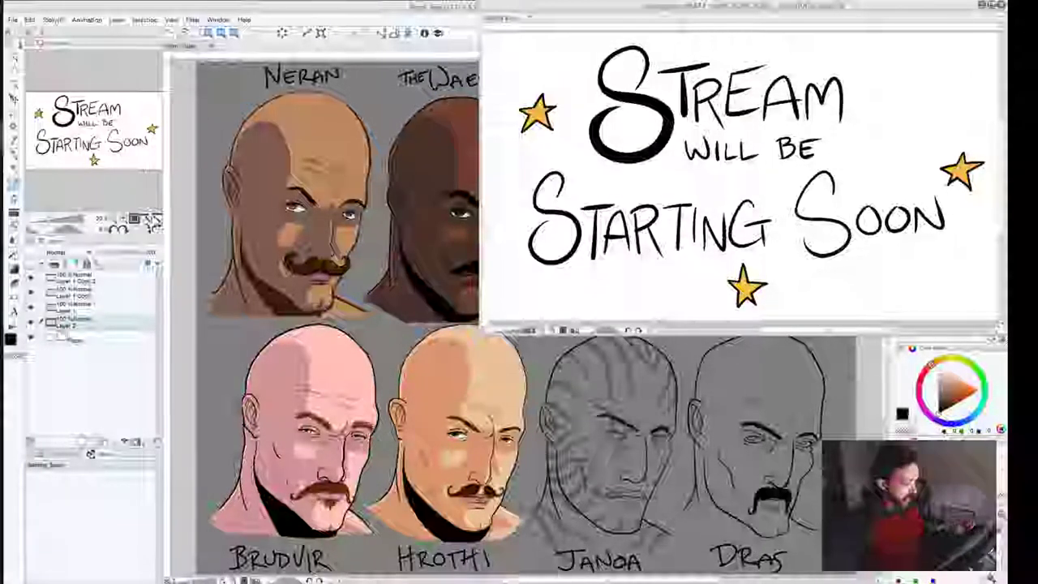
Step: Close the stream title image and examine the finished and unfinished faces on the Bomb Tribes character sheet
click(1000, 5)
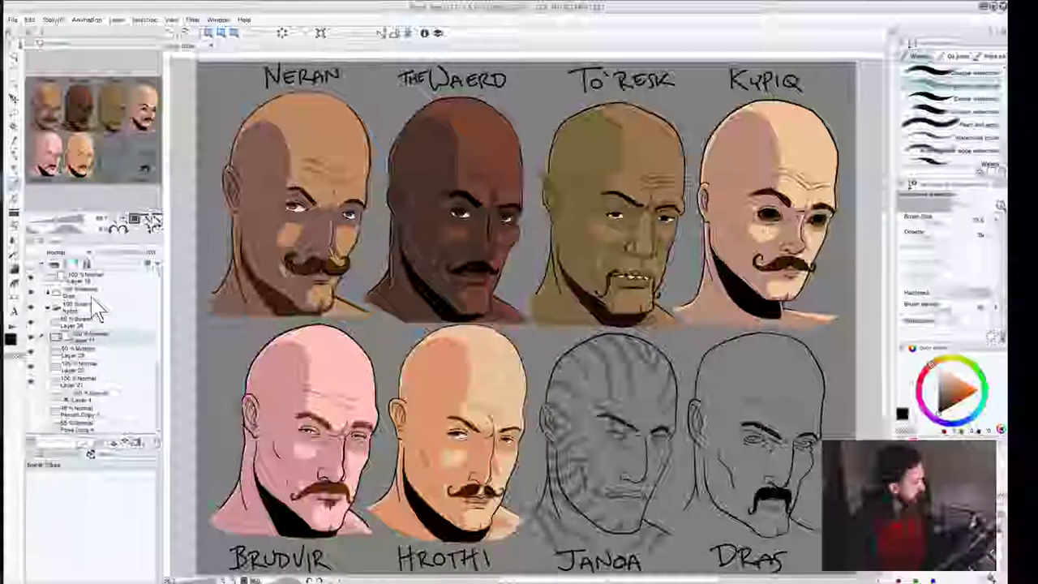
click(121, 220)
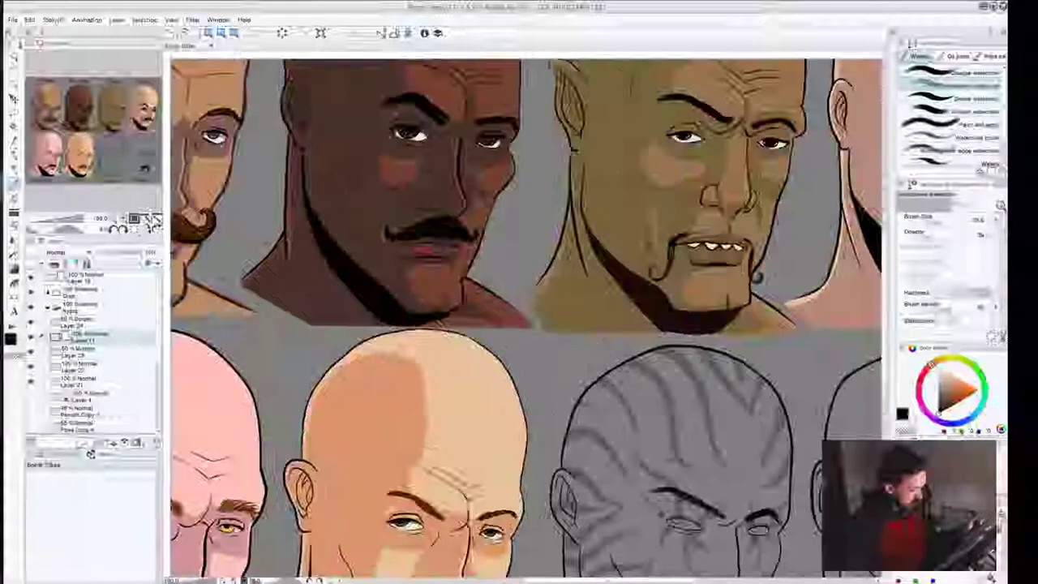
drag(644, 505, 570, 266)
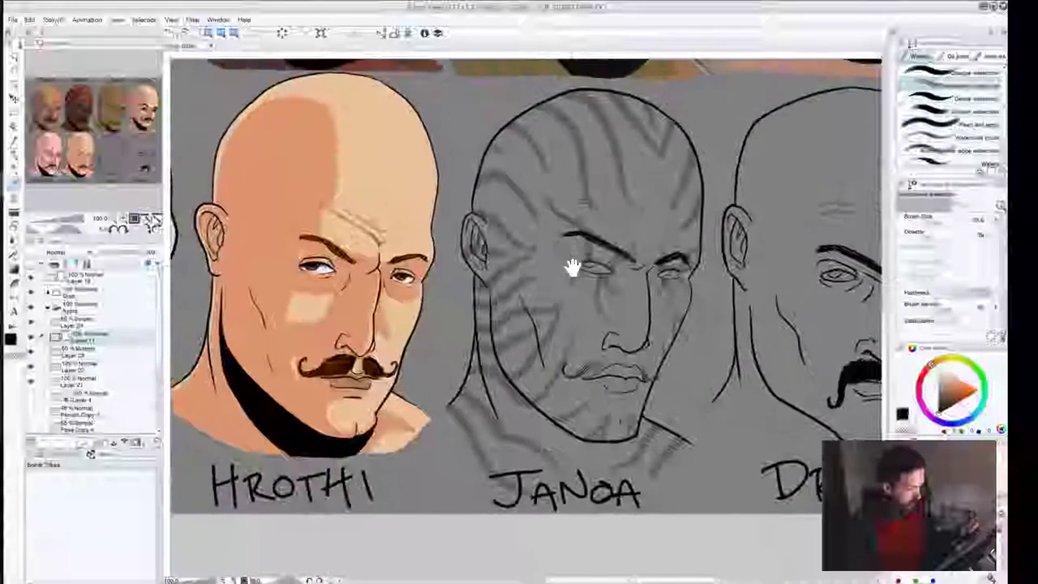
click(117, 221)
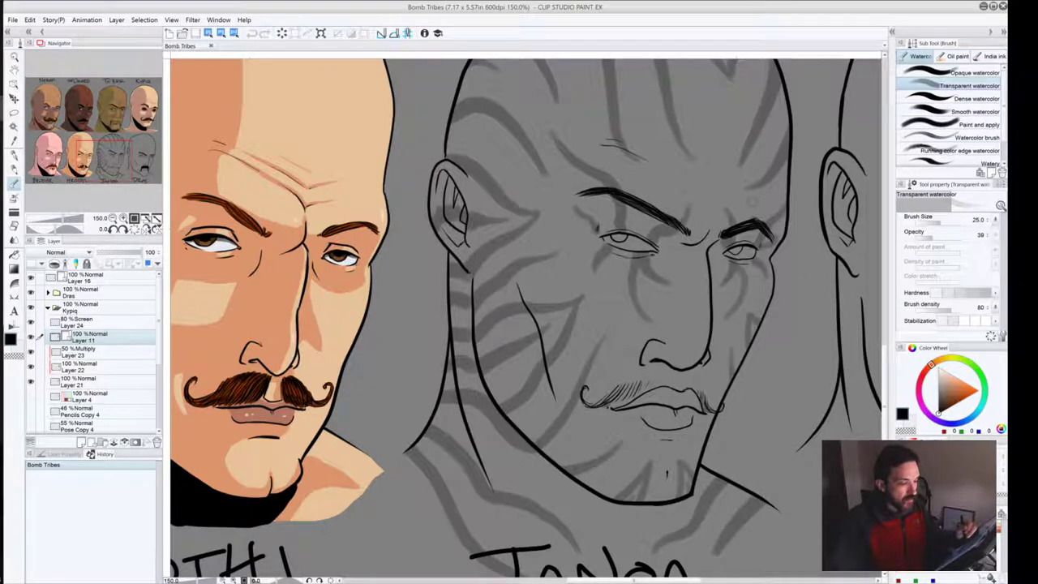
drag(140, 158, 149, 104)
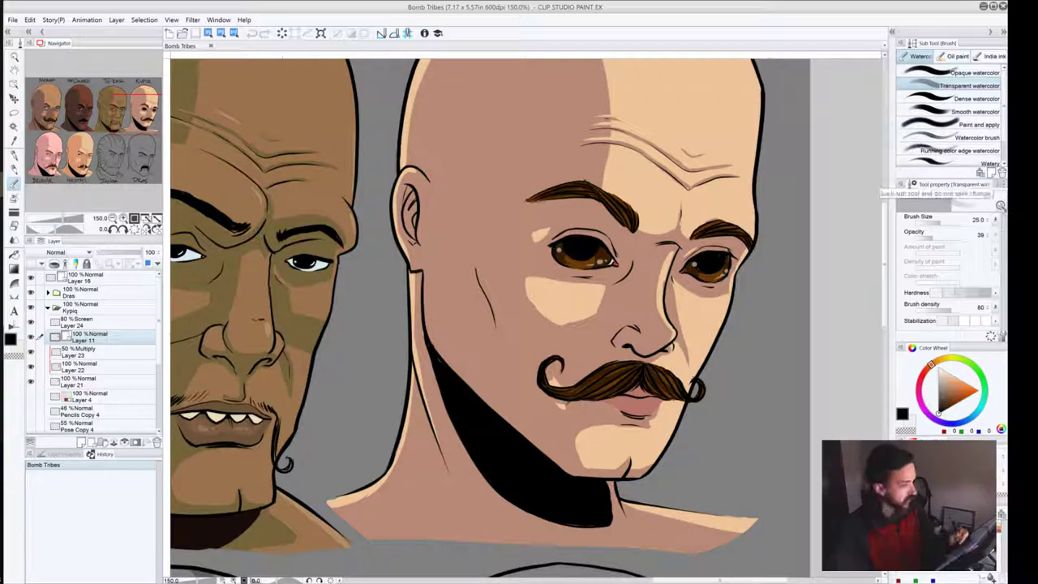
drag(120, 112, 110, 166)
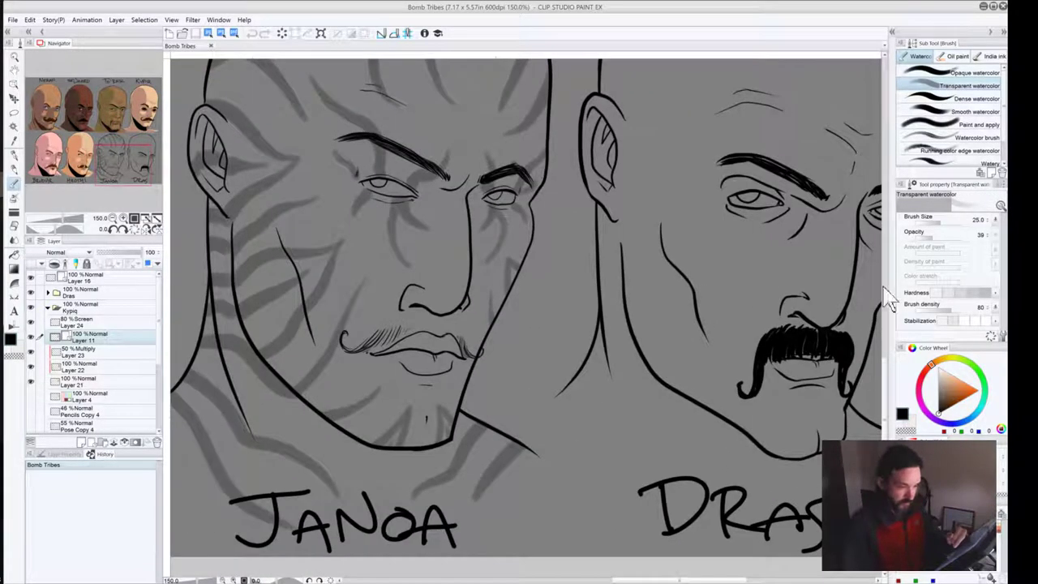
click(113, 218)
click(112, 219)
drag(424, 327, 604, 390)
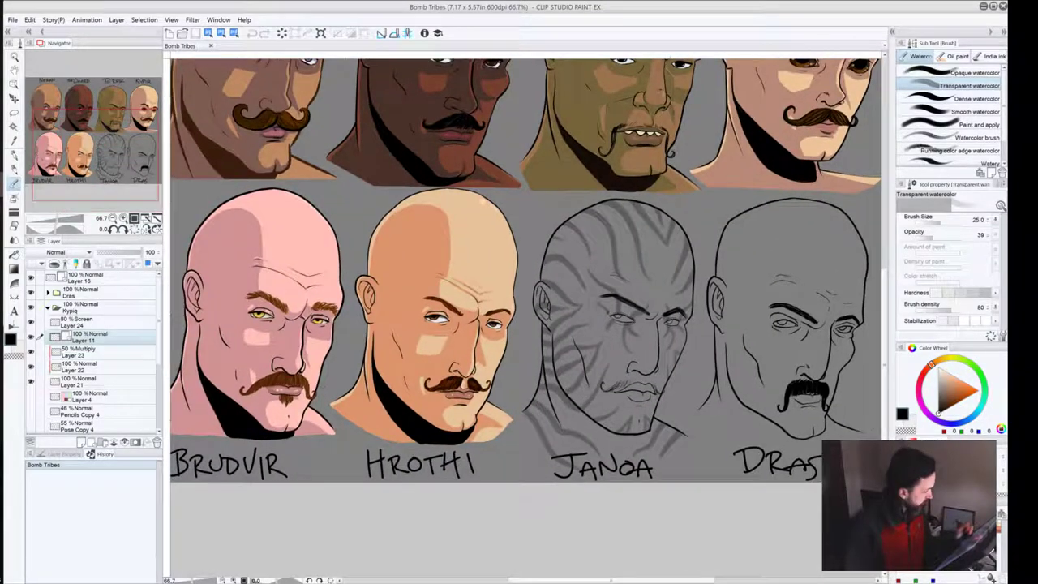
Step: Collapse the Kypiq folder and add a new raster layer directly above Layer 7 in the Janoa folder
click(47, 308)
click(48, 322)
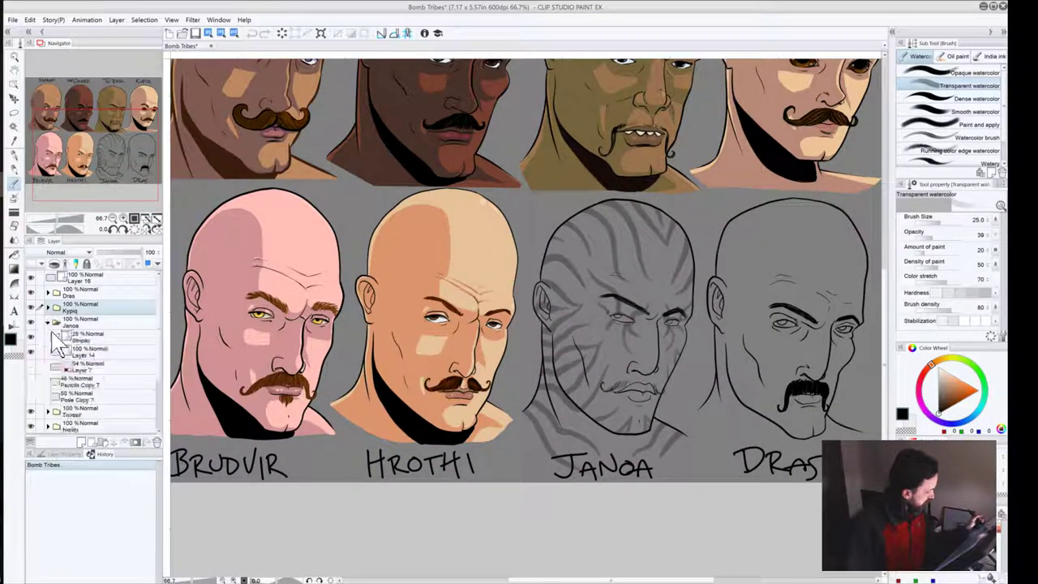
click(87, 366)
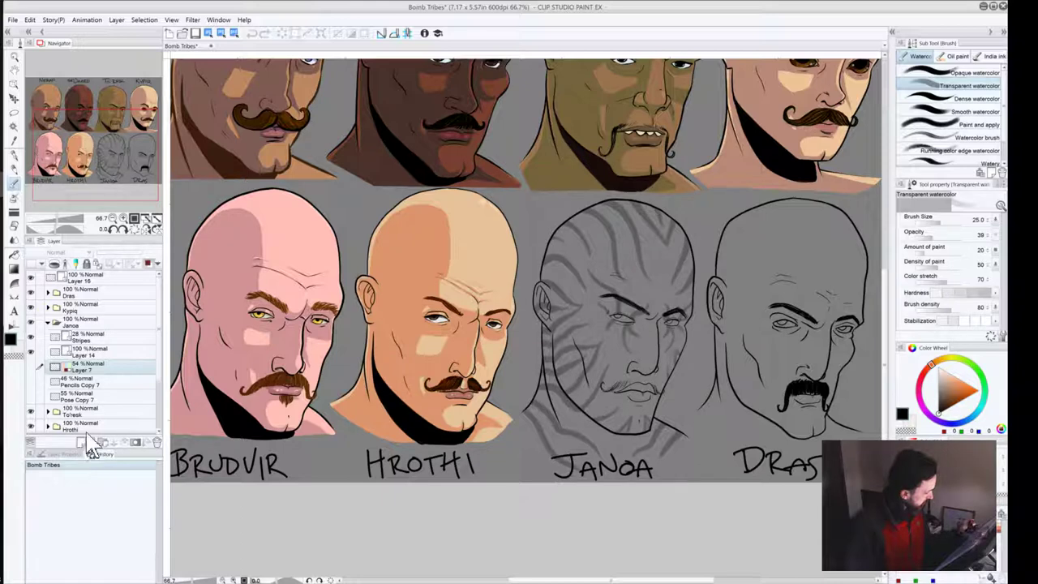
click(81, 442)
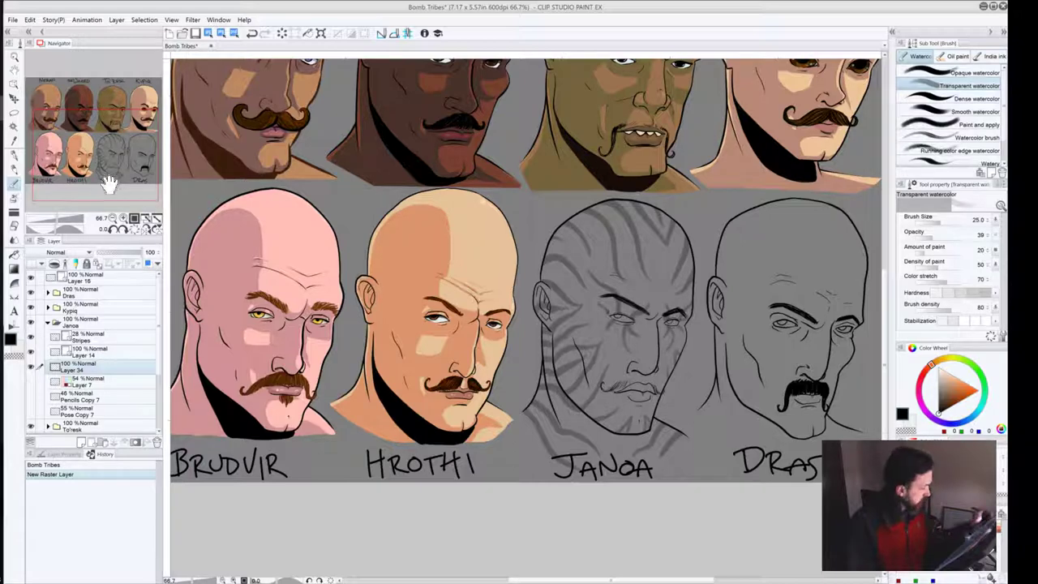
Step: Make Layer 14 in the Janoa folder active and try a Transparent watercolor dab on Janoa's eye, undoing the dab
click(124, 219)
click(124, 218)
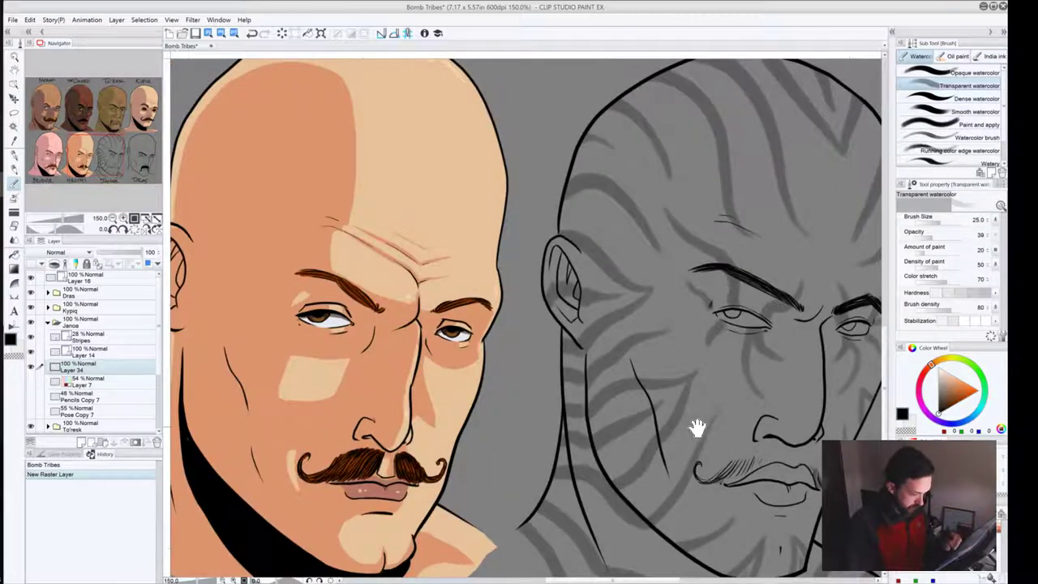
drag(696, 429, 531, 357)
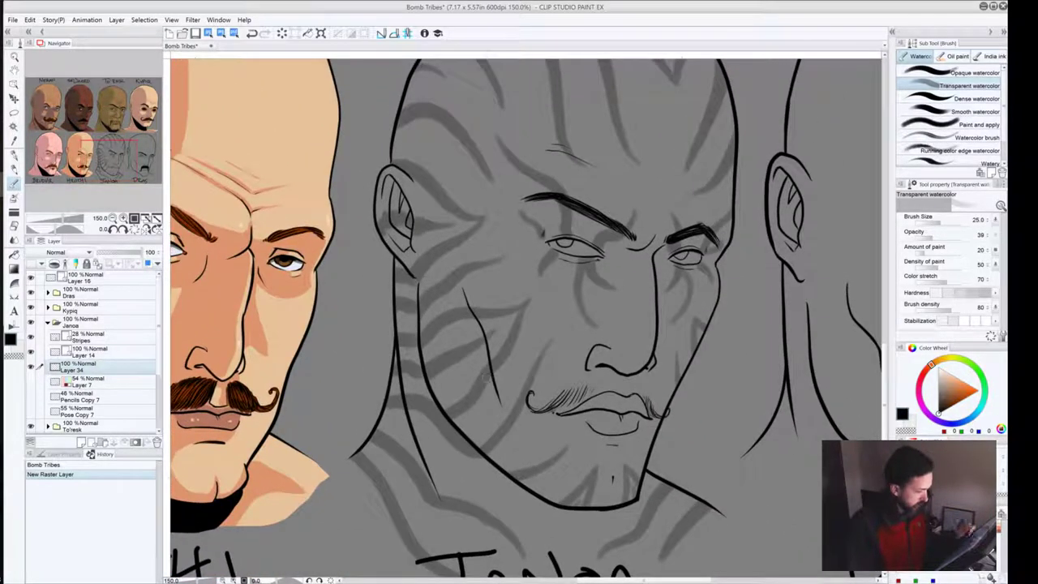
click(77, 350)
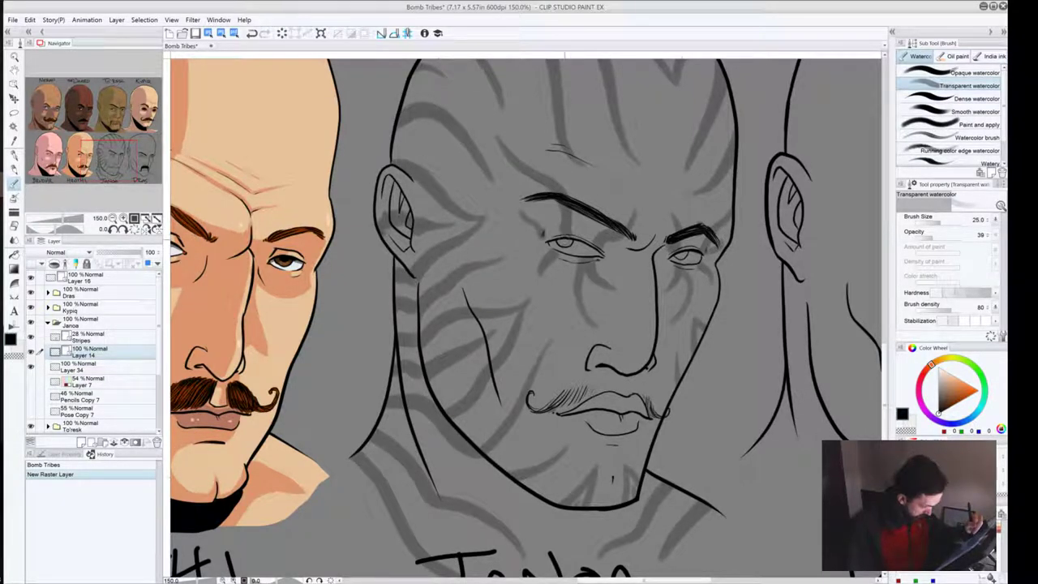
click(563, 241)
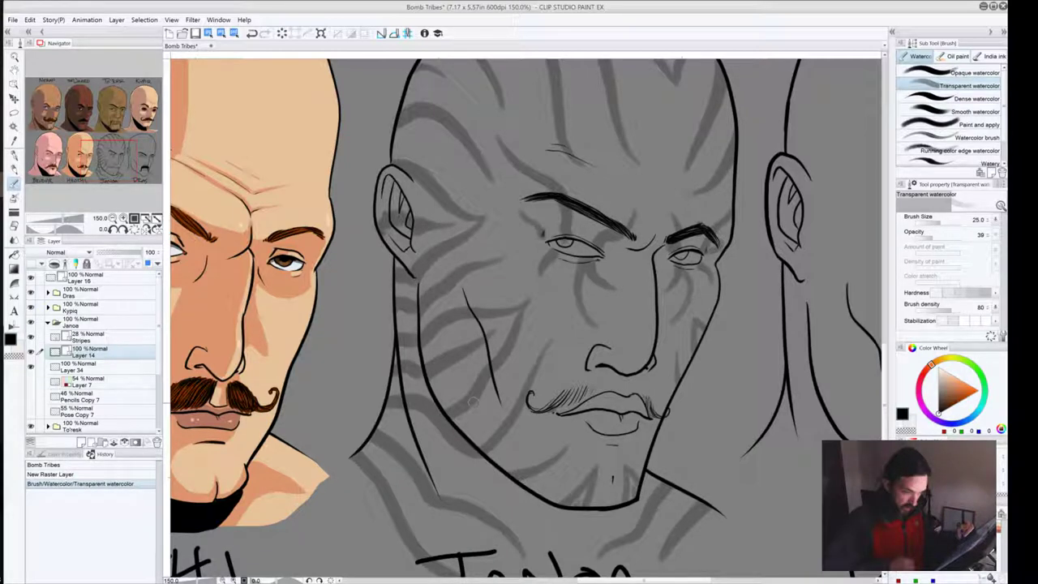
key(ctrl+z)
Step: Ink the pupil of Janoa's nearer eye using the G-pen at brush size 15
click(14, 154)
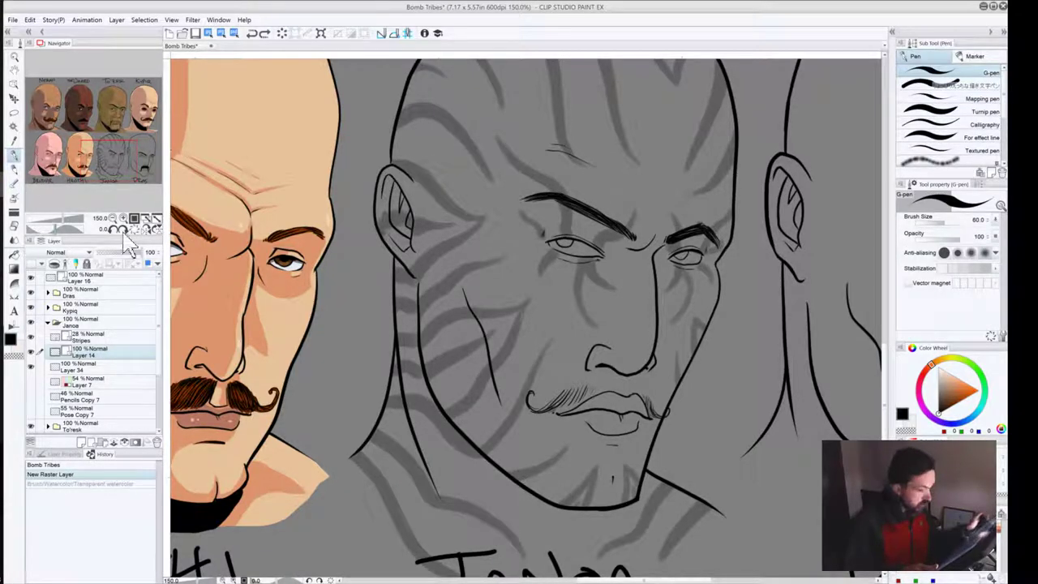
scroll(561, 239, down, 3)
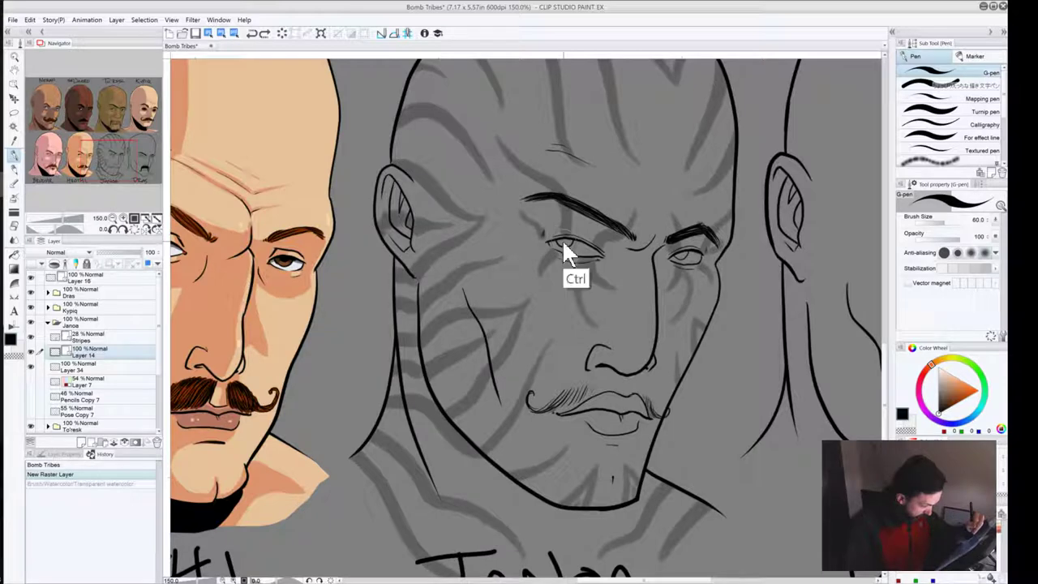
scroll(562, 243, up, 2)
scroll(561, 244, up, 1)
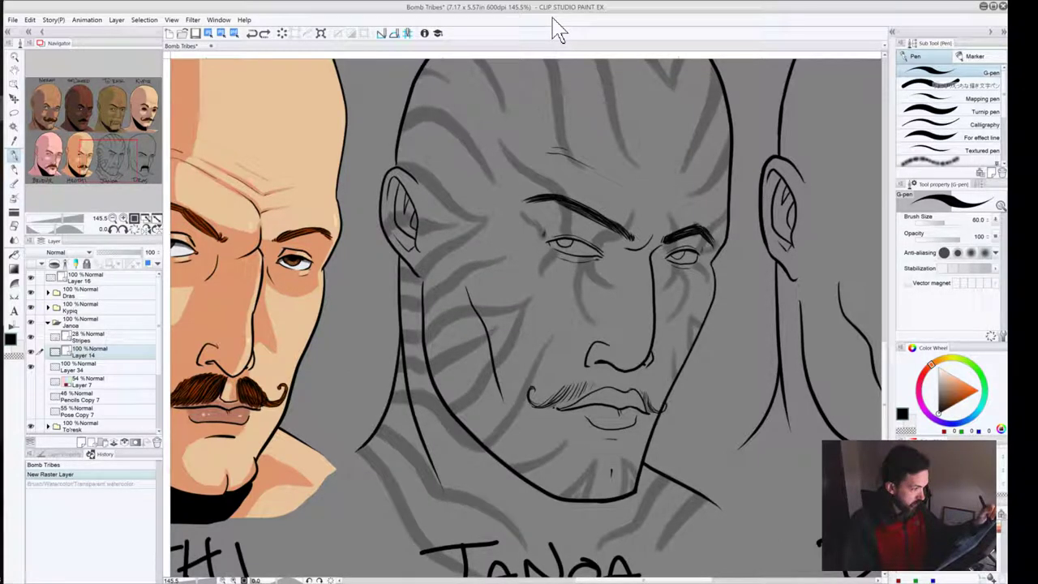
key([)
key([)
key([)
key([)
key([)
key([)
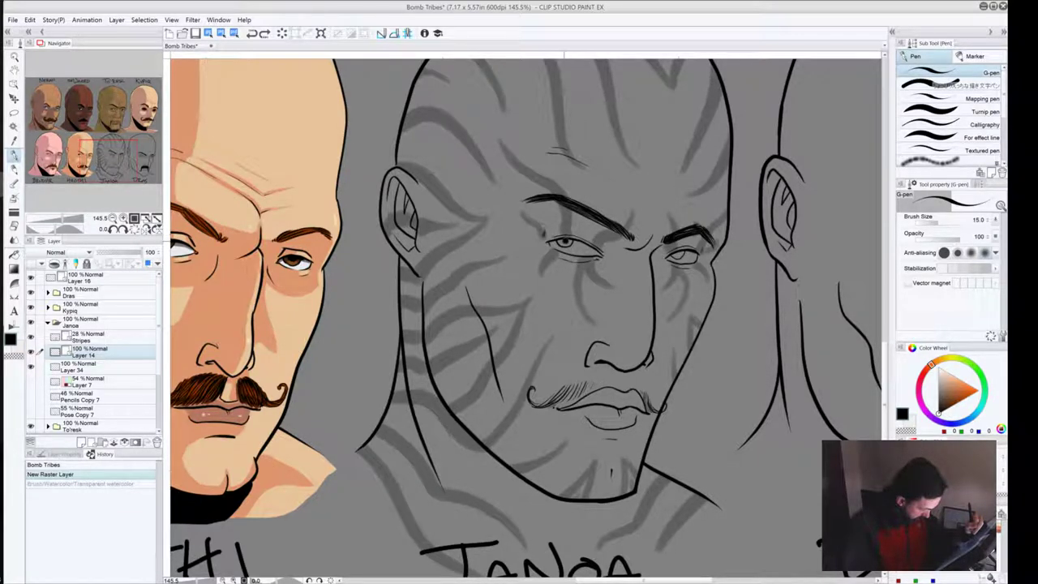
click(566, 241)
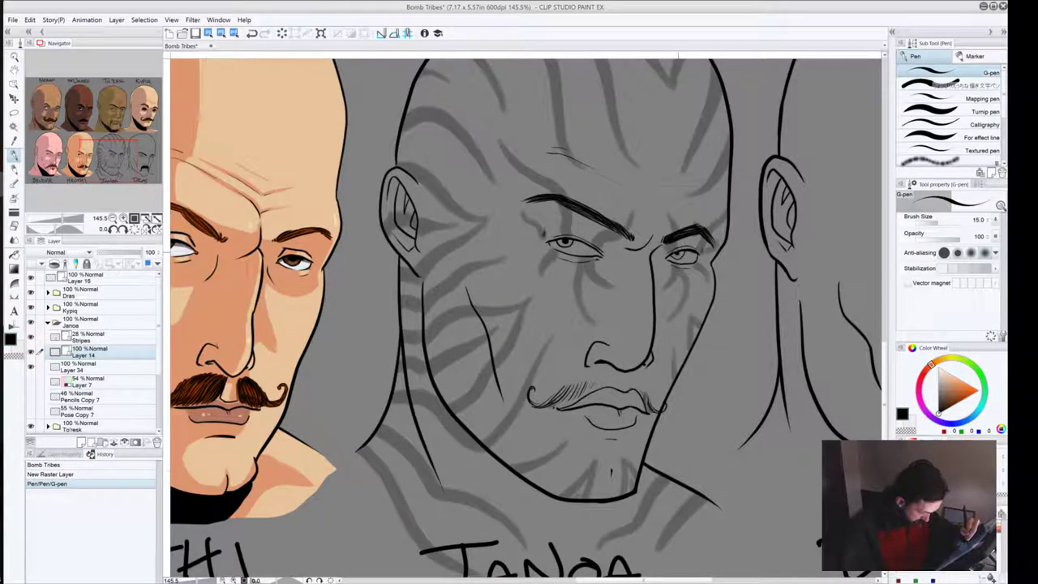
Step: Ink the pupil of Janoa's farther eye with small G-pen dabs, undoing and redrawing misplaced ones
click(677, 254)
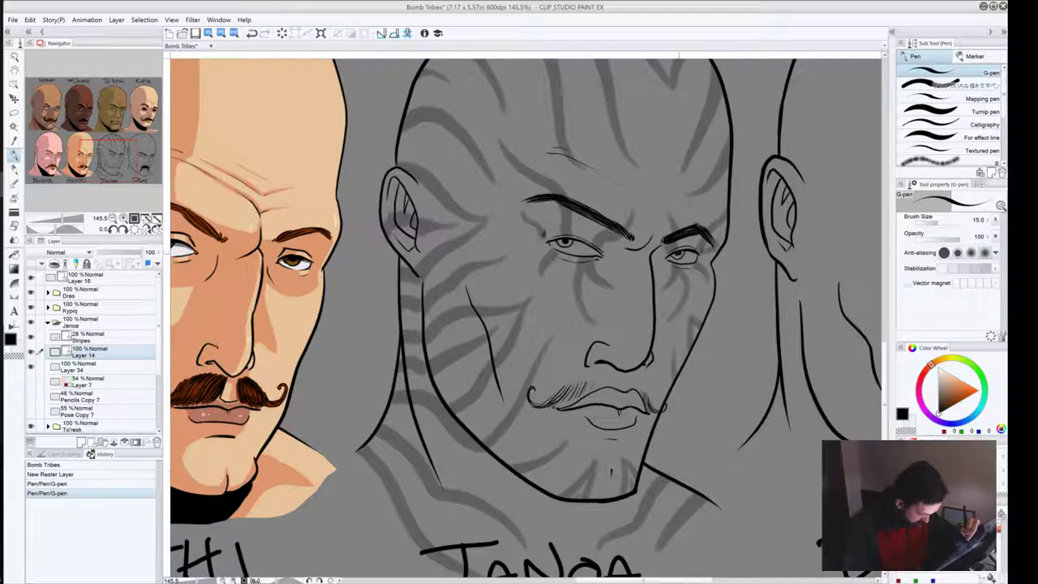
click(678, 253)
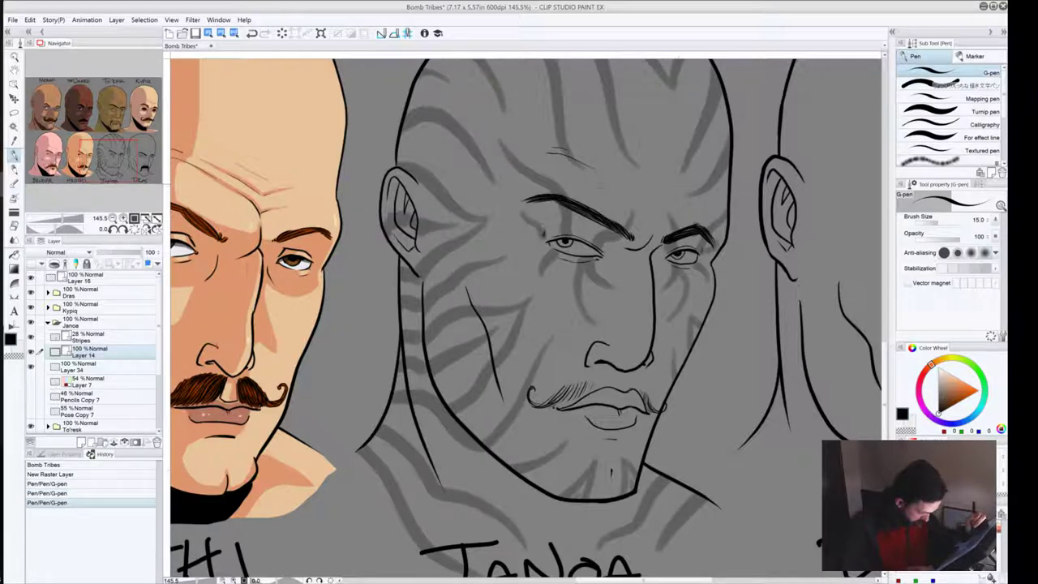
key(ctrl+z)
click(678, 254)
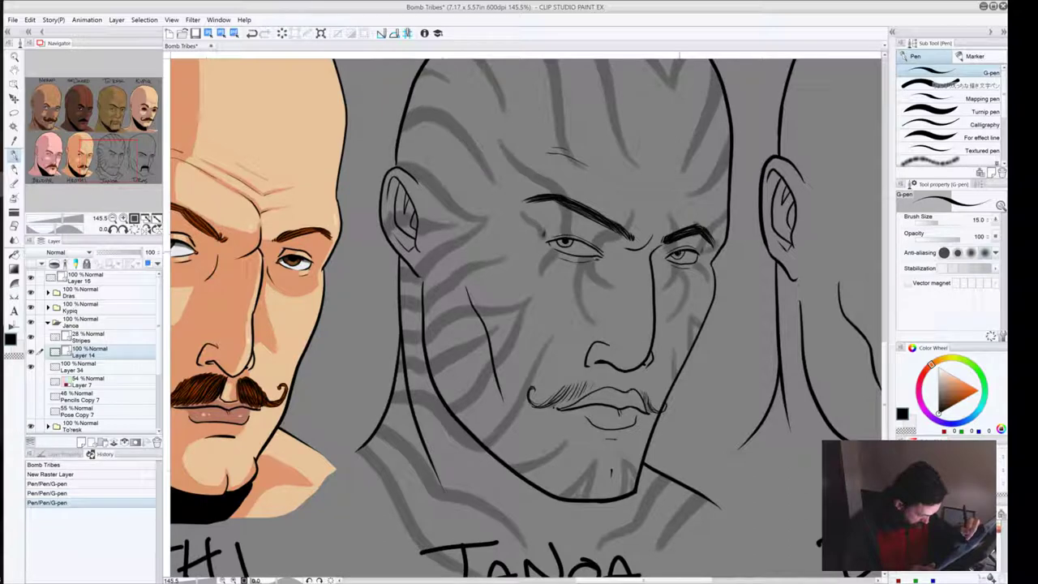
click(679, 253)
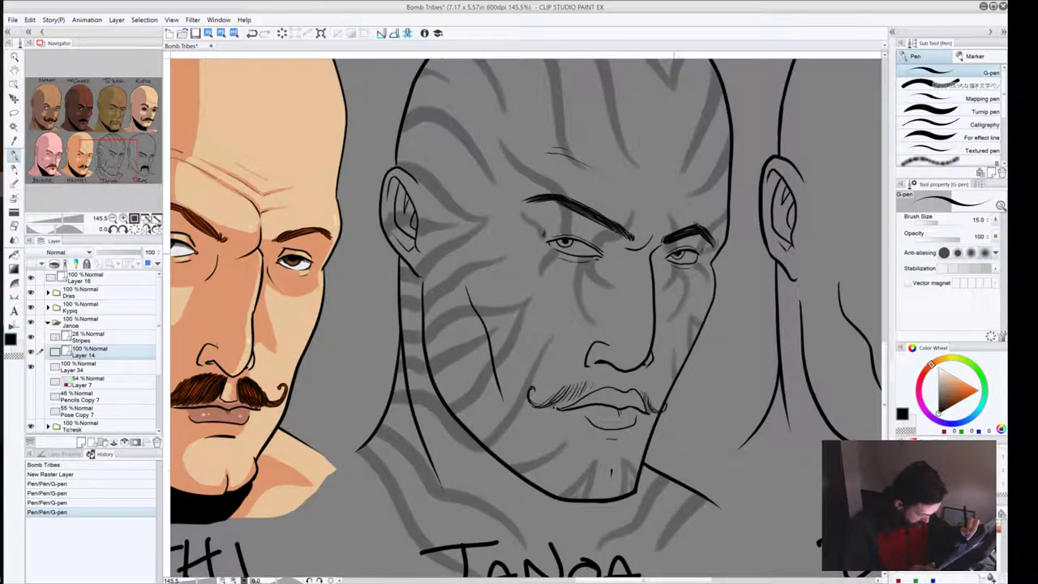
click(674, 253)
key(ctrl+z)
click(675, 253)
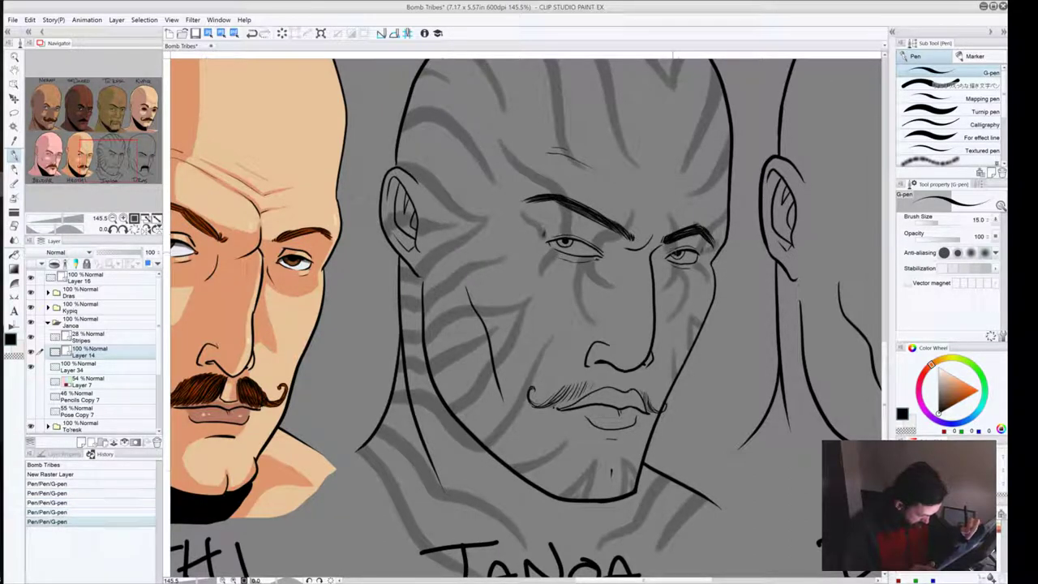
key(ctrl+z)
click(676, 254)
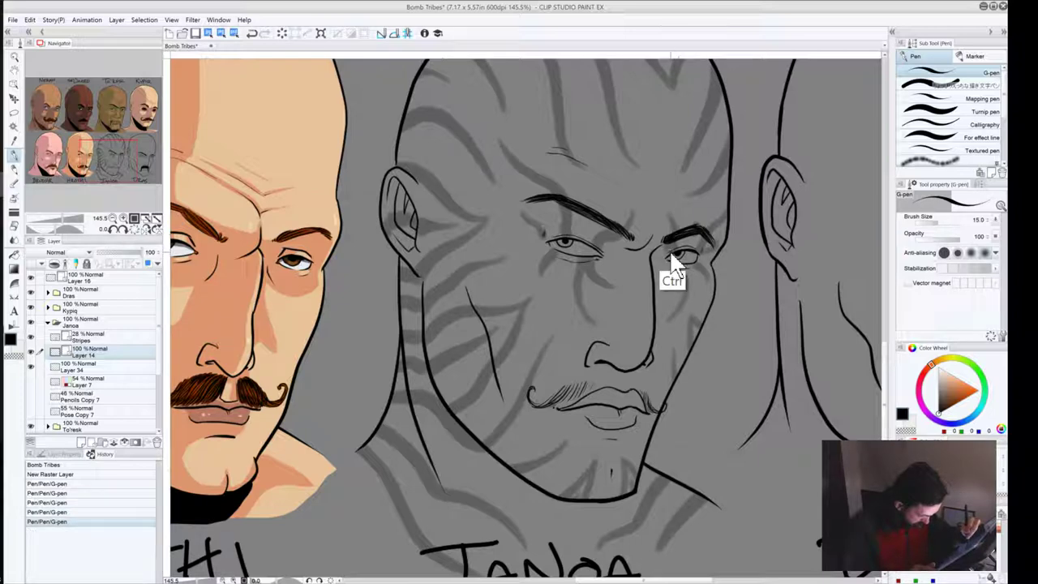
key(ctrl+z)
key(ctrl+y)
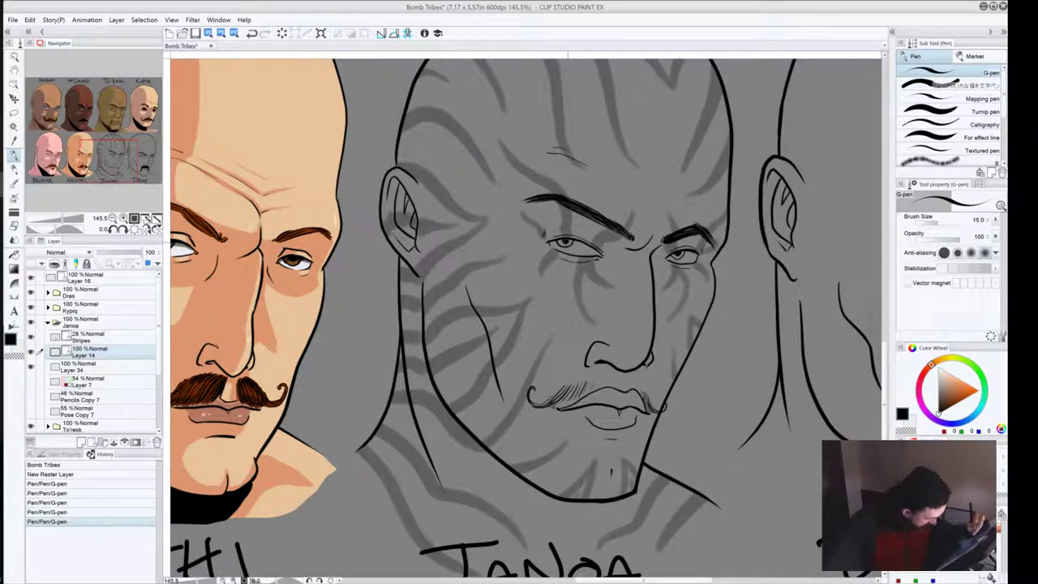
Step: Darken the pupil of Janoa's nearer eye with more G-pen marks, undoing the stray stroke on the forehead
click(565, 242)
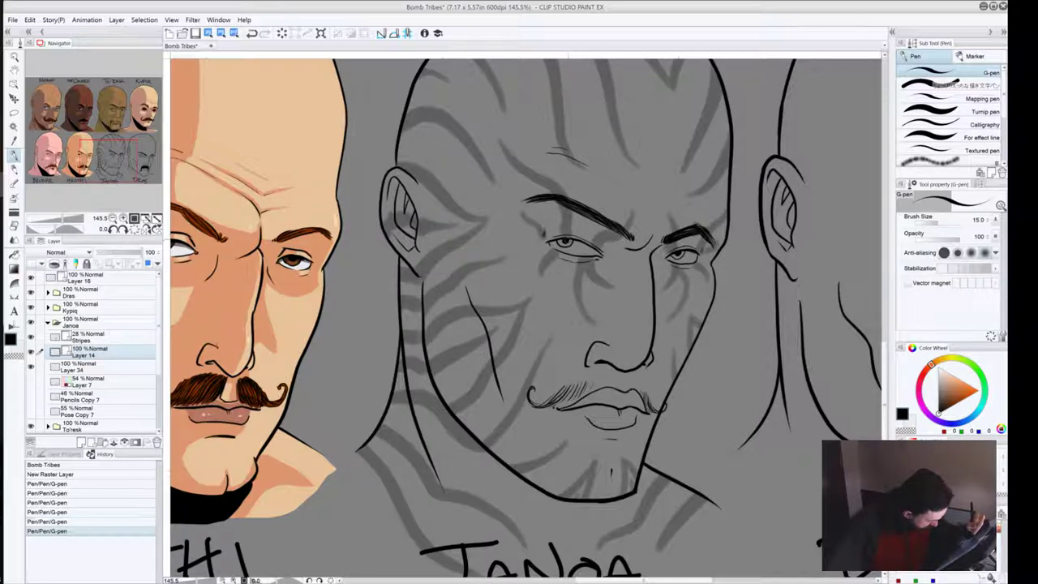
drag(563, 162, 566, 167)
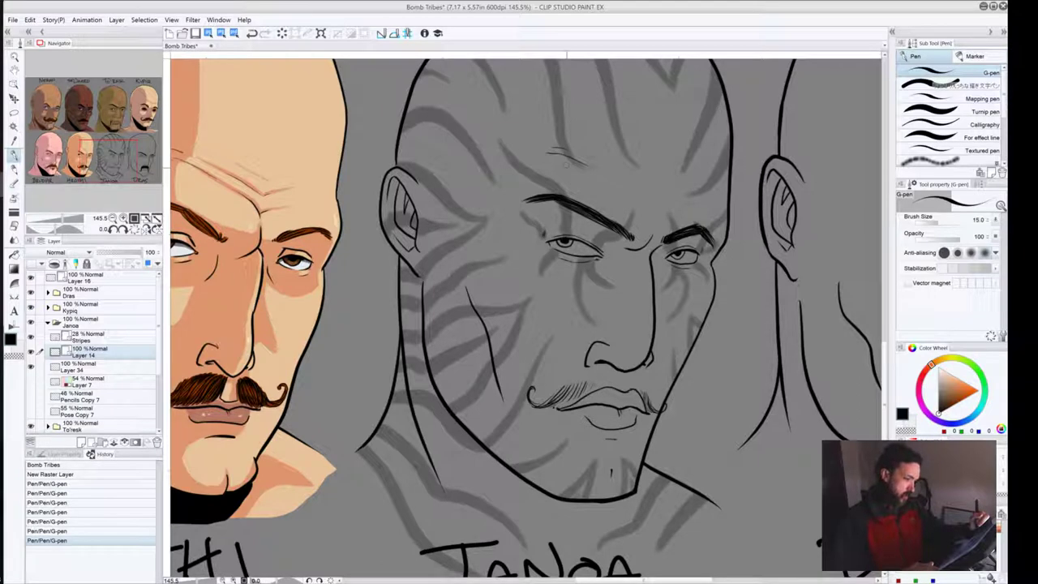
key(ctrl+z)
click(564, 243)
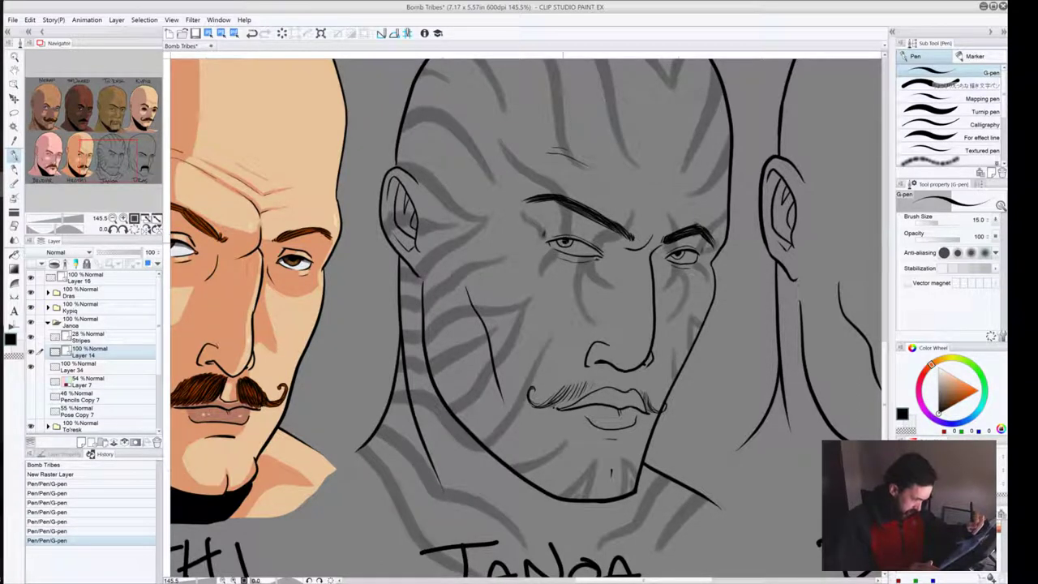
drag(563, 236, 571, 241)
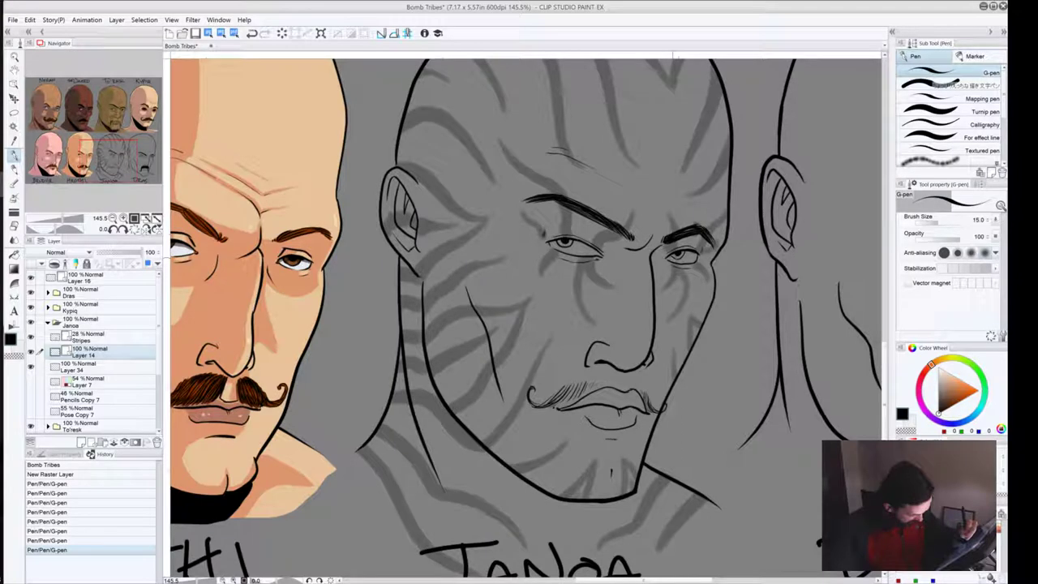
Step: Clean up the pupil of Janoa's farther eye with the Hard eraser and touch it up with the G-pen
drag(672, 258, 682, 254)
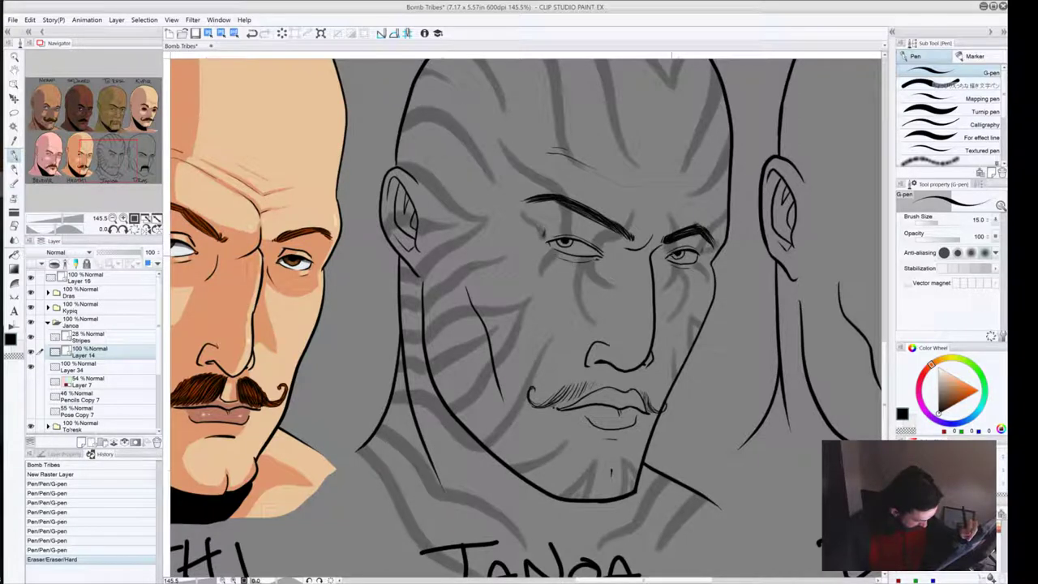
click(671, 256)
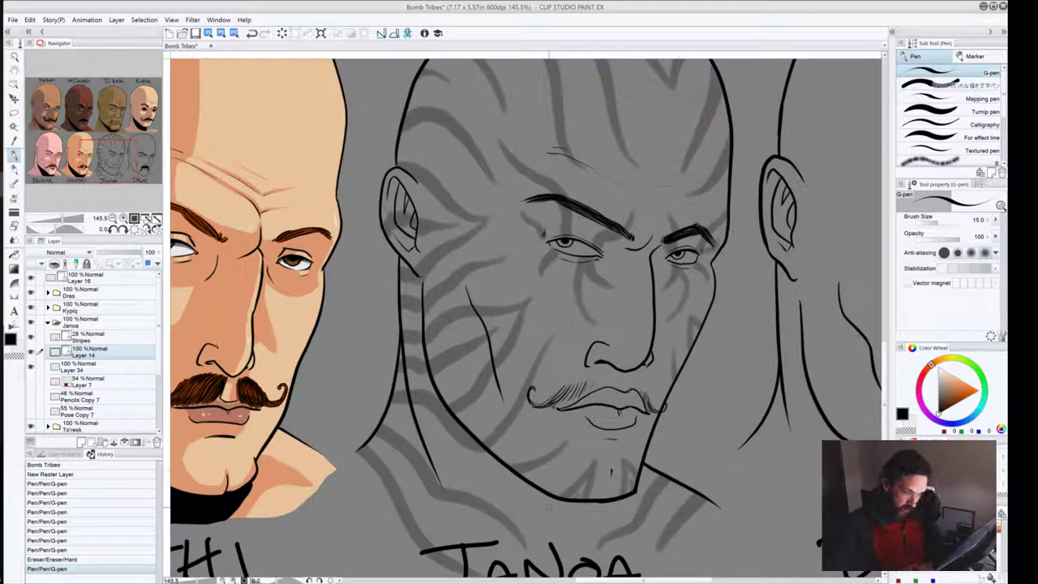
key(ctrl+z)
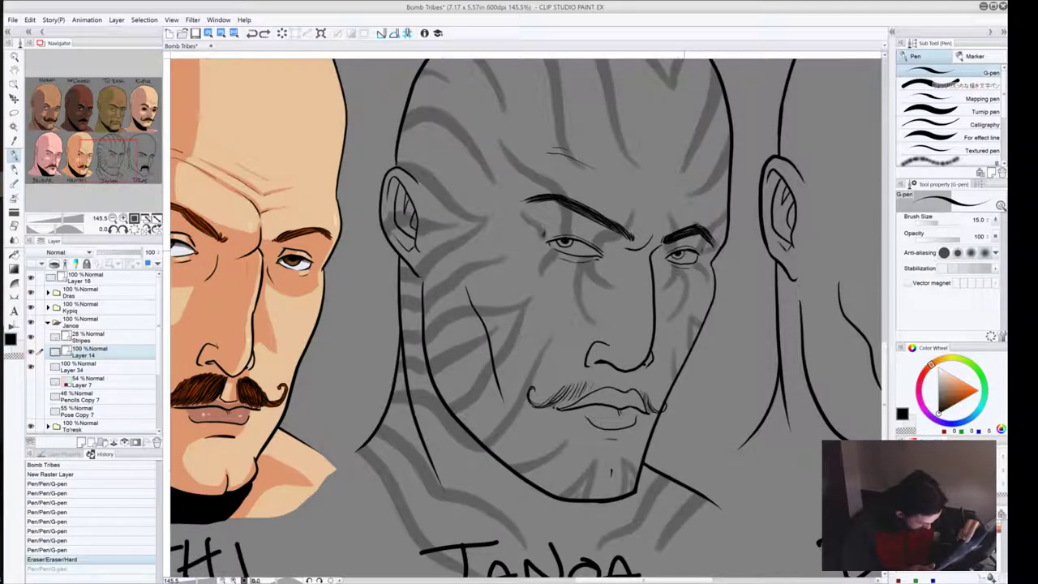
key(ctrl+y)
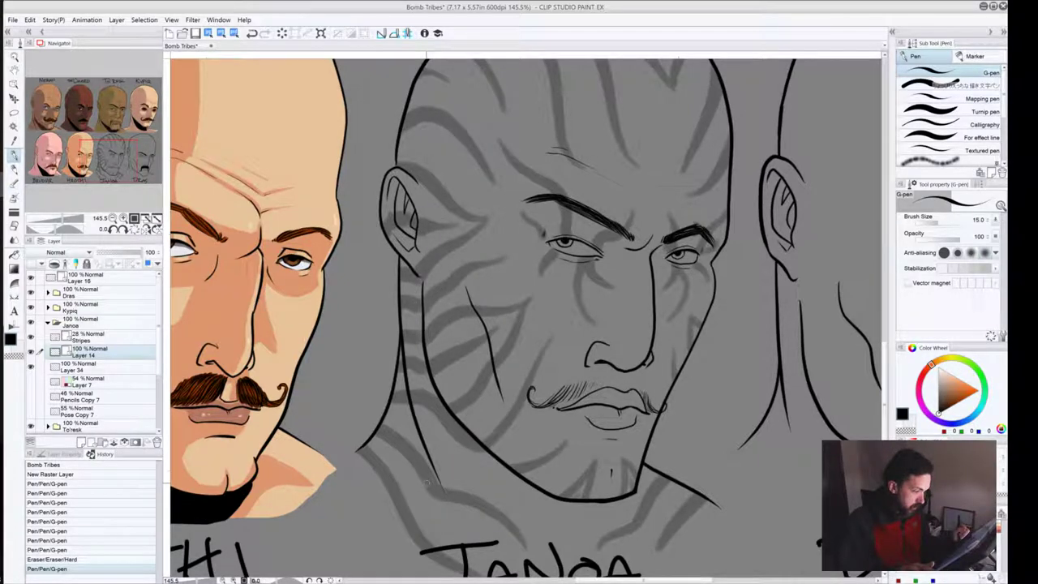
Step: Compare Janoa's inked eyes with the neighbouring heads at print size, and inspect both eyes close up
click(171, 19)
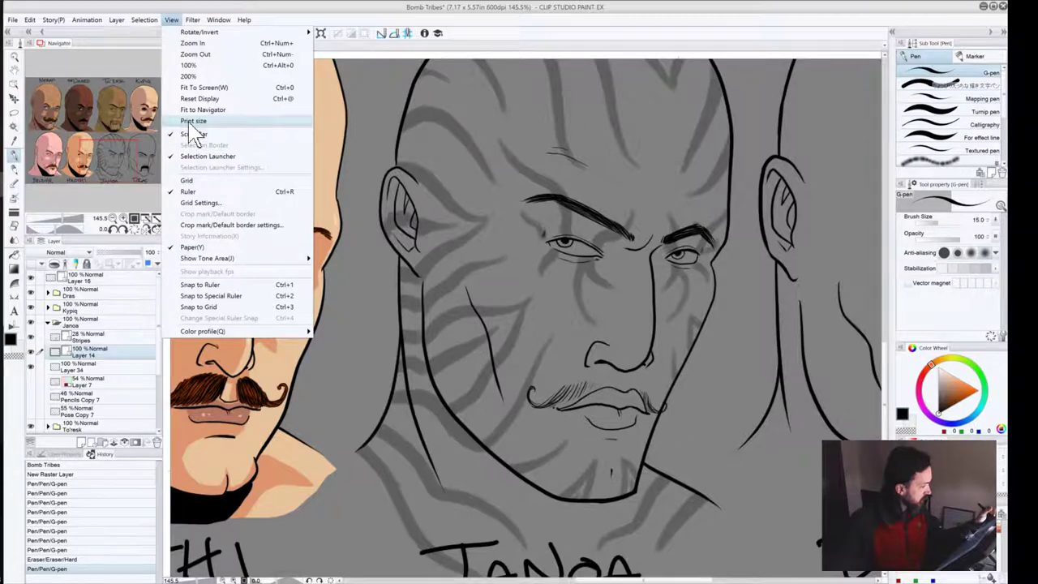
click(190, 123)
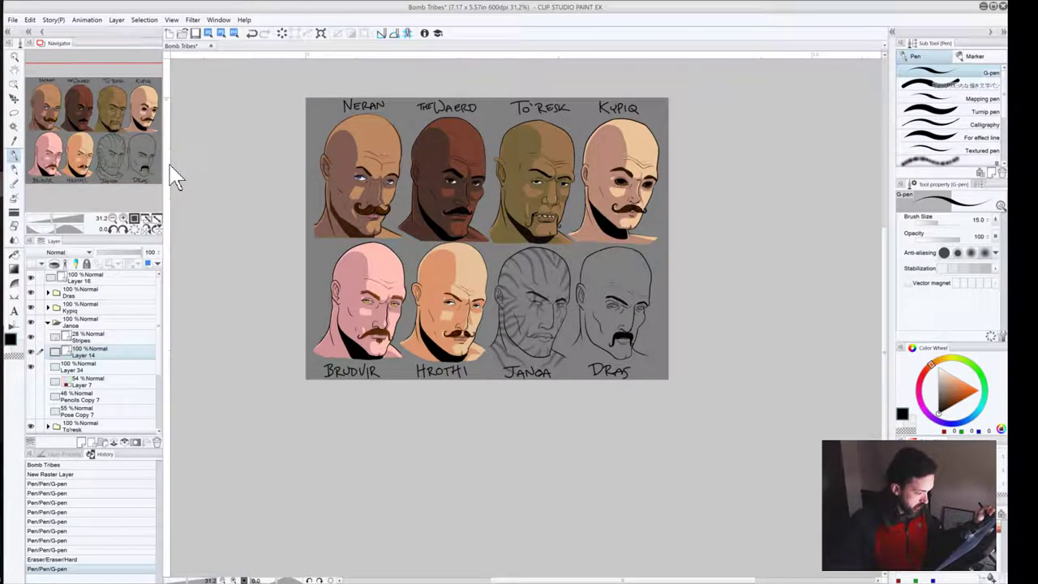
click(123, 221)
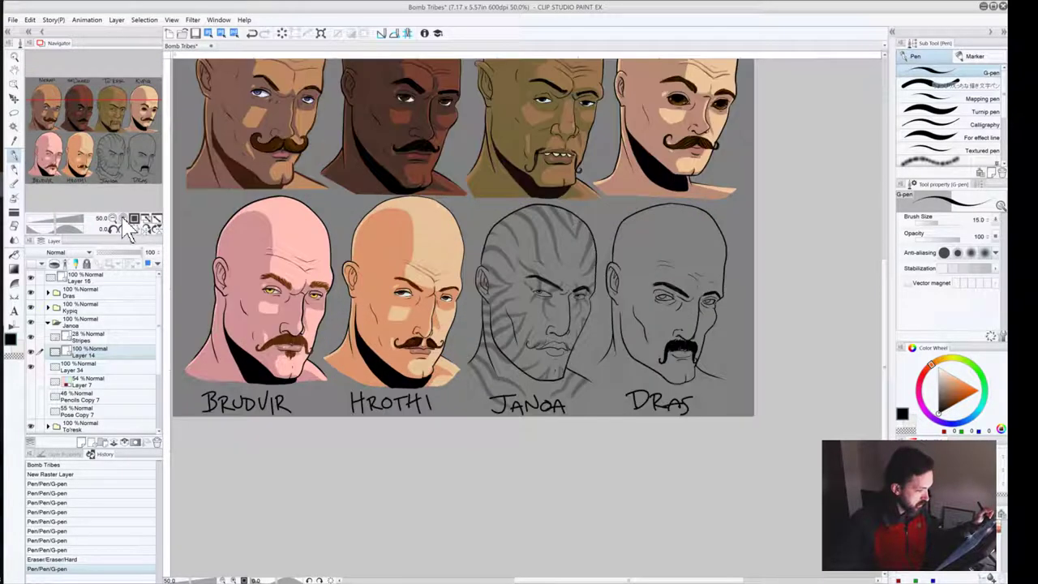
click(123, 220)
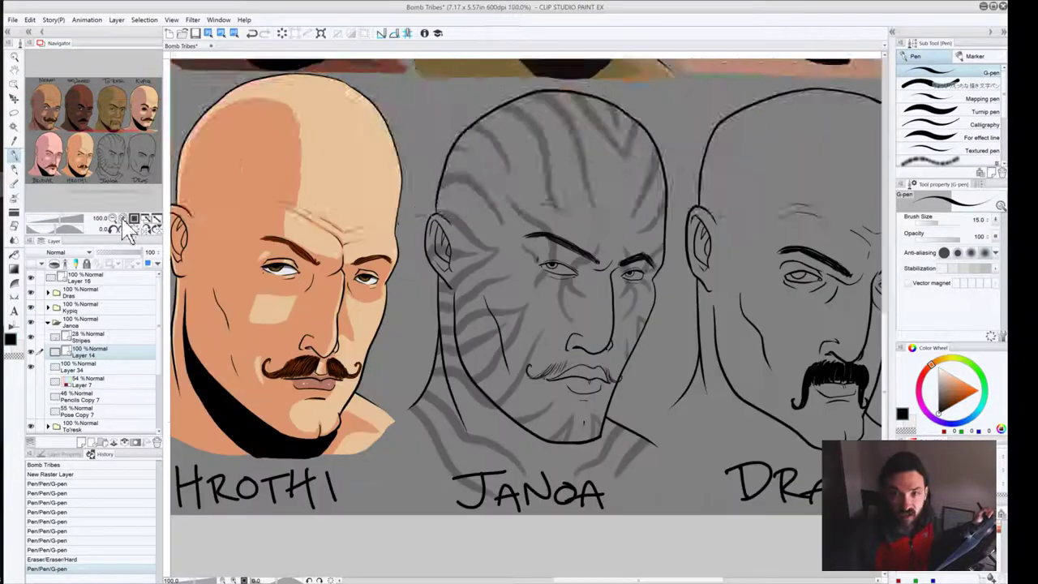
click(123, 220)
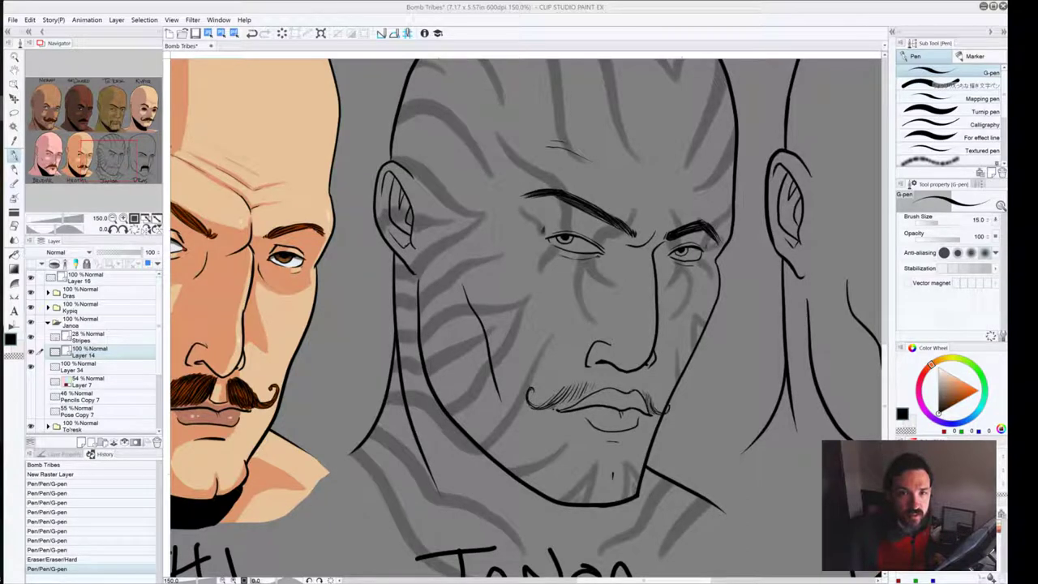
click(123, 219)
click(123, 218)
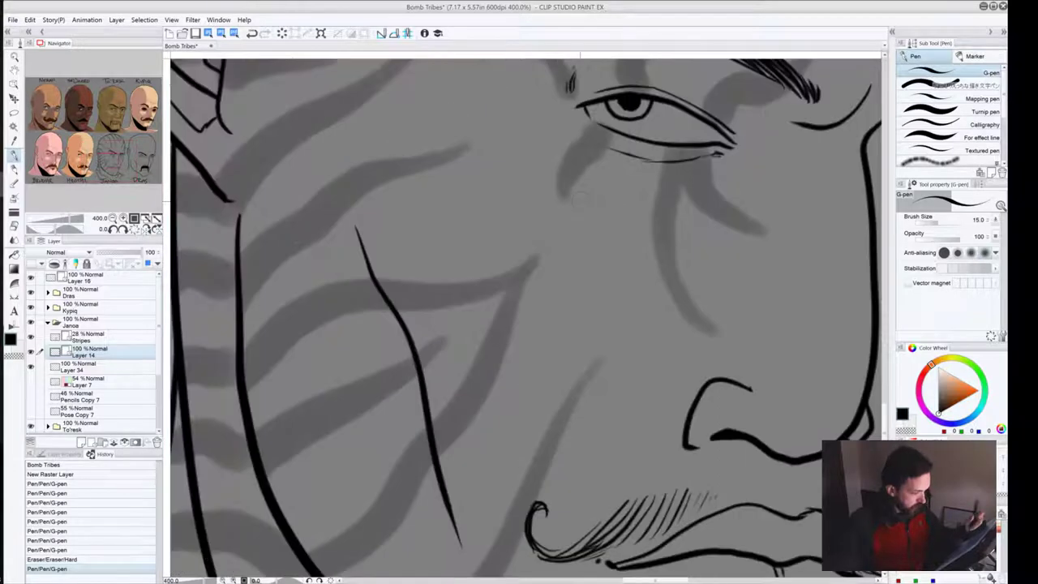
drag(608, 261, 387, 389)
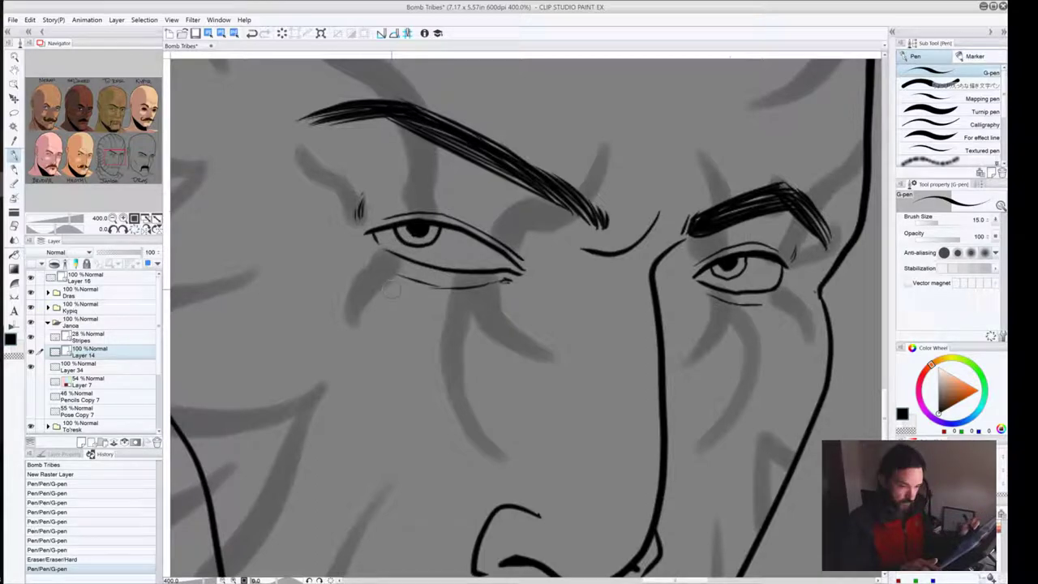
Step: Undo all the pupil marks and eraser touch-ups made in both of Janoa's eyes
key(ctrl+z)
key(ctrl+z)
key(ctrl+z)
key(ctrl+z)
key(ctrl+z)
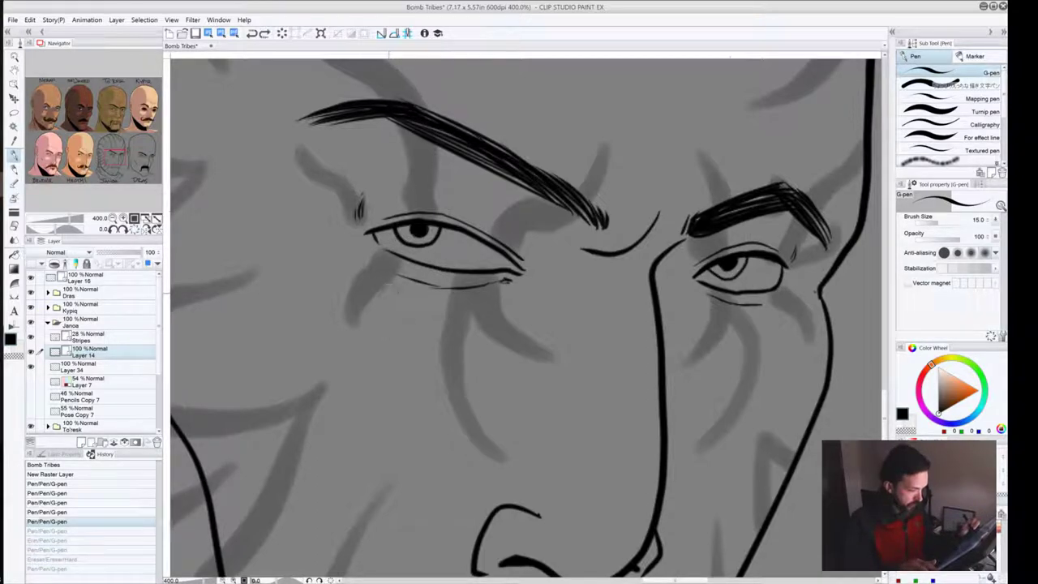
key(ctrl+z)
key(ctrl+z)
key(ctrl+z)
key(ctrl+z)
key(ctrl+z)
key(ctrl+z)
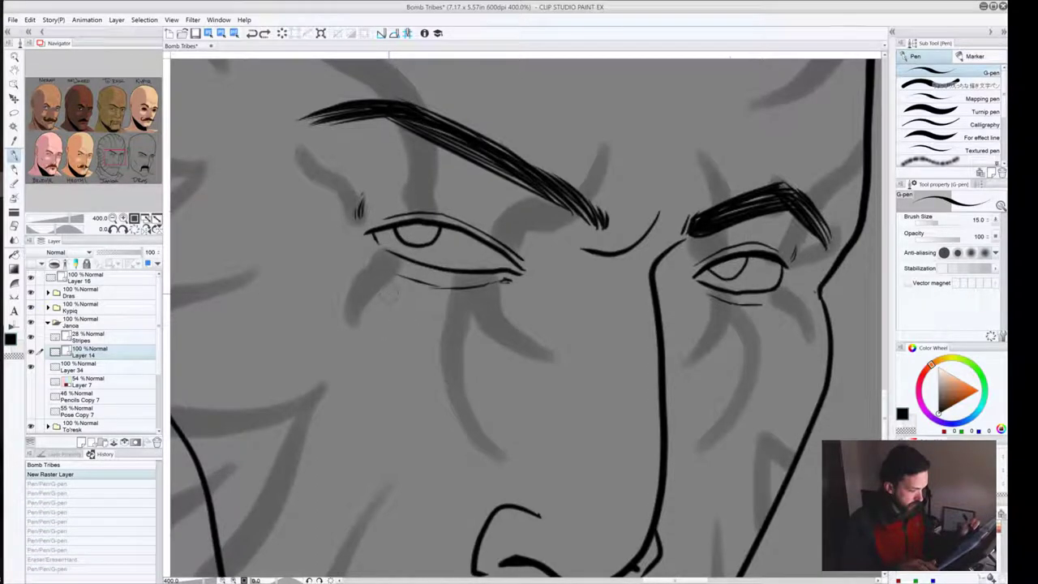
key(ctrl+y)
key(ctrl+y)
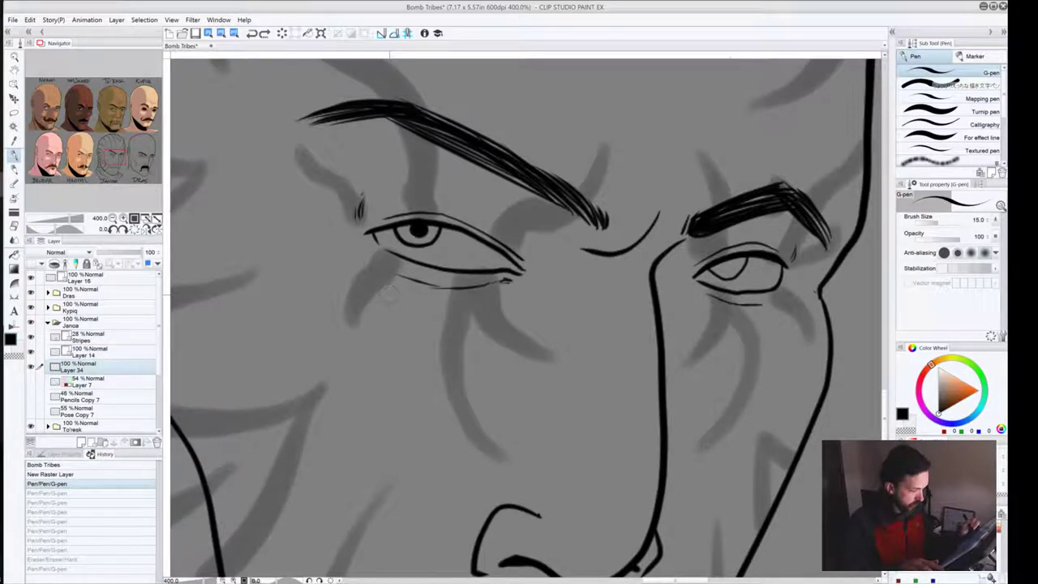
key(ctrl+z)
Step: Erase the iris outlines inside both of Janoa's eyes on Layer 14 with the Hard eraser
click(464, 271)
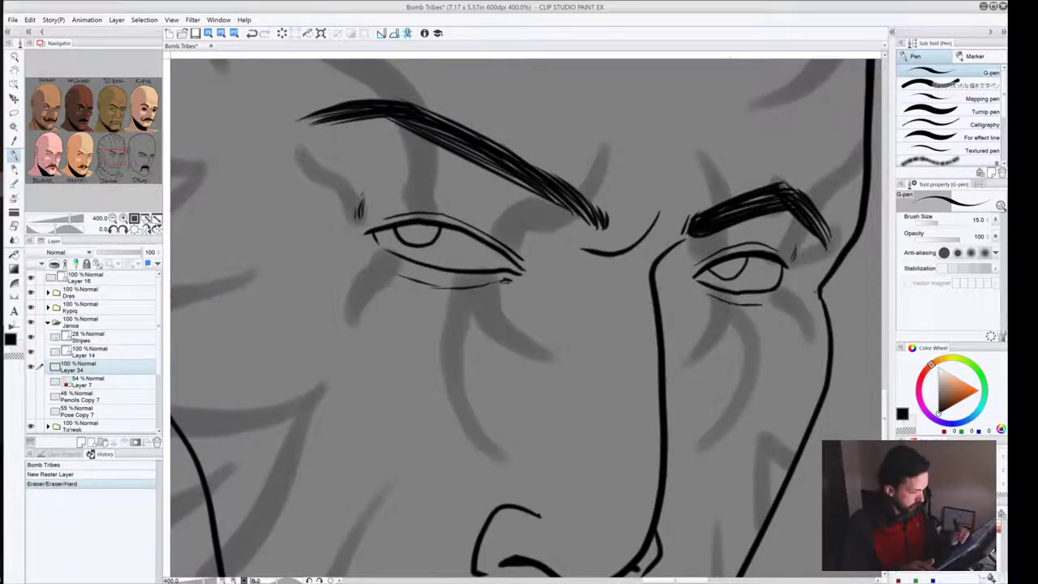
click(459, 469)
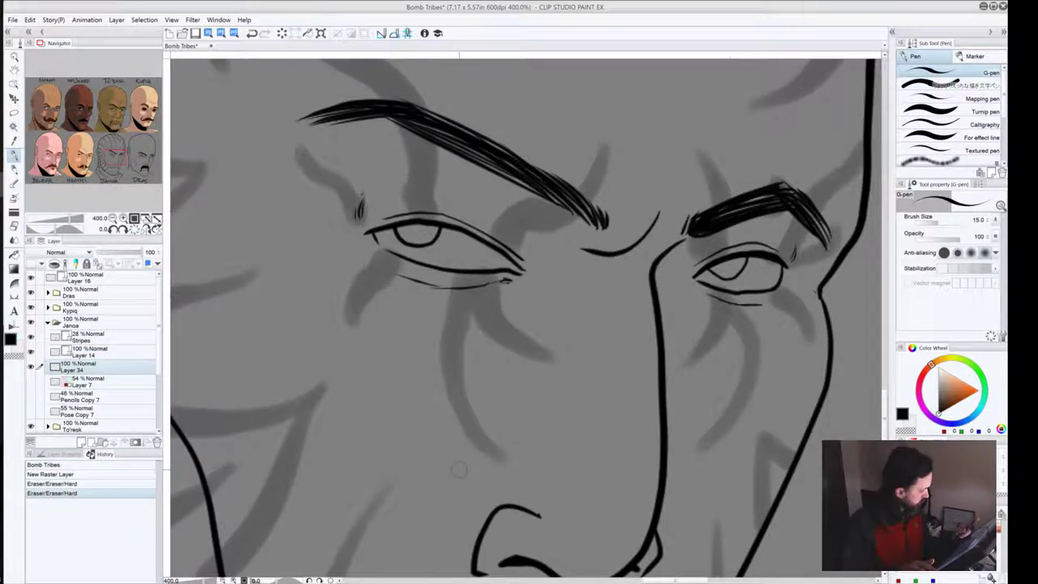
click(87, 338)
click(94, 354)
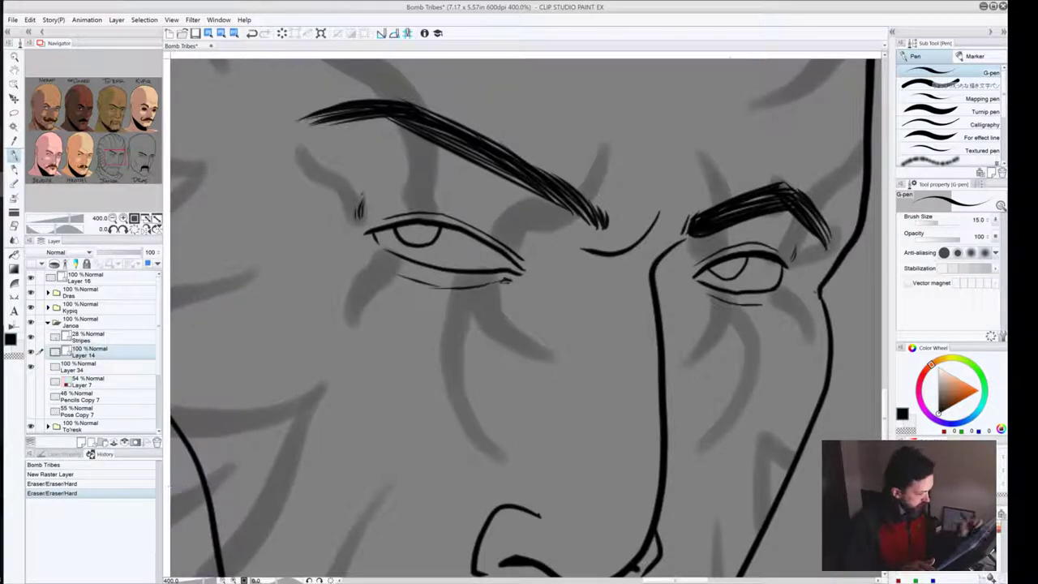
drag(398, 237, 439, 237)
drag(742, 267, 712, 277)
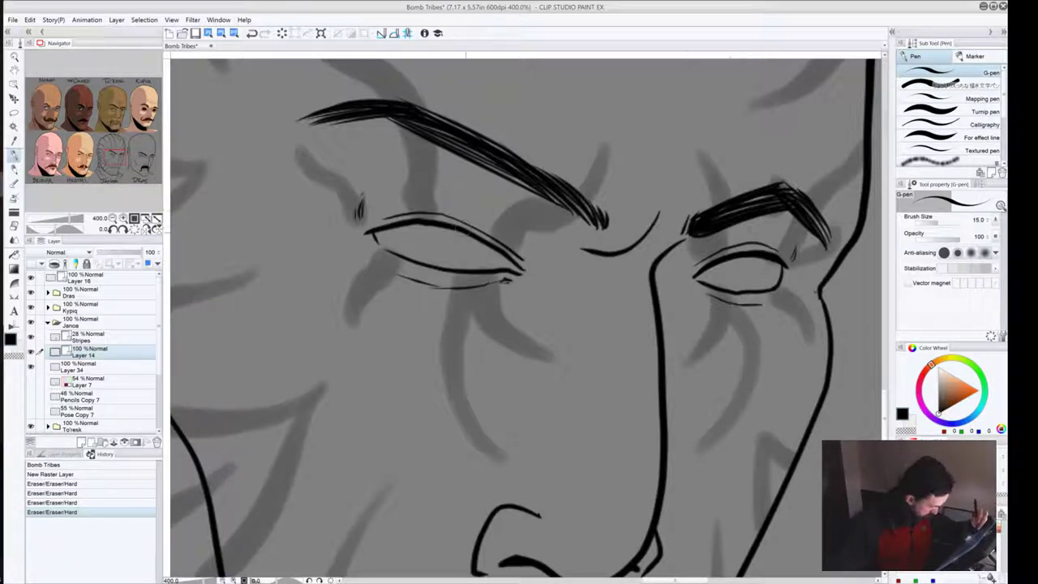
Step: Set the G-pen brush size to 12
key(bracketleft)
key(bracketleft)
key(bracketleft)
key(bracketleft)
key(bracketright)
key(bracketright)
key(bracketright)
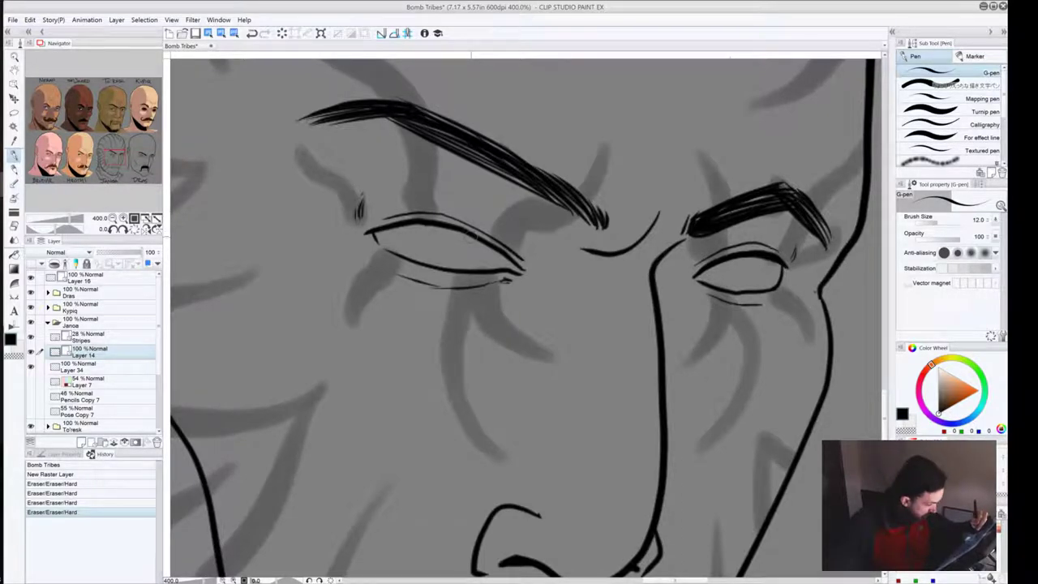
Step: Try a round iris in Janoa's nearer eye with the G-pen, redrawing misplaced curves and trimming the overlap at the upper eyelid with the Hard eraser
mouse_move(465, 233)
mouse_down()
mouse_move(443, 258)
mouse_move(420, 253)
mouse_move(411, 231)
mouse_up()
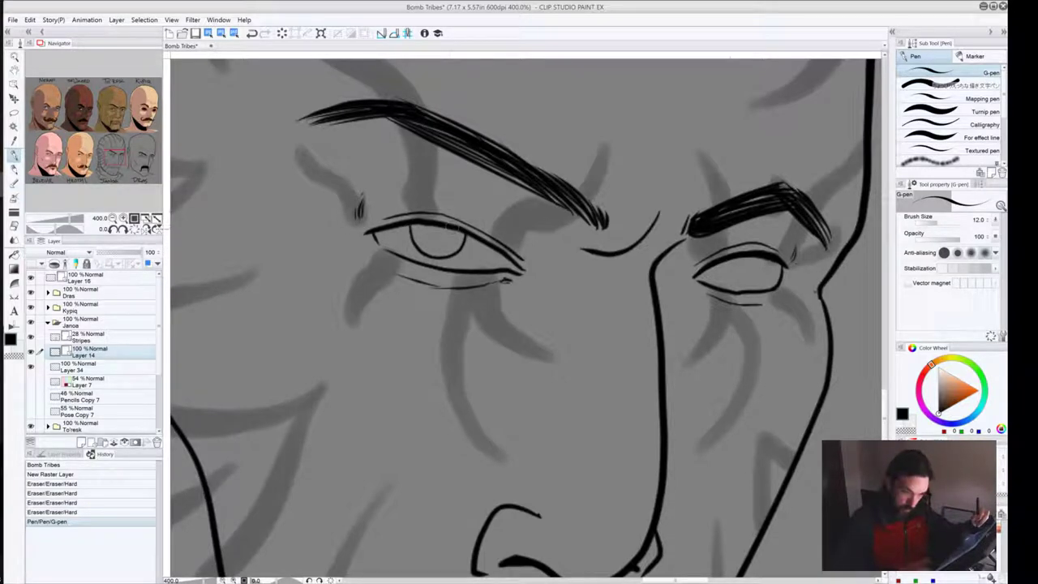
key(ctrl+z)
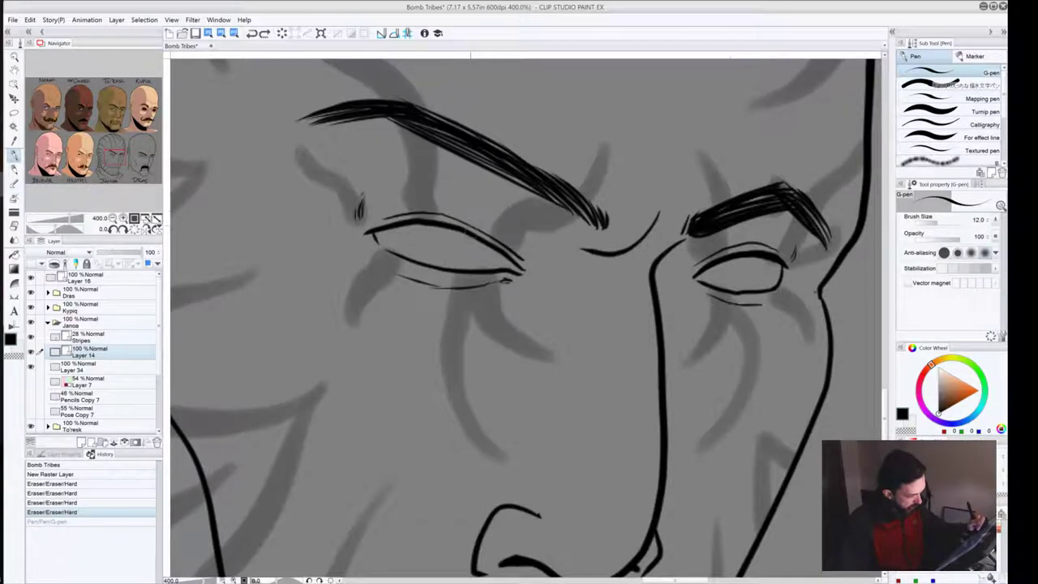
drag(469, 233, 439, 265)
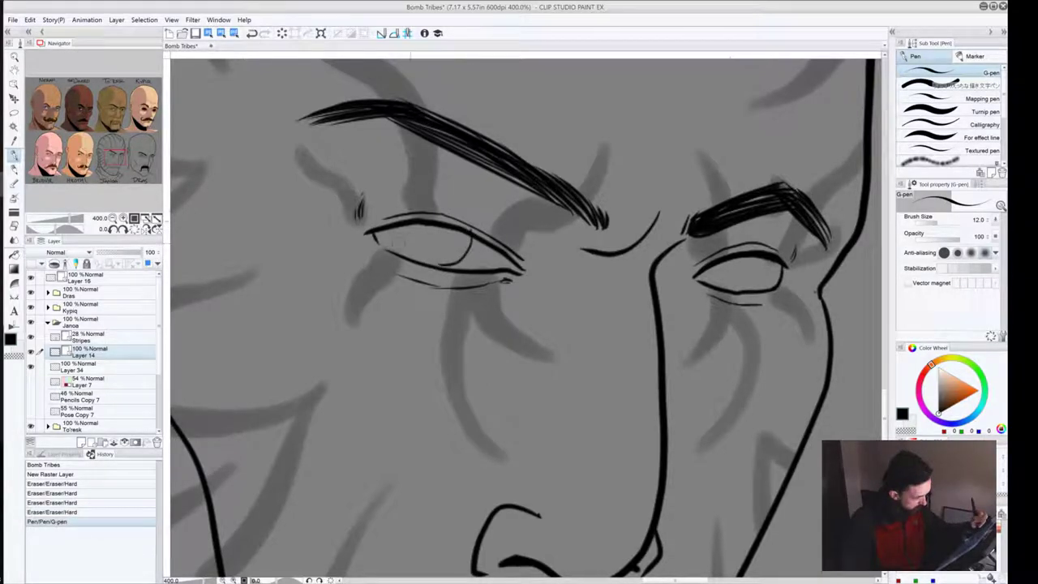
mouse_move(419, 223)
mouse_down()
mouse_move(425, 258)
mouse_move(440, 262)
mouse_up()
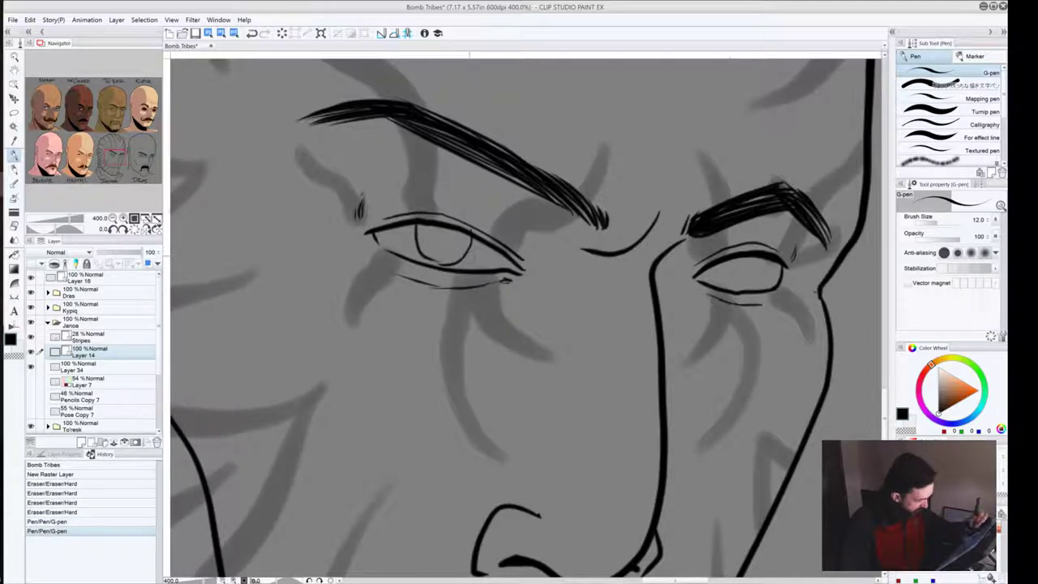
key(ctrl+z)
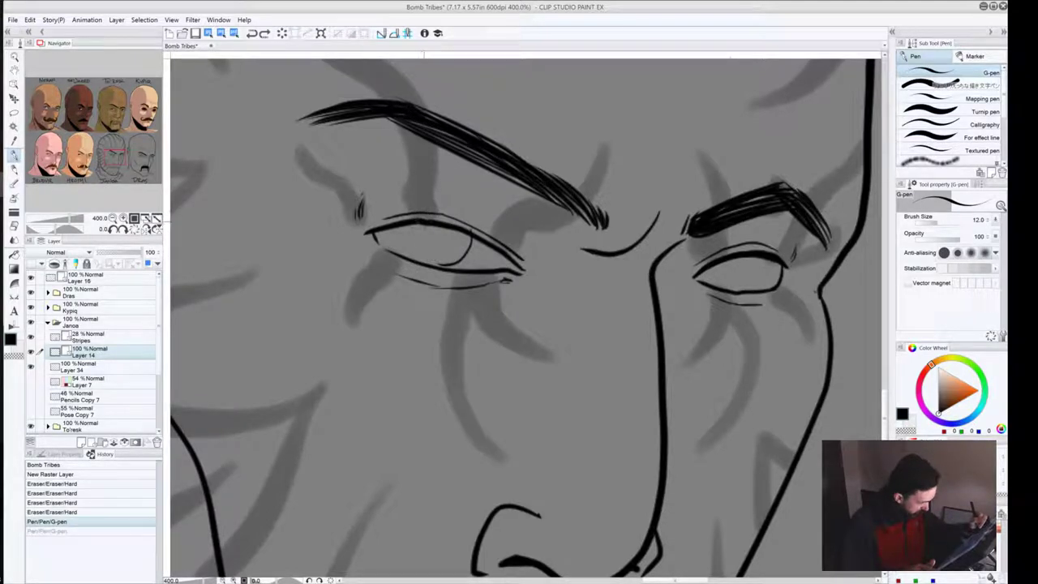
mouse_move(426, 223)
mouse_down()
mouse_move(419, 234)
mouse_move(439, 268)
mouse_up()
key(ctrl+z)
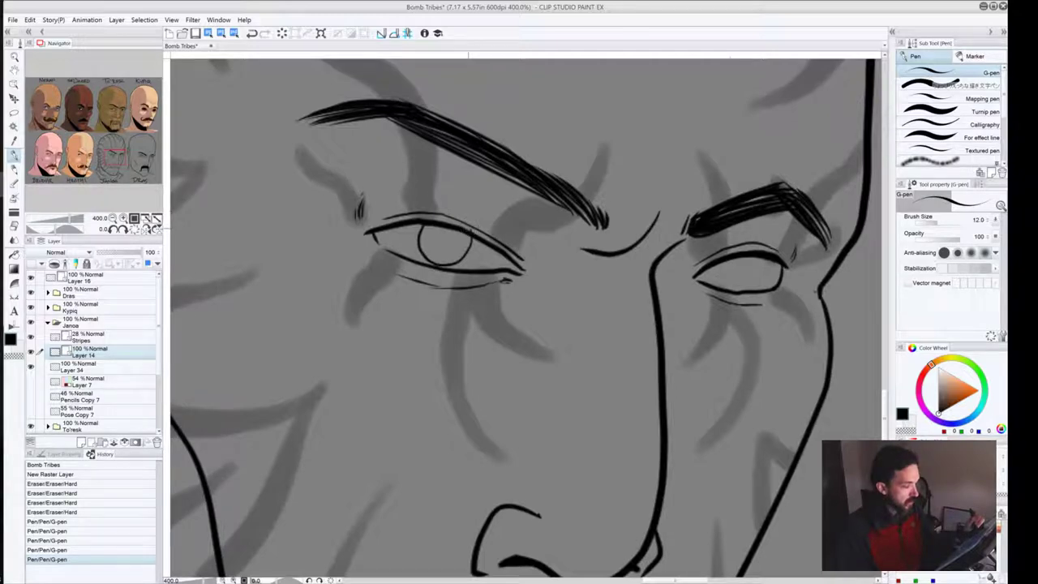
click(467, 227)
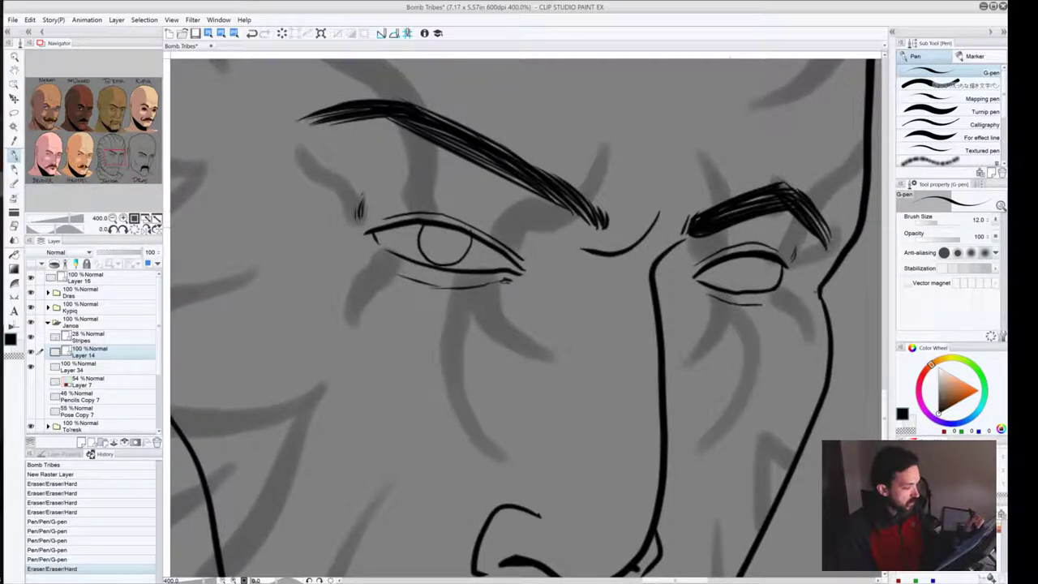
click(481, 229)
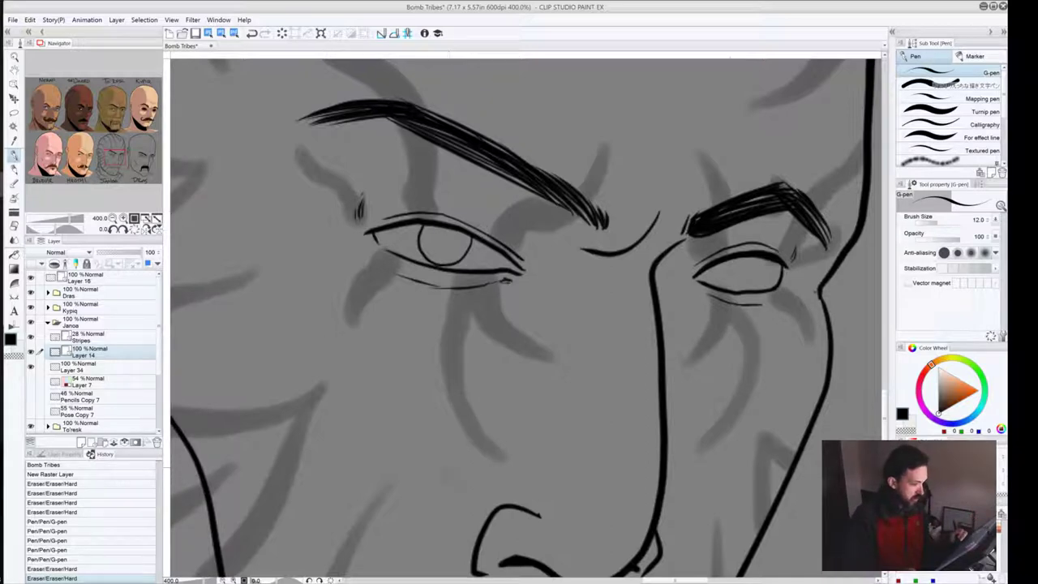
Step: Try a matching round iris in Janoa's farther eye with the G-pen and check both eyes against the neighbouring heads
mouse_move(765, 253)
mouse_down()
mouse_move(754, 282)
mouse_move(730, 257)
mouse_move(737, 285)
mouse_up()
key(ctrl+z)
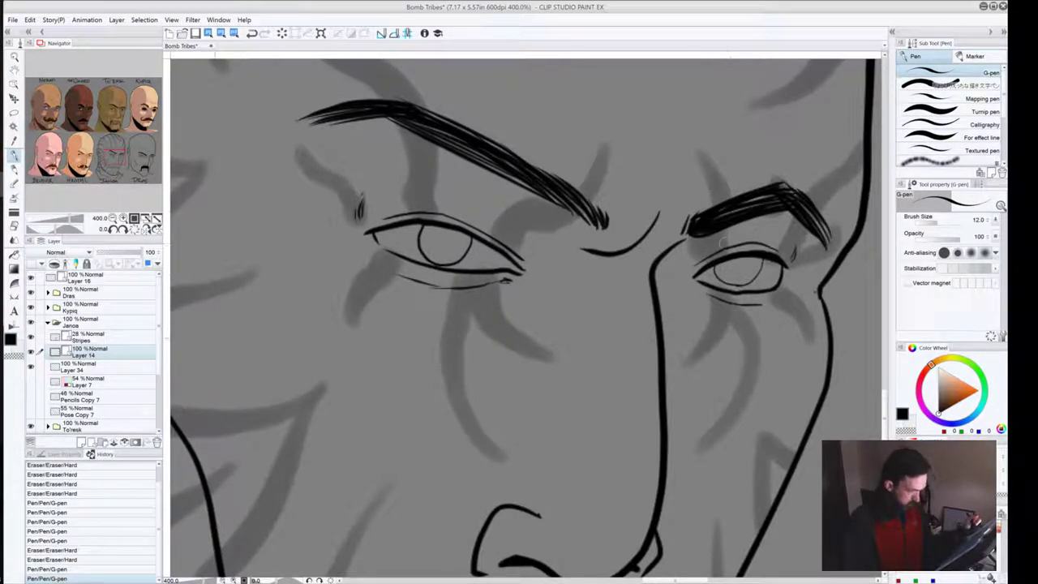
click(105, 220)
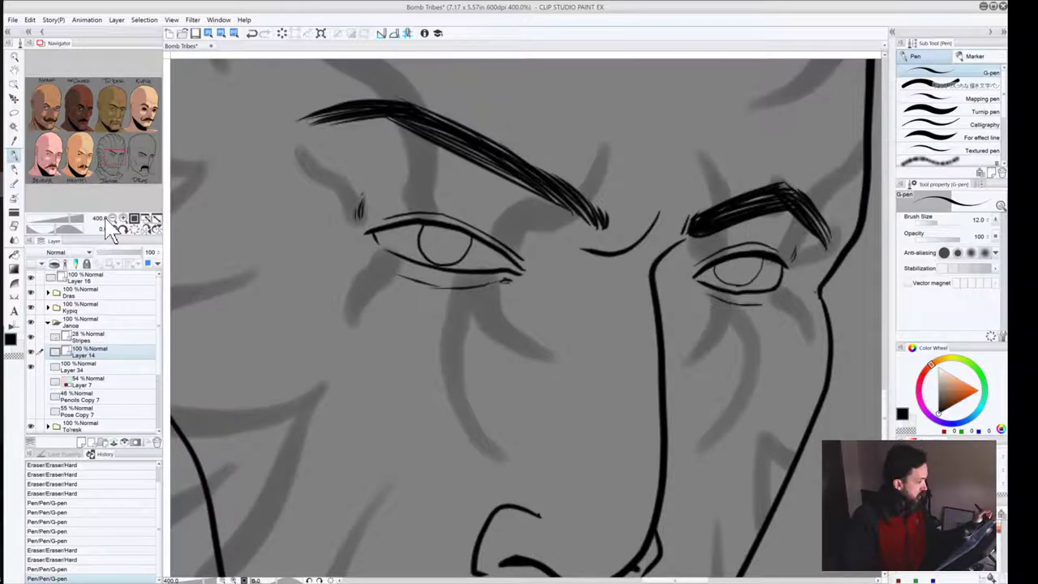
click(106, 221)
click(105, 220)
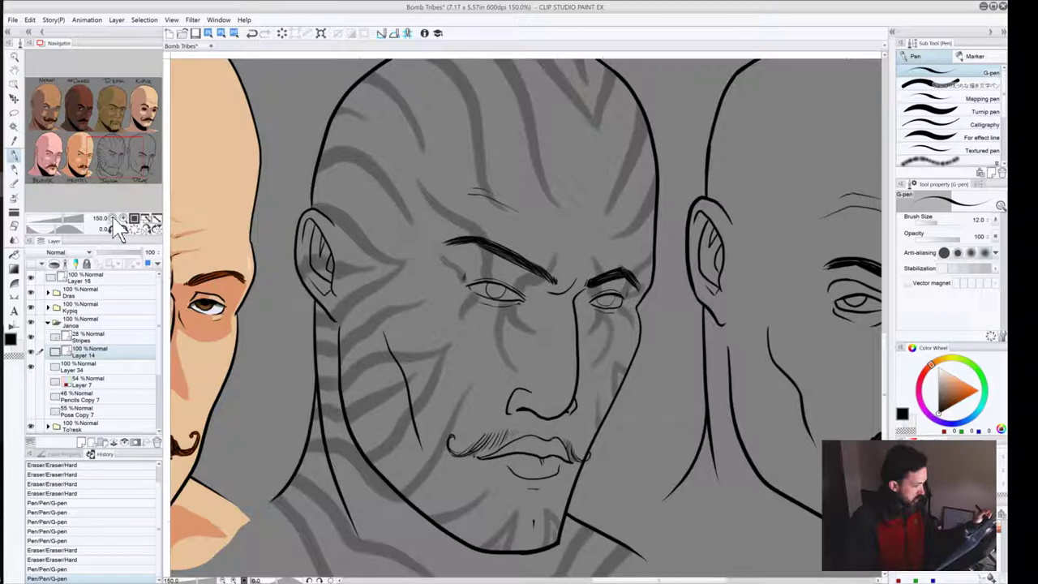
click(113, 221)
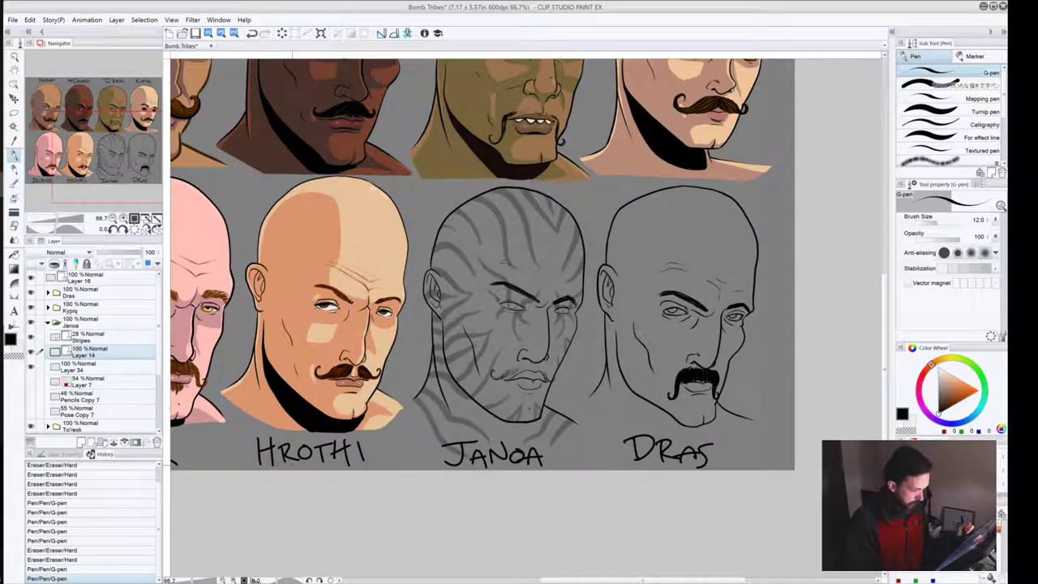
Step: Undo the new iris outlines and eraser trims in both of Janoa's eyes
key(ctrl+z)
key(ctrl+z)
key(ctrl+z)
key(ctrl+z)
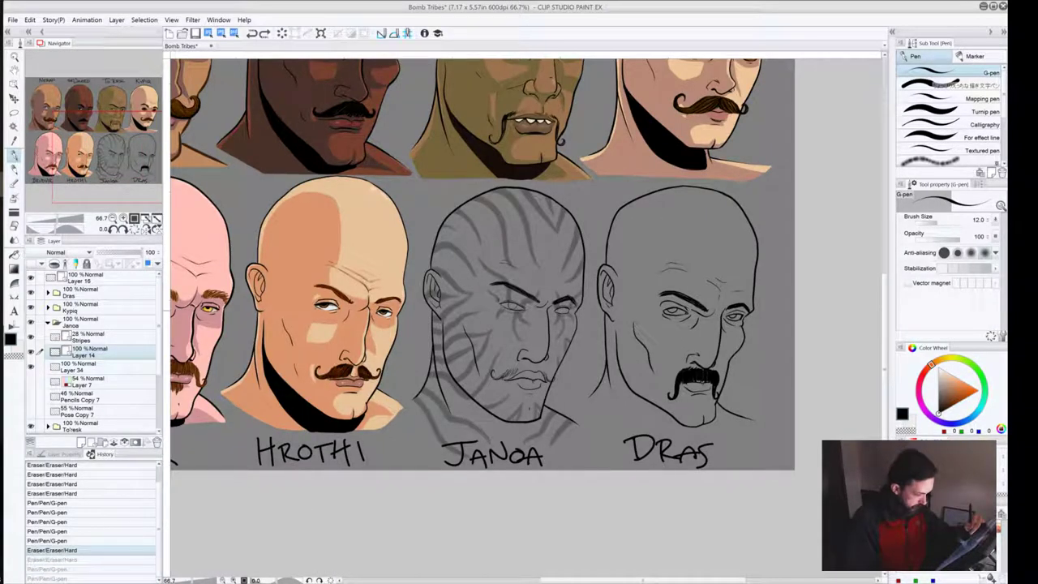
key(ctrl+z)
key(ctrl+z)
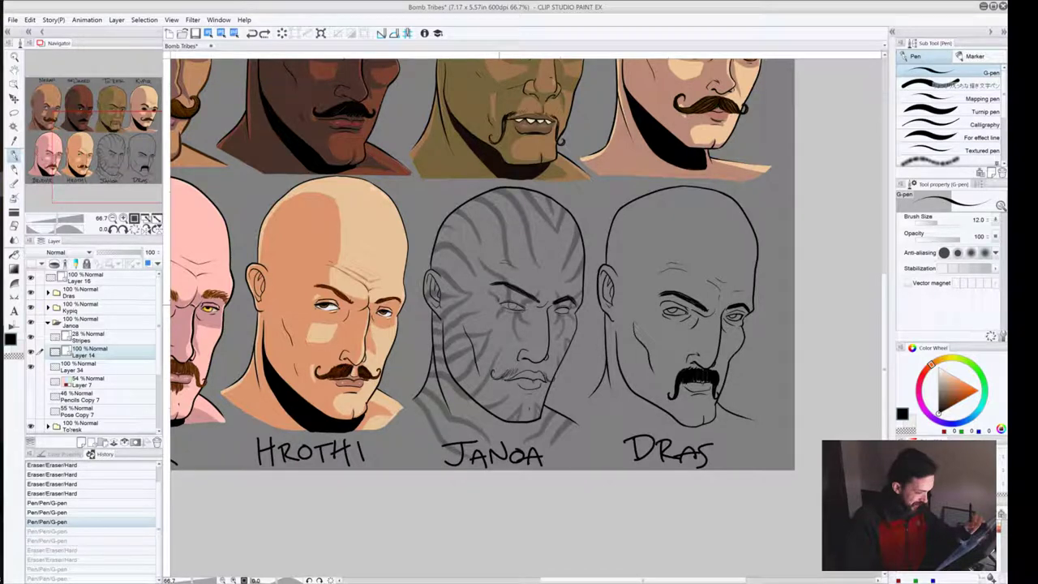
key(ctrl+z)
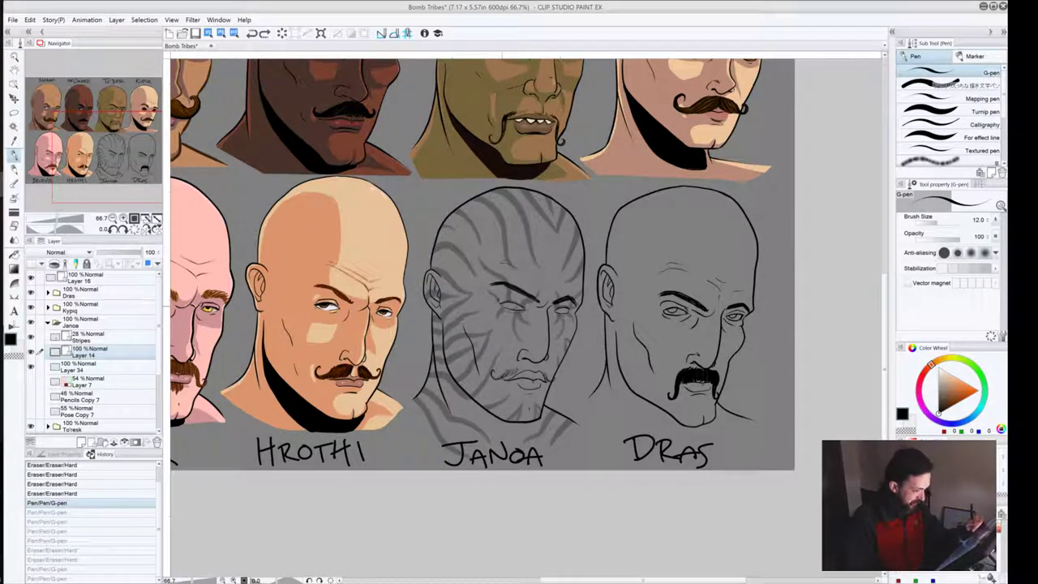
key(ctrl+z)
Step: Redraw the irises of Janoa's nearer and farther eyes on Layer 14 with short G-pen curves
click(123, 220)
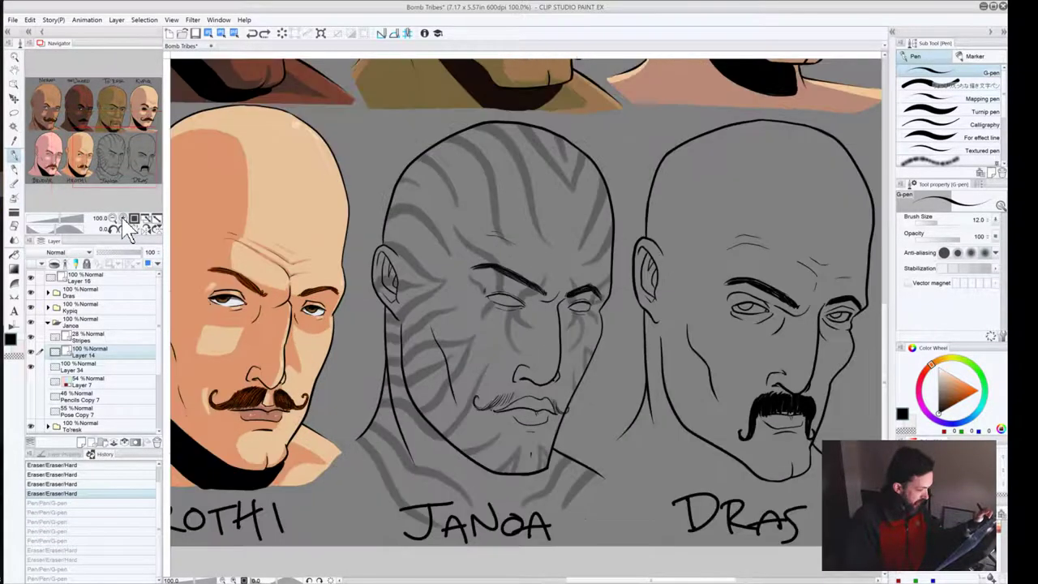
click(123, 219)
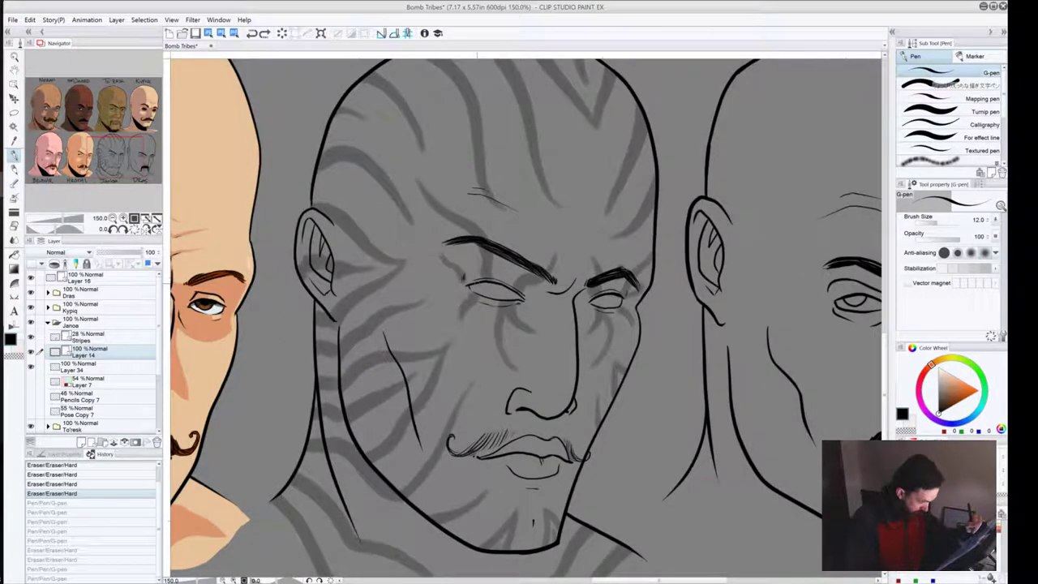
drag(471, 284, 522, 299)
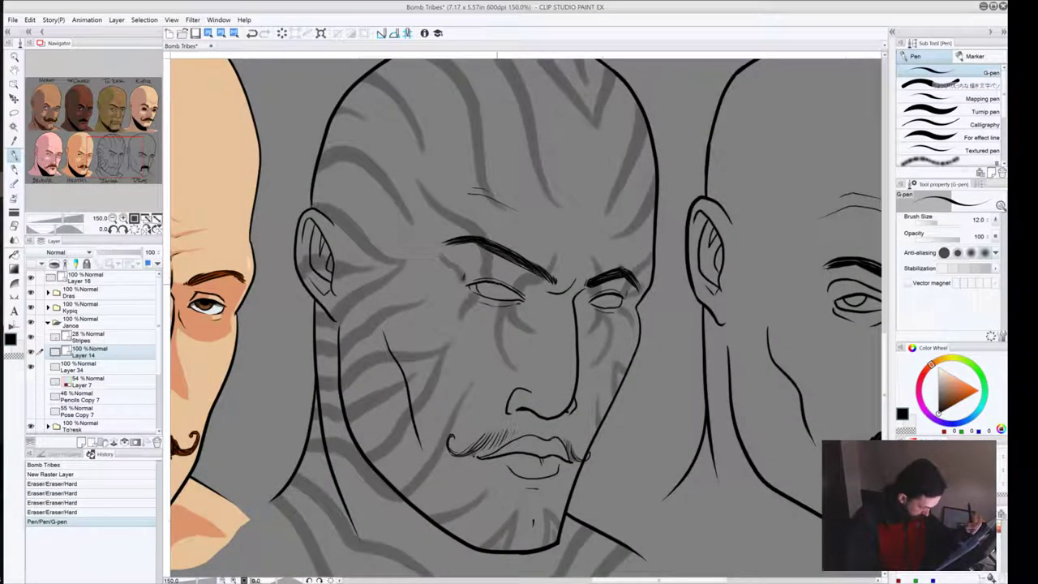
drag(486, 296, 504, 299)
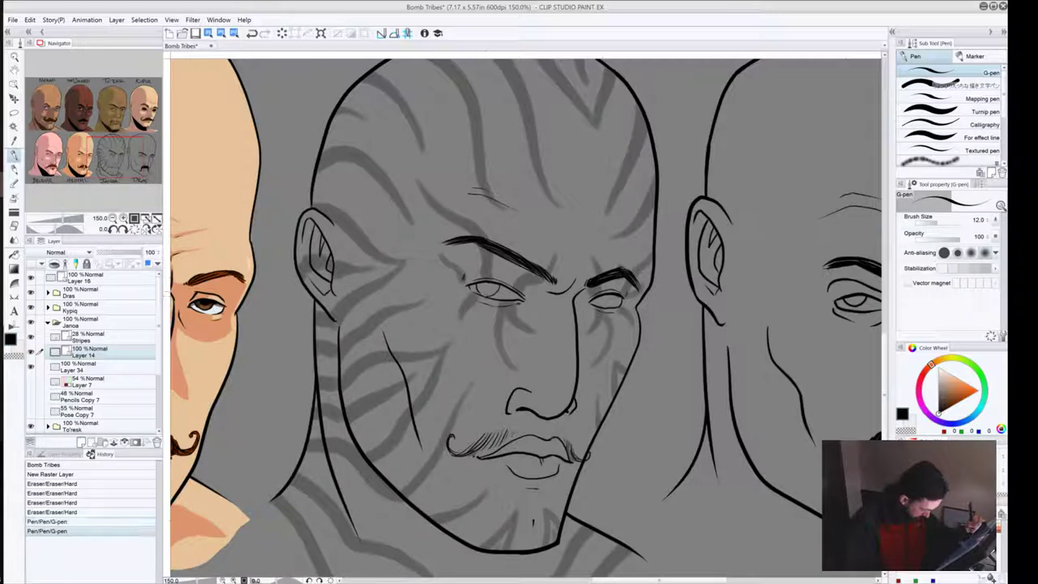
drag(593, 293, 616, 288)
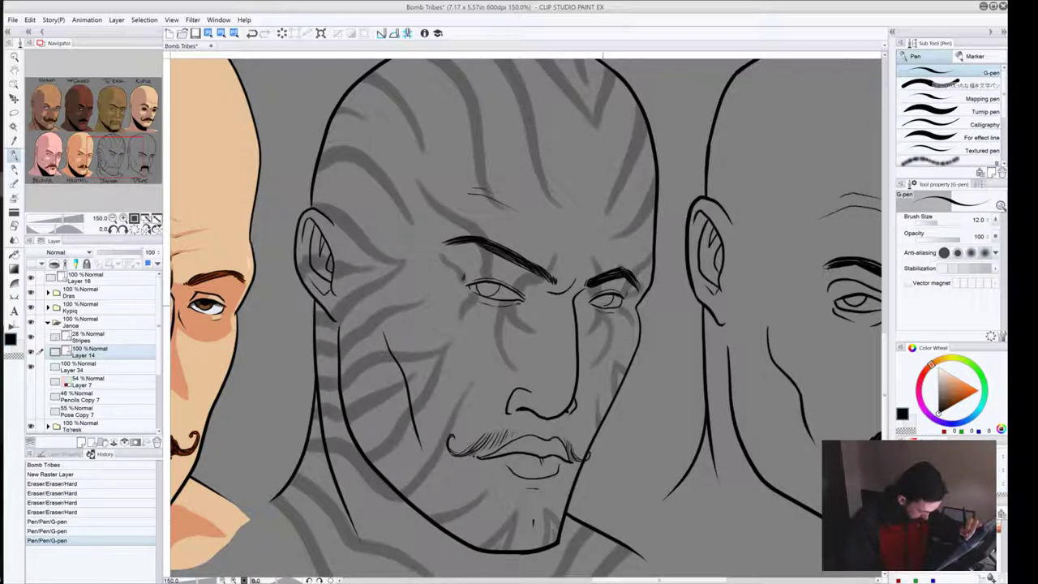
Step: Draw a dark pupil inside the iris of Janoa's nearer eye with the G-pen, undoing misplaced strokes
mouse_move(602, 305)
mouse_down()
mouse_move(613, 305)
mouse_move(604, 306)
mouse_up()
key(ctrl+z)
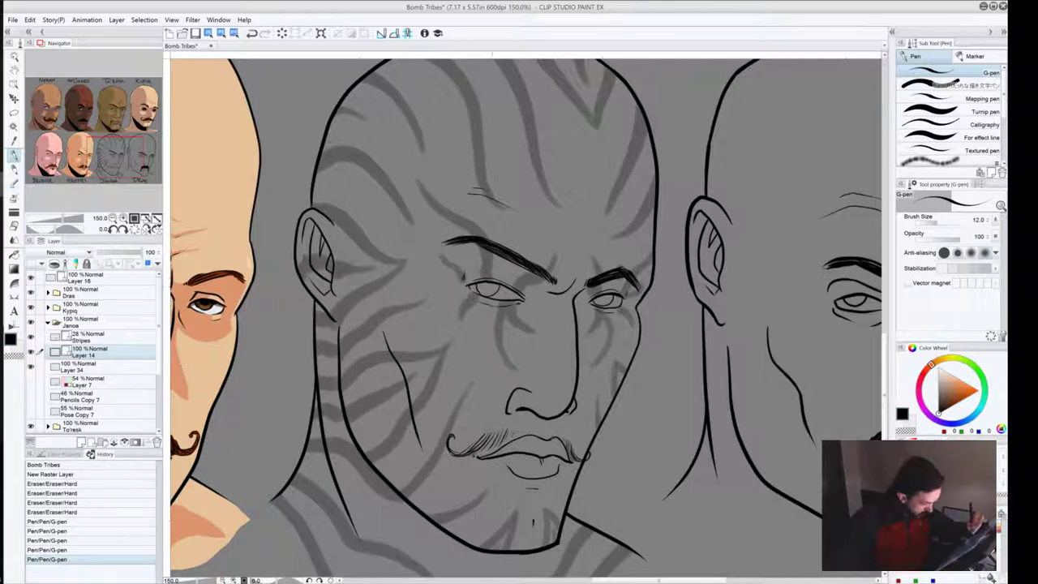
drag(485, 283, 489, 286)
key(ctrl+z)
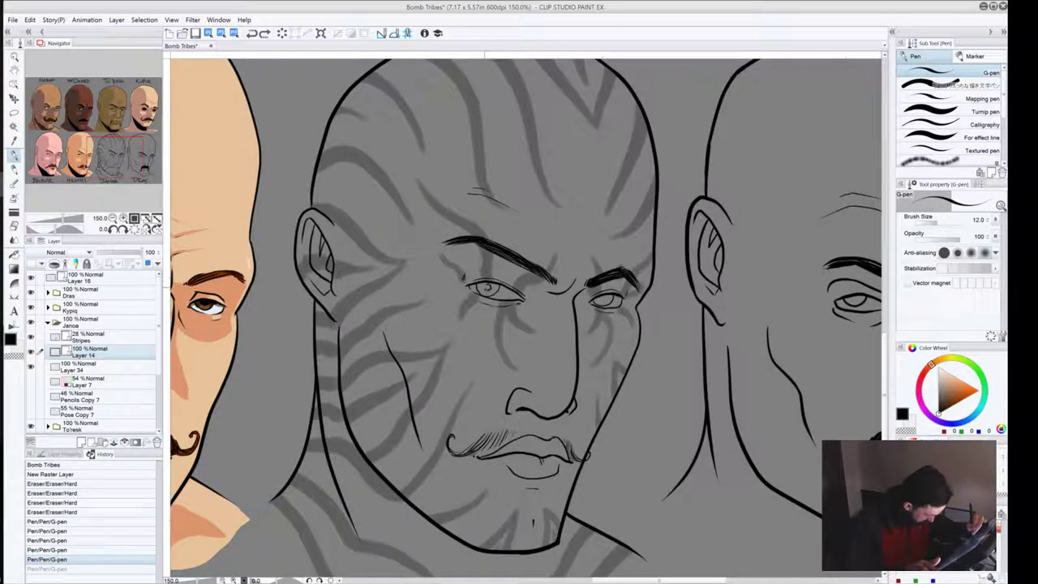
drag(487, 287, 490, 284)
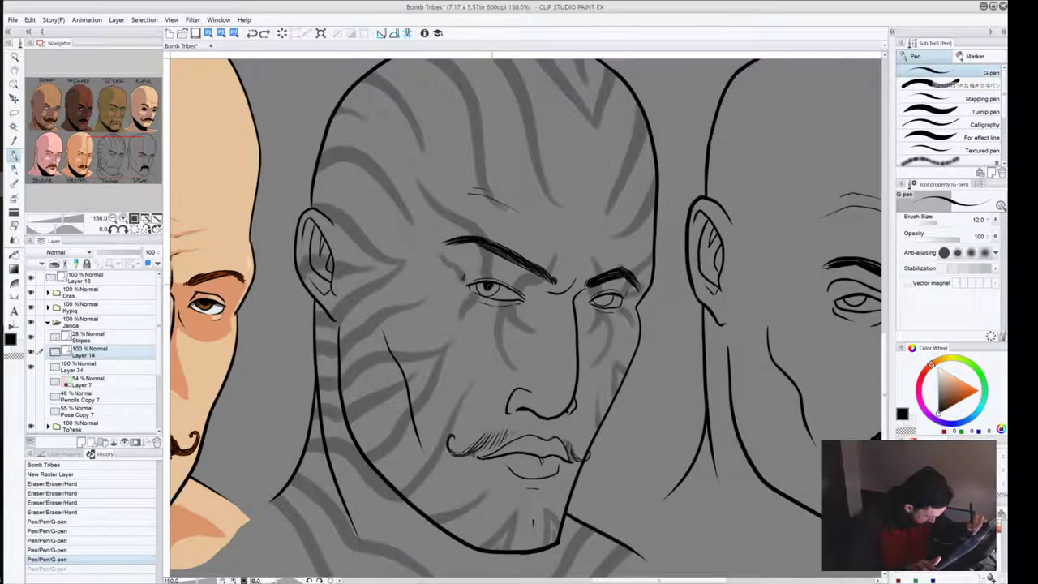
drag(487, 286, 488, 286)
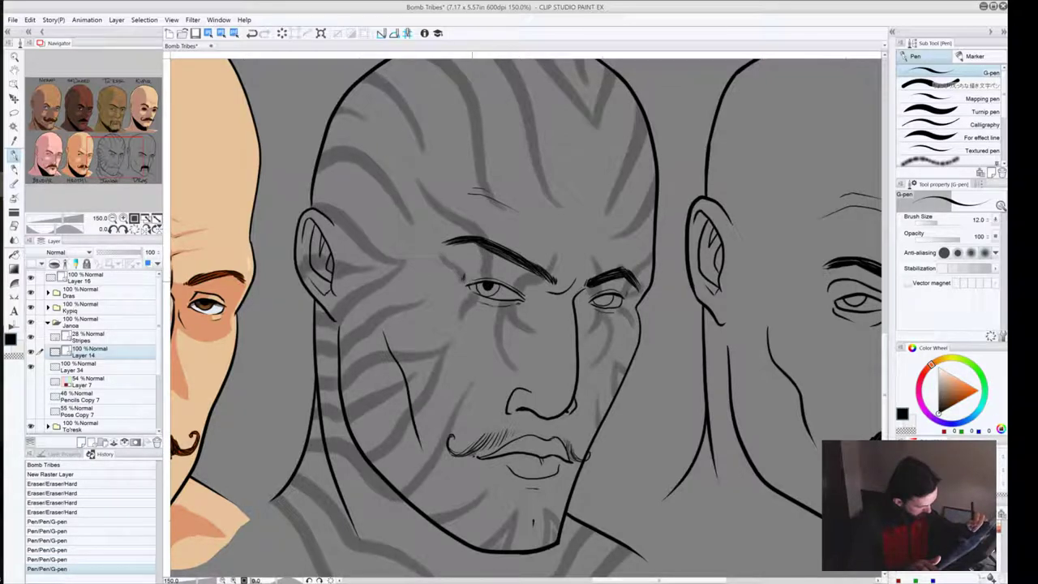
key(ctrl+z)
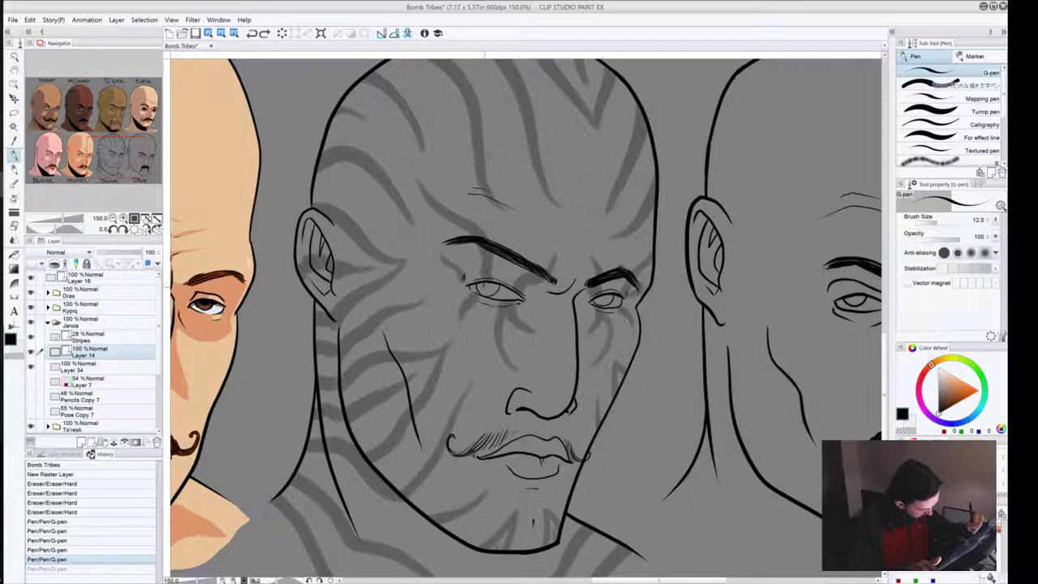
key(ctrl+y)
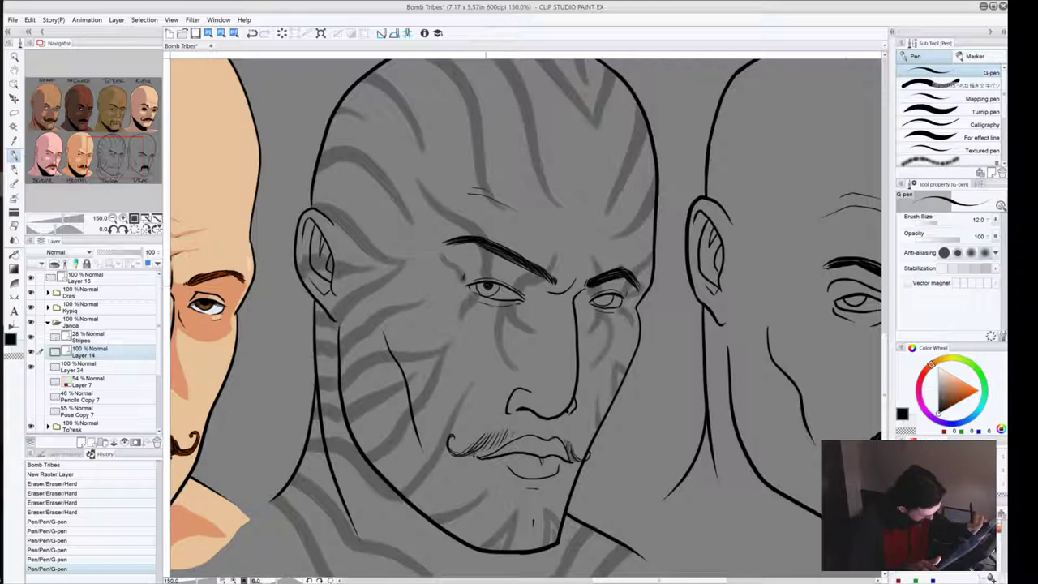
click(485, 285)
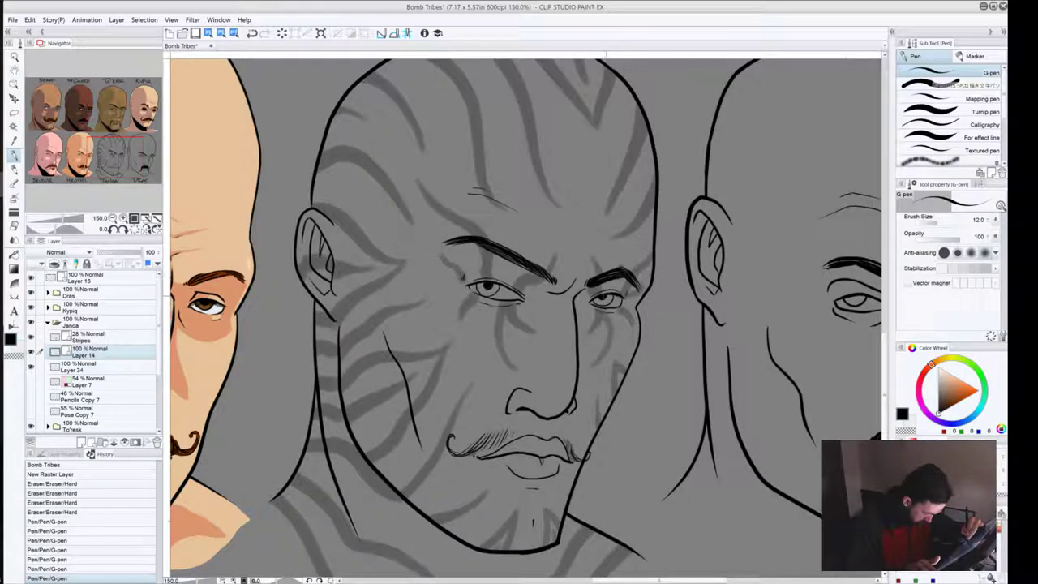
Step: Add a dark pupil to Janoa's farther eye and touch up the nearer eye's pupil with the G-pen
click(607, 295)
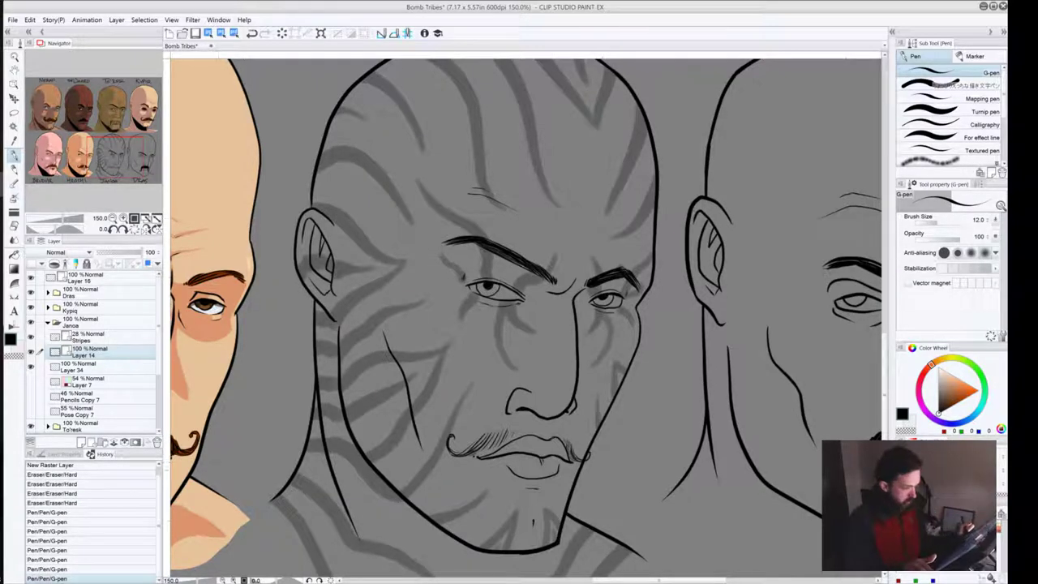
click(605, 296)
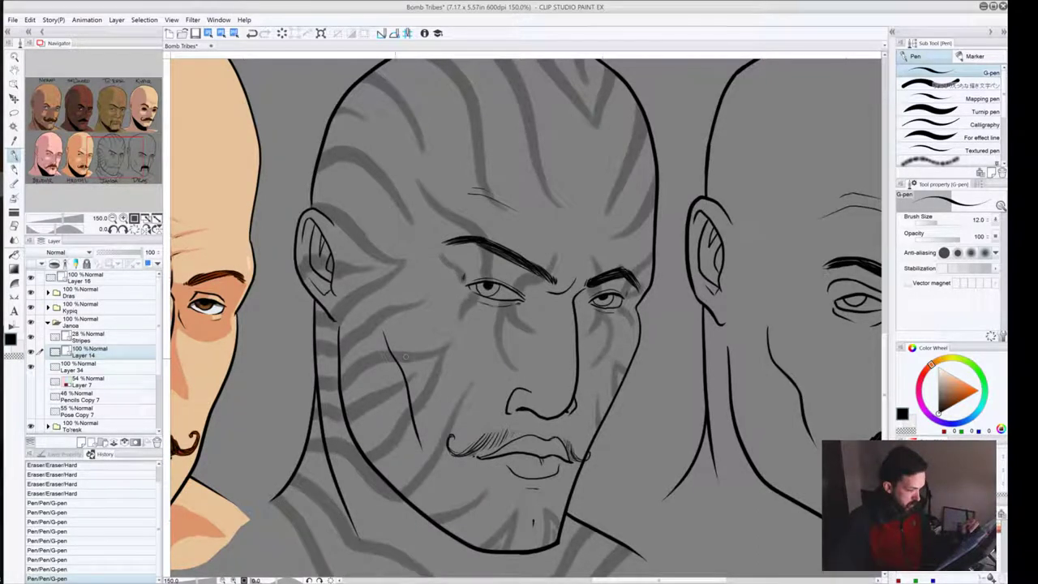
click(491, 284)
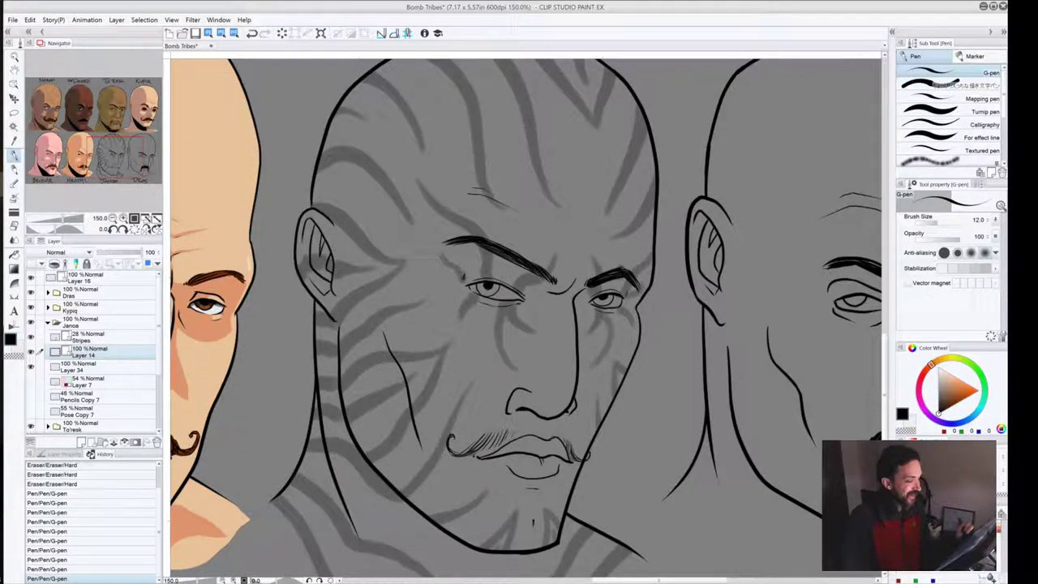
Step: Compare Janoa's eyes with those of the other heads across the character sheet
click(113, 218)
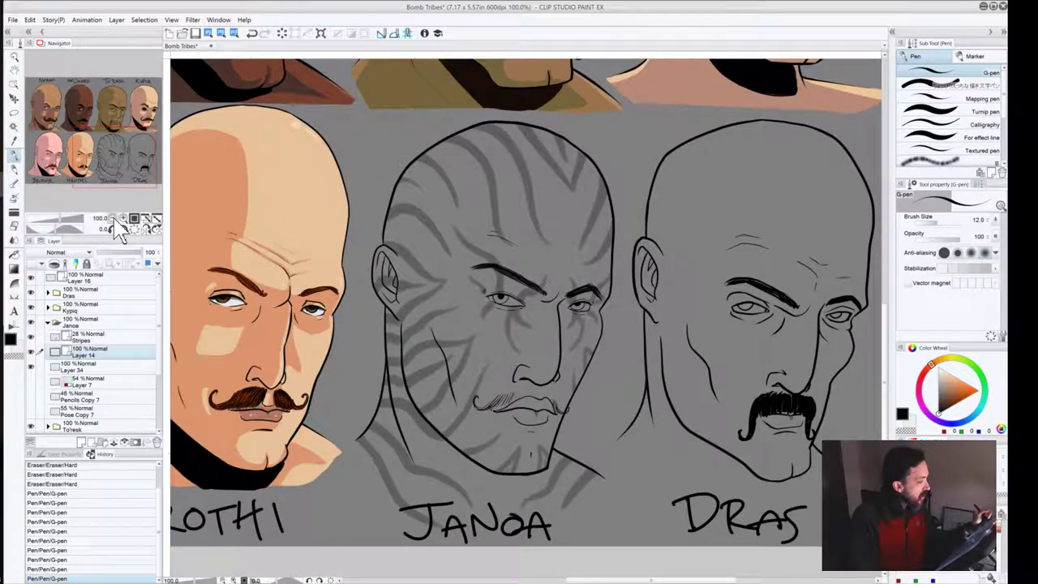
click(112, 219)
drag(86, 151, 85, 144)
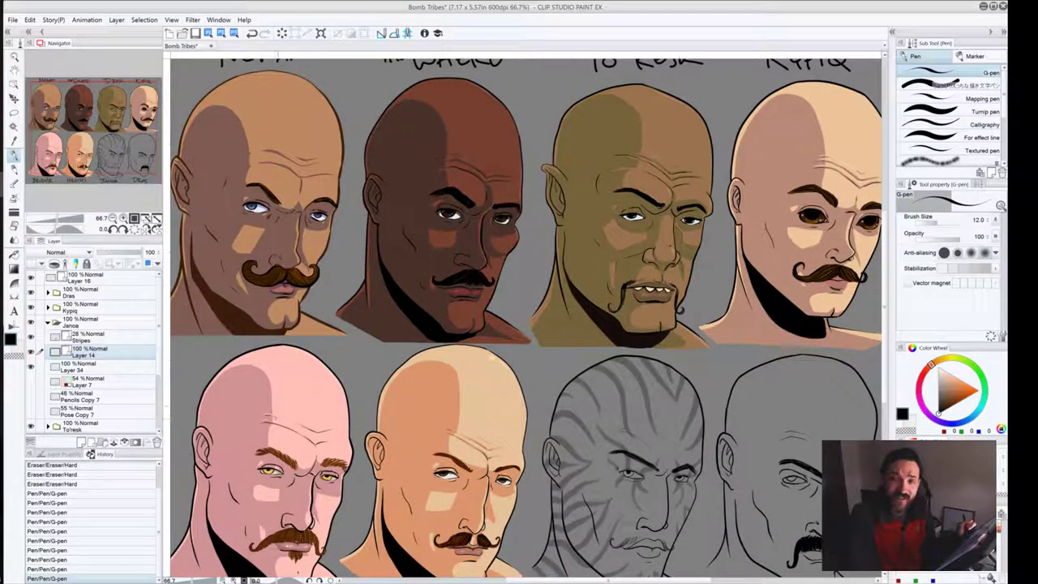
drag(91, 152, 102, 162)
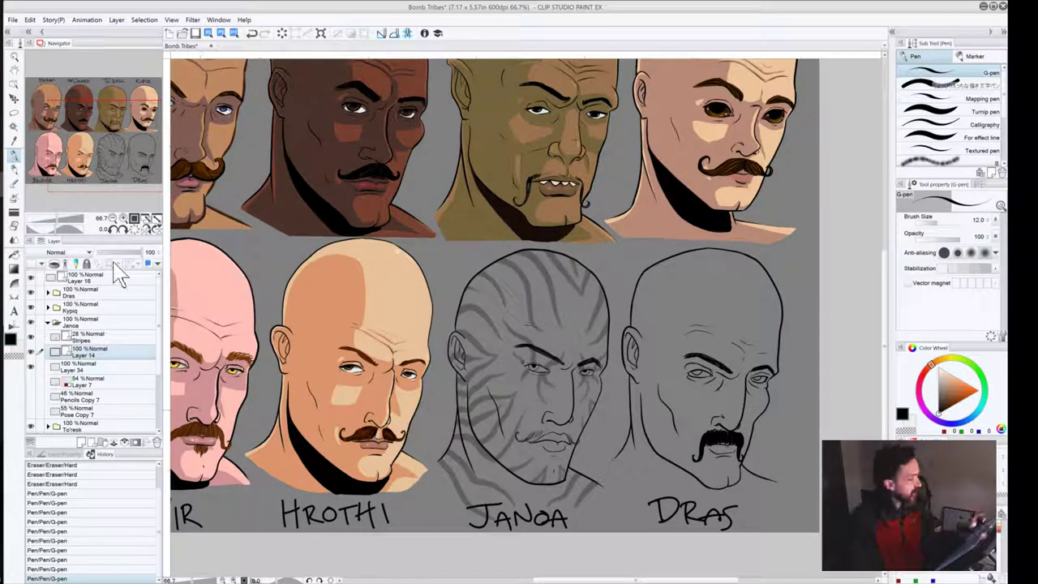
click(121, 219)
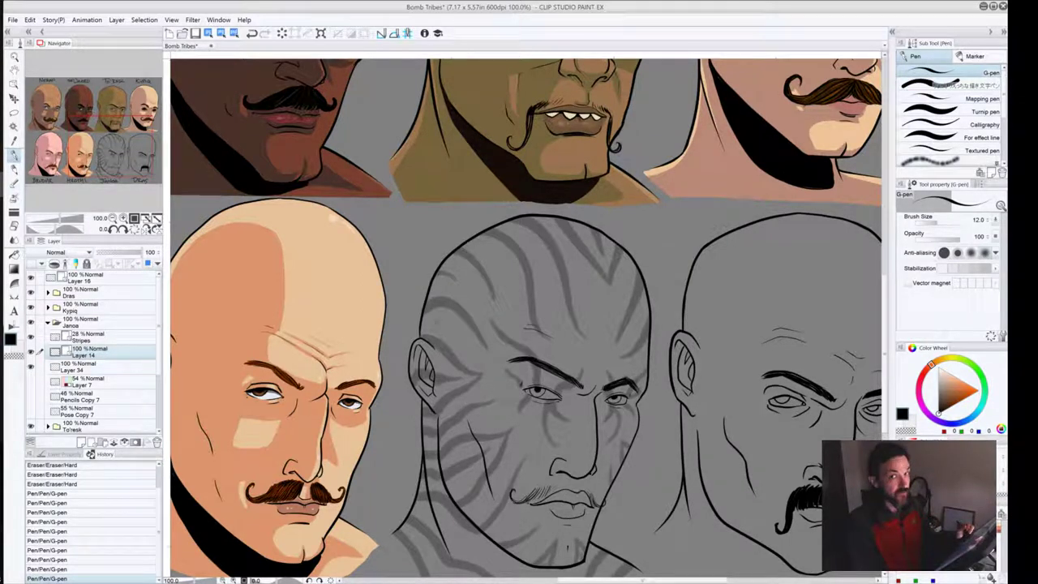
drag(517, 450, 521, 313)
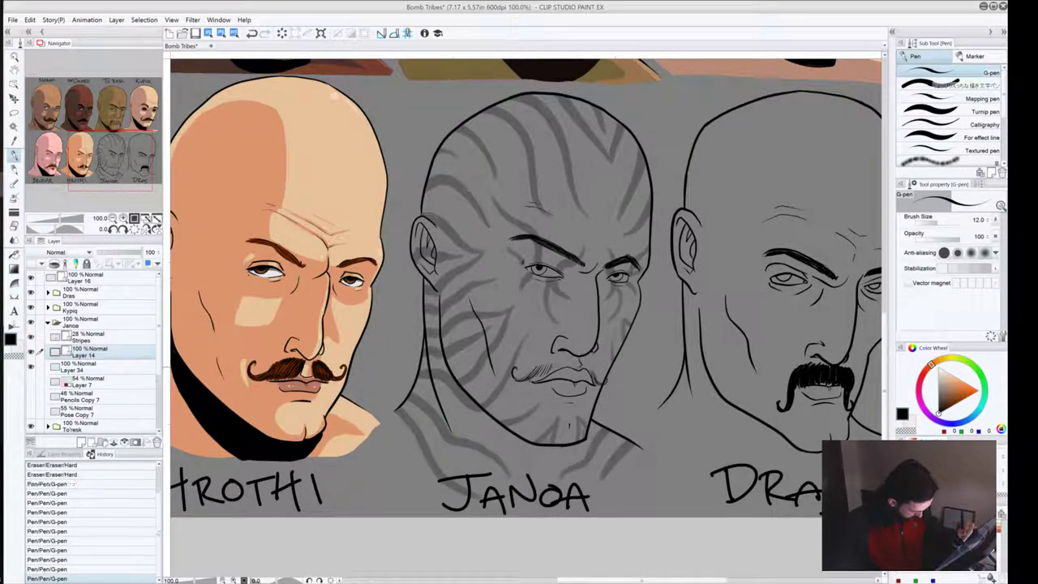
Step: Try short G-pen strokes around the tip of Janoa's nose and undo them
mouse_move(573, 363)
mouse_down()
mouse_move(540, 372)
mouse_move(601, 376)
mouse_move(580, 356)
mouse_up()
key(ctrl+z)
key(ctrl+z)
key(ctrl+z)
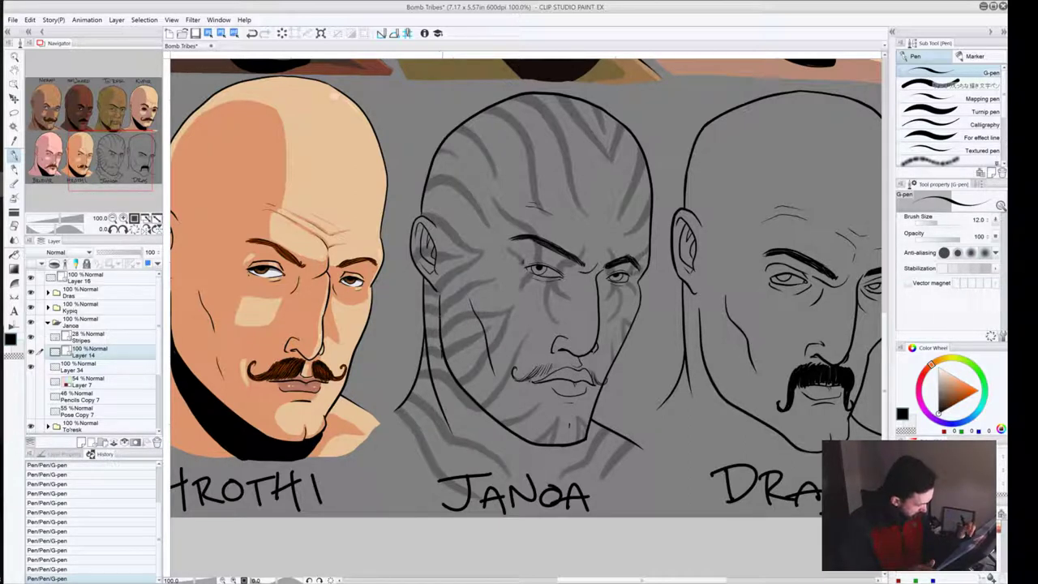
Step: Outline a curved shadow beneath Janoa's jaw down to the chin and fill it solid black with the G-pen at brush size 25
mouse_move(440, 349)
mouse_down()
mouse_move(456, 422)
mouse_move(516, 467)
mouse_up()
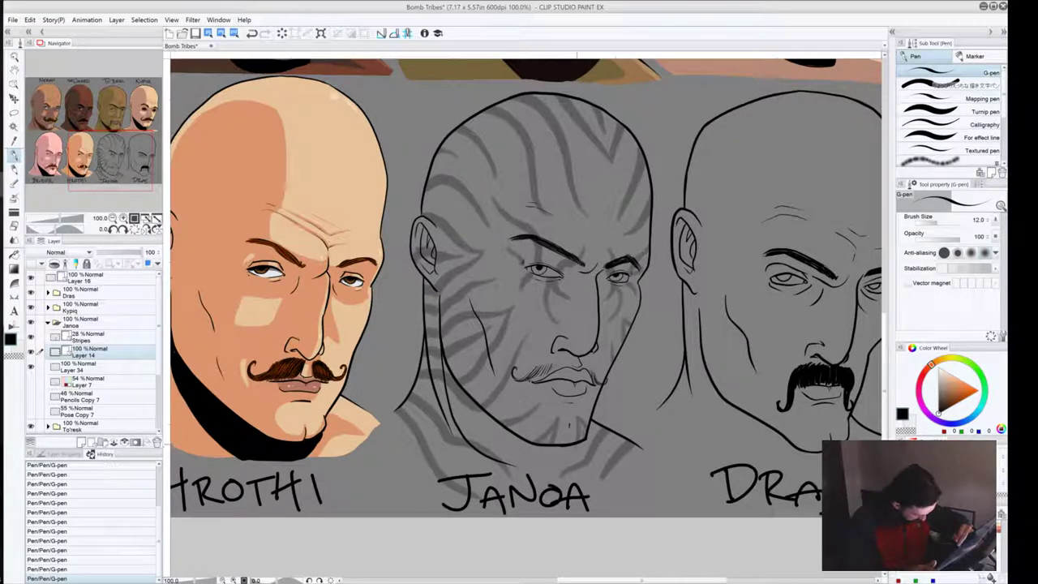
mouse_move(577, 444)
mouse_down()
mouse_move(532, 467)
mouse_move(506, 466)
mouse_up()
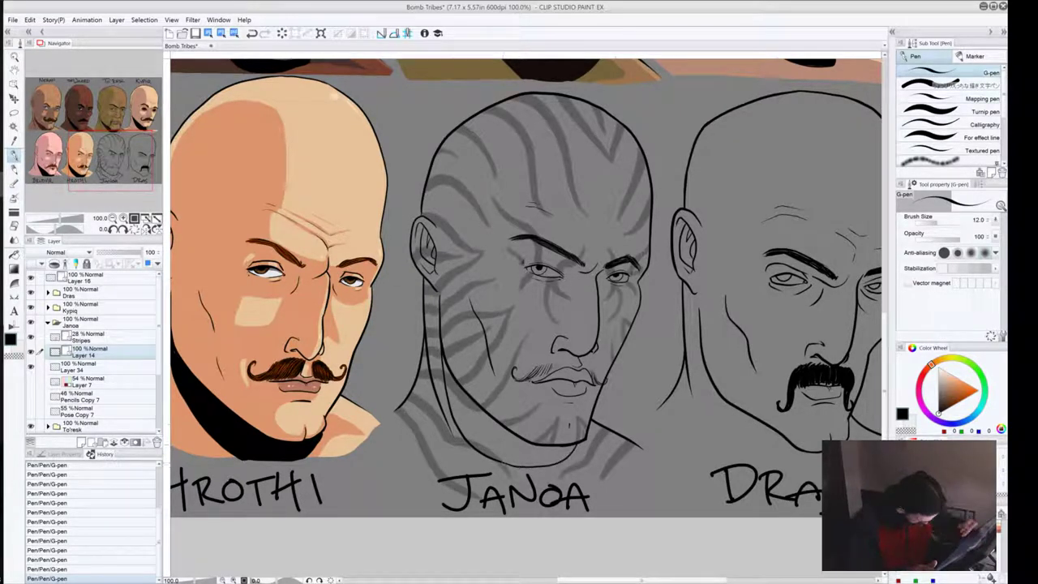
key(bracketright)
key(bracketright)
key(bracketright)
key(bracketright)
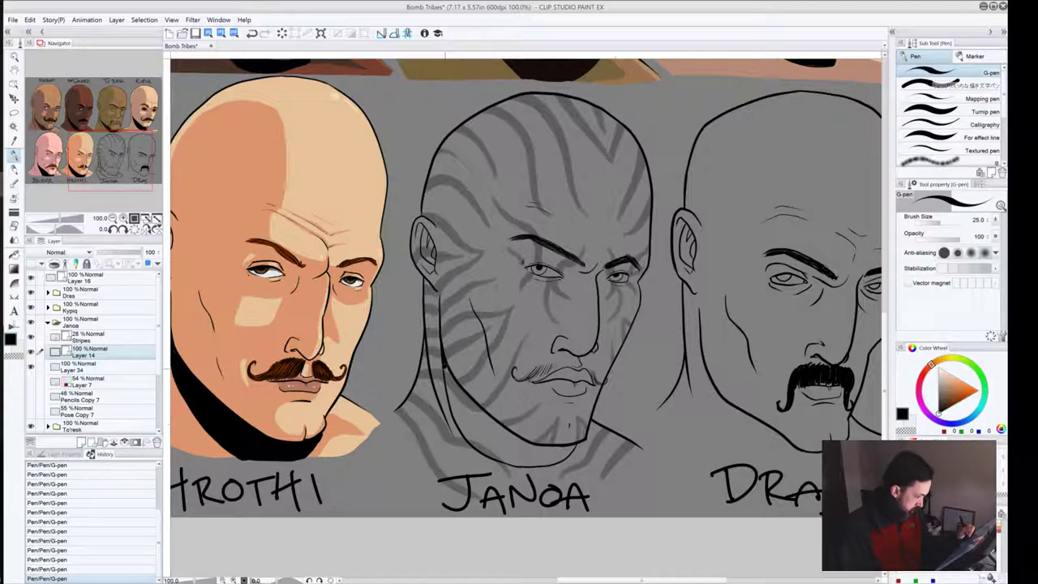
mouse_move(442, 362)
mouse_down()
mouse_move(469, 439)
mouse_move(529, 468)
mouse_up()
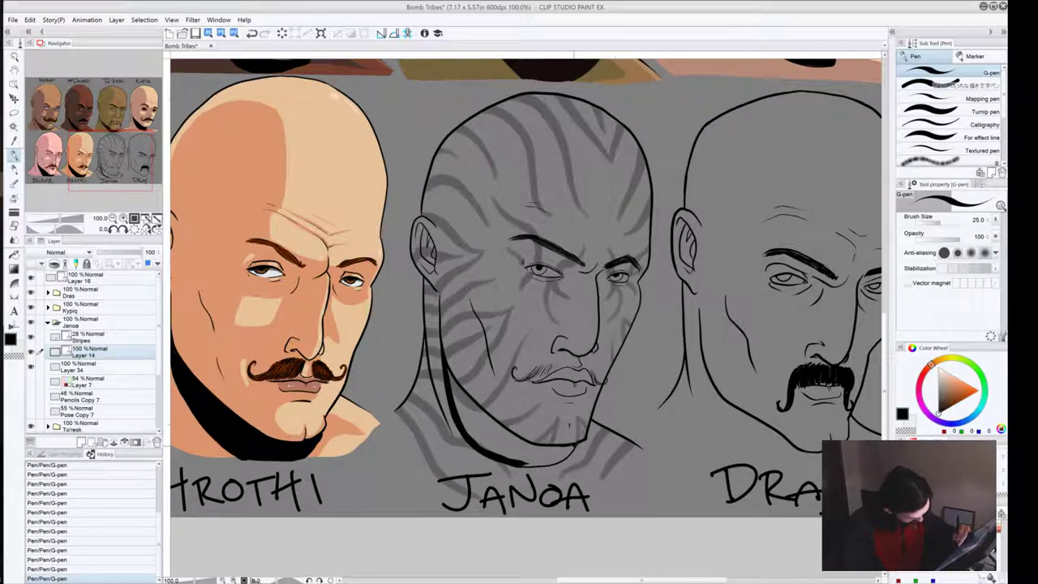
mouse_move(578, 443)
mouse_down()
mouse_move(561, 461)
mouse_move(522, 465)
mouse_up()
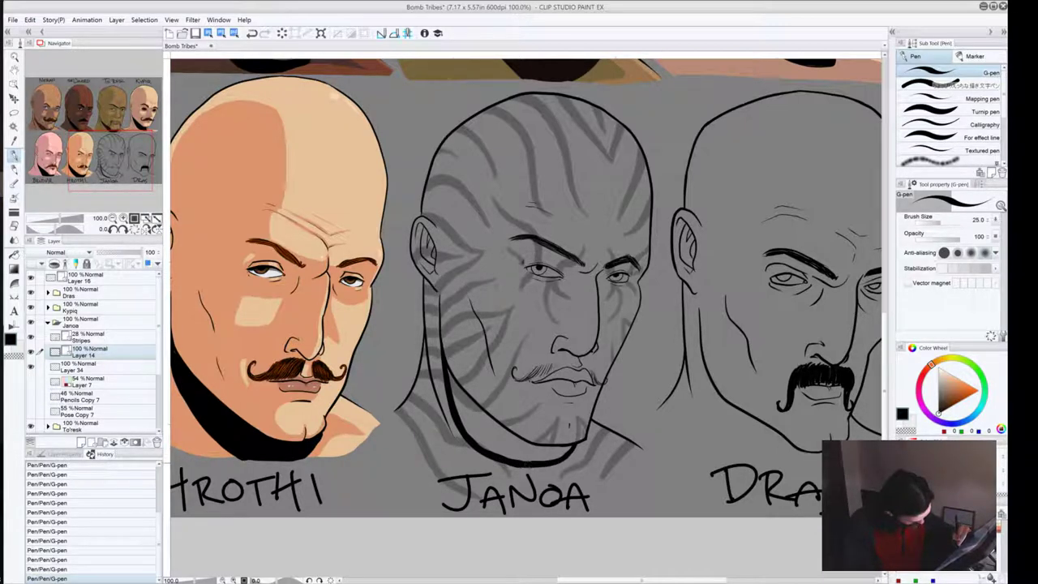
mouse_move(453, 386)
mouse_down()
mouse_move(563, 454)
mouse_move(482, 443)
mouse_move(453, 381)
mouse_move(474, 428)
mouse_move(509, 457)
mouse_move(465, 402)
mouse_move(500, 444)
mouse_up()
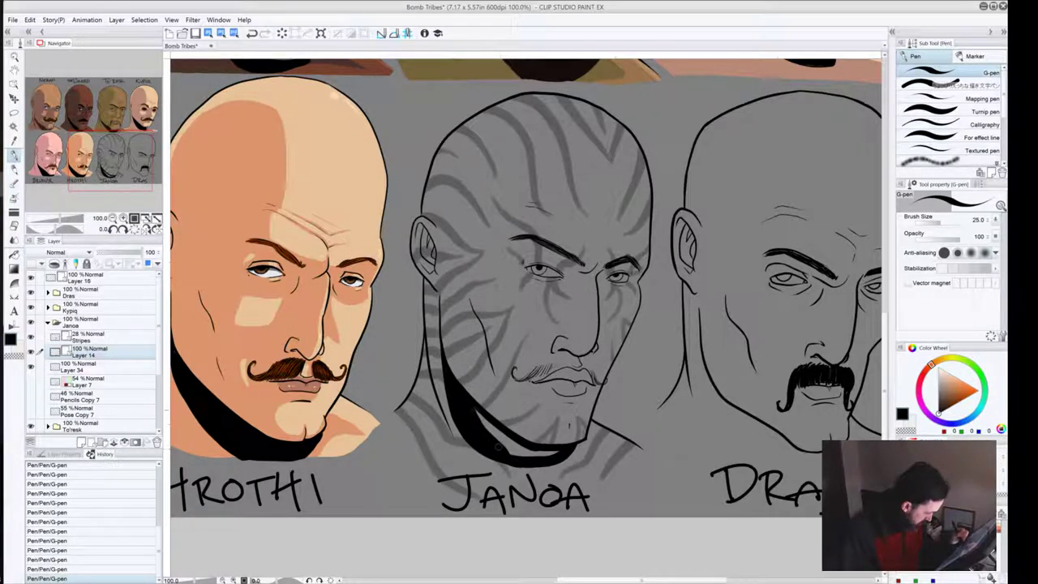
mouse_move(473, 405)
mouse_down()
mouse_move(517, 457)
mouse_move(542, 458)
mouse_move(534, 452)
mouse_up()
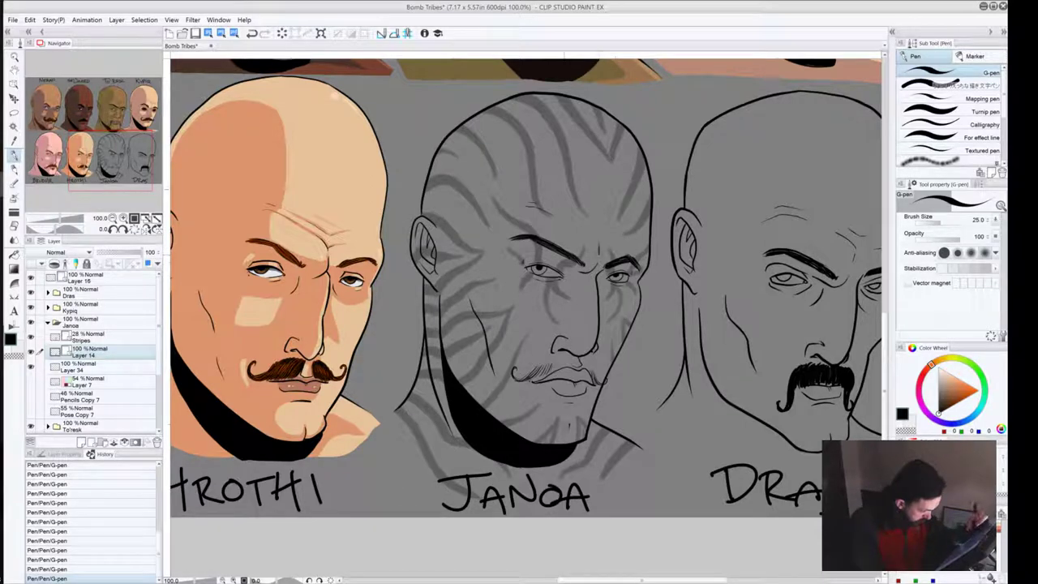
Step: Add small frown wrinkles above Janoa's farther eyebrow with short G-pen strokes, undoing and retrying the misplaced ones
key(ctrl+z)
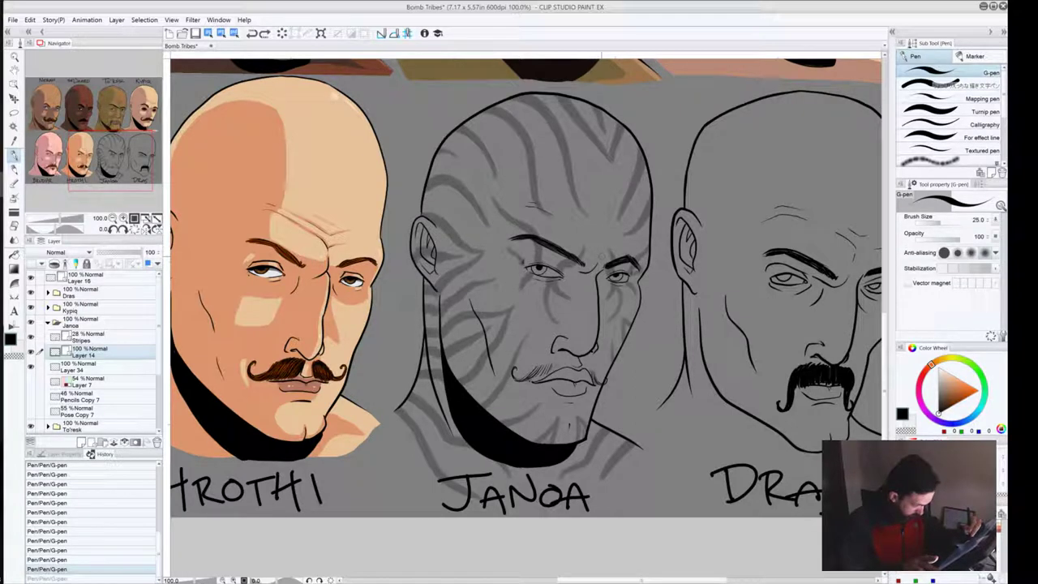
key(ctrl+y)
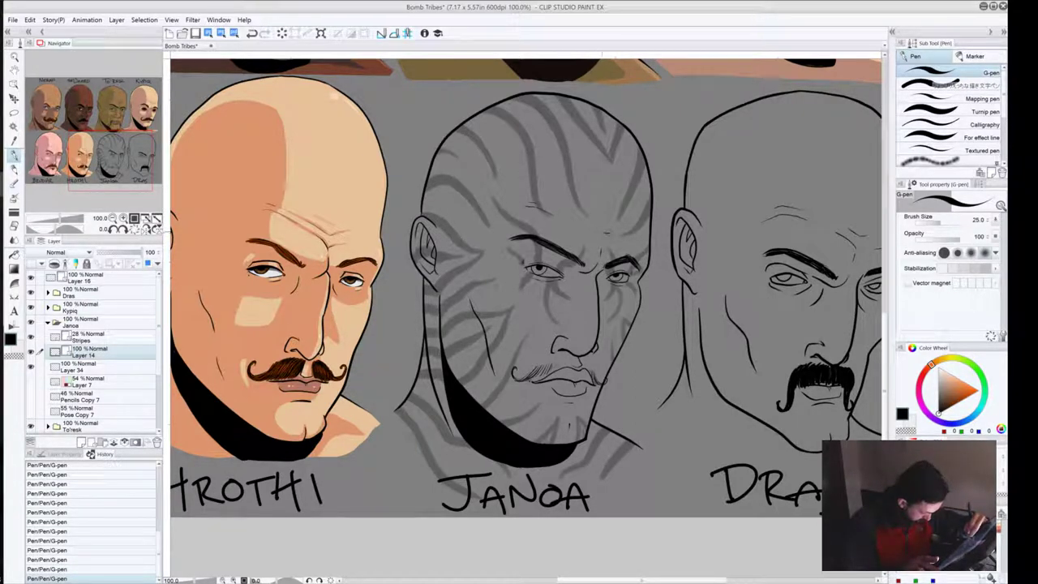
key(ctrl+z)
key(ctrl+z)
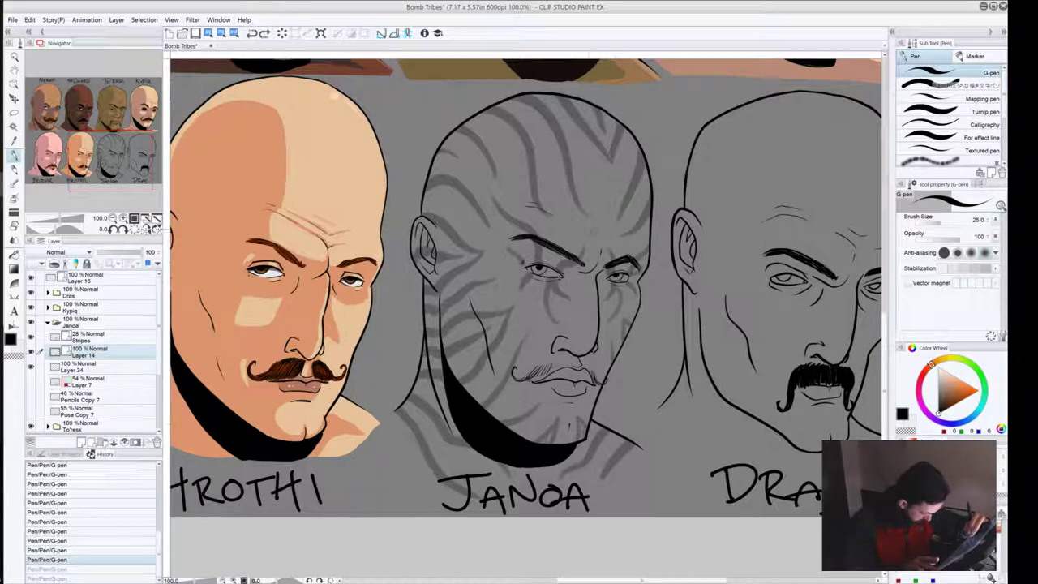
key(ctrl+y)
key(ctrl+y)
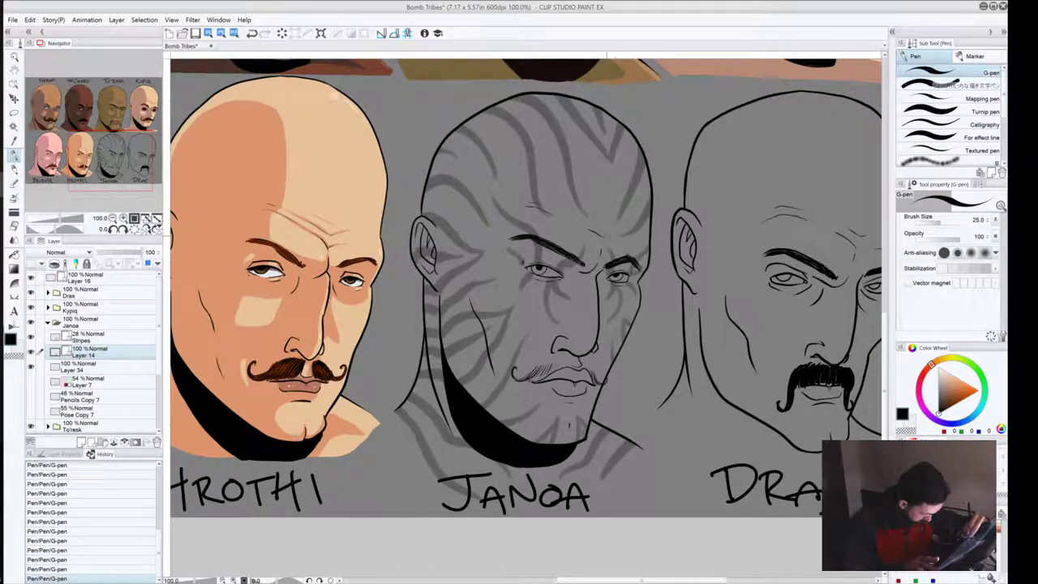
key(ctrl+z)
key(ctrl+y)
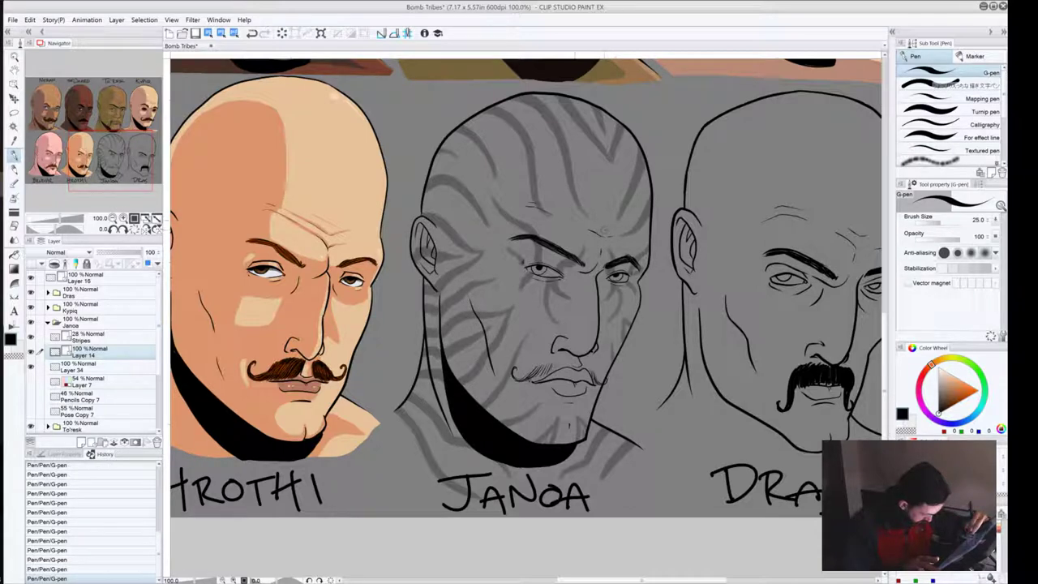
key(ctrl+z)
key(ctrl+y)
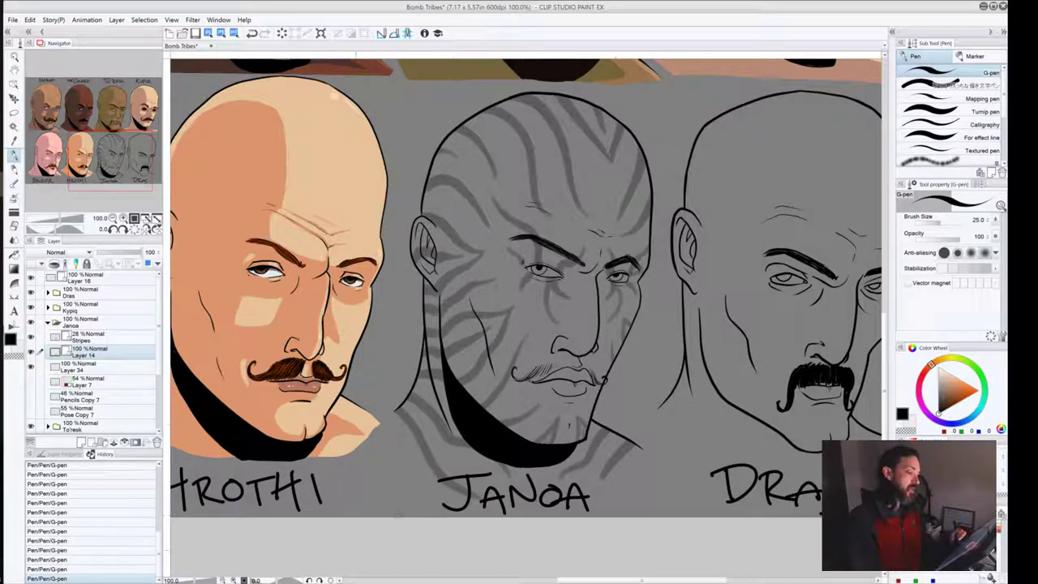
Step: Set the drawing colour to a muted brown with RGB values 154, 120, 77
click(113, 218)
click(112, 218)
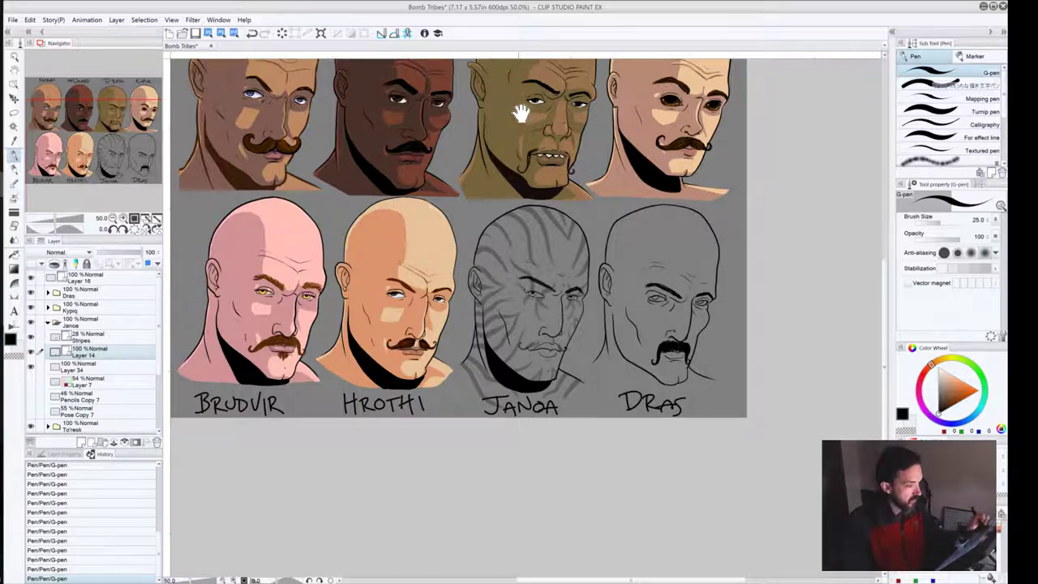
drag(523, 106, 525, 234)
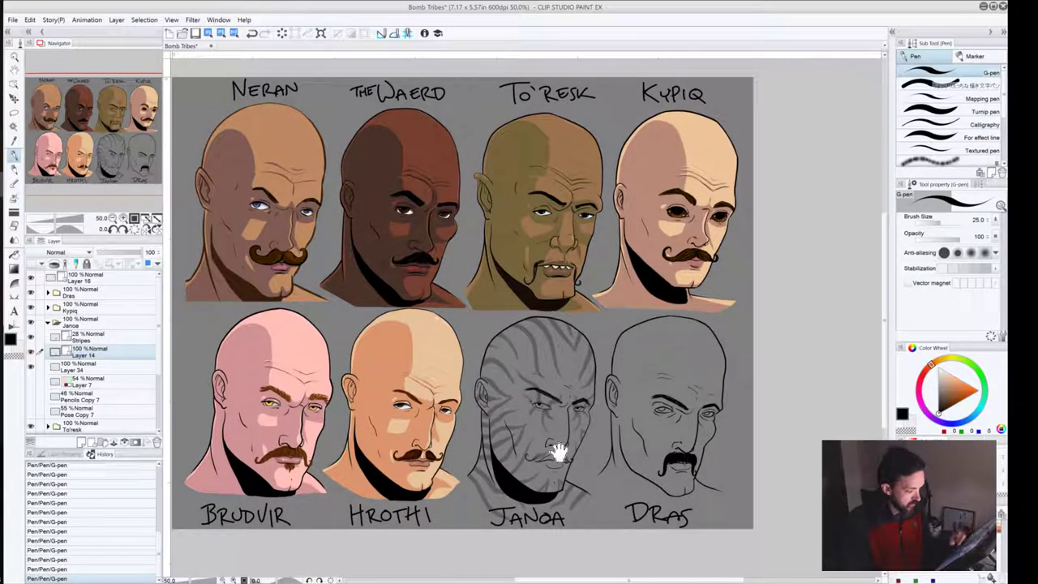
drag(580, 467, 559, 382)
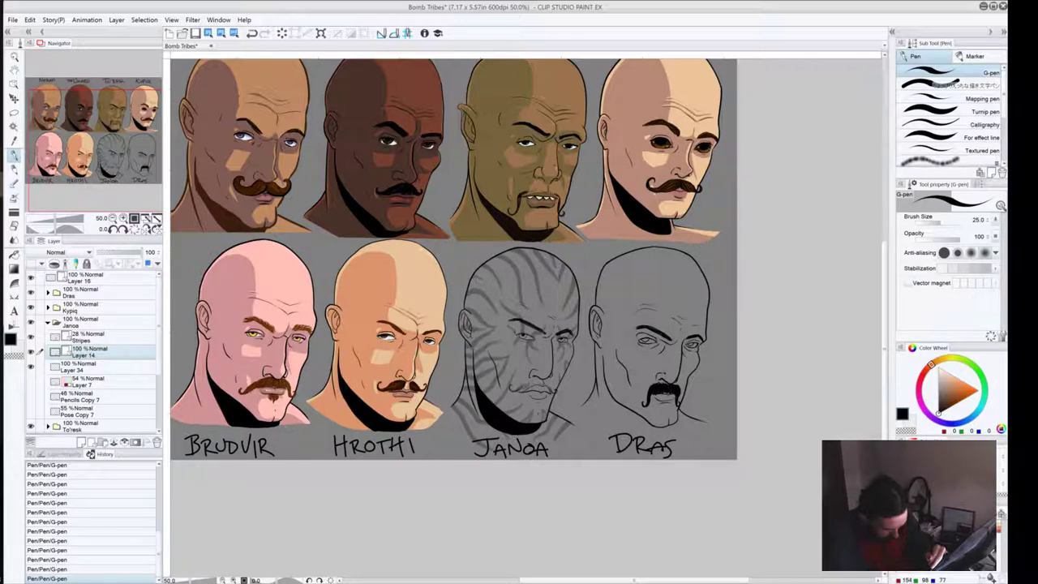
click(997, 516)
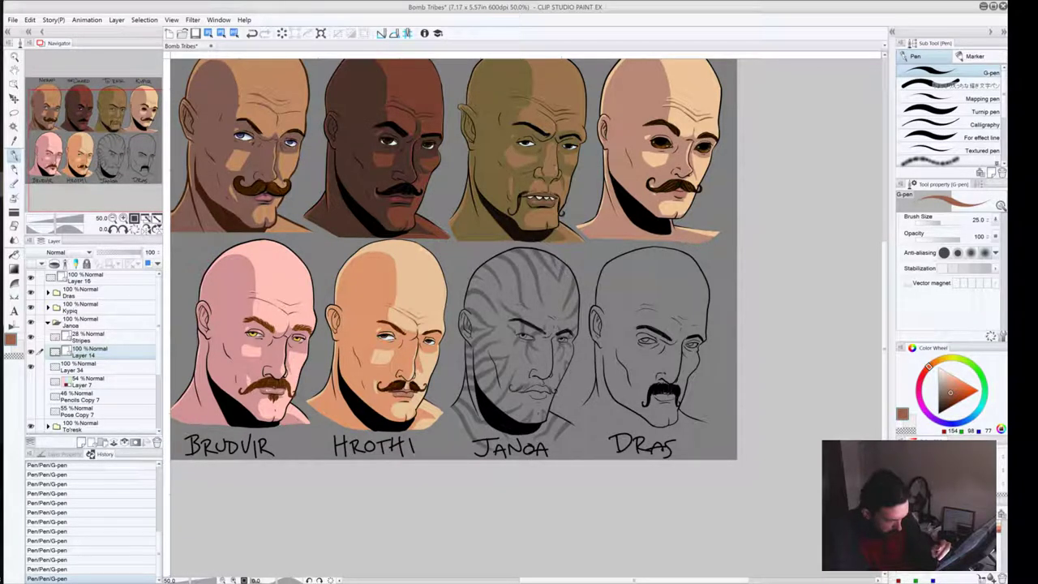
click(933, 364)
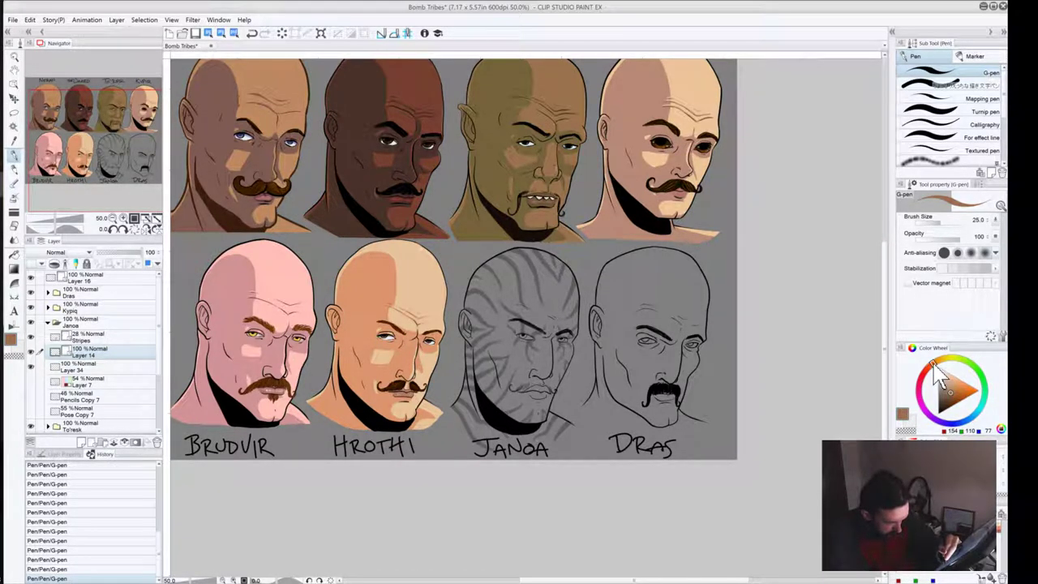
click(936, 361)
drag(935, 362, 936, 363)
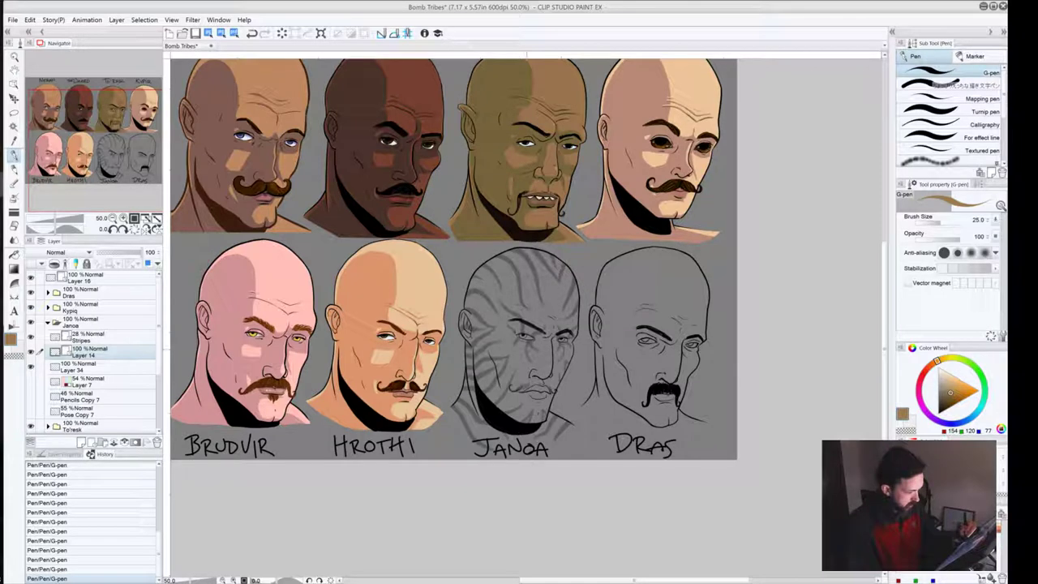
Step: Paint a broad brown patch over Janoa's near cheek and temple on Layer 34 with the G-pen at brush size 150
key(bracketright)
key(bracketright)
key(bracketright)
key(bracketright)
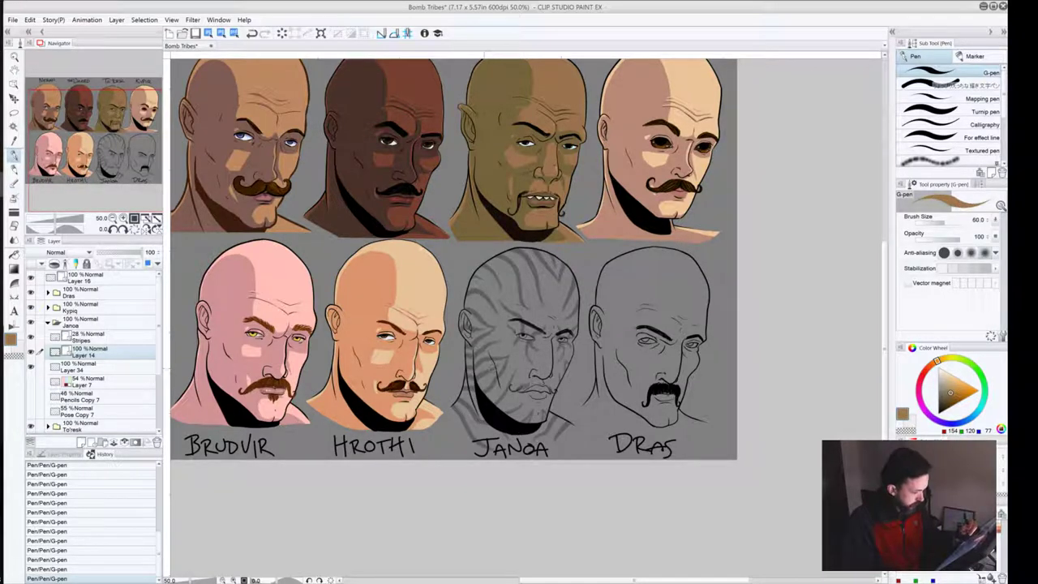
click(86, 368)
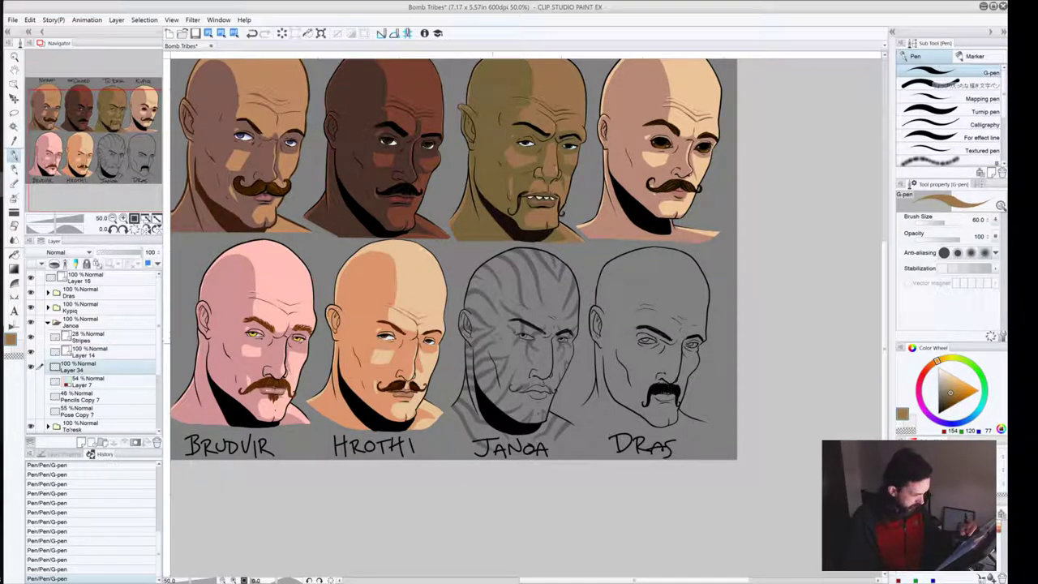
key(bracketright)
key(bracketright)
key(bracketright)
key(bracketright)
key(bracketright)
mouse_move(492, 335)
mouse_down()
mouse_move(487, 318)
mouse_move(484, 401)
mouse_up()
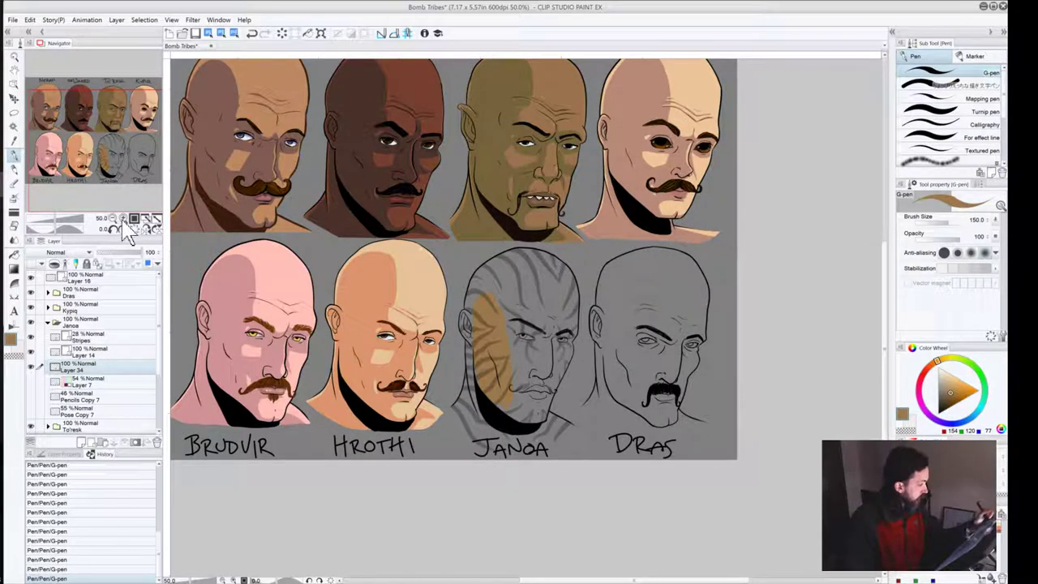
Step: Paint brown just inside Janoa's head outline, over the crown and down the far cheek, with the G-pen at brush size 60
click(13, 113)
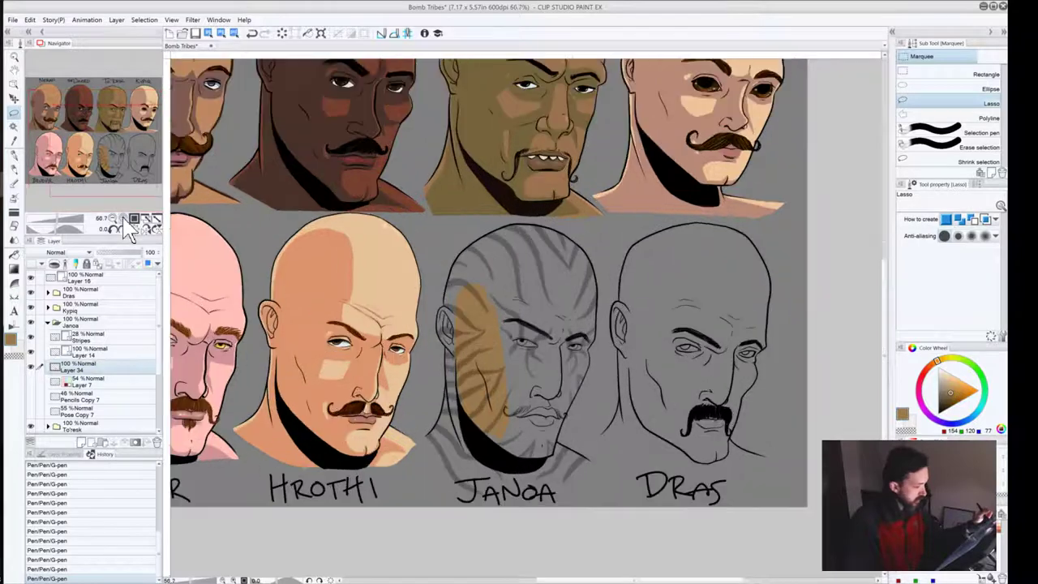
click(122, 219)
click(123, 220)
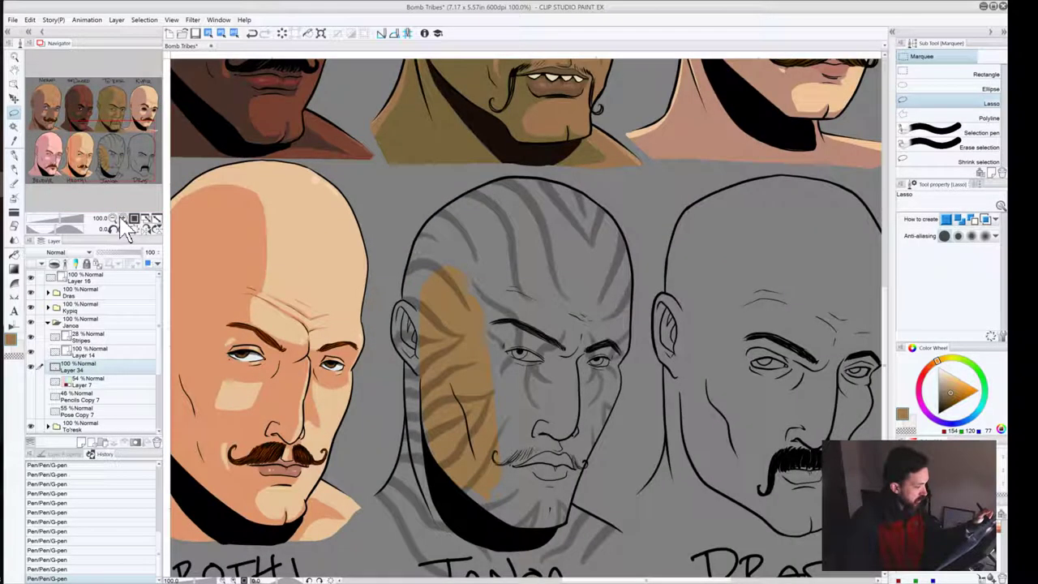
click(122, 219)
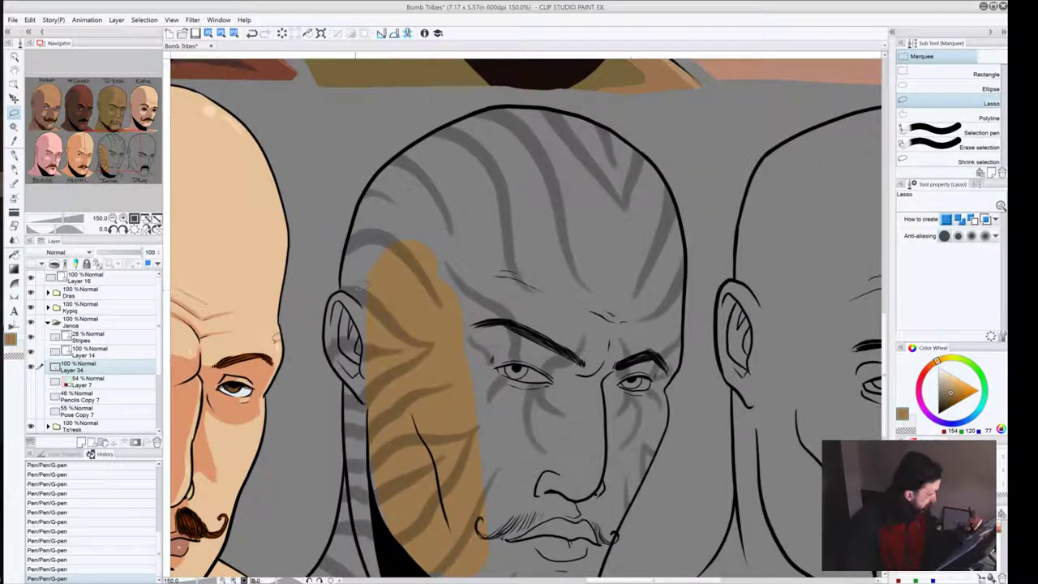
click(14, 154)
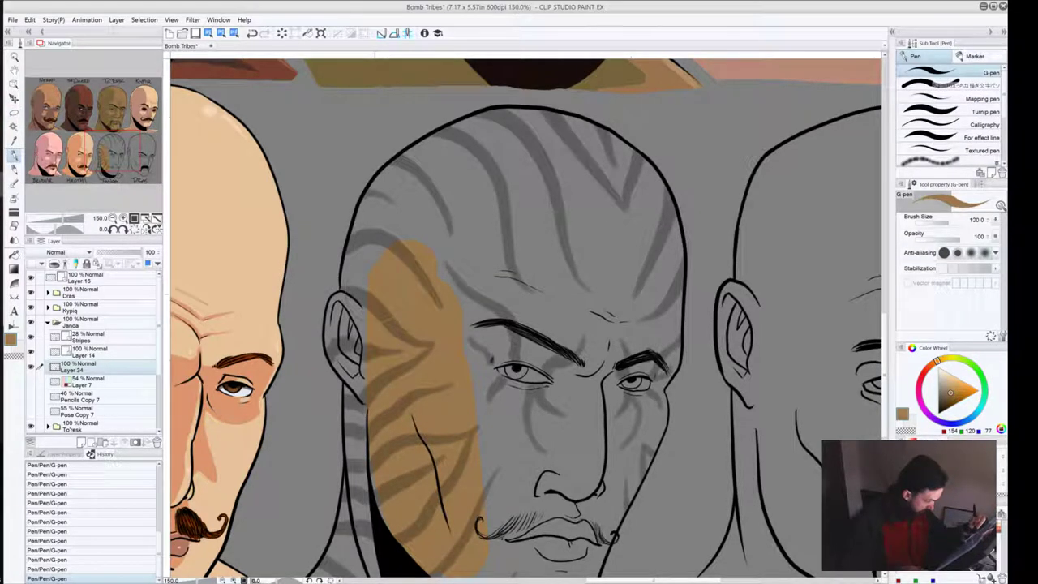
key(bracketleft)
key(bracketleft)
key(bracketleft)
key(bracketleft)
key(bracketleft)
mouse_move(350, 307)
mouse_down()
mouse_move(347, 251)
mouse_move(356, 299)
mouse_move(362, 231)
mouse_move(396, 170)
mouse_move(485, 120)
mouse_move(586, 128)
mouse_move(635, 165)
mouse_move(681, 252)
mouse_up()
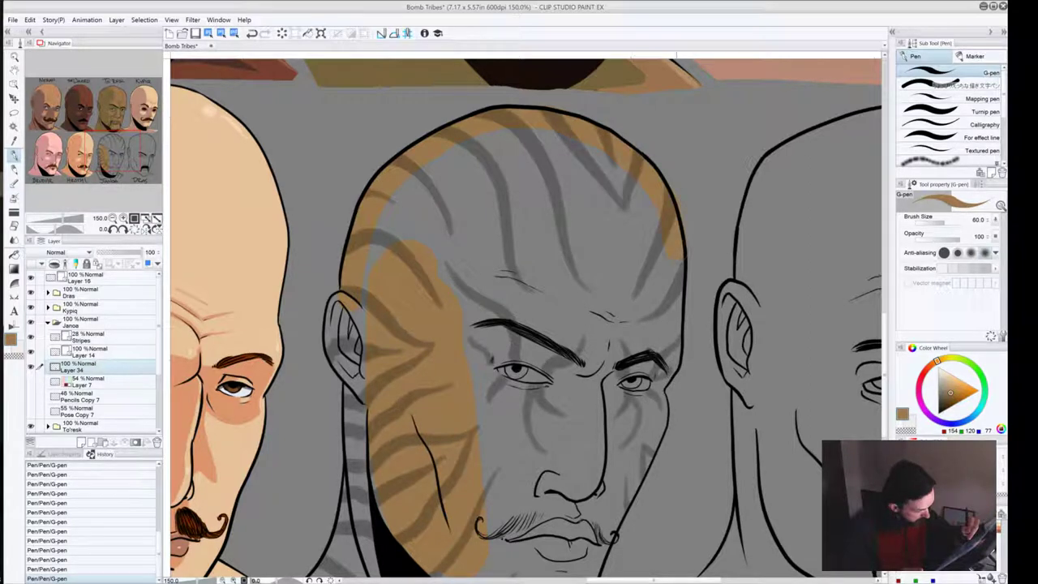
mouse_move(680, 312)
mouse_down()
mouse_move(656, 418)
mouse_move(598, 556)
mouse_up()
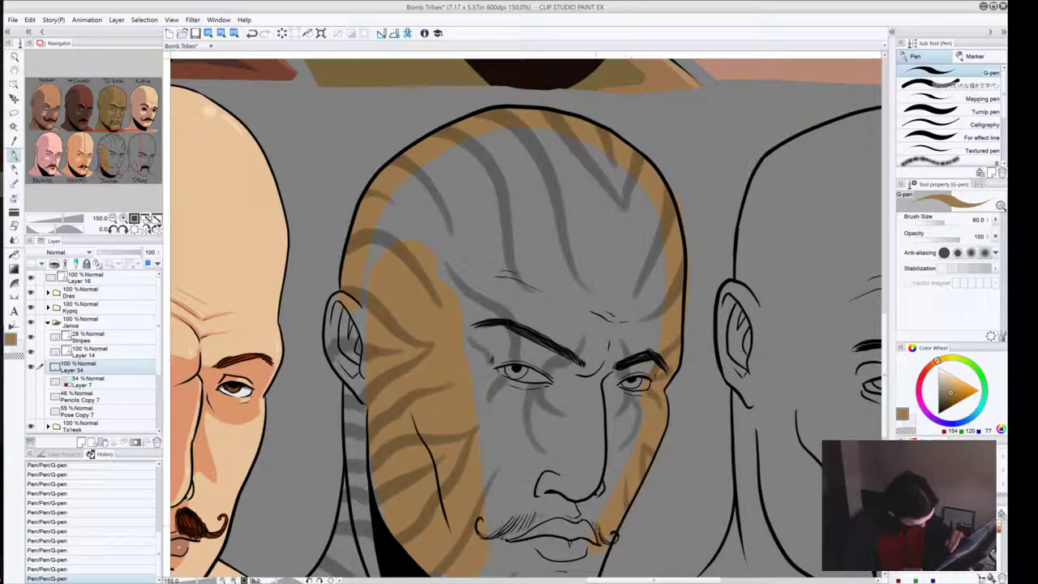
Step: Extend the brown base colour along Janoa's far jaw and across the neck and both shoulders
key(space)
drag(554, 425, 528, 178)
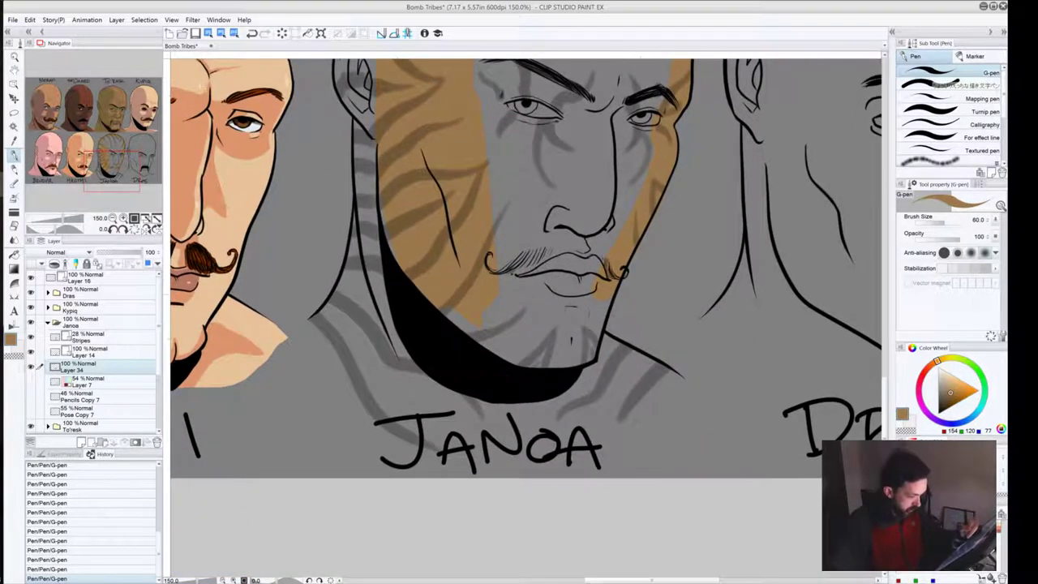
mouse_move(615, 283)
mouse_down()
mouse_move(592, 339)
mouse_move(672, 382)
mouse_up()
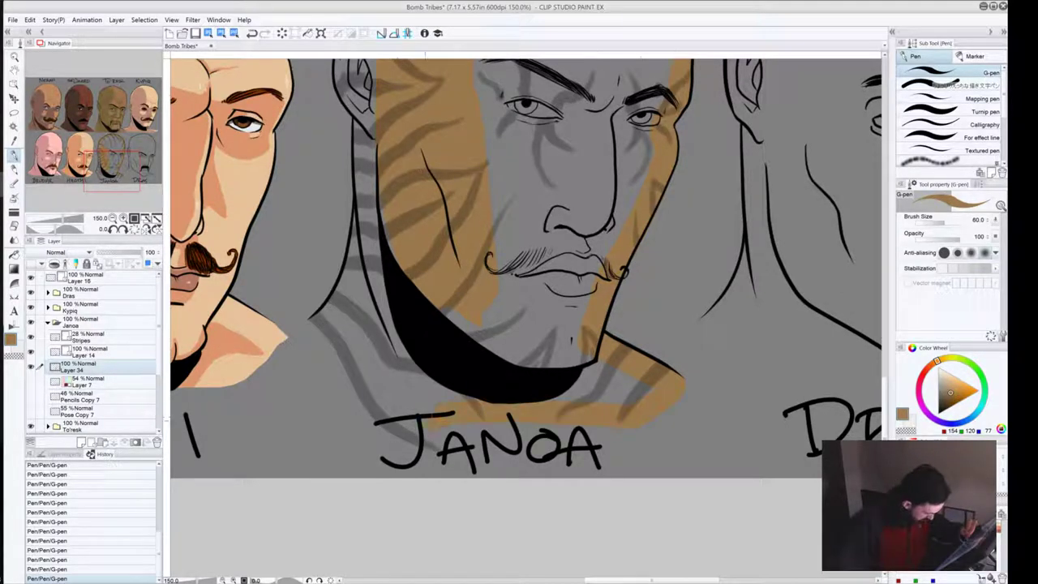
drag(328, 418, 271, 389)
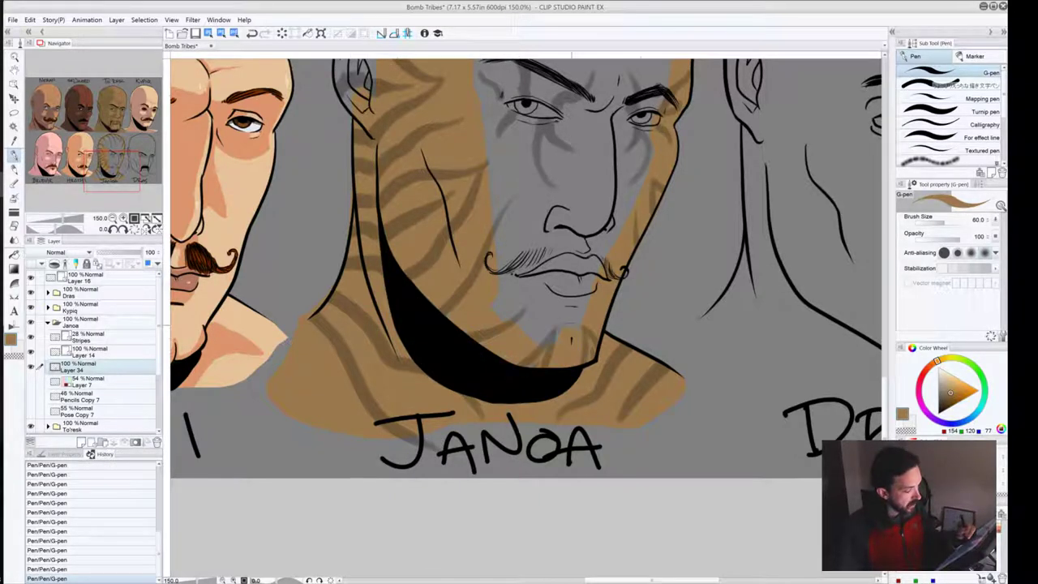
Step: Fill Janoa's chin, mouth area, nose, cheeks and eye area with the brown base colour
drag(571, 326, 499, 284)
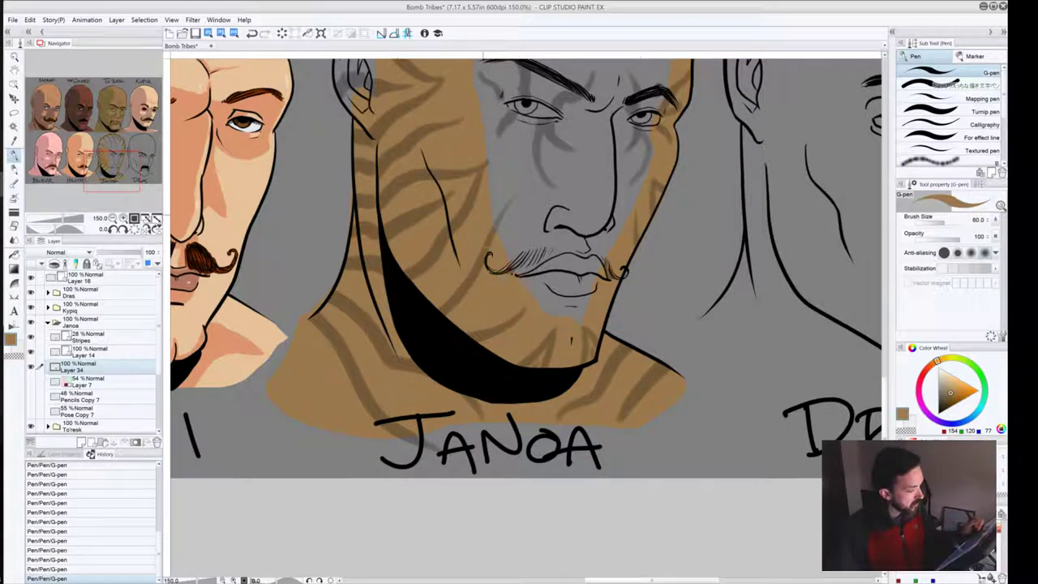
drag(559, 227, 580, 264)
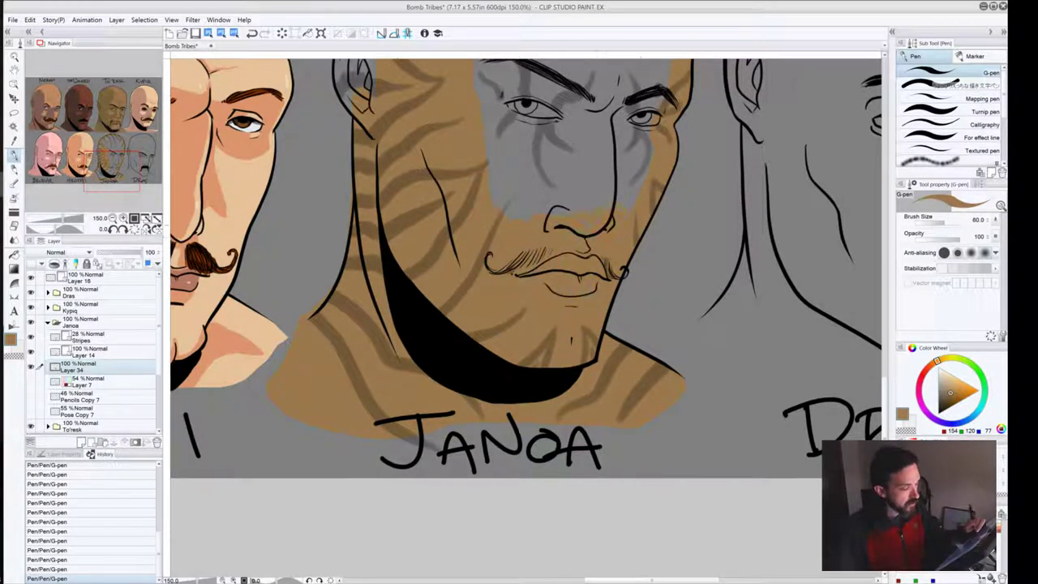
mouse_move(523, 223)
mouse_down()
mouse_move(503, 182)
mouse_move(514, 142)
mouse_move(543, 199)
mouse_up()
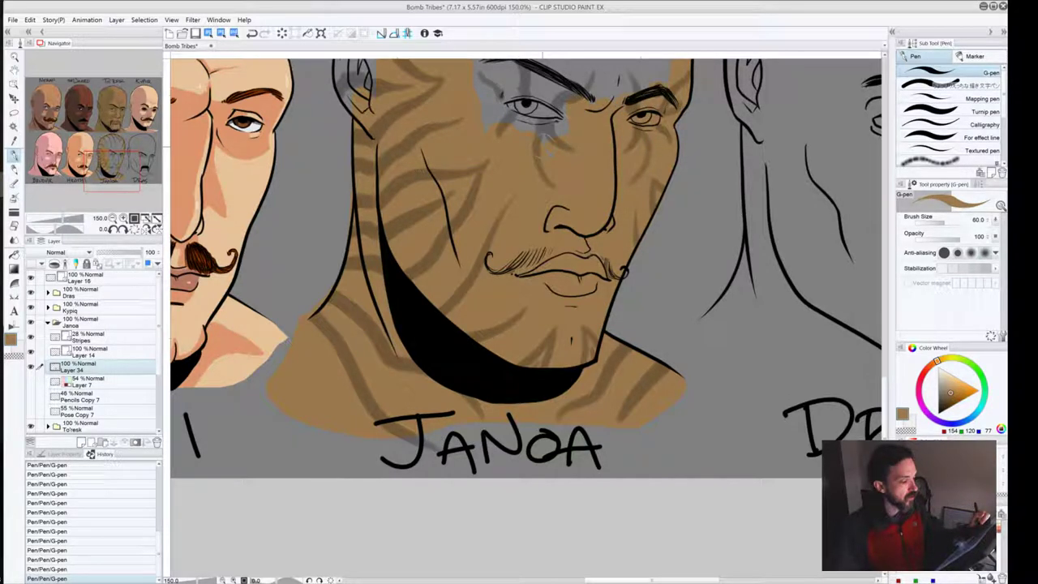
drag(497, 204, 502, 361)
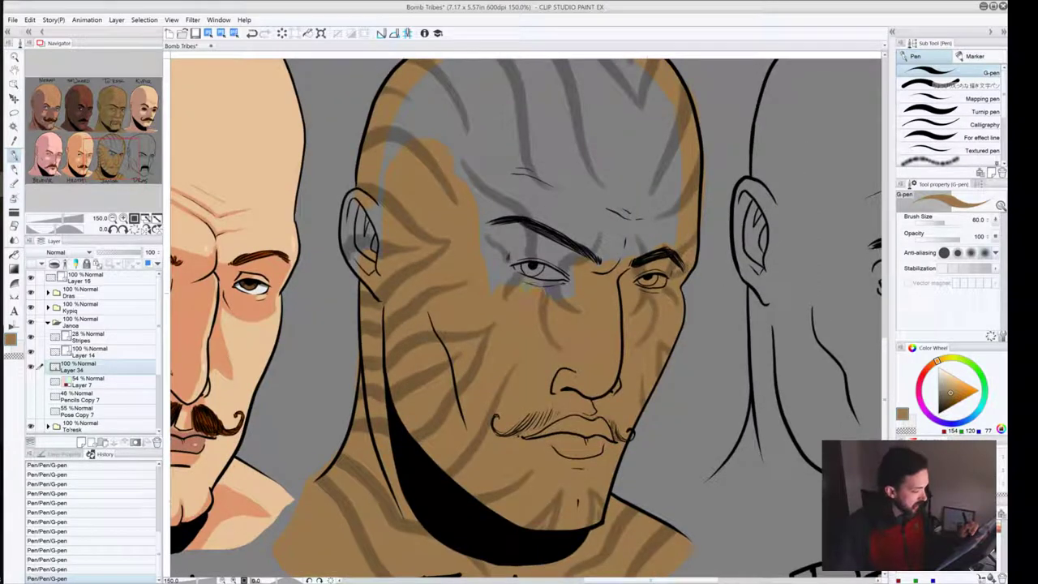
mouse_move(491, 253)
mouse_down()
mouse_move(568, 272)
mouse_move(616, 253)
mouse_move(457, 199)
mouse_up()
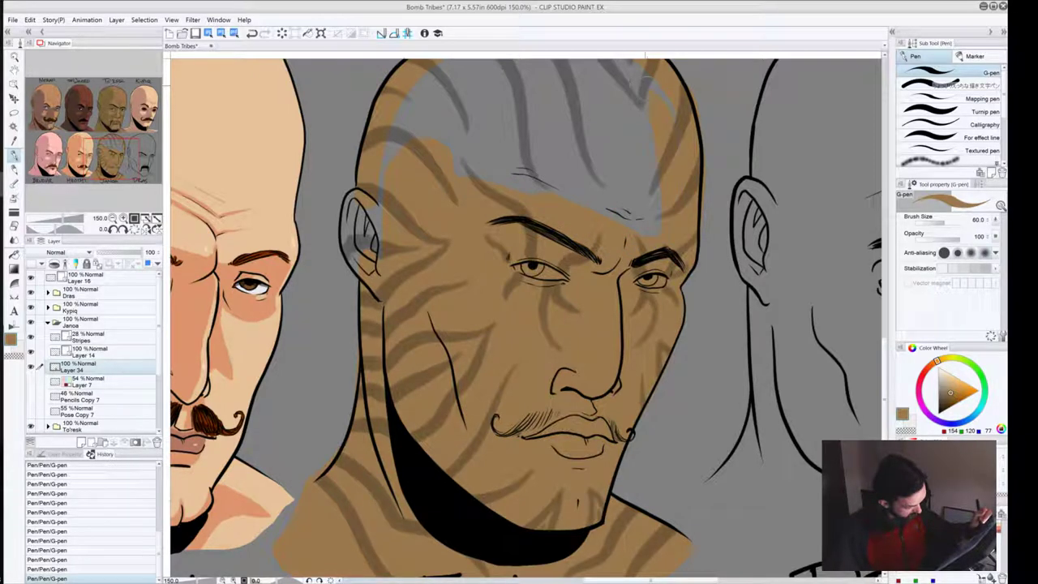
Step: Fill the remaining gaps on Janoa's forehead, scalp and ear with the brown base colour
drag(597, 277, 664, 406)
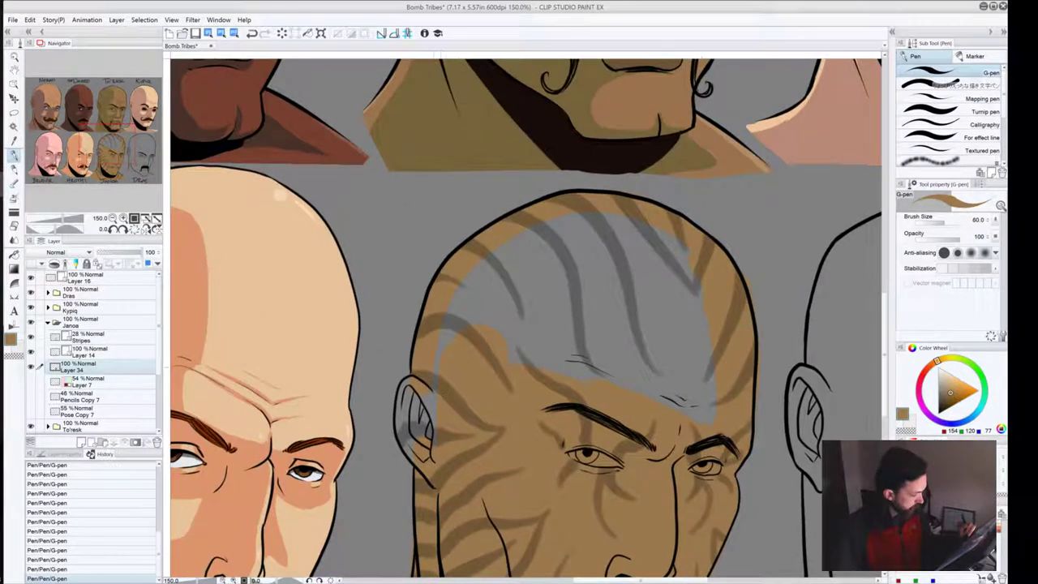
mouse_move(479, 288)
mouse_down()
mouse_move(535, 242)
mouse_move(608, 224)
mouse_move(660, 242)
mouse_move(696, 312)
mouse_move(702, 381)
mouse_move(655, 426)
mouse_up()
drag(624, 242, 671, 398)
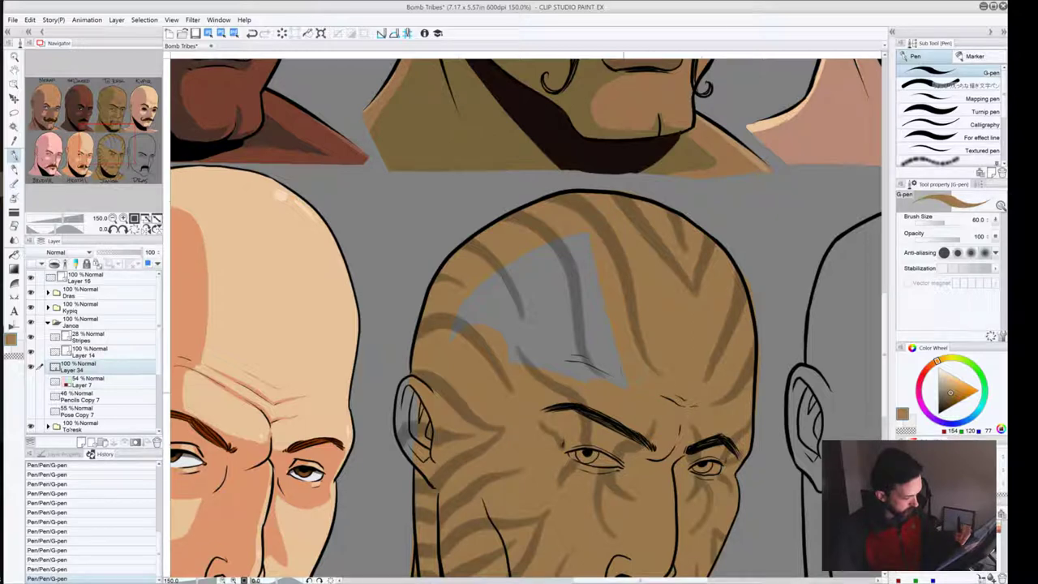
drag(604, 304, 616, 380)
mouse_move(581, 242)
mouse_down()
mouse_move(590, 375)
mouse_move(560, 369)
mouse_up()
mouse_move(553, 240)
mouse_down()
mouse_move(497, 279)
mouse_move(455, 332)
mouse_up()
drag(402, 379, 404, 454)
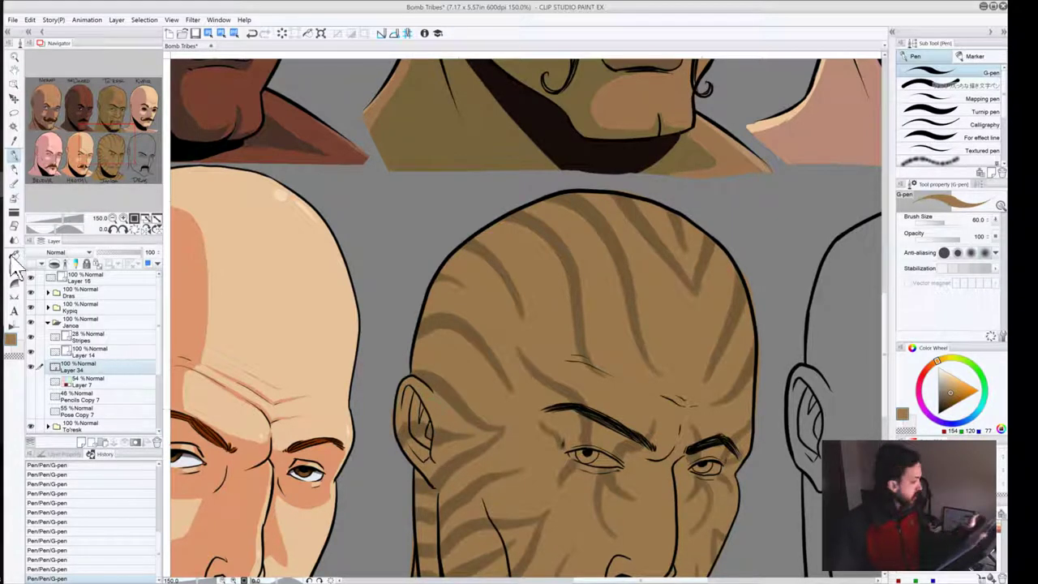
Step: Erase the brown spilling over the top of Janoa's head outline using the G-pen with transparent colour, and set its size to 17
click(124, 218)
click(123, 219)
click(124, 218)
drag(621, 261, 528, 574)
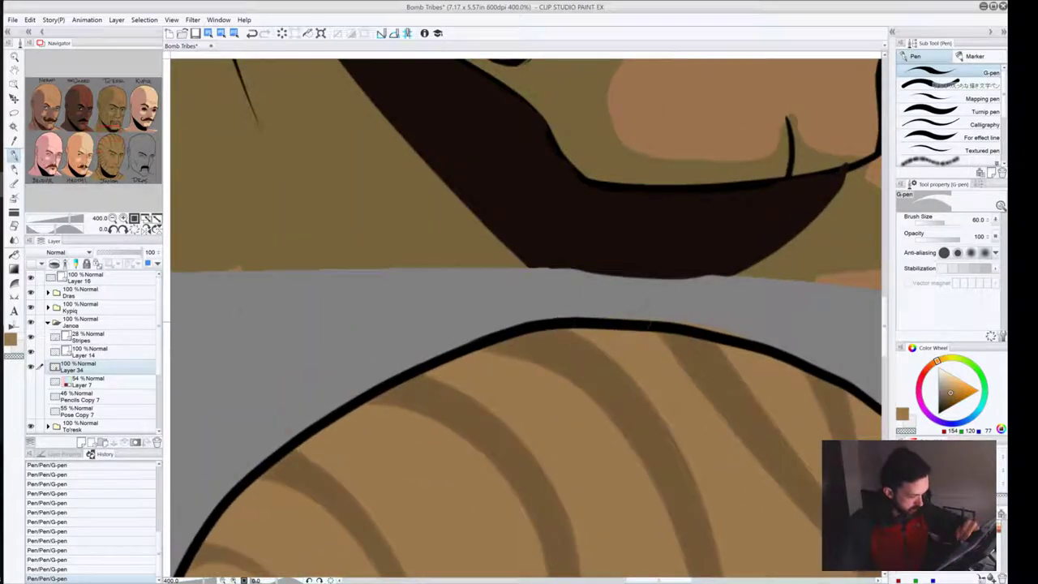
key([)
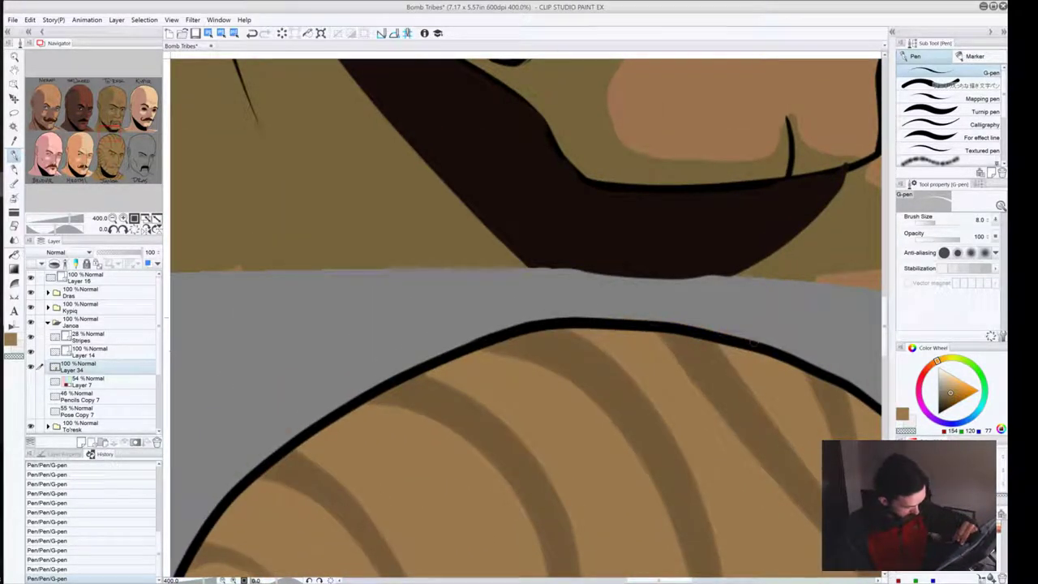
key(bracketright)
key(bracketright)
key(bracketright)
key(bracketright)
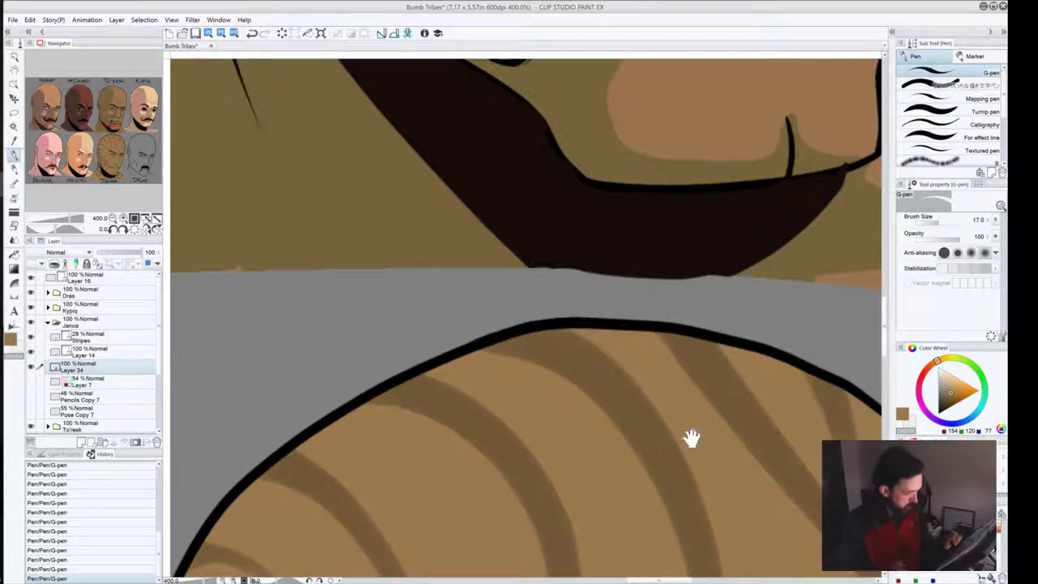
Step: Clean up the brown spilling outside Janoa's outline down the far side of the head and face with the transparent G-pen
drag(690, 435, 272, 229)
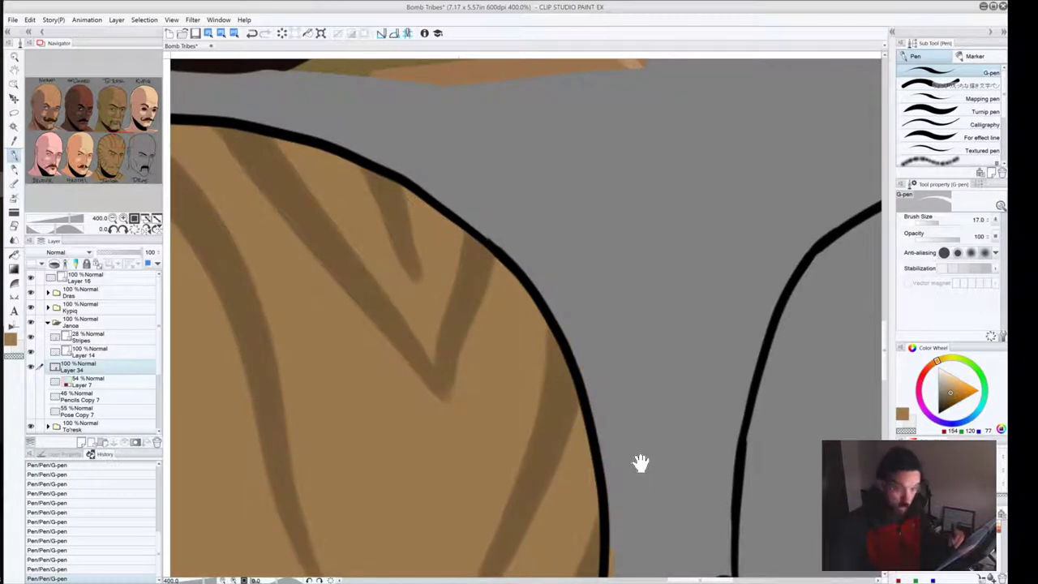
drag(640, 462, 642, 260)
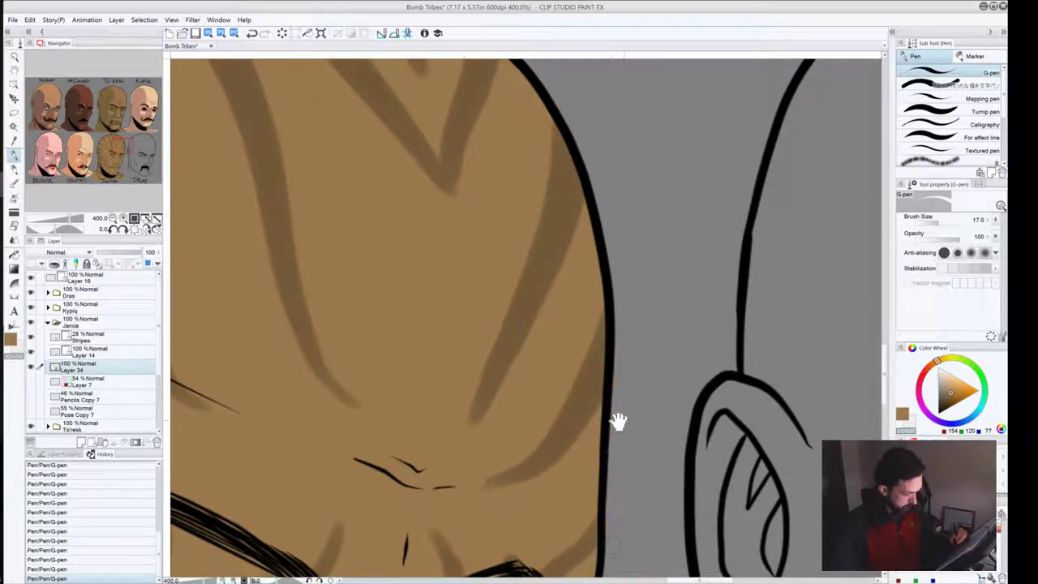
drag(604, 432, 622, 259)
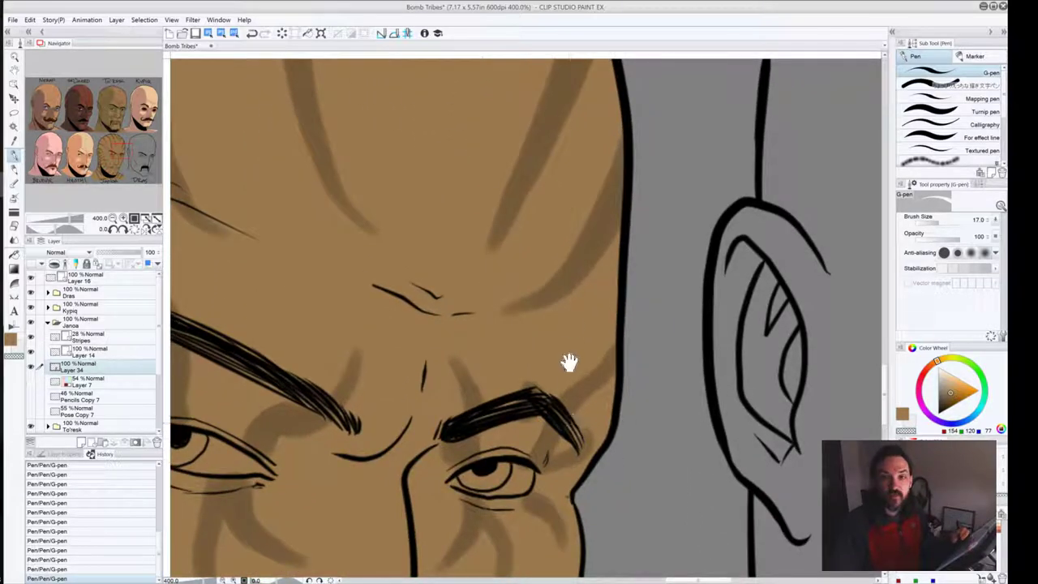
drag(614, 419, 654, 241)
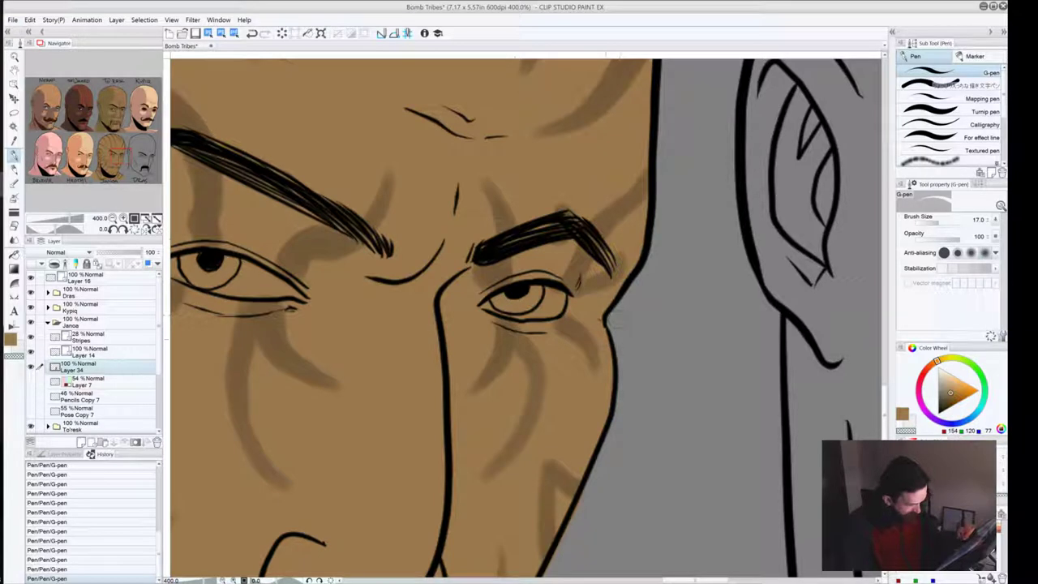
drag(565, 441, 664, 181)
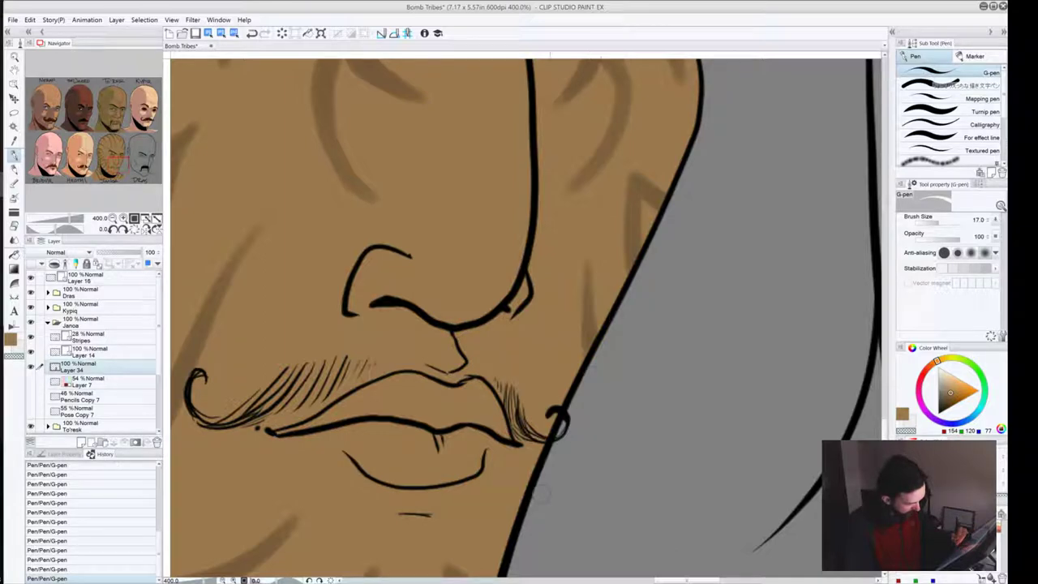
drag(540, 494, 535, 169)
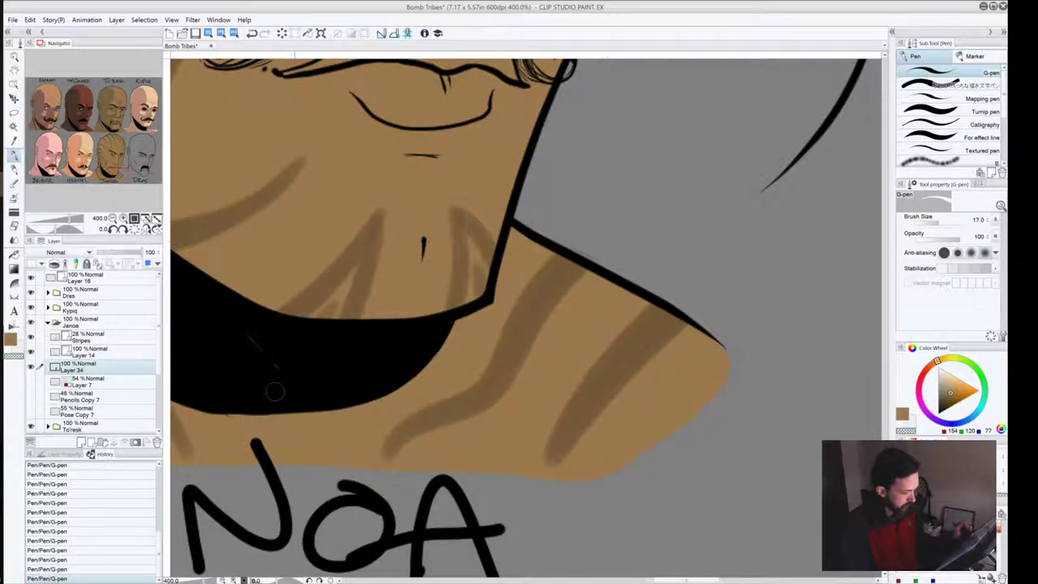
Step: Check Janoa's base colour around the jaw, neck and shoulders, and compare the head with its neighbours
drag(303, 364, 498, 413)
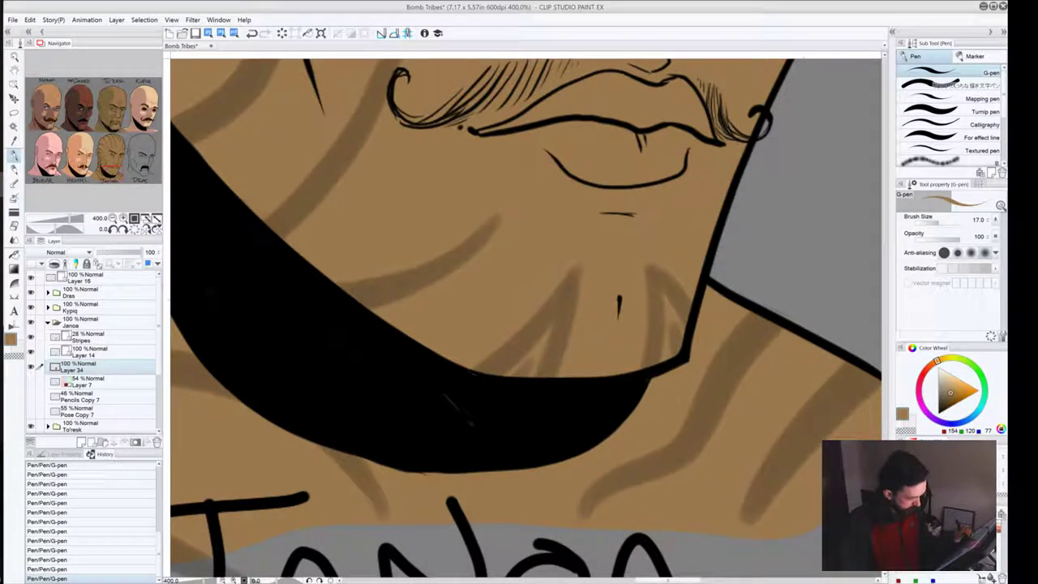
drag(740, 452, 506, 410)
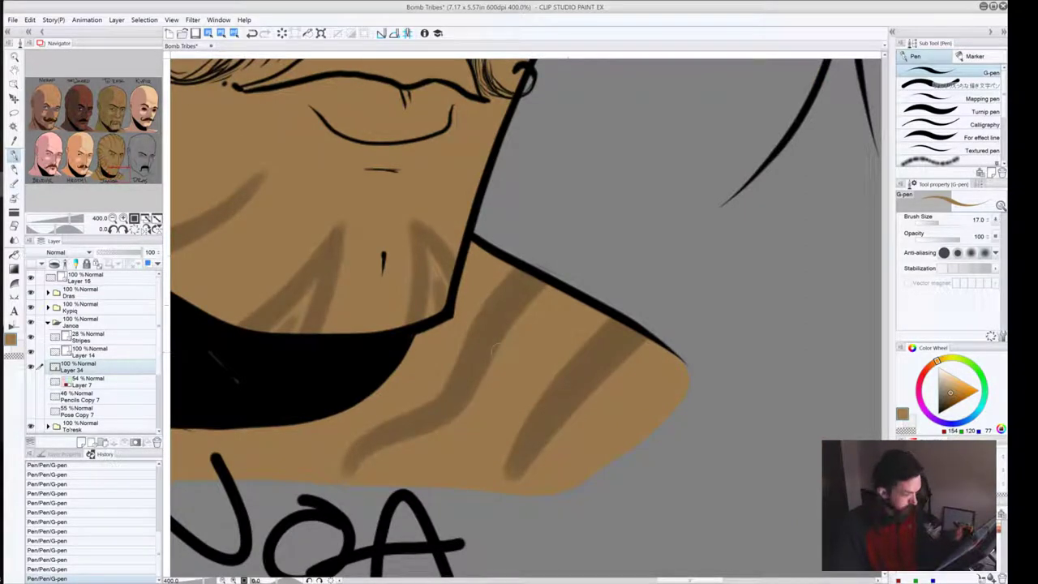
drag(378, 350, 599, 459)
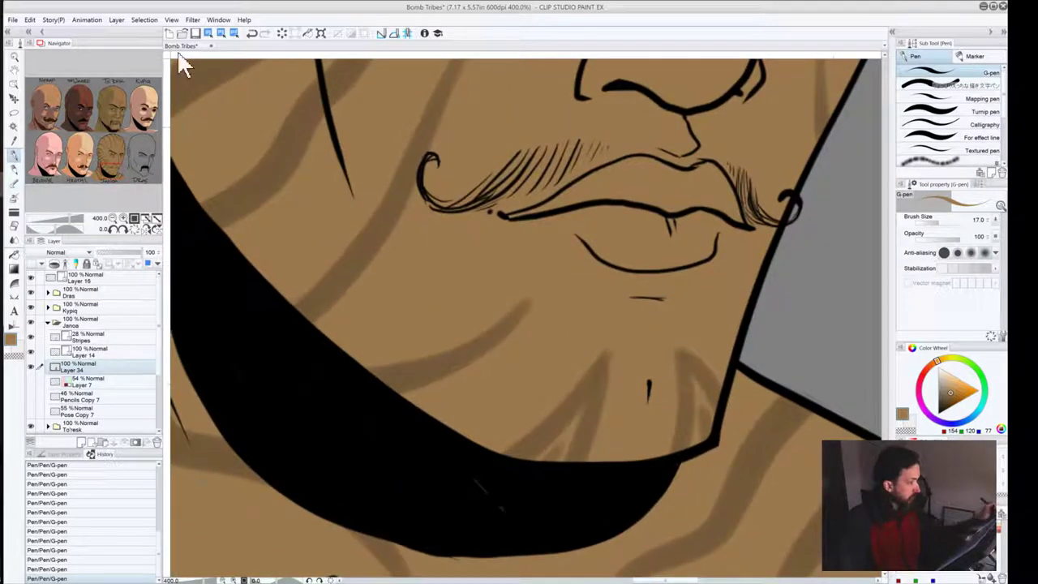
click(112, 218)
click(113, 218)
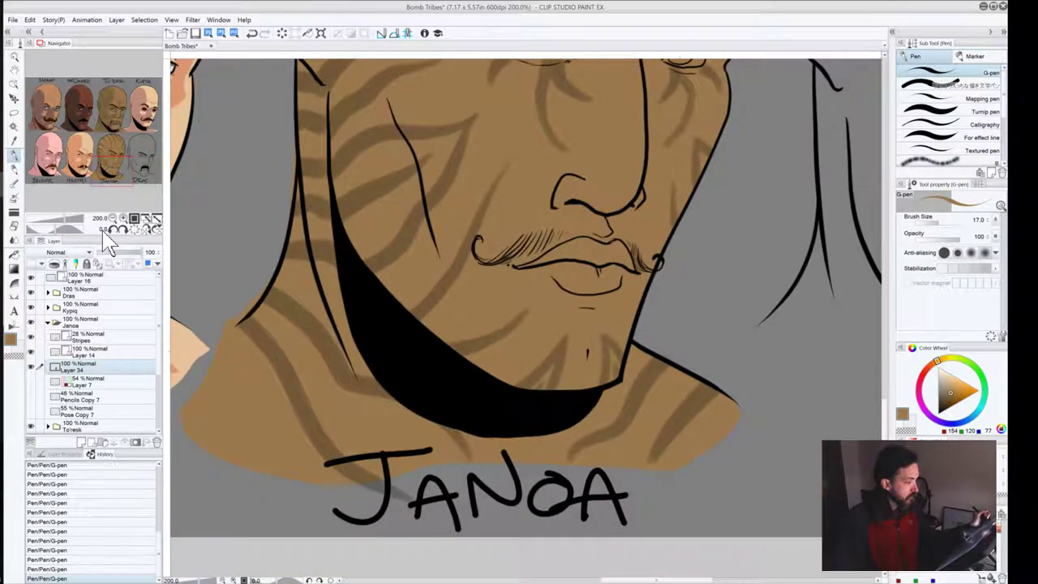
click(113, 218)
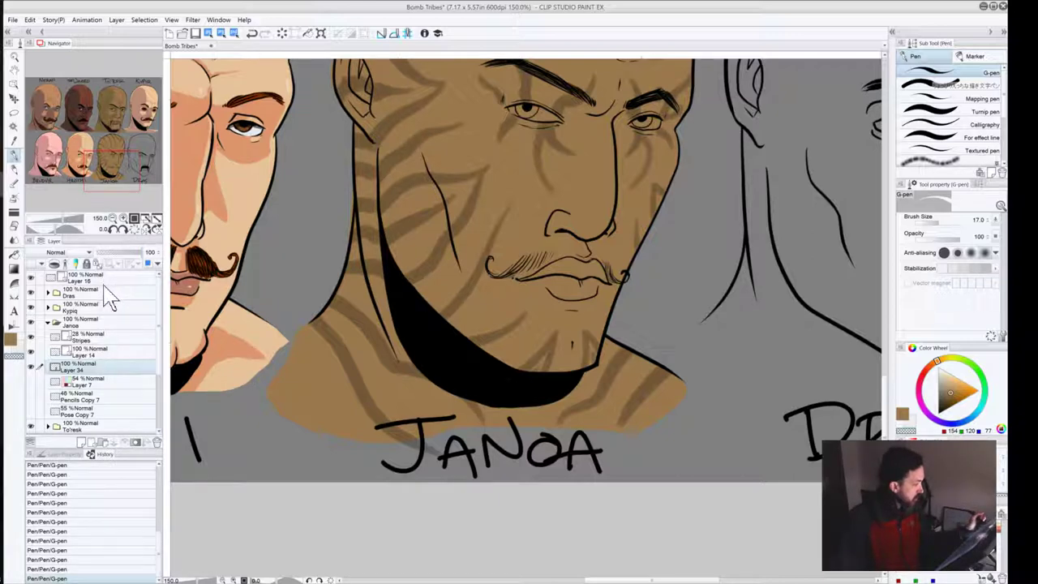
click(111, 218)
click(112, 218)
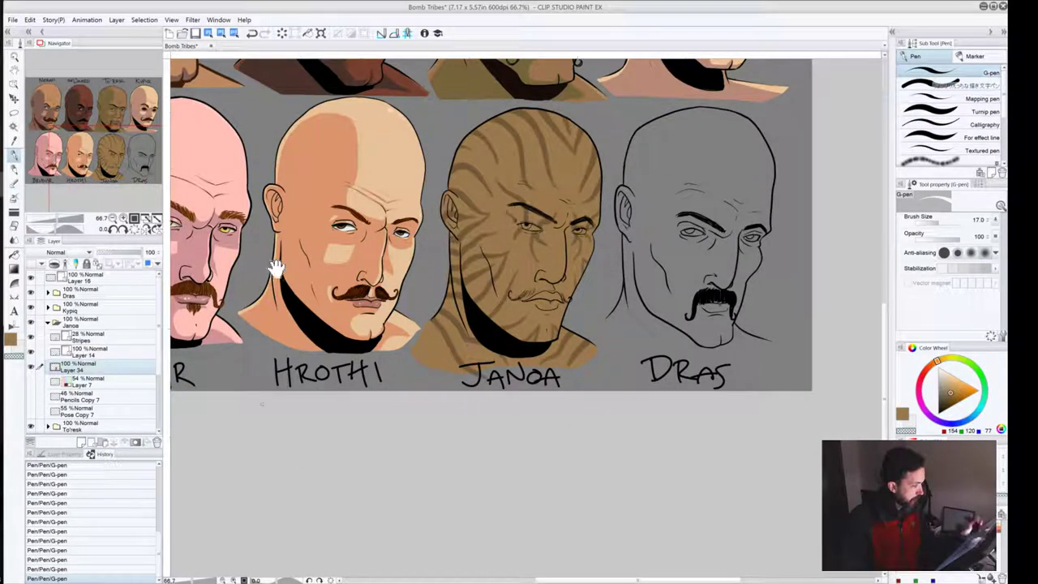
Step: Compare Janoa's base skin colour with the other heads across the whole sheet, then examine Janoa's head up close
drag(305, 289, 403, 514)
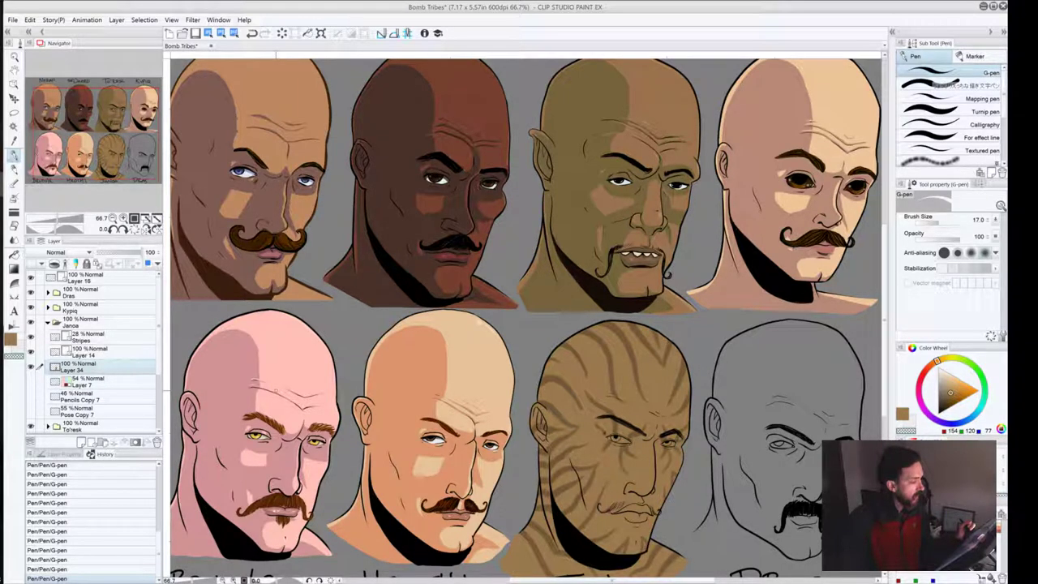
click(114, 220)
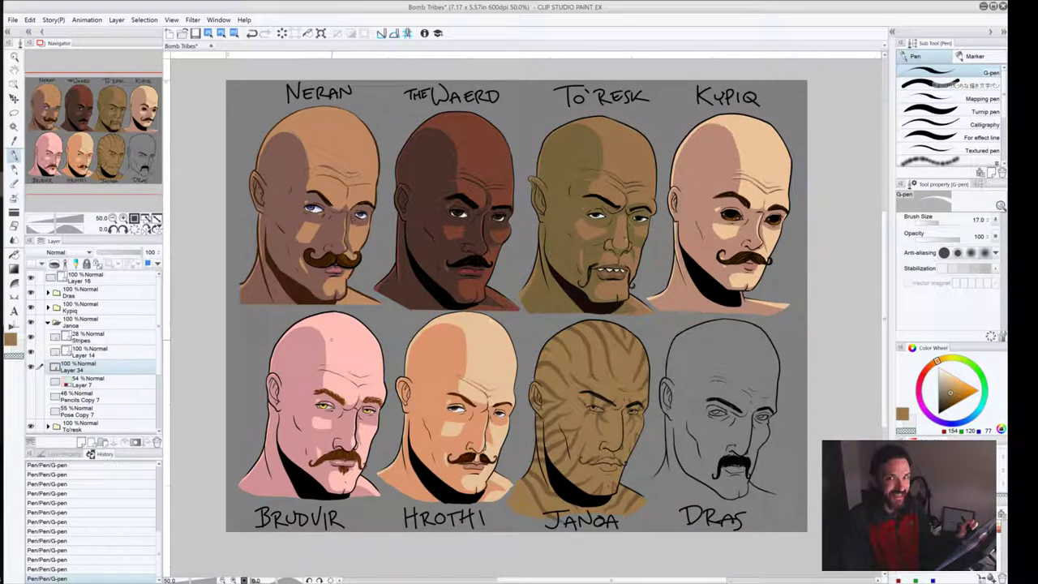
click(122, 218)
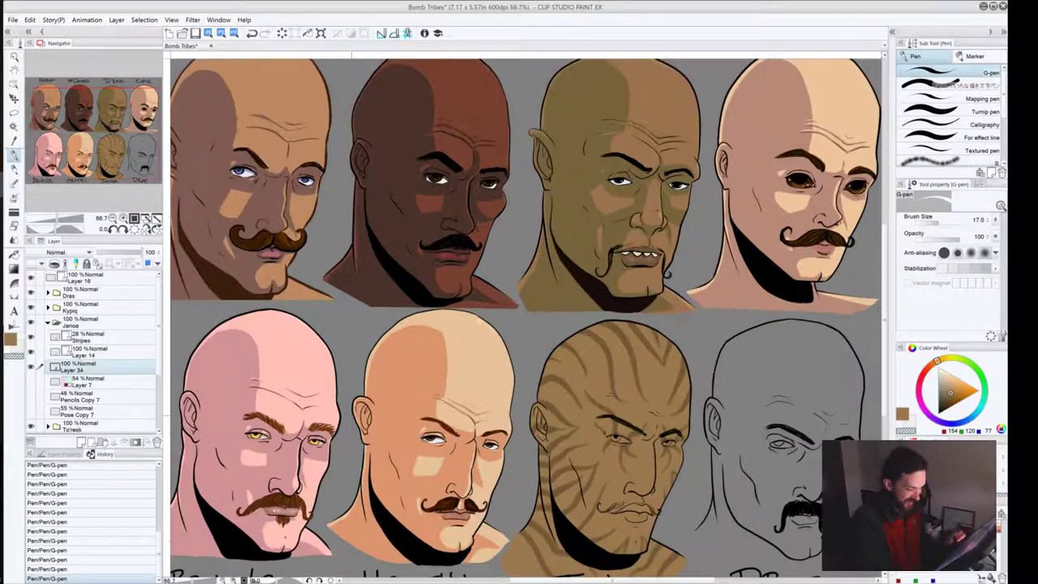
drag(603, 478, 463, 289)
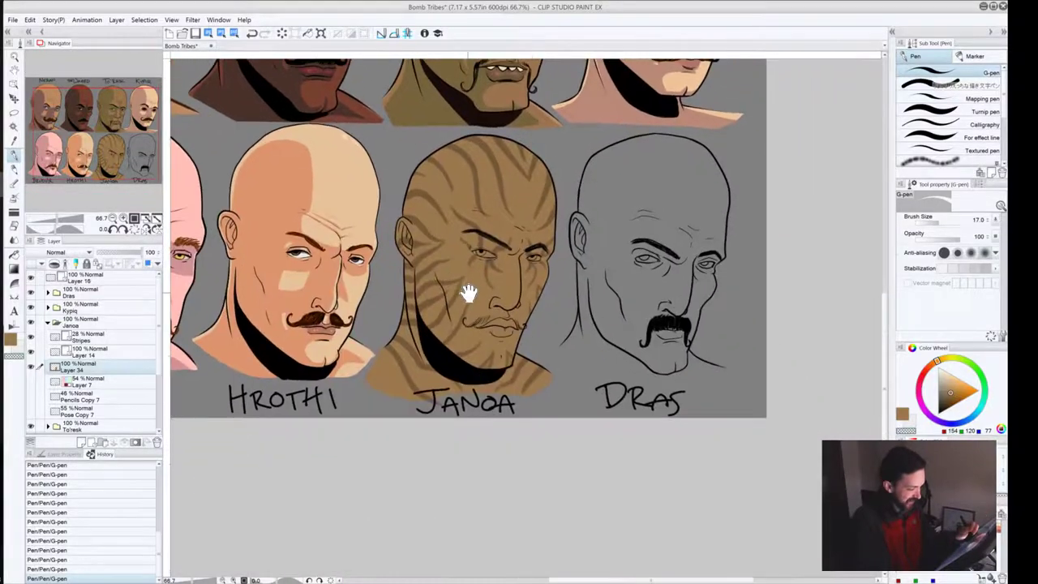
click(123, 218)
click(123, 218)
drag(371, 354, 495, 431)
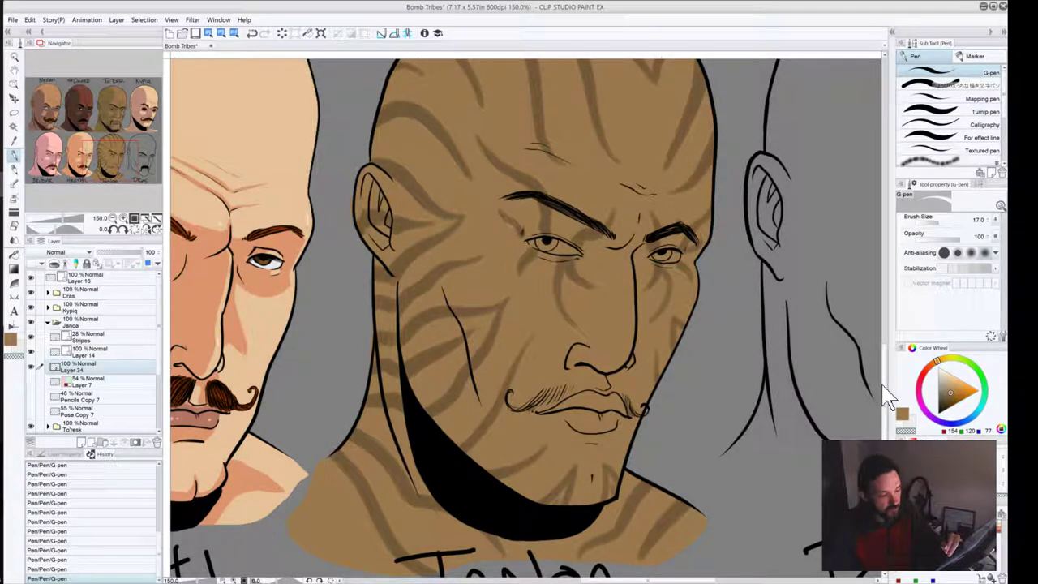
Step: Compare To'resk's shading and facial details with Janoa's striped face, neck and shoulders at close range
scroll(888, 341, up, 5)
scroll(888, 304, up, 5)
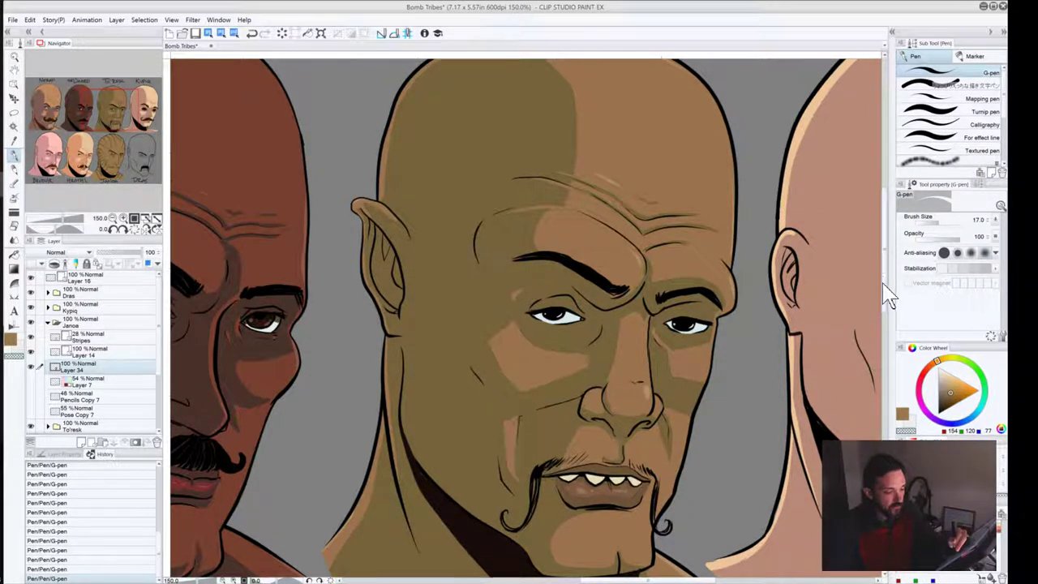
scroll(884, 300, down, 6)
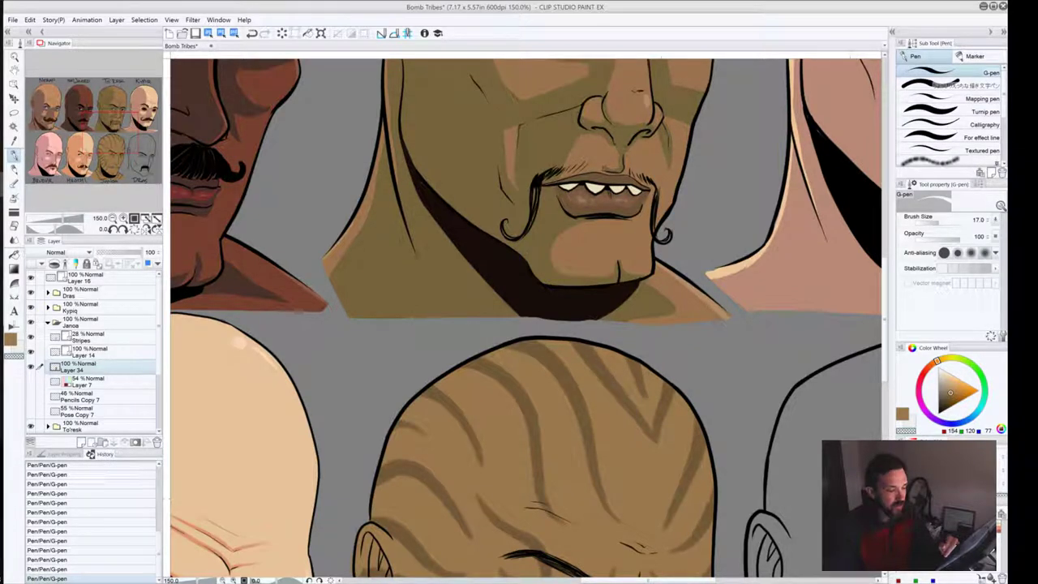
scroll(890, 389, down, 5)
scroll(882, 426, down, 6)
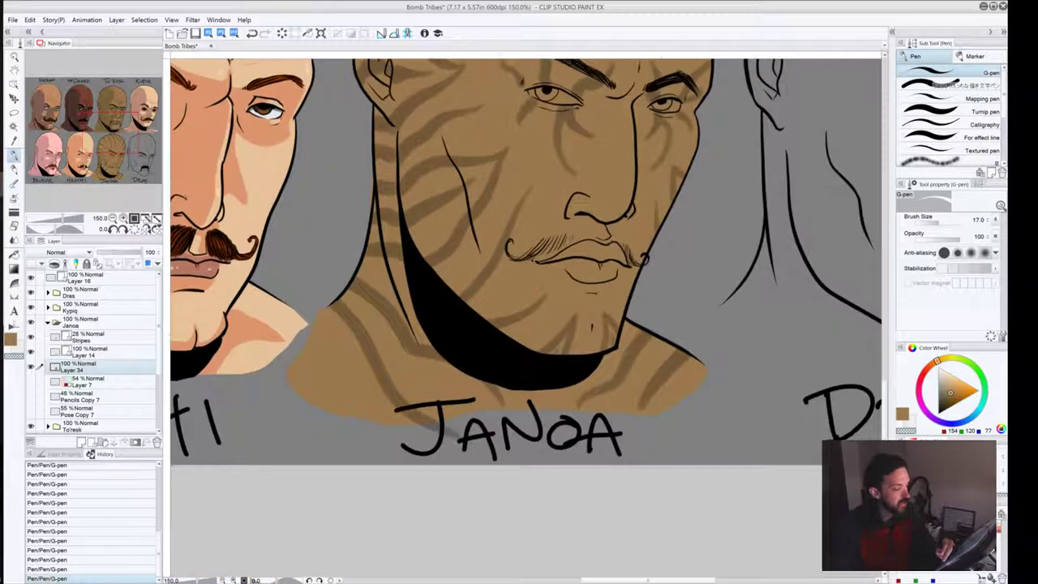
scroll(882, 426, up, 2)
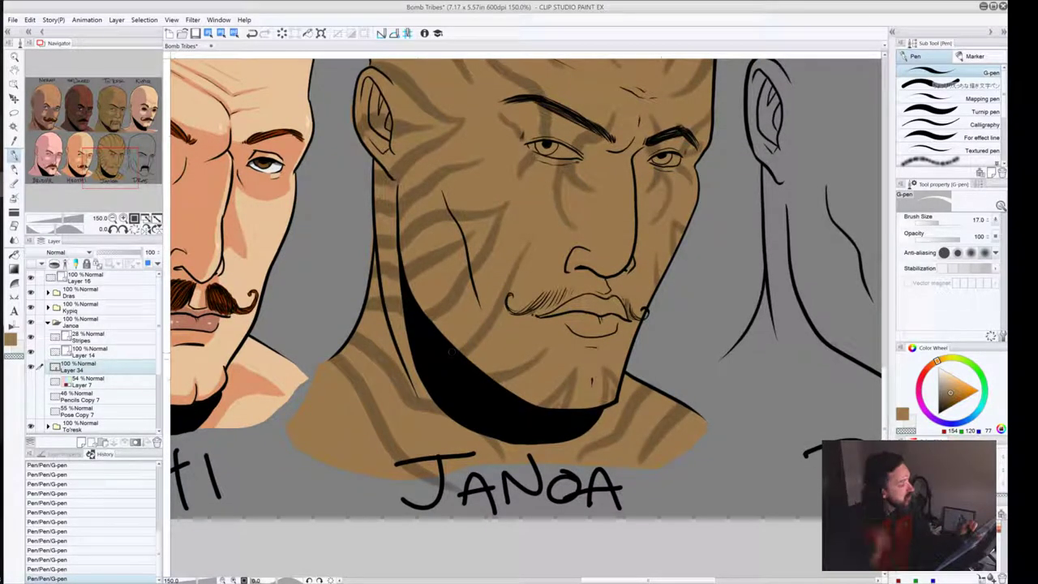
Step: Review the finished upper-row heads alongside Hrothi, Janoa and Dras to judge what colouring Janoa still lacks
click(112, 218)
click(111, 218)
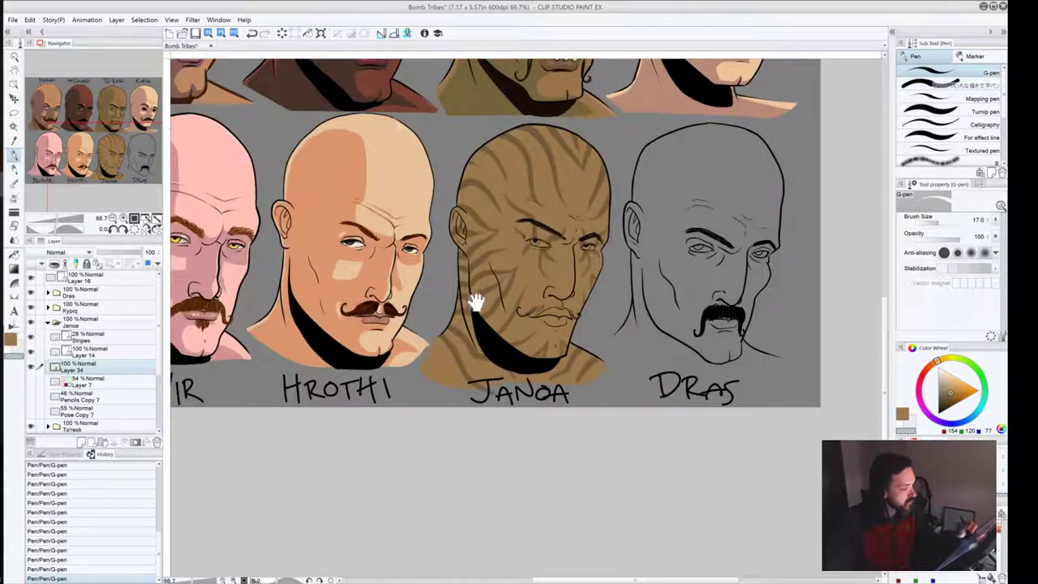
drag(488, 317, 498, 446)
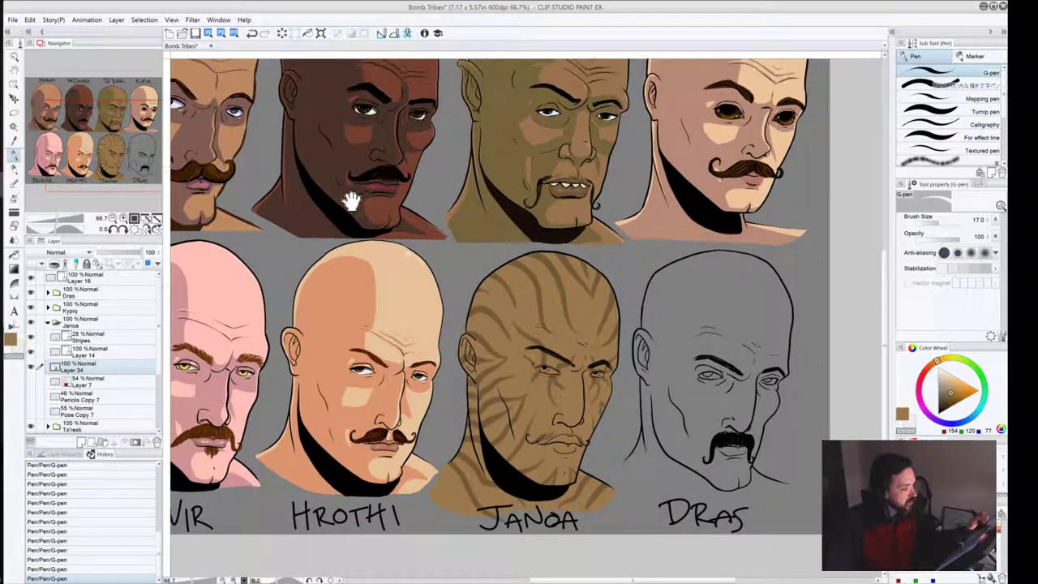
drag(351, 206, 408, 281)
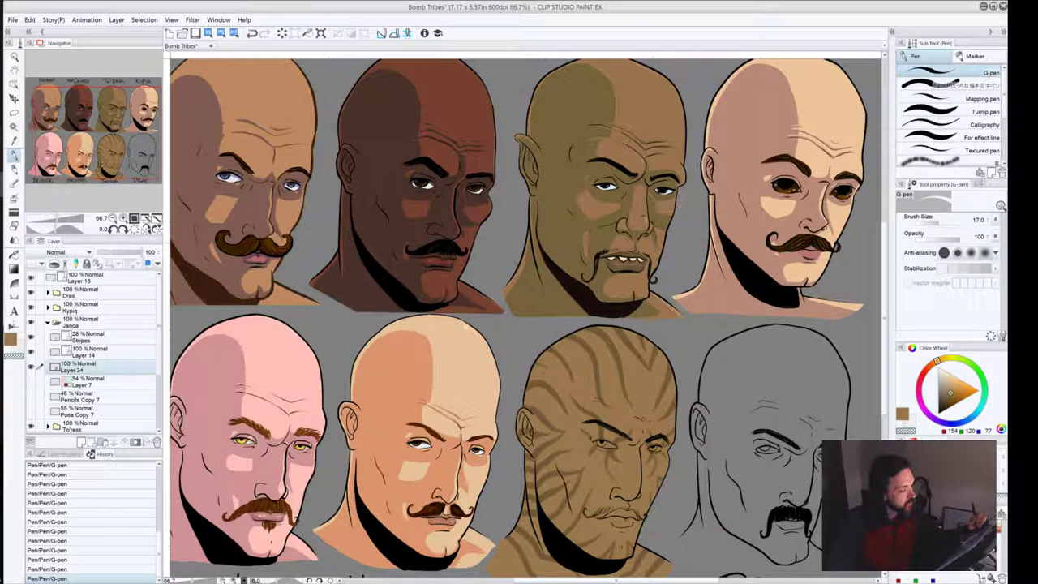
drag(405, 214, 442, 249)
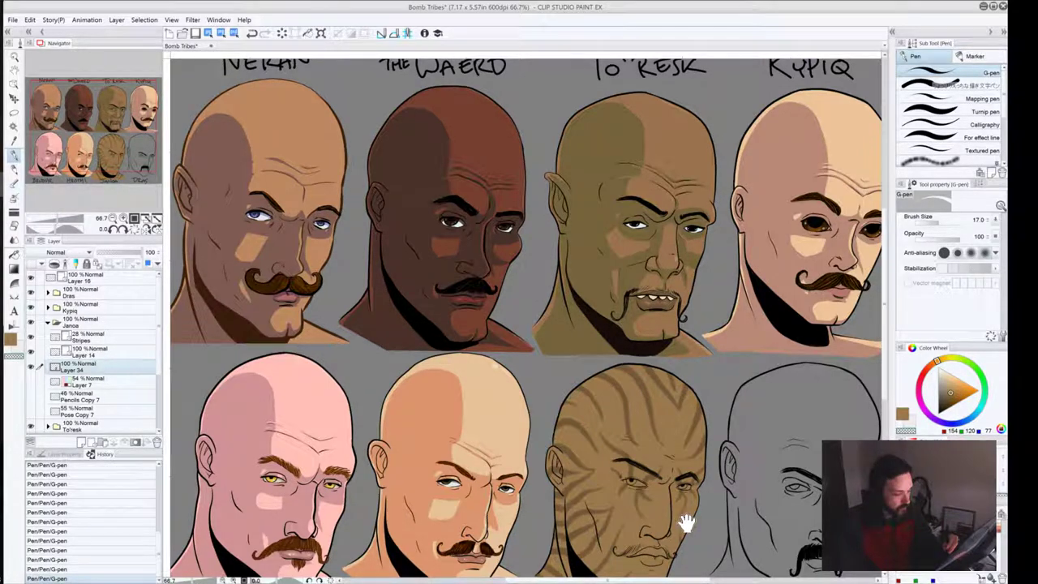
drag(687, 523, 531, 386)
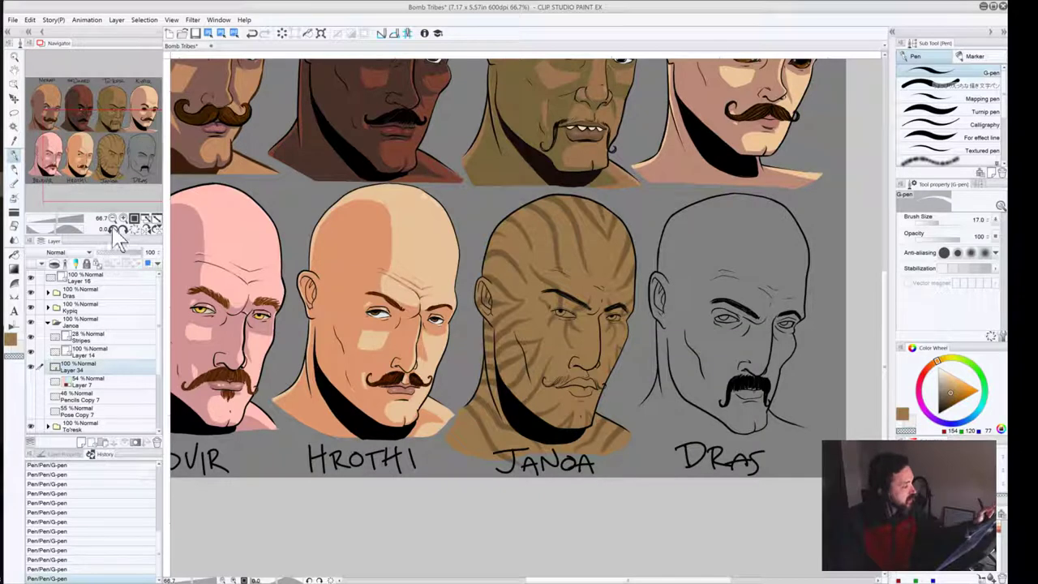
Step: Paint the whites of both of Janoa's eyes with the off-white secondary colour (RGB 240, 236, 233) using the G-pen
click(133, 218)
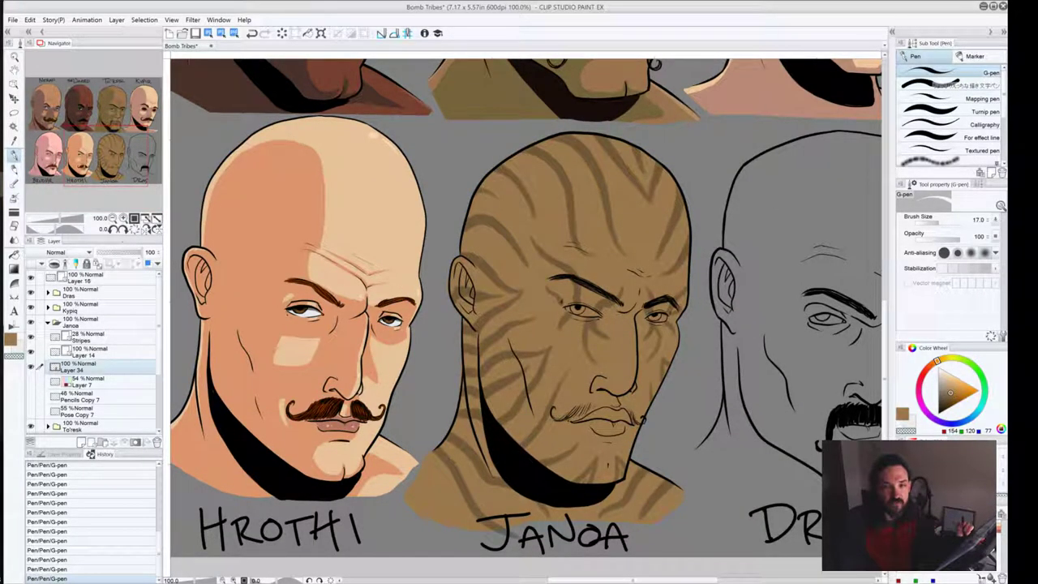
click(134, 218)
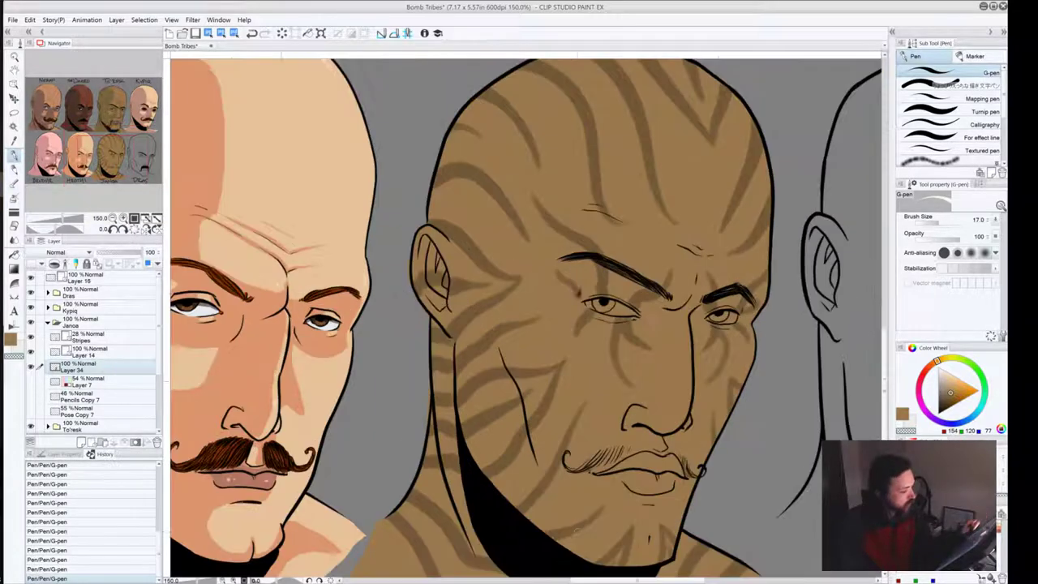
drag(621, 475, 559, 301)
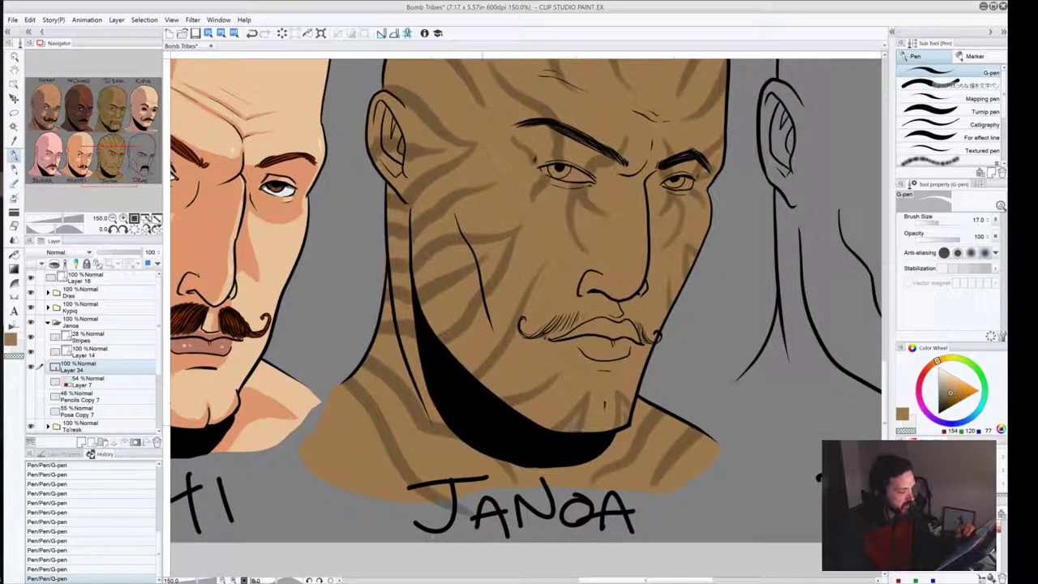
click(18, 357)
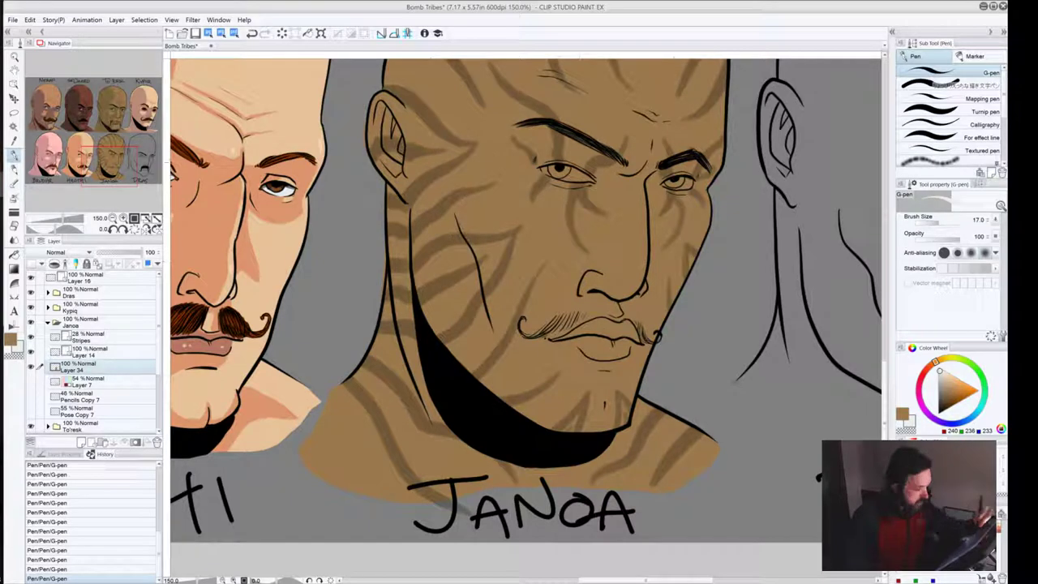
click(123, 218)
click(124, 218)
click(123, 218)
drag(584, 158, 559, 553)
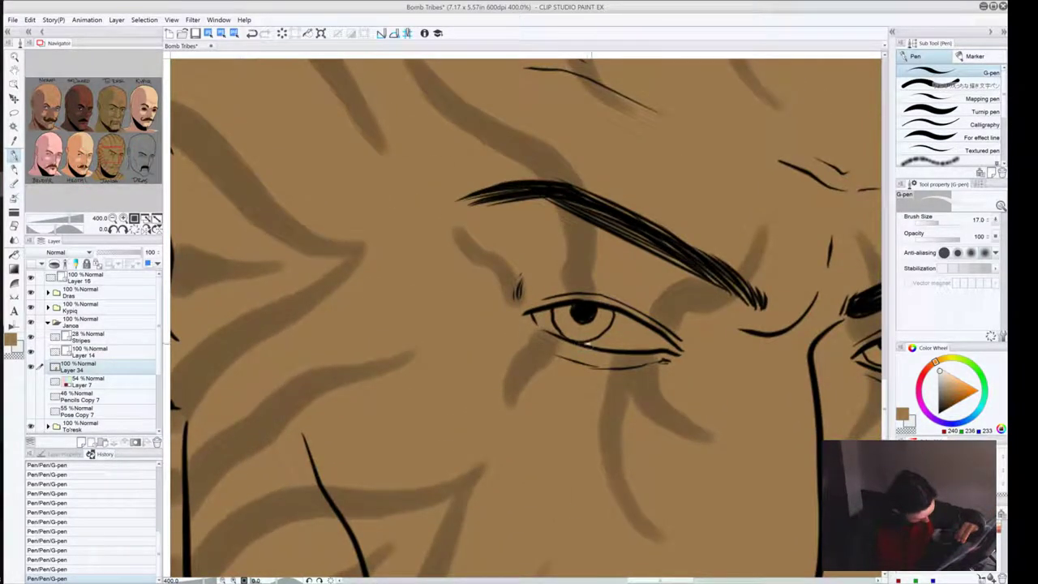
mouse_move(588, 343)
mouse_down()
mouse_move(668, 347)
mouse_move(601, 313)
mouse_move(533, 318)
mouse_move(564, 334)
mouse_move(625, 333)
mouse_up()
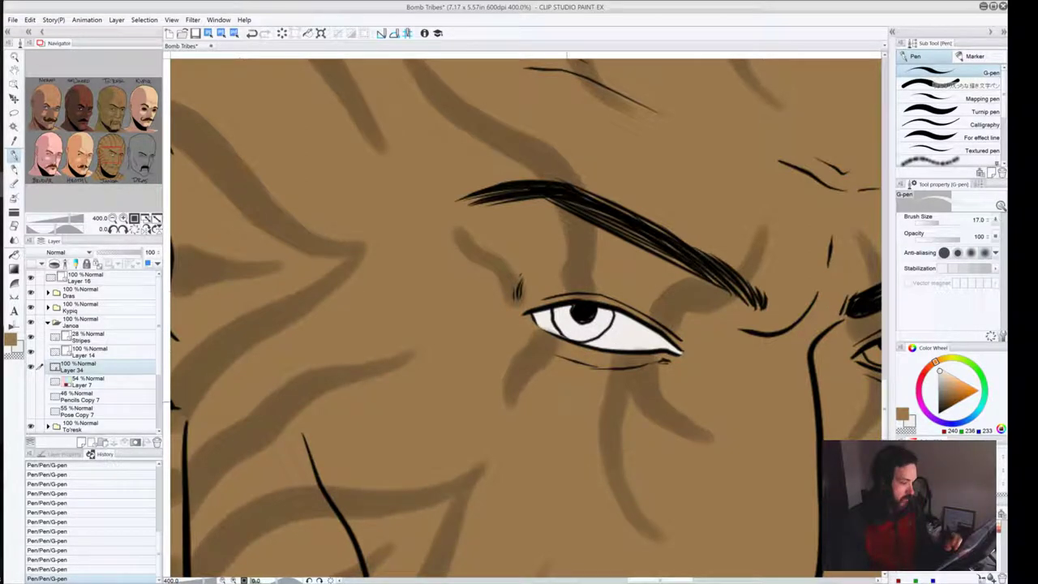
drag(731, 371, 383, 306)
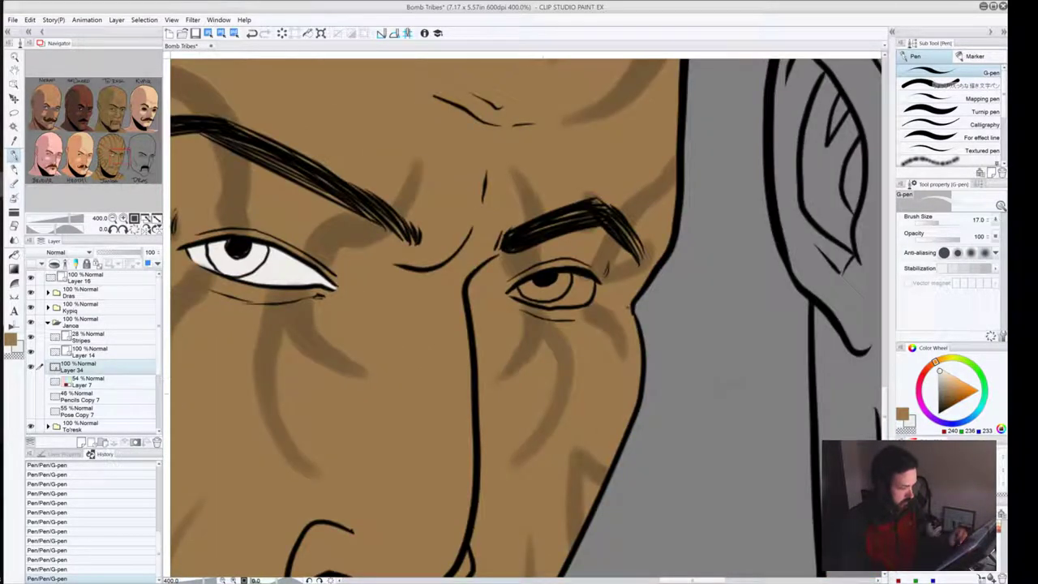
mouse_move(513, 291)
mouse_down()
mouse_move(568, 302)
mouse_move(584, 300)
mouse_move(590, 283)
mouse_move(550, 280)
mouse_move(528, 292)
mouse_move(591, 290)
mouse_up()
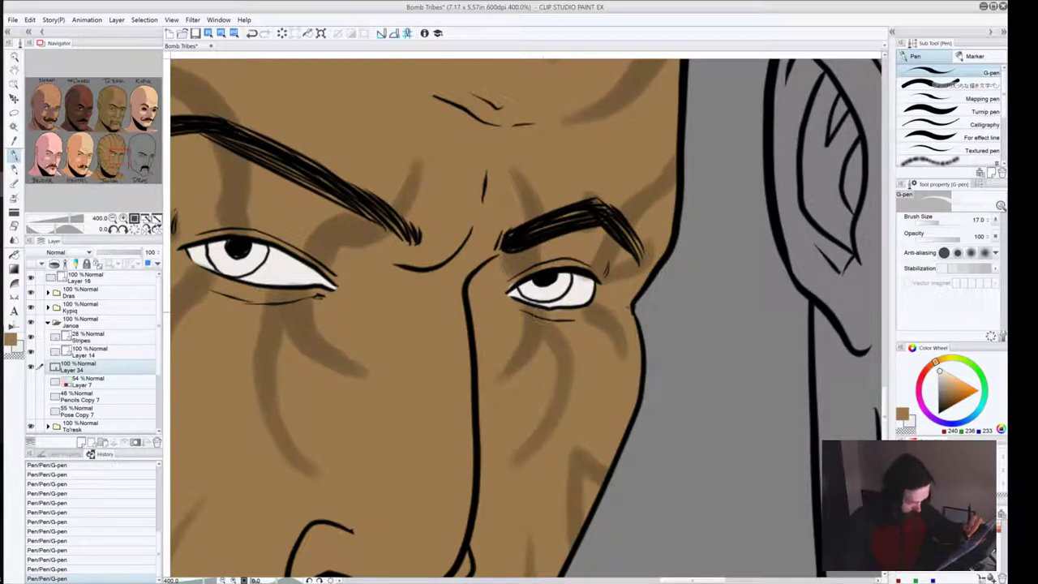
Step: Shift the main brown to a reddish brown (RGB 154, 93, 77) and paint the inner corners of Janoa's eyes
click(11, 344)
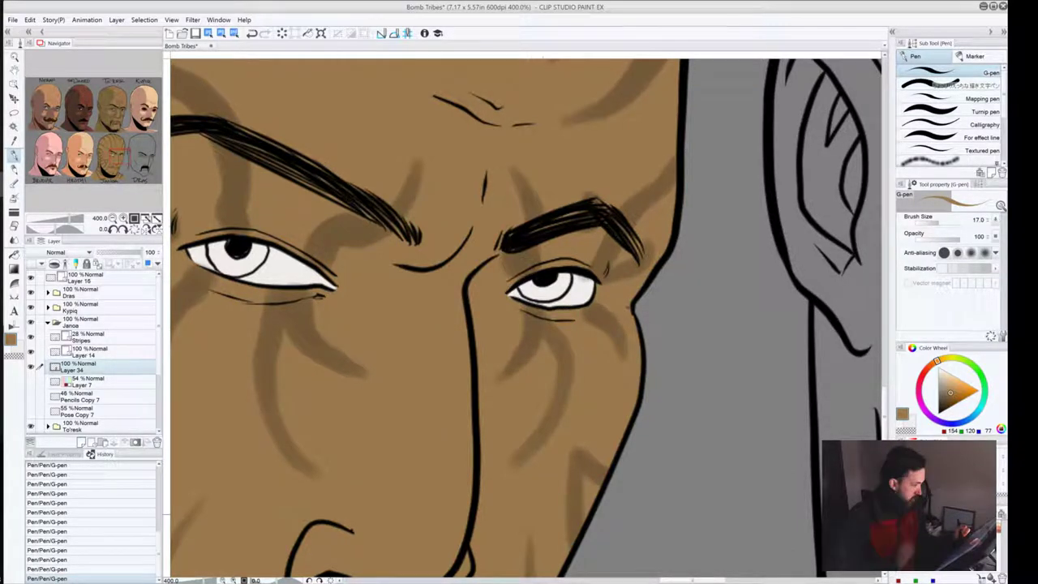
click(932, 366)
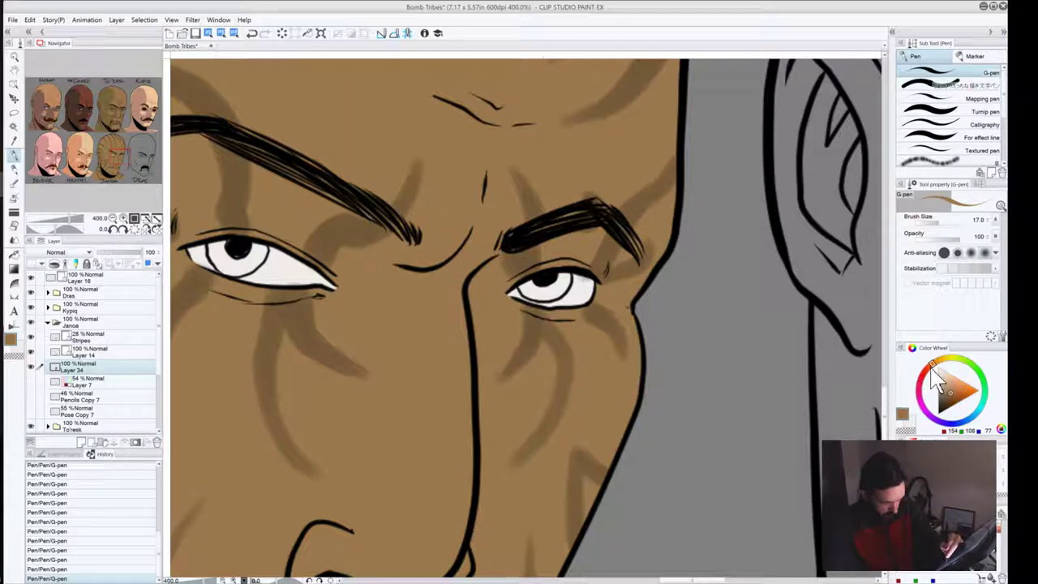
click(928, 369)
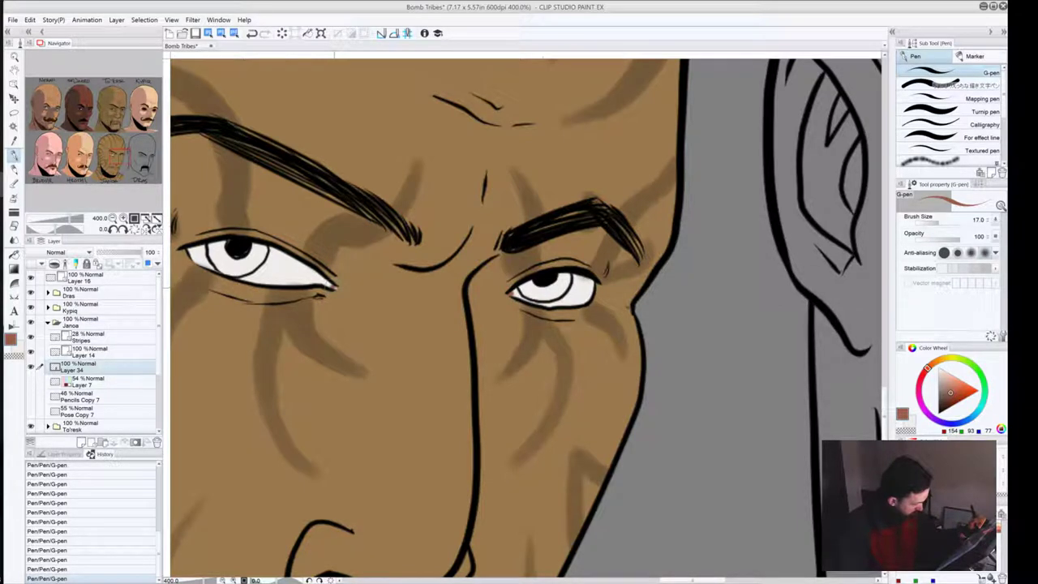
drag(333, 288, 317, 284)
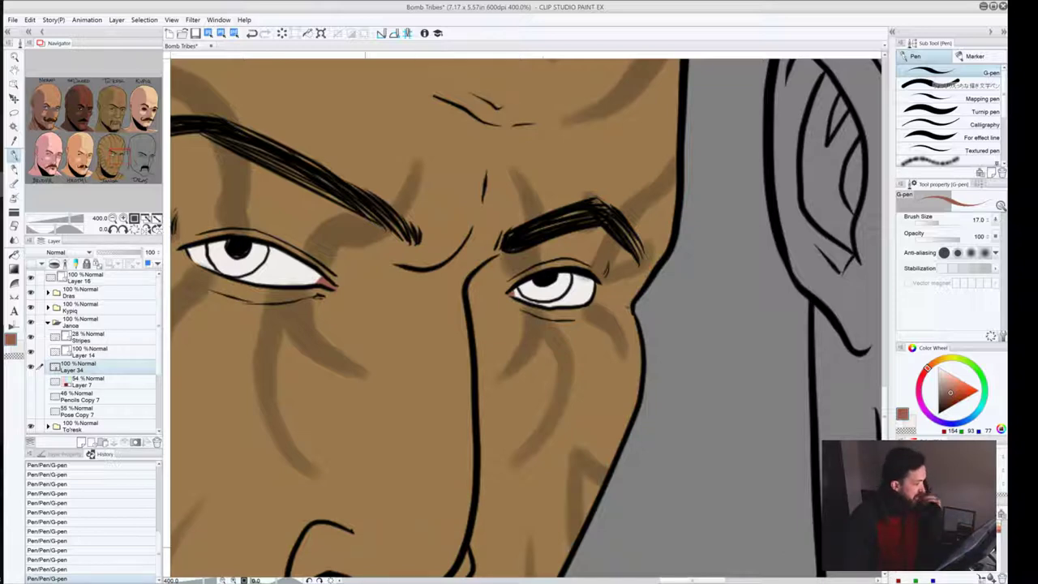
Step: Set the Eyedropper to obtain the display colour and sample the yellow from Brudvir's iris
drag(238, 343, 452, 399)
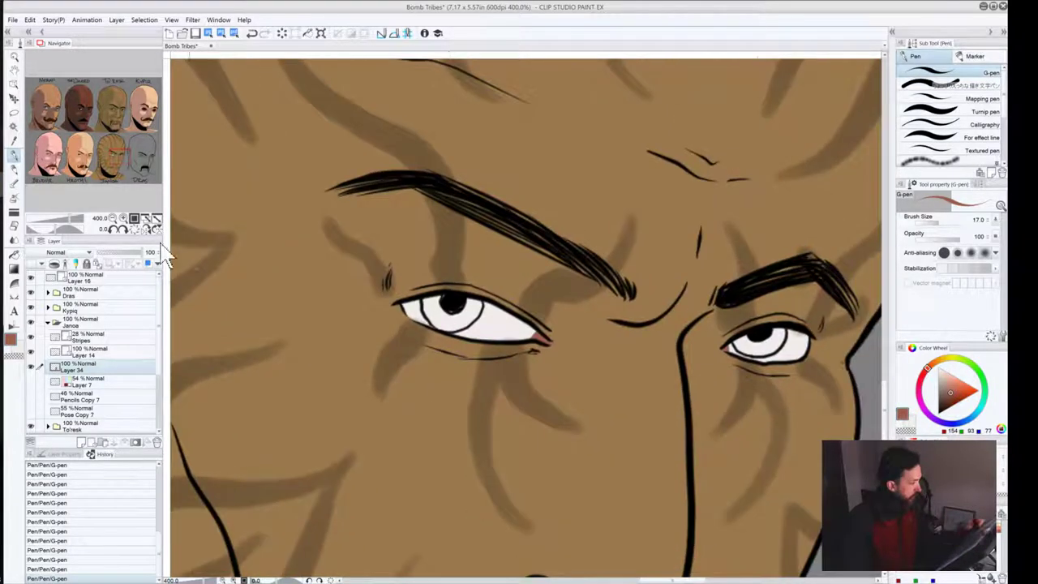
click(13, 143)
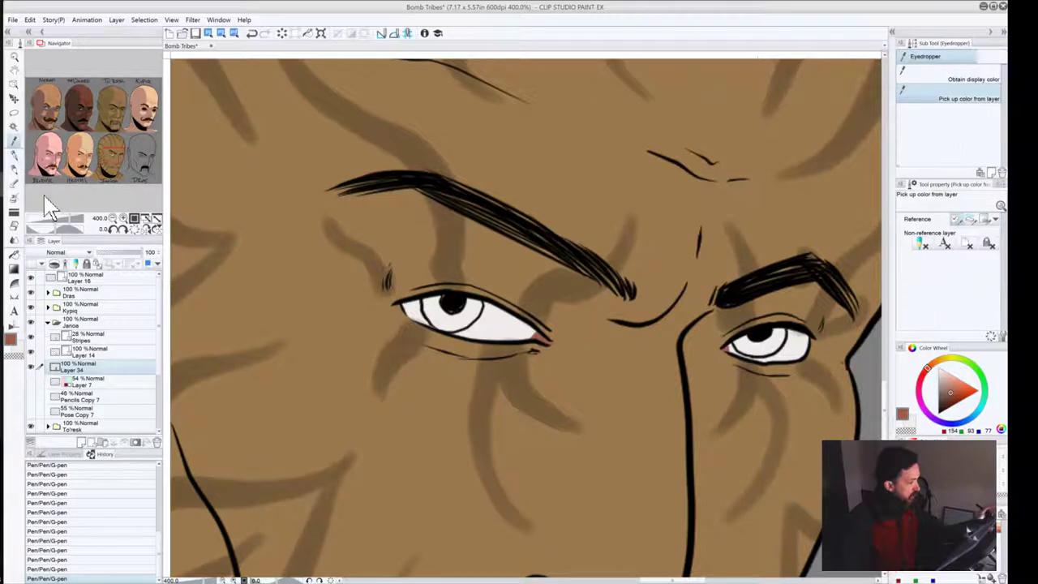
click(943, 79)
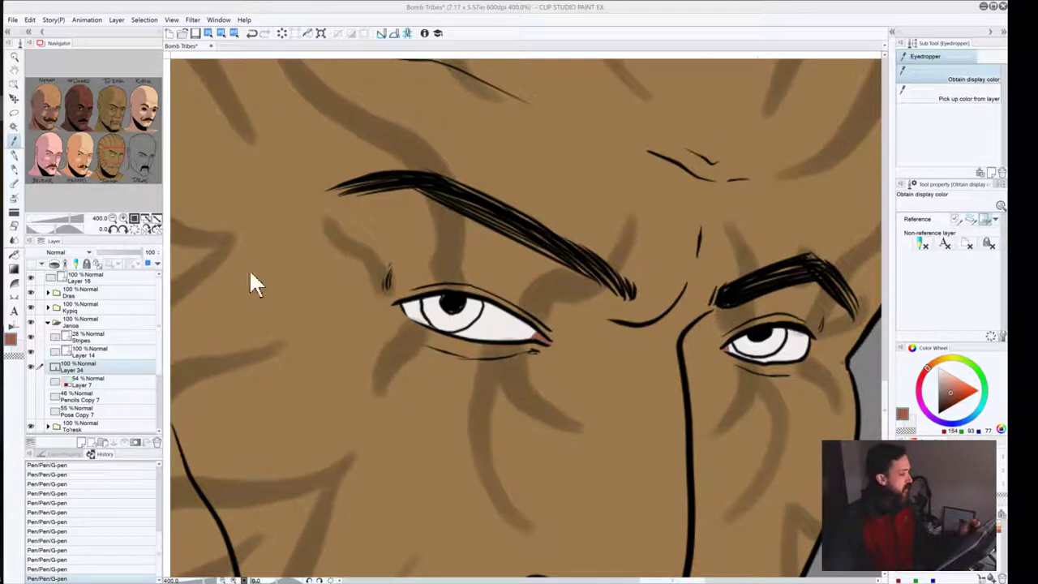
click(49, 161)
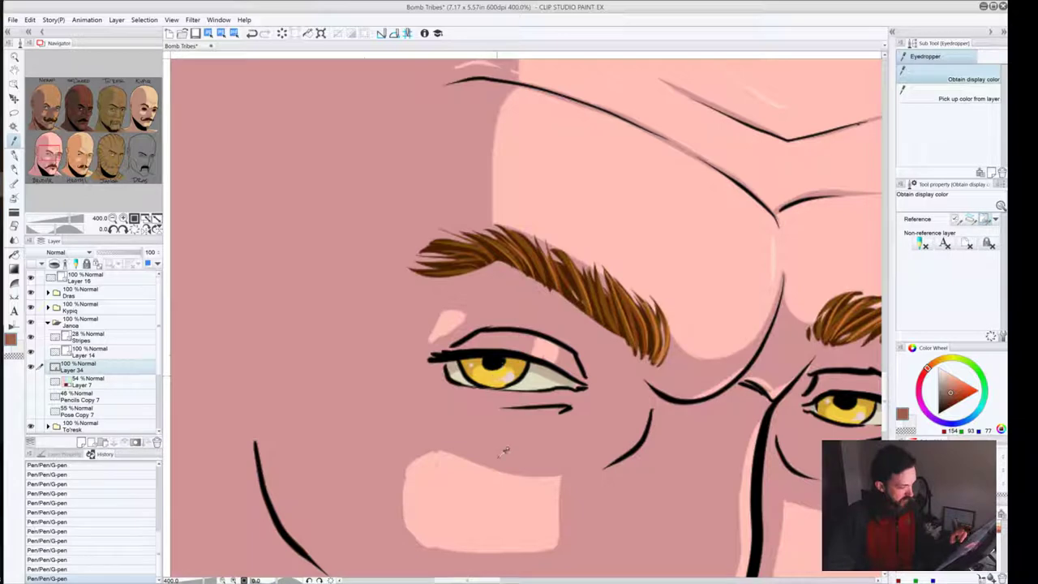
click(495, 367)
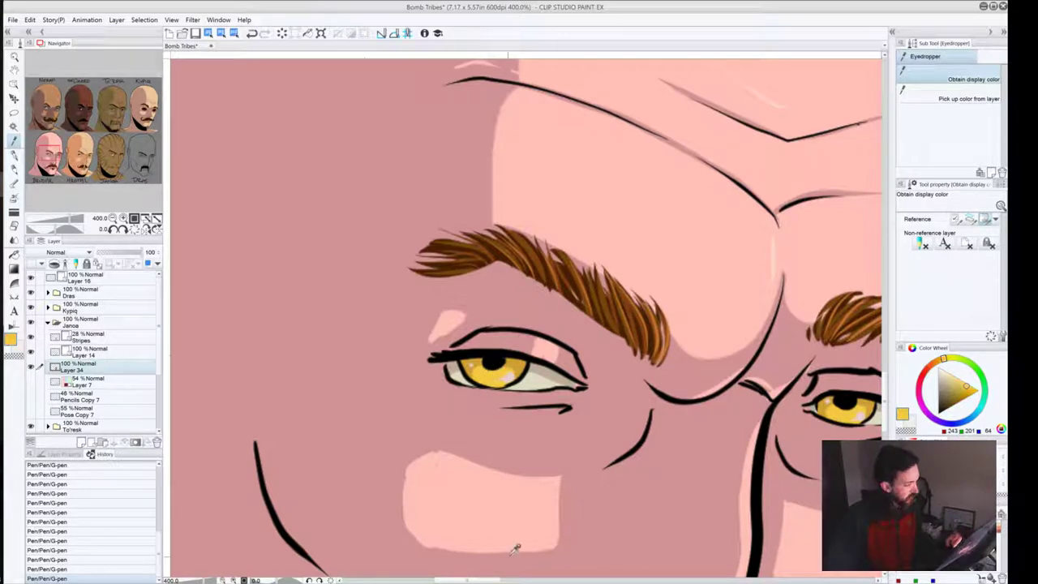
Step: Fill the iris of Janoa's nearer eye with the sampled yellow using the G-pen, and resample that yellow from the iris
click(112, 152)
key(p)
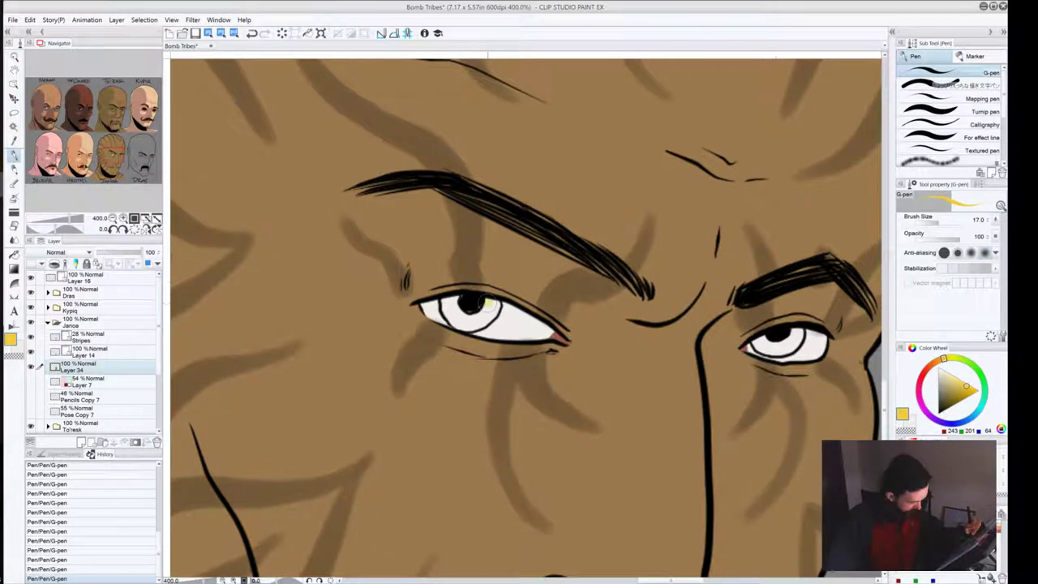
mouse_move(479, 302)
mouse_down()
mouse_move(498, 308)
mouse_move(463, 323)
mouse_move(454, 311)
mouse_up()
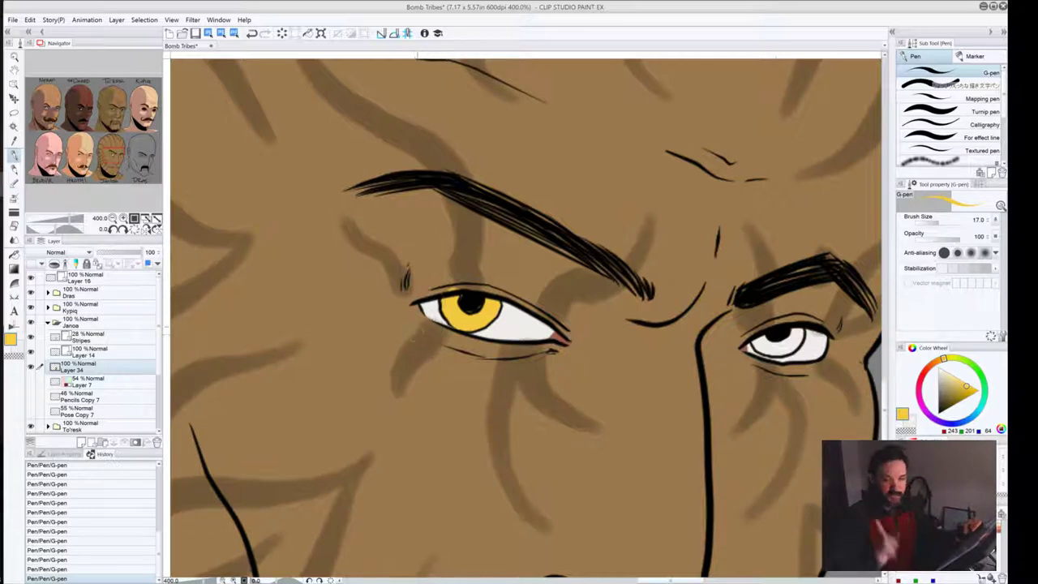
alt+click(444, 273)
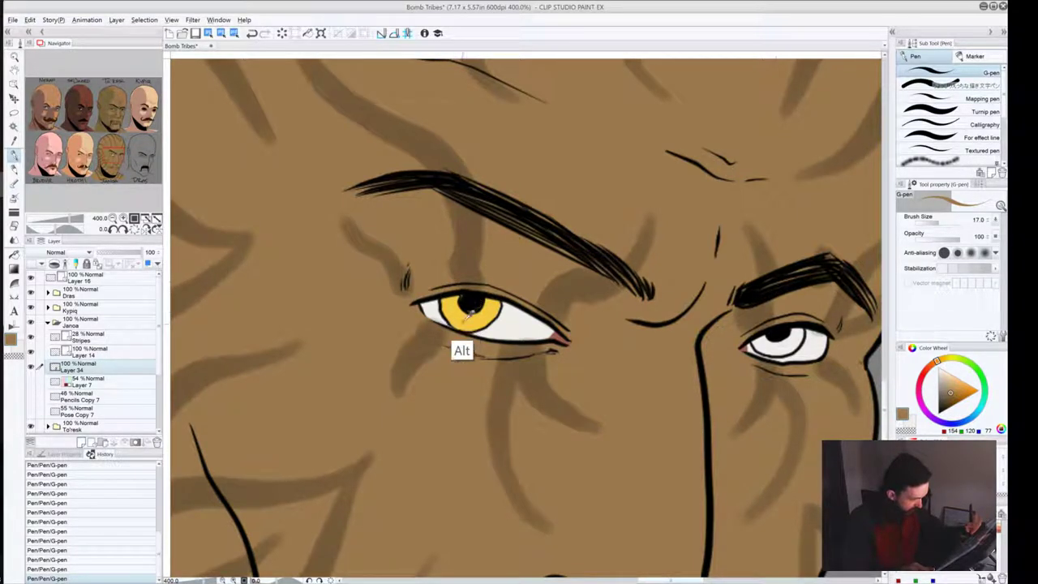
alt+click(470, 308)
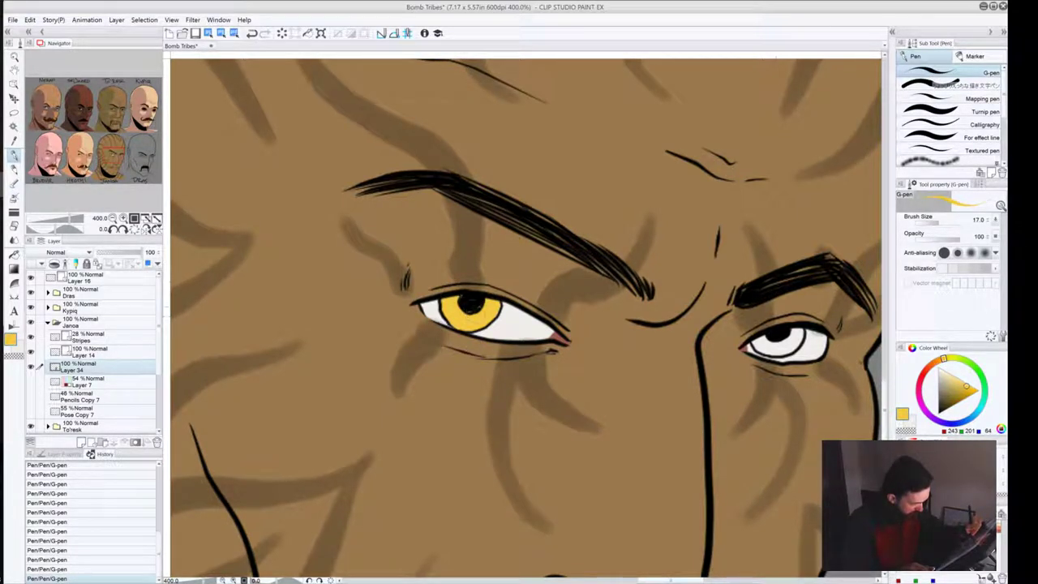
Step: Fill the iris of Janoa's farther eye with the same yellow (RGB 243, 201, 64) using the G-pen
double_click(11, 341)
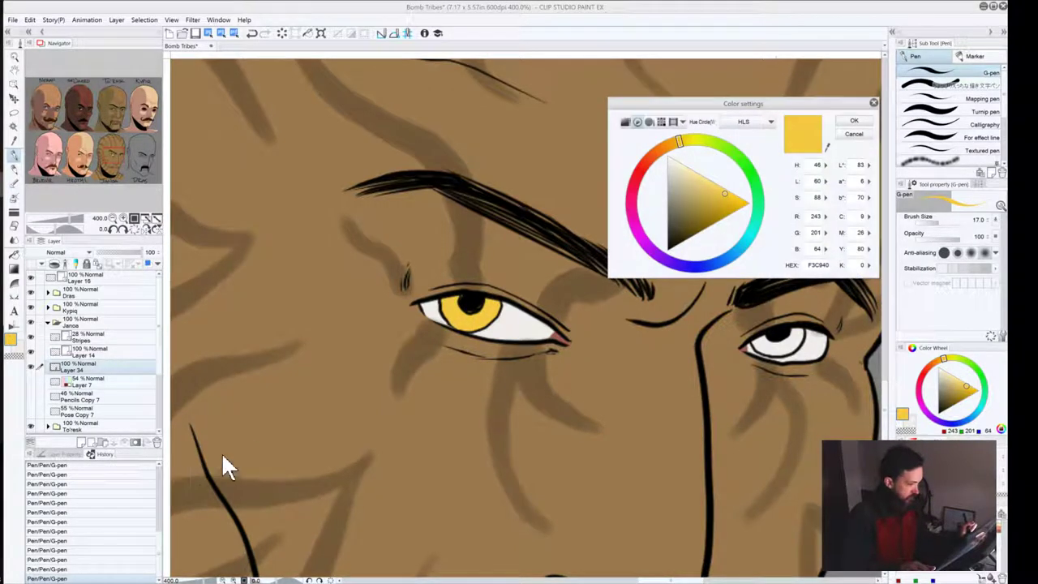
click(854, 135)
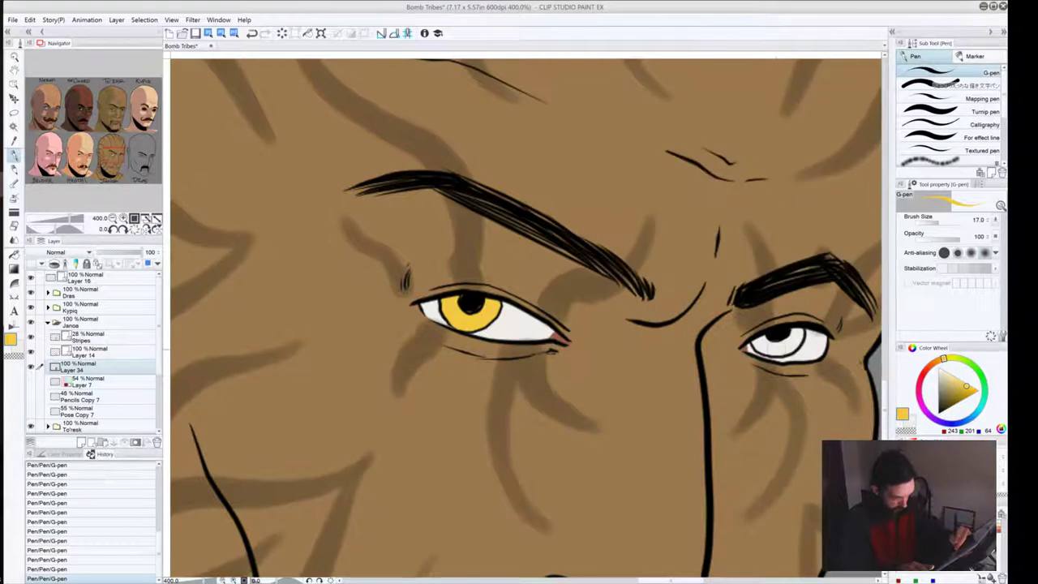
mouse_move(770, 347)
mouse_down()
mouse_move(757, 342)
mouse_move(782, 354)
mouse_move(804, 329)
mouse_up()
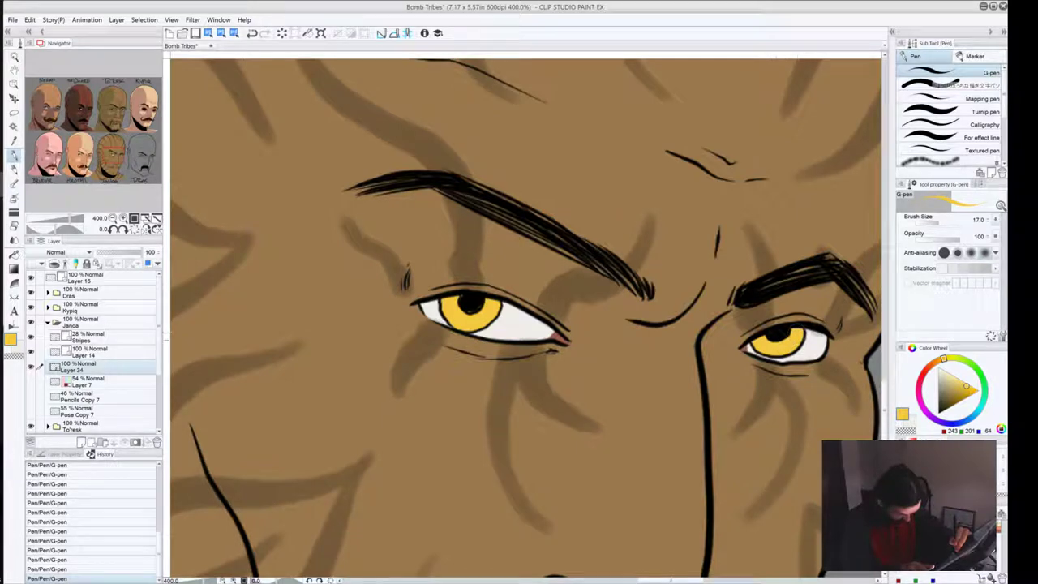
Step: Set the main colour to black (000000) and make Janoa's line-art layer, Layer 14, active
double_click(10, 340)
click(668, 247)
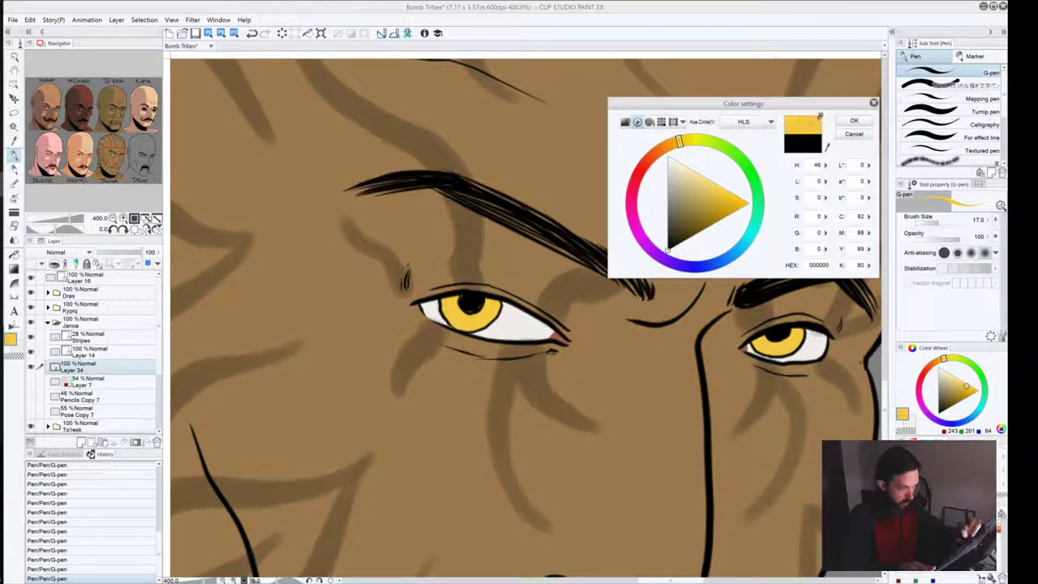
click(853, 120)
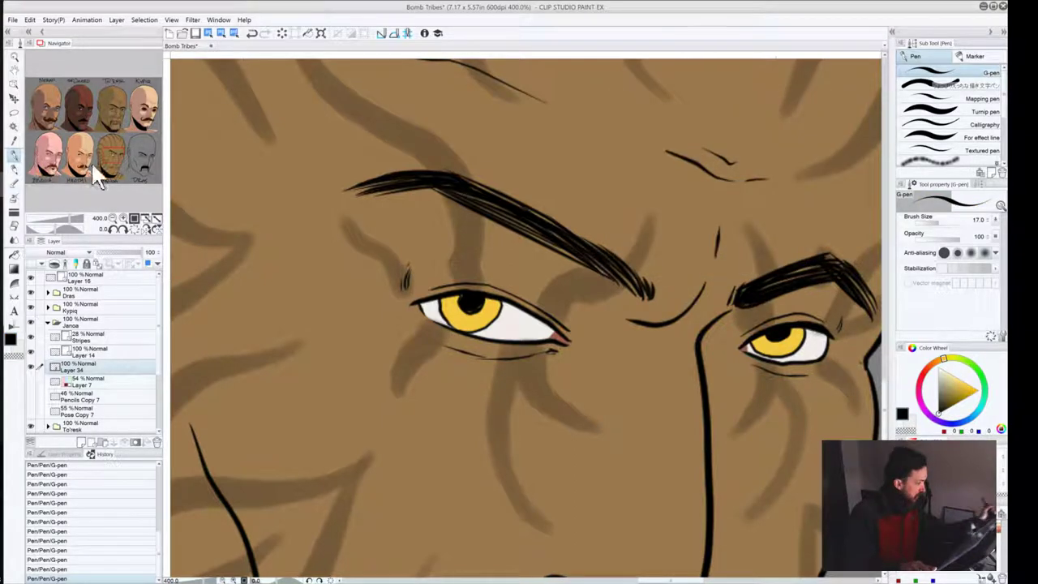
click(92, 351)
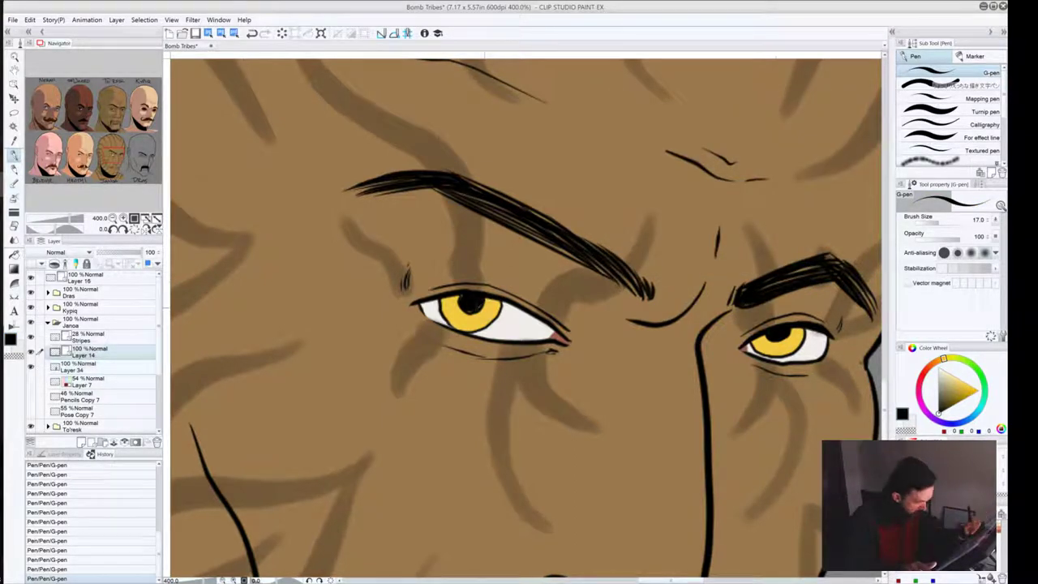
Step: Mix a dark brown (RGB 112, 78, 34) as the main colour for Janoa's lips
click(112, 218)
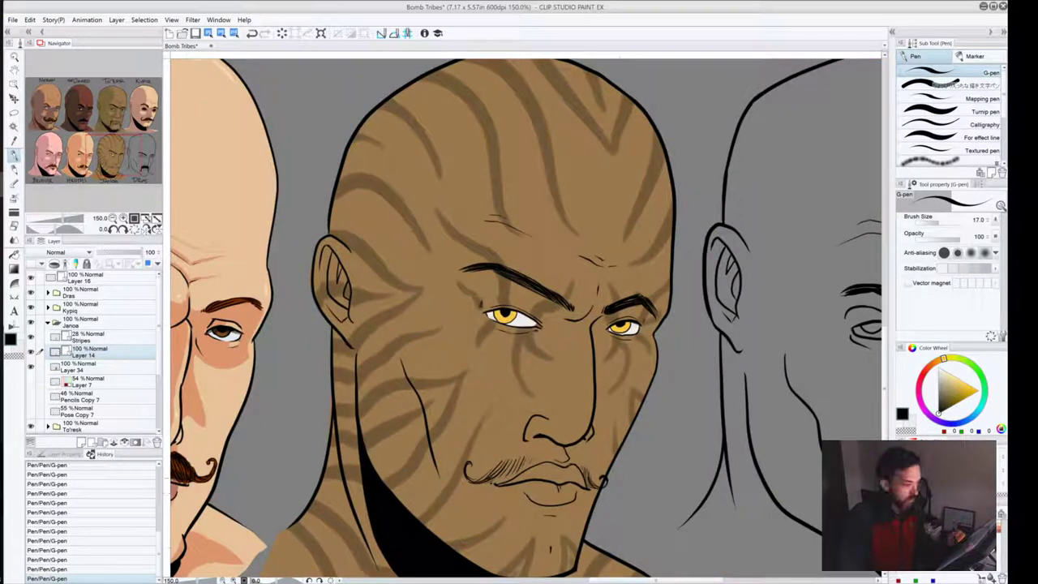
scroll(465, 438, down, 5)
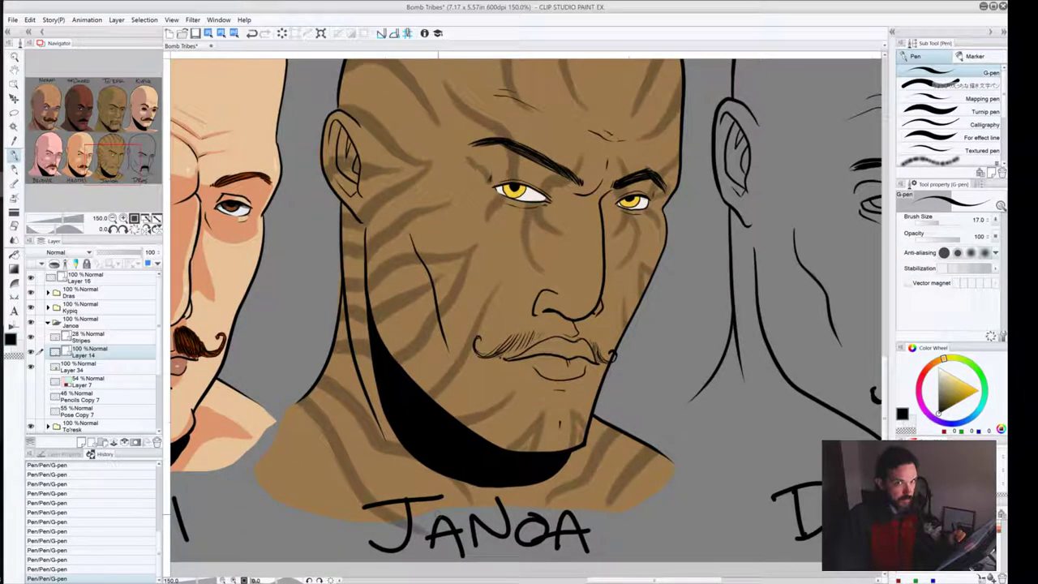
click(937, 361)
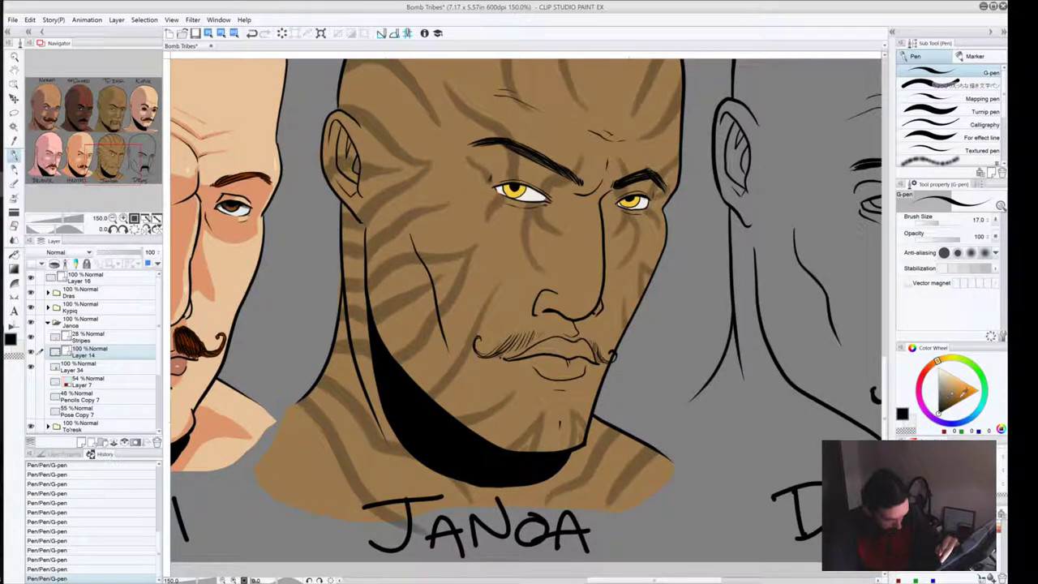
click(956, 396)
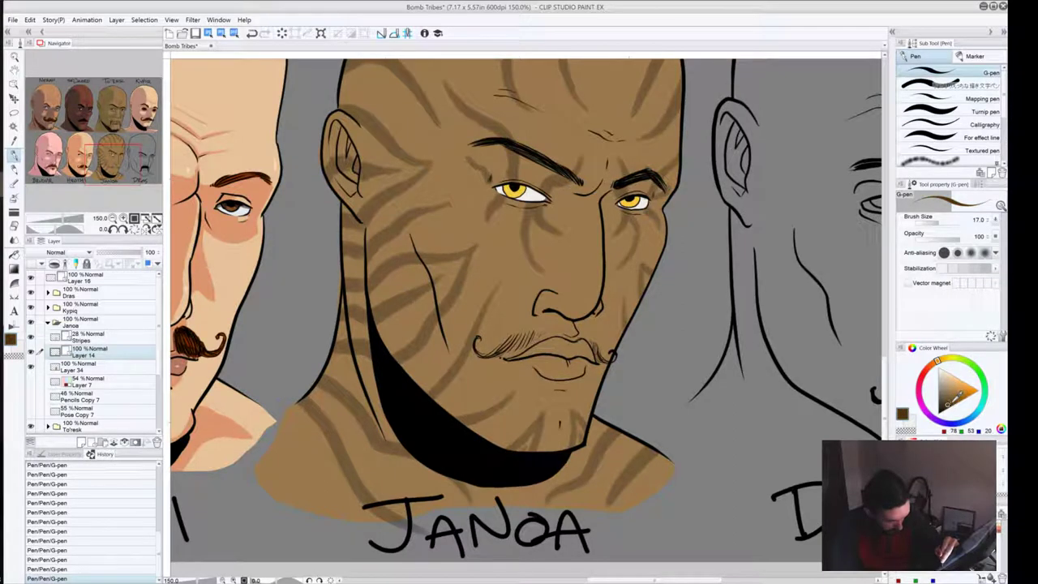
drag(949, 404, 950, 402)
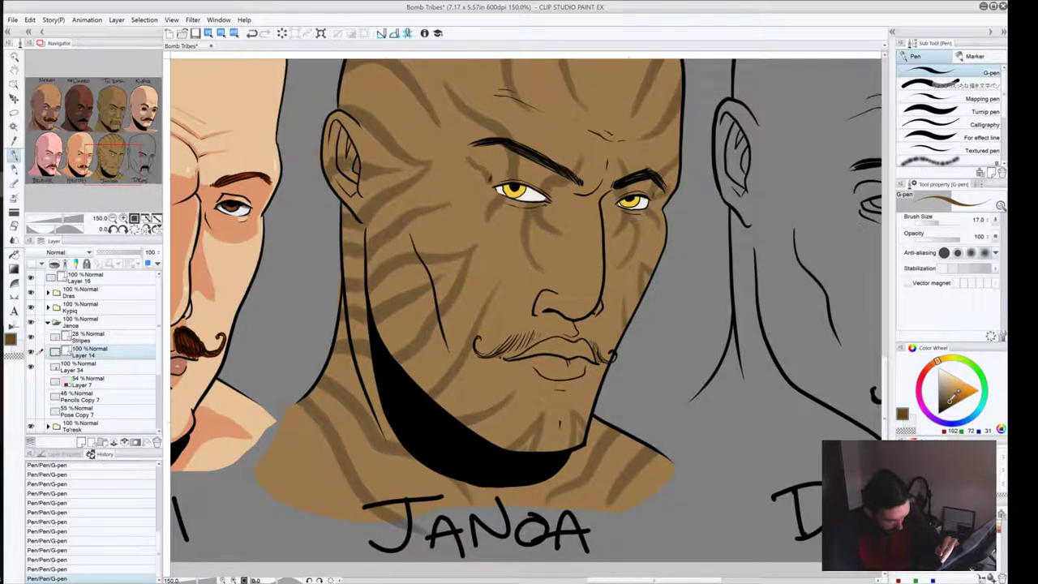
click(948, 402)
click(950, 400)
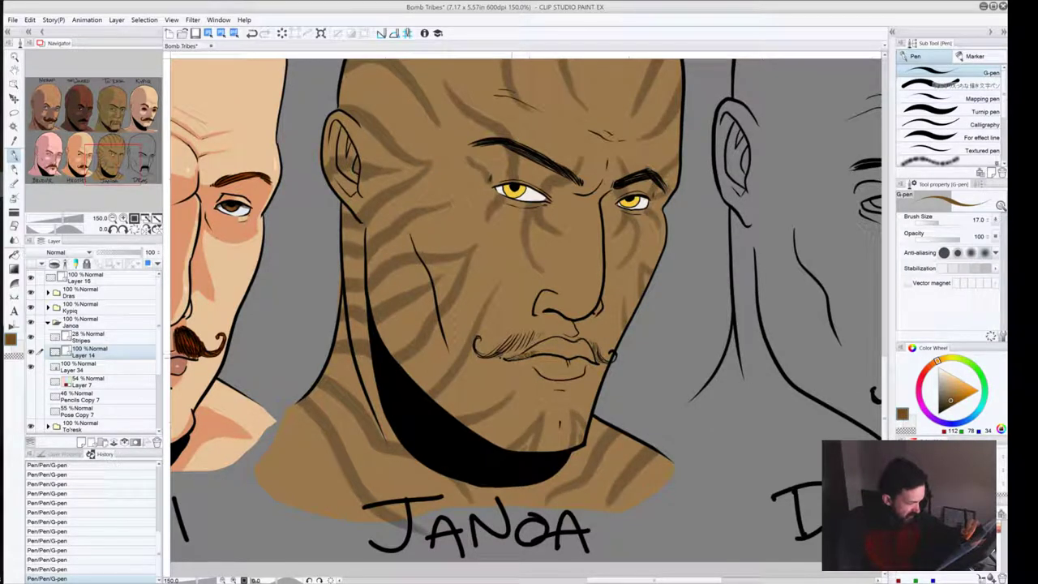
Step: Make Layer 34 active for the lip colour and undo the trial brown strokes around Janoa's mouth
key(ctrl+z)
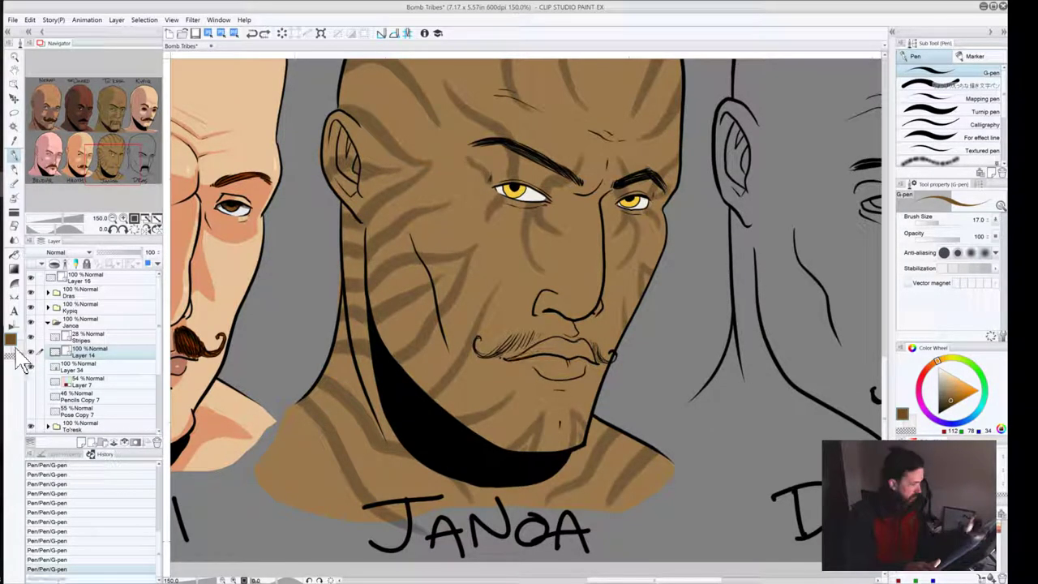
click(81, 367)
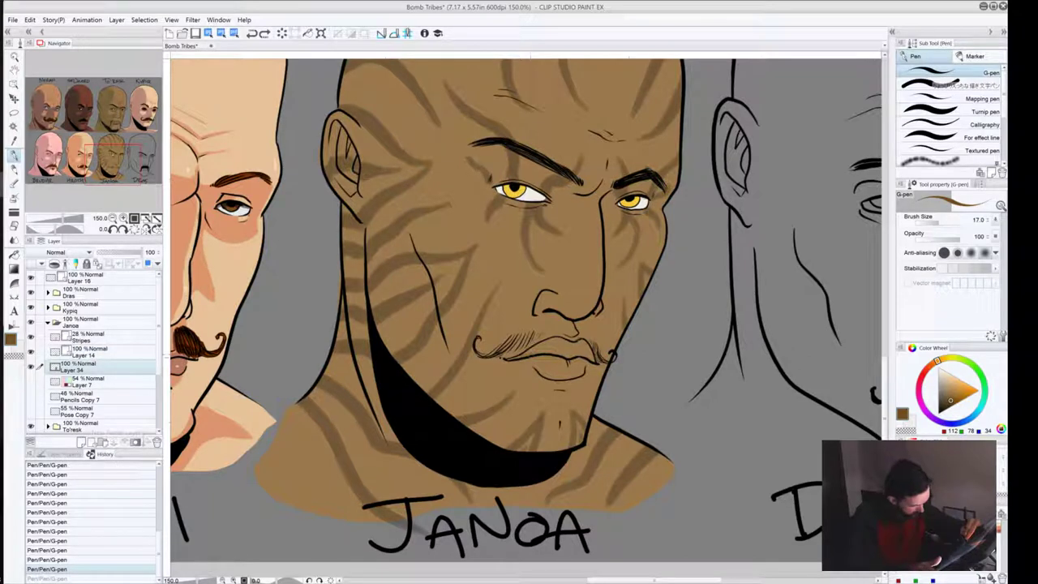
drag(530, 354, 536, 351)
key(ctrl+z)
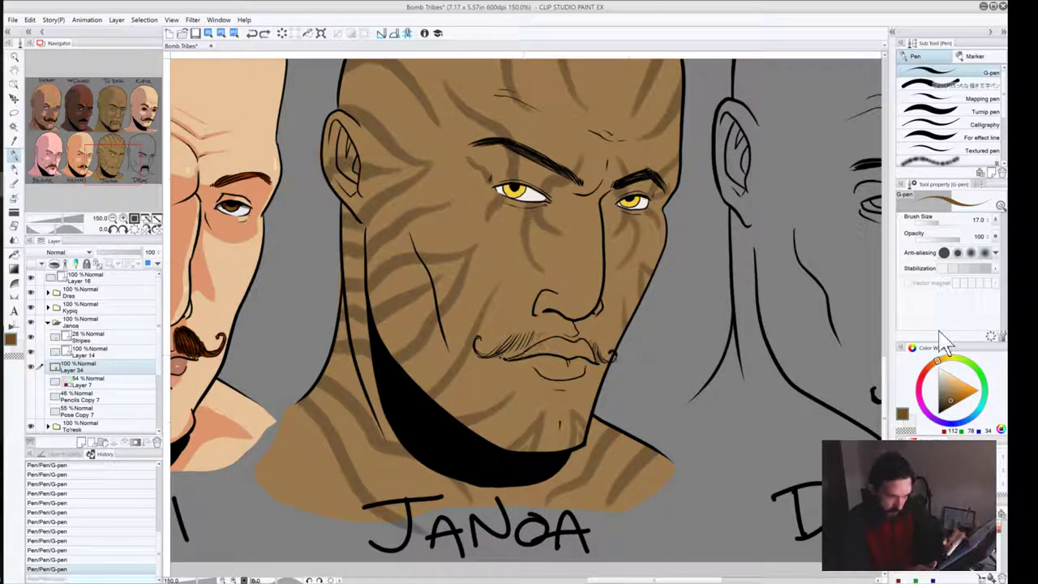
Step: Shift the brown to a redder hue (RGB 112, 66, 34) and paint Janoa's upper and lower lips with the G-pen
drag(929, 367, 932, 363)
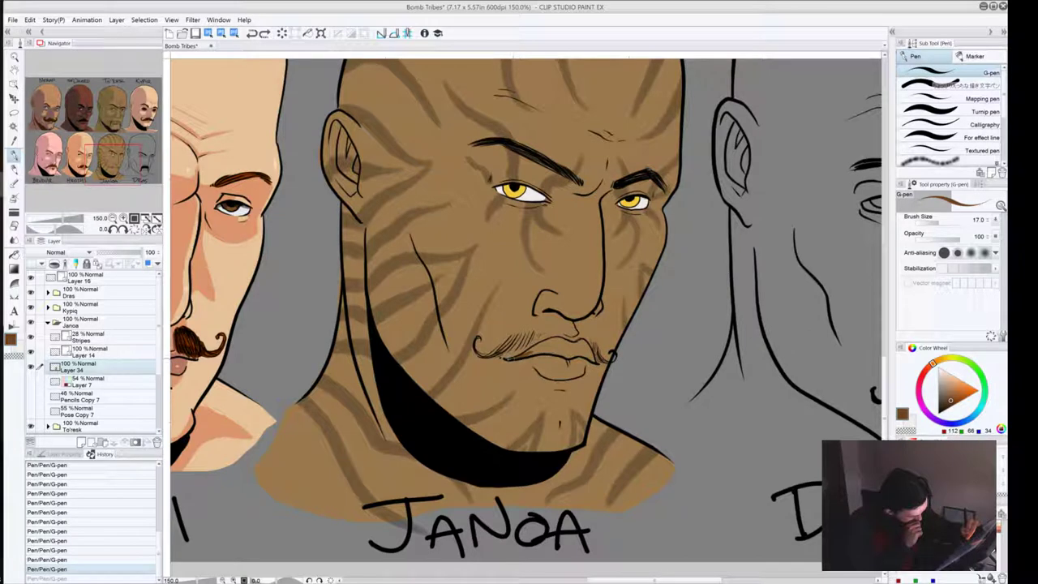
mouse_move(527, 354)
mouse_down()
mouse_move(568, 356)
mouse_move(538, 350)
mouse_move(559, 347)
mouse_up()
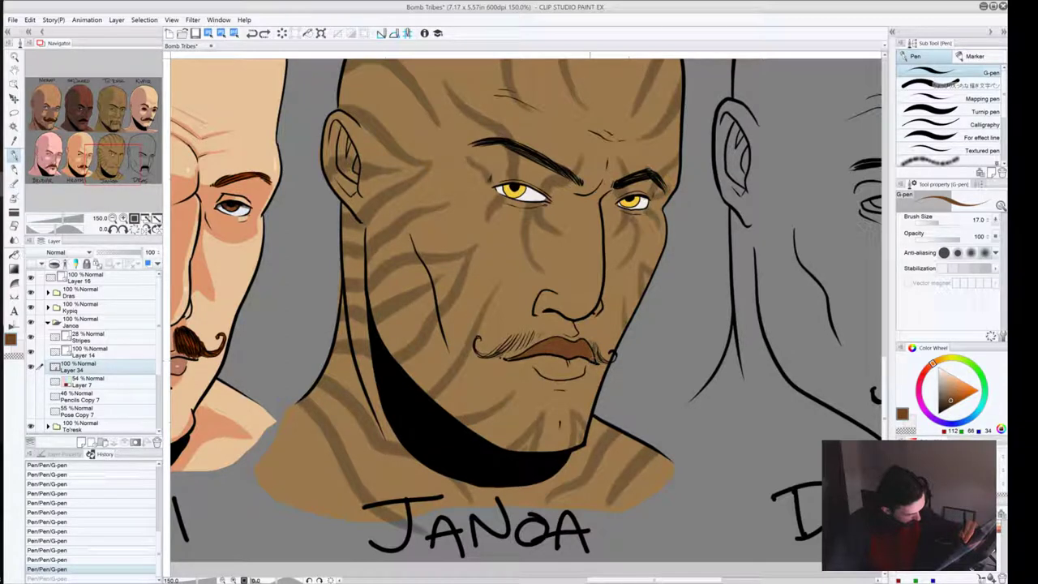
drag(590, 353, 579, 362)
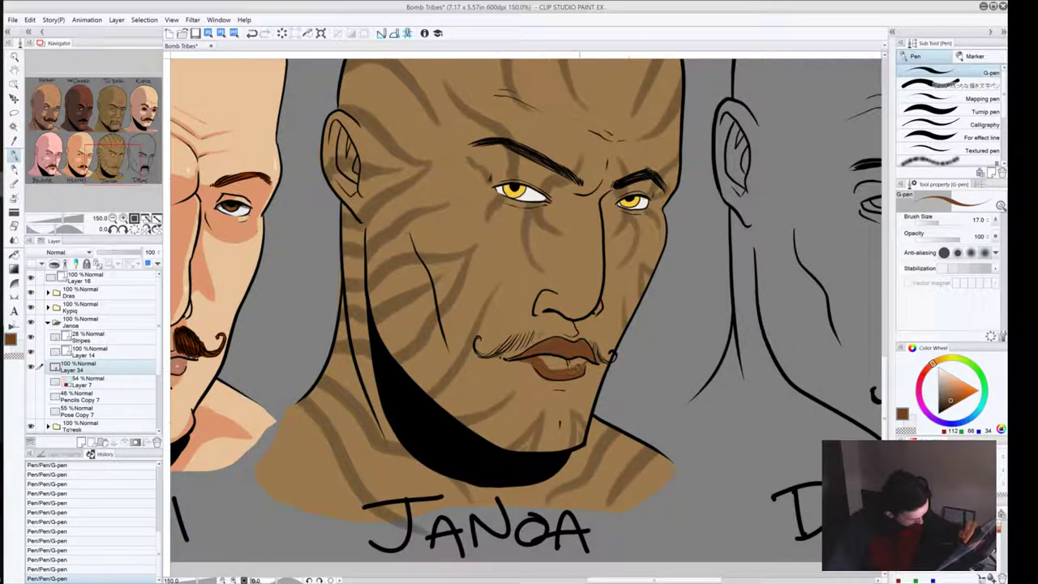
drag(556, 366, 581, 358)
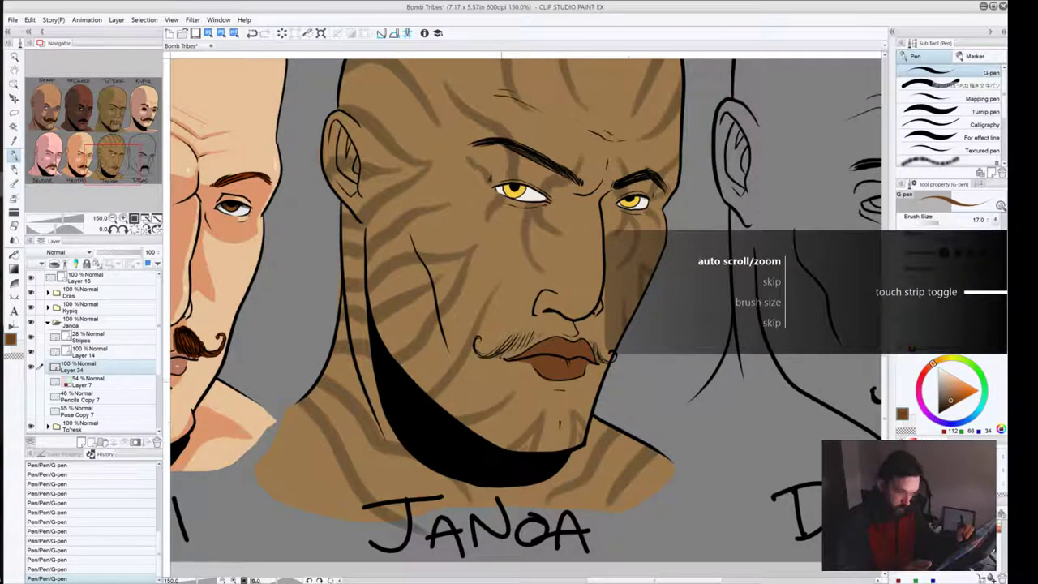
Step: Sample Janoa's base skin brown, mute it to RGB 139, 115, 85, and try filling the lips with it before undoing the fill
key(alt)
alt+click(504, 371)
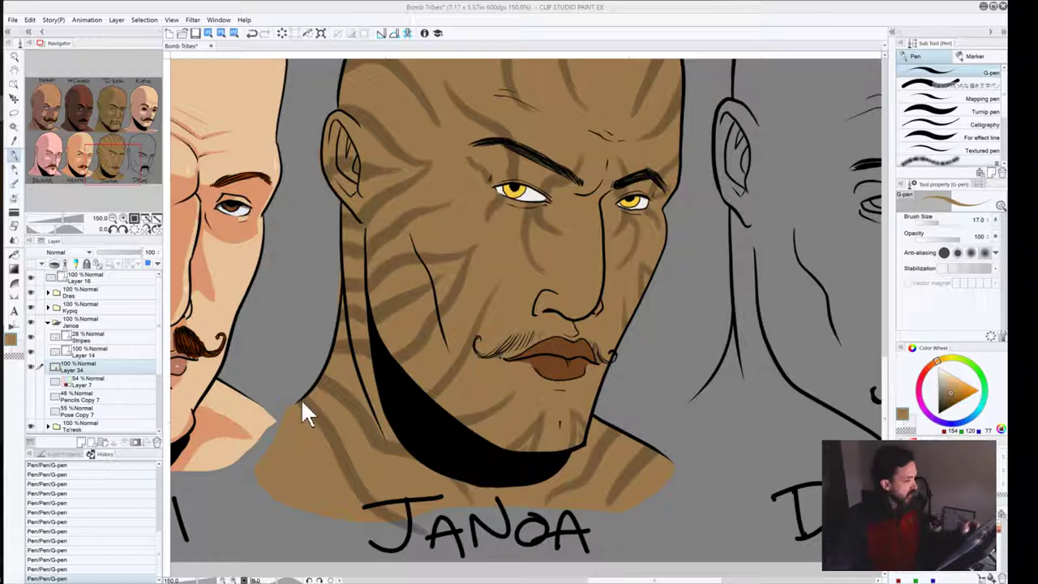
click(113, 219)
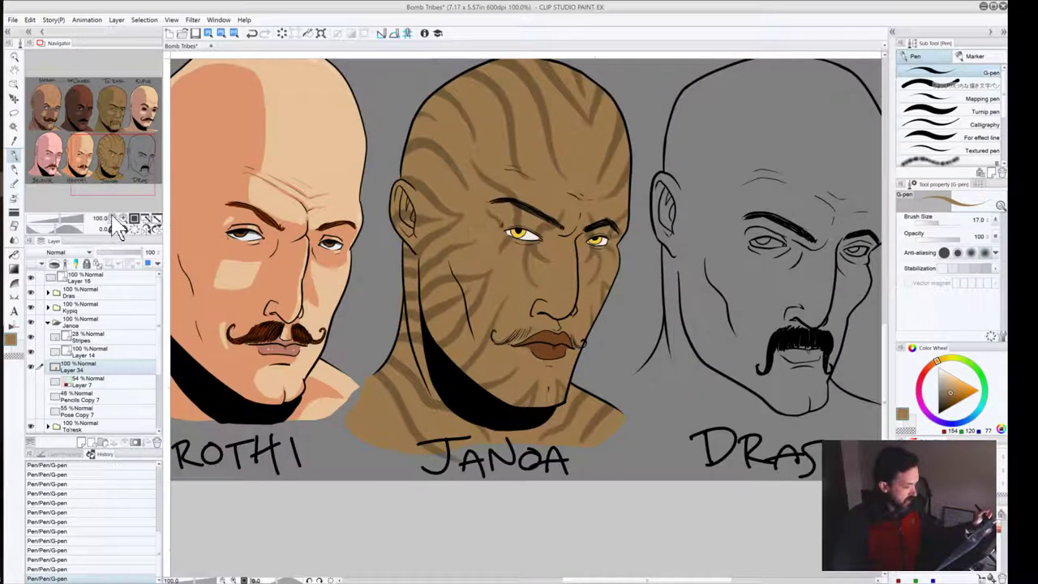
click(112, 218)
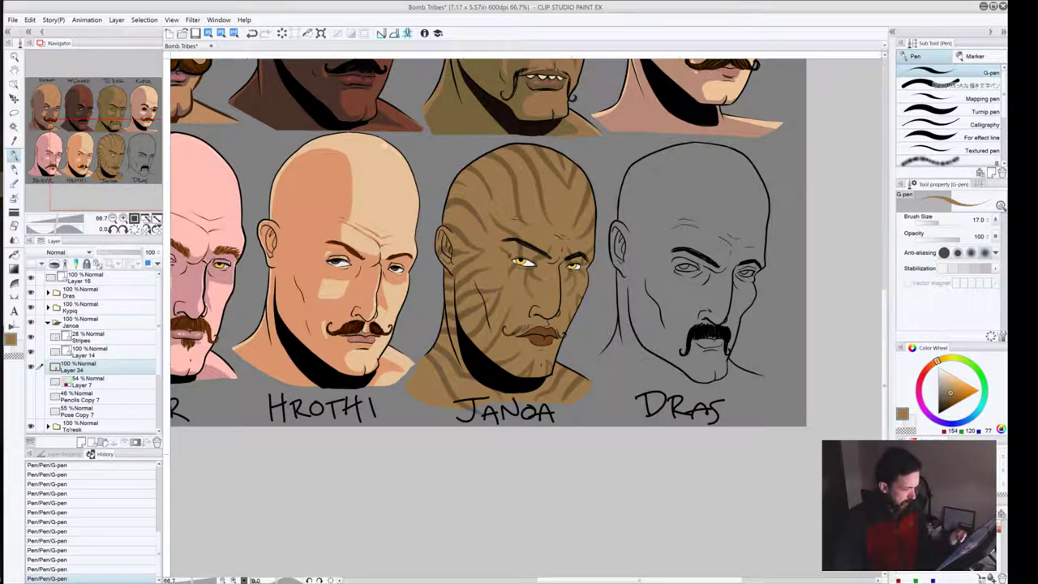
click(122, 218)
click(123, 218)
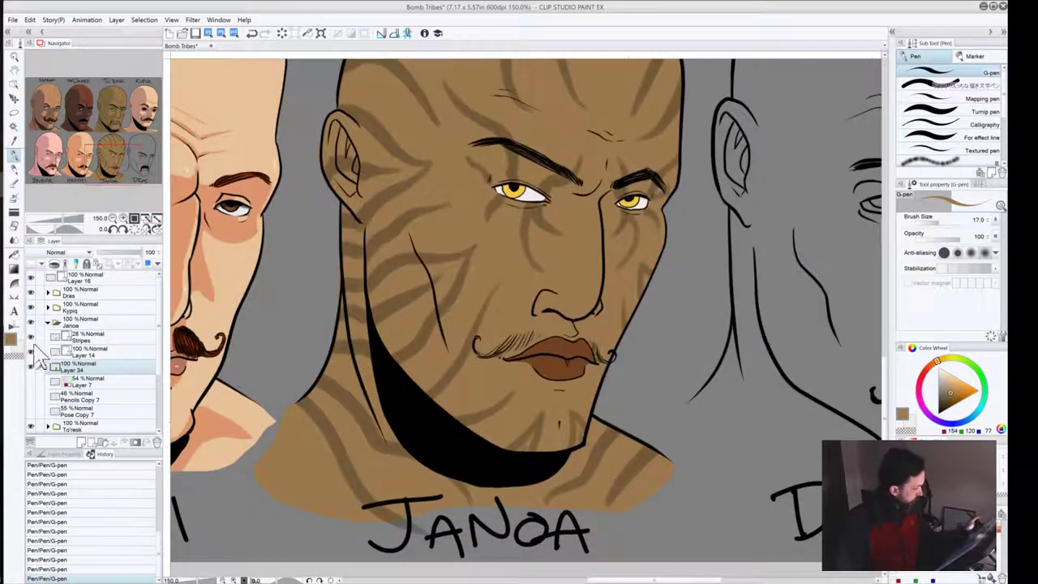
click(947, 393)
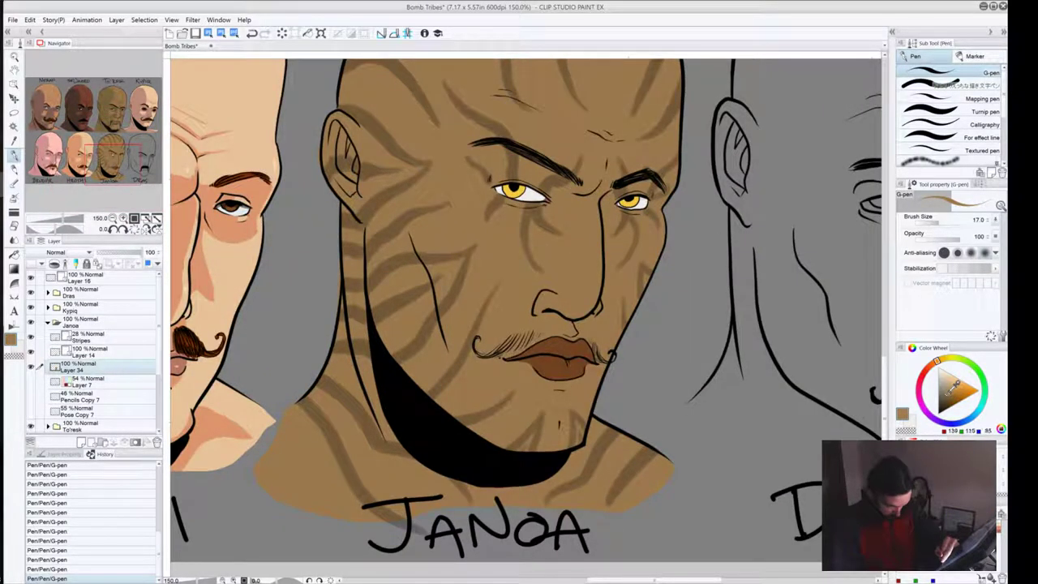
click(13, 254)
click(556, 350)
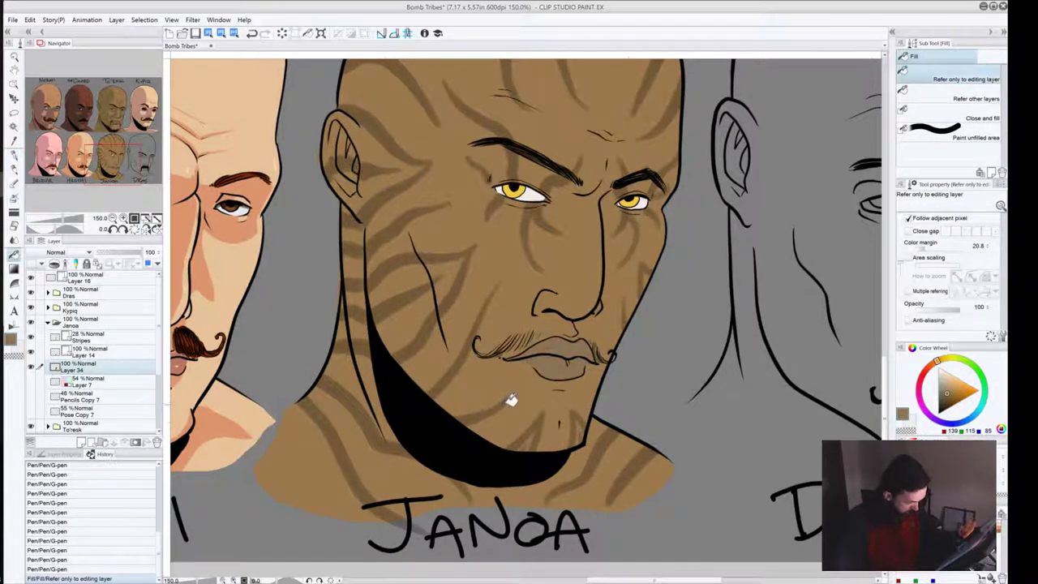
key(ctrl+z)
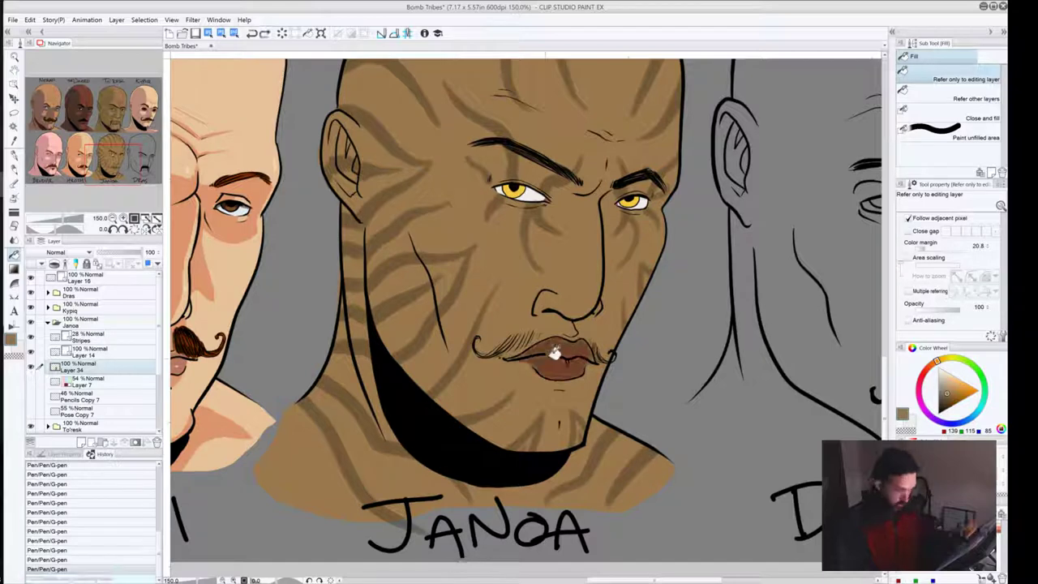
Step: Sample the brown from Janoa's lips, mute it to RGB 111, 77, 53, and fill the lips with it
alt+click(590, 362)
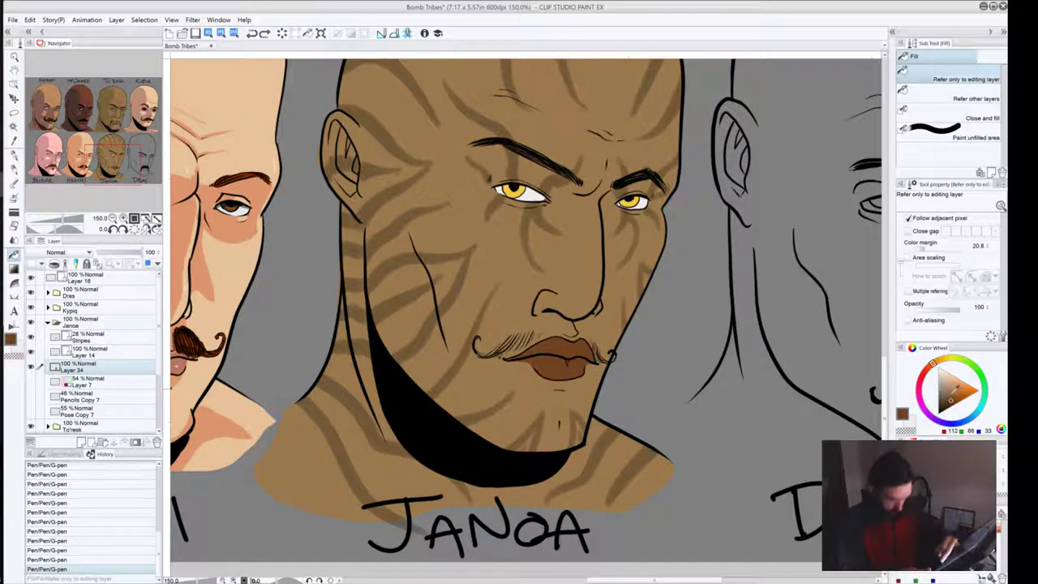
click(946, 401)
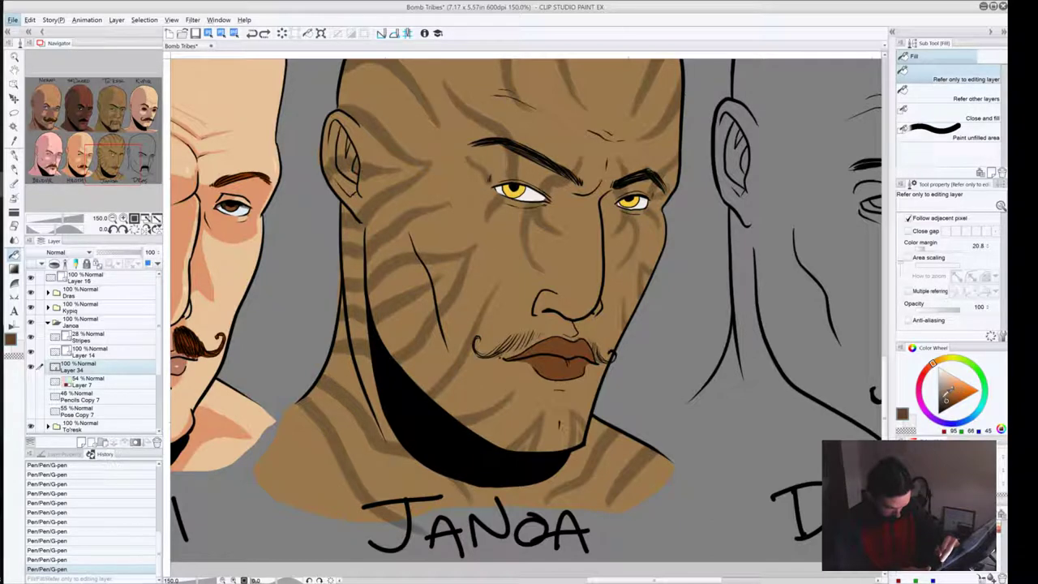
alt+click(547, 371)
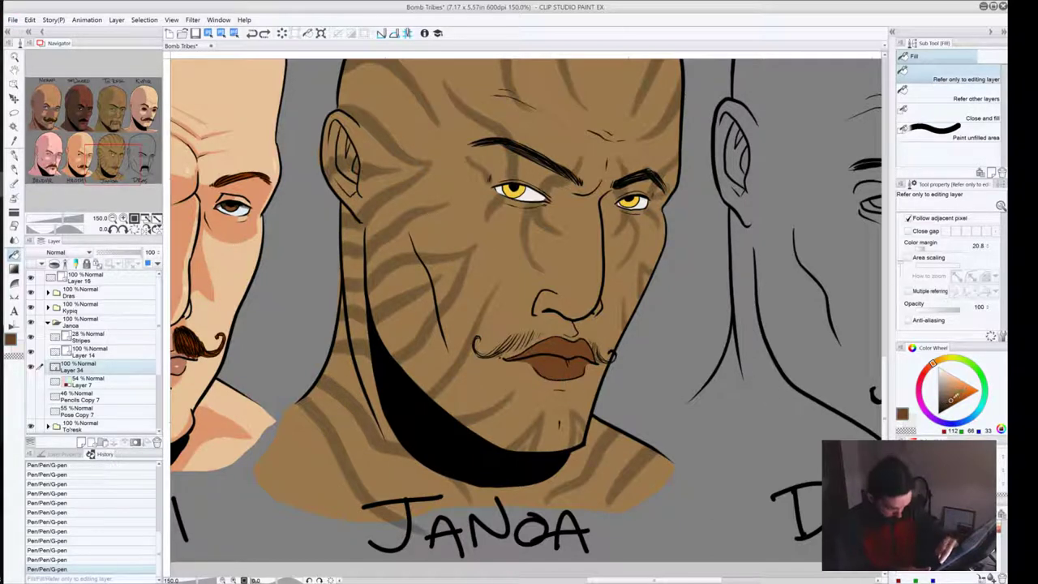
drag(953, 394, 947, 399)
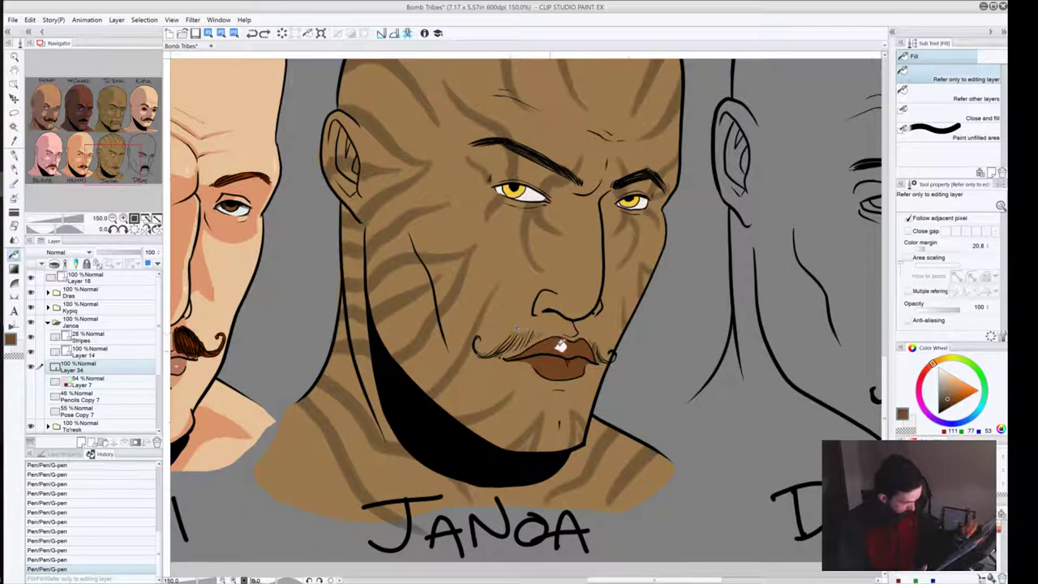
click(559, 347)
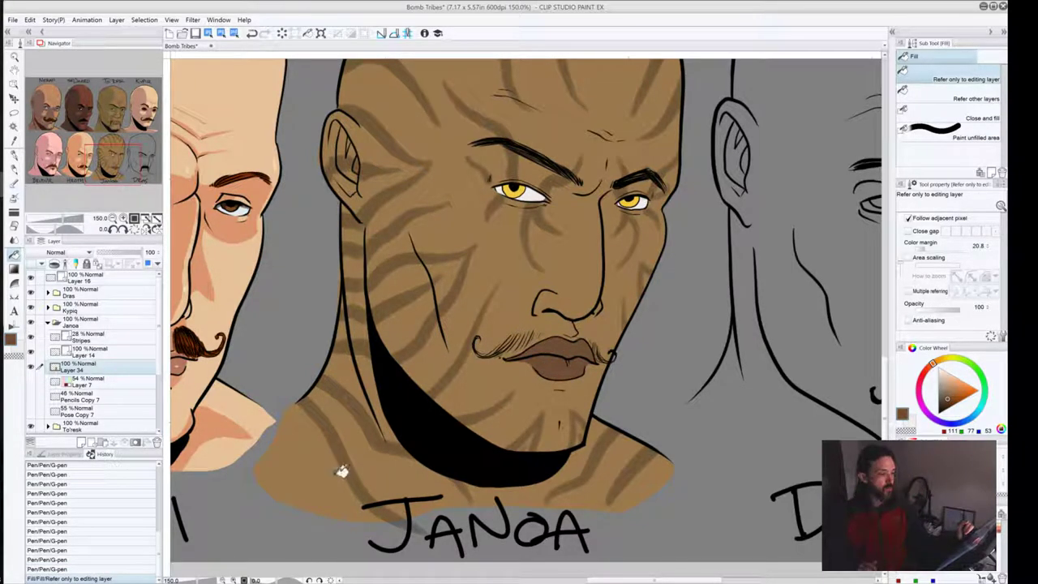
Step: Try filling Janoa's lips with a lighter brown (RGB 128, 88, 60), and undo the fills
drag(947, 397, 954, 389)
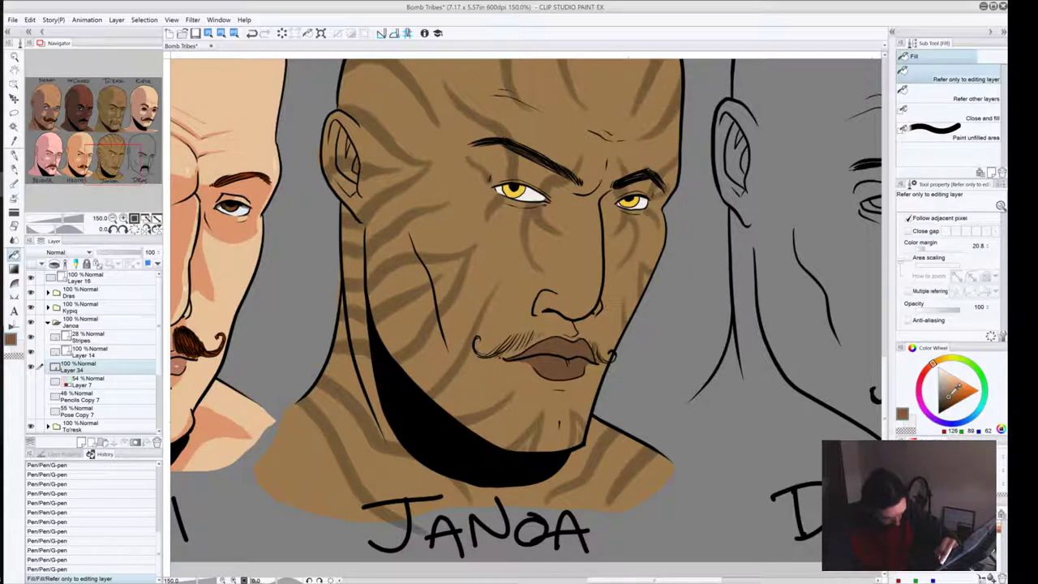
click(950, 396)
click(525, 354)
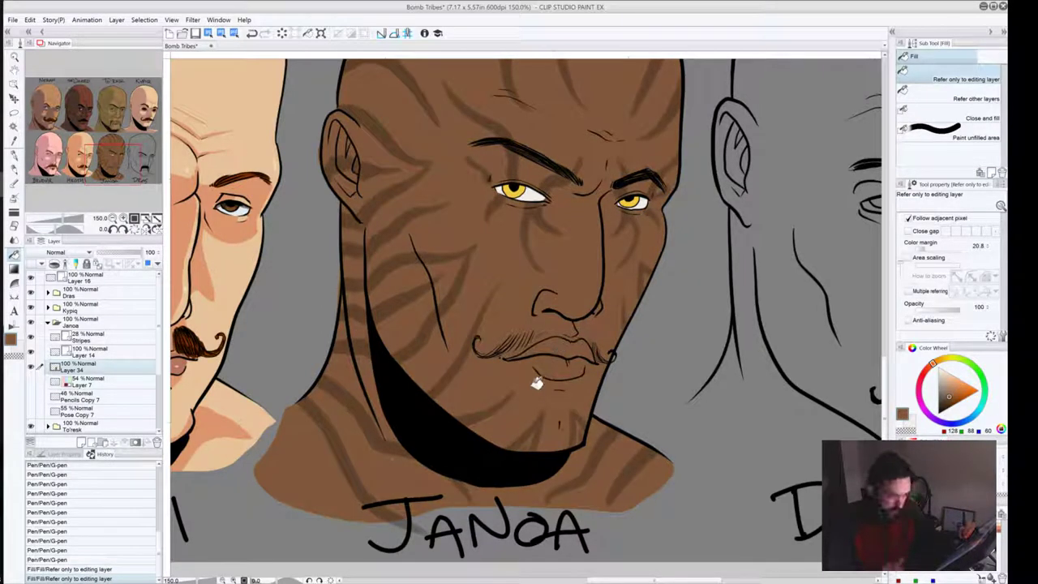
key(ctrl+z)
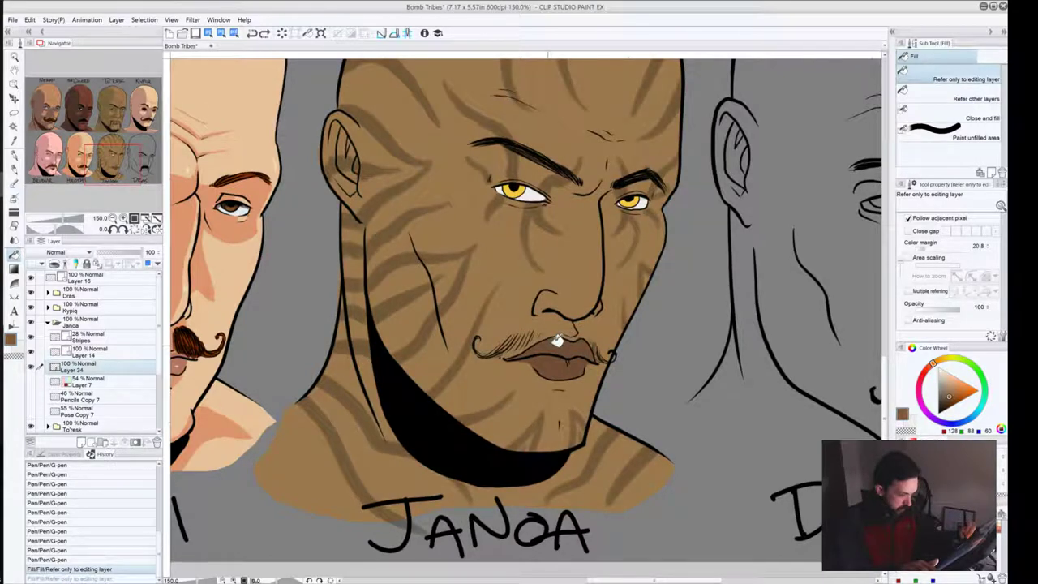
click(535, 369)
key(ctrl+z)
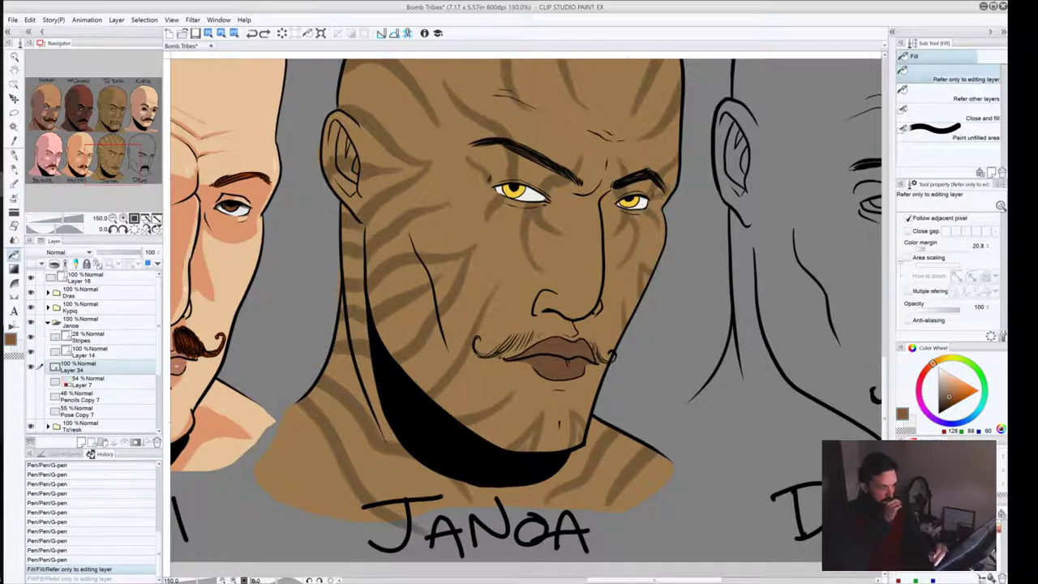
Step: Try filling Janoa's lips with the lighter brown (RGB 128, 88, 60), mix a skin brown of RGB 134, 91, 35, and undo the fill
key(ctrl+z)
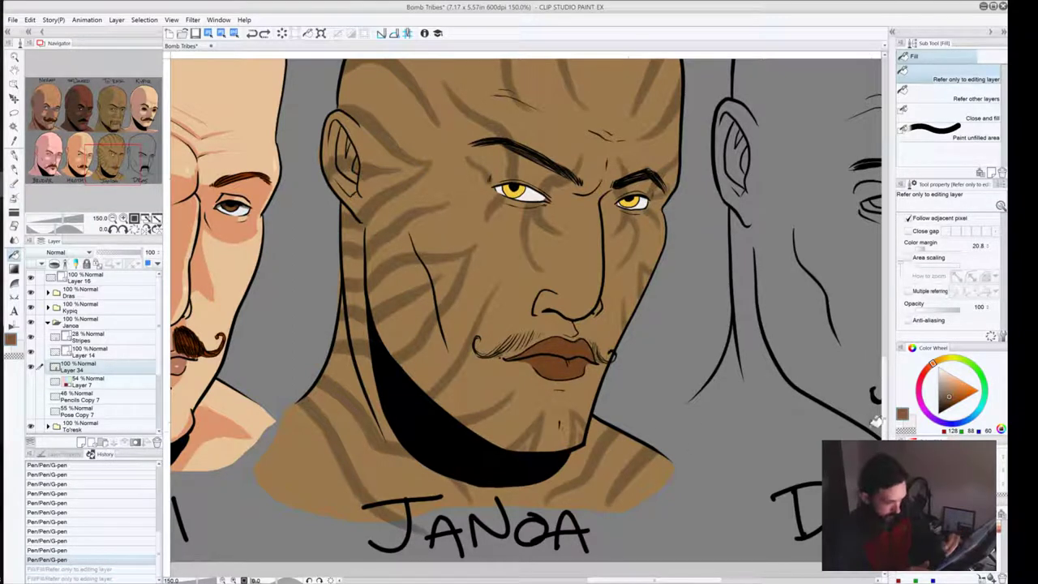
click(545, 347)
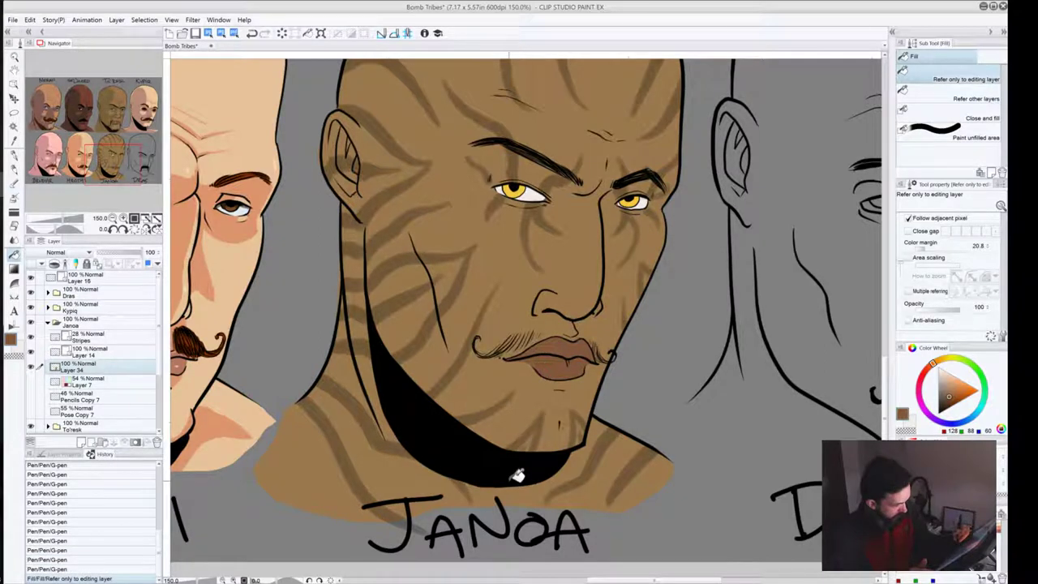
double_click(112, 219)
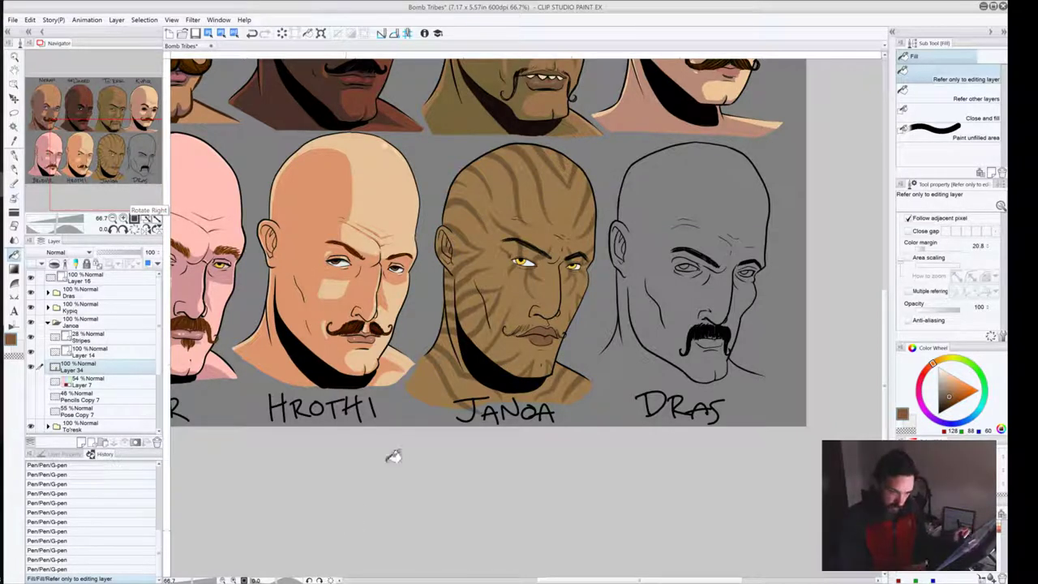
key(alt)
alt+click(427, 378)
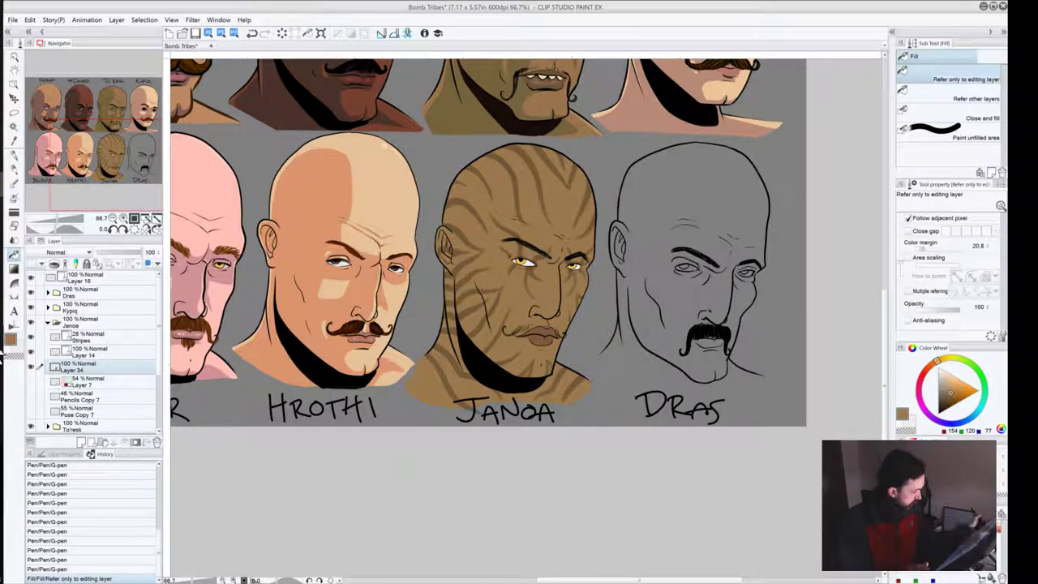
drag(950, 393, 962, 390)
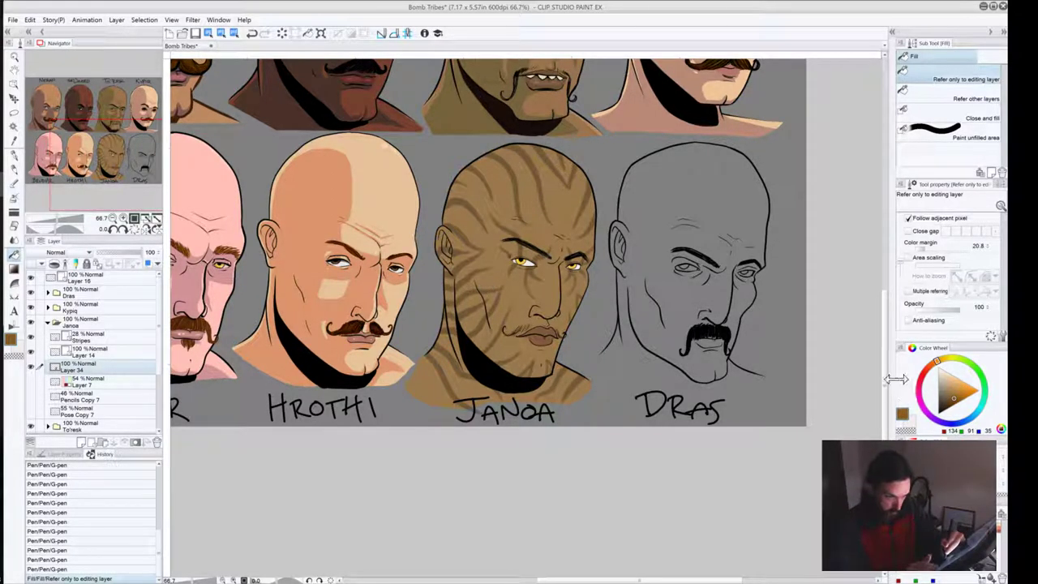
key(ctrl+z)
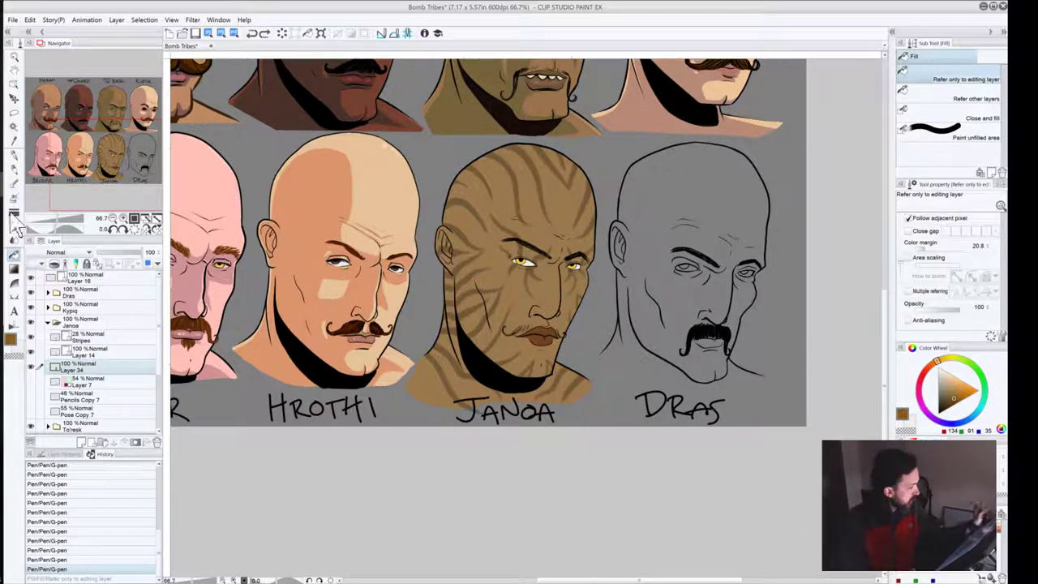
Step: Add a new raster layer directly above Janoa's base colour layer and clip it to that layer
click(14, 154)
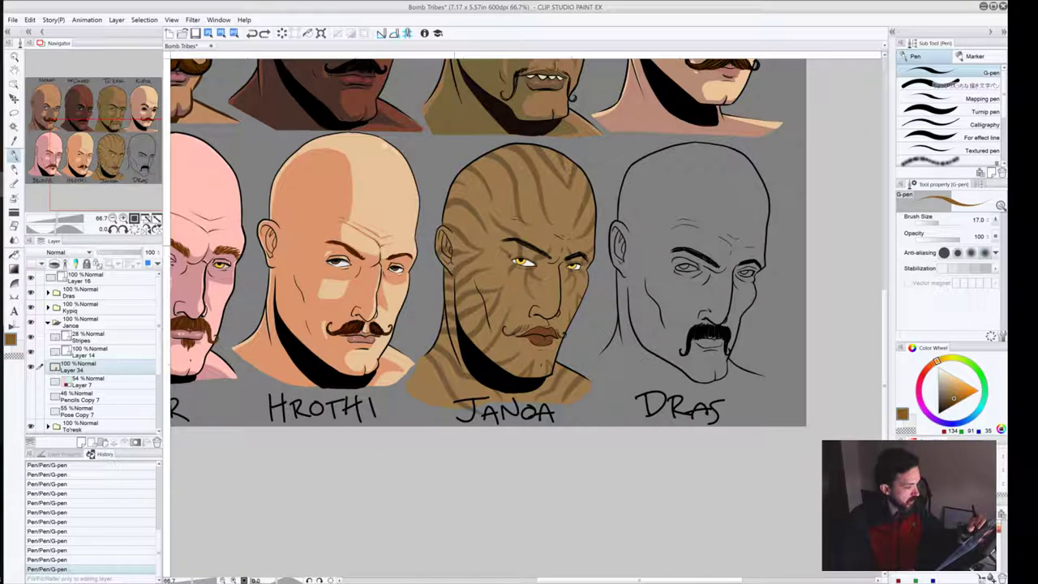
click(84, 444)
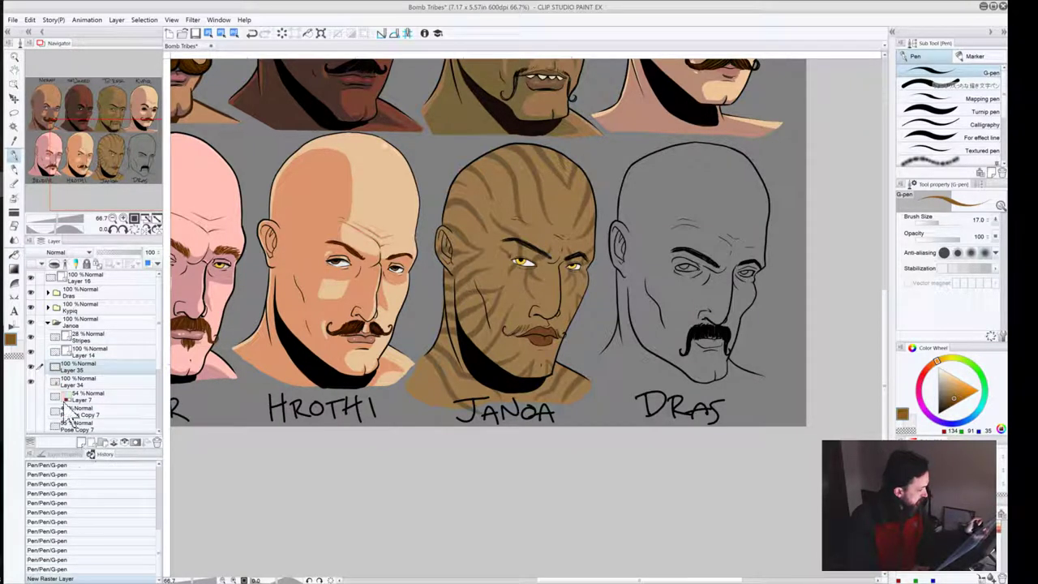
click(54, 263)
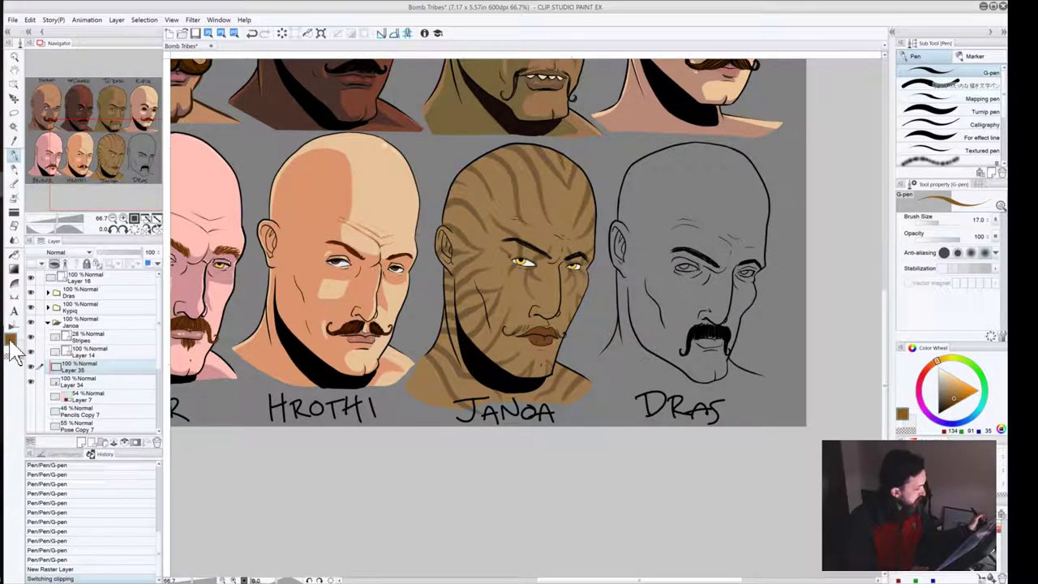
Step: Enlarge the G-pen to size 250, try a brown shadow stroke (RGB 134, 91, 35) over Janoa's temple, and undo the stroke
key(bracketright)
key(bracketright)
key(bracketright)
key(bracketright)
key(bracketright)
key(bracketright)
key(bracketright)
key(bracketright)
key(bracketright)
key(bracketright)
key(bracketright)
key(bracketright)
key(bracketright)
key(bracketright)
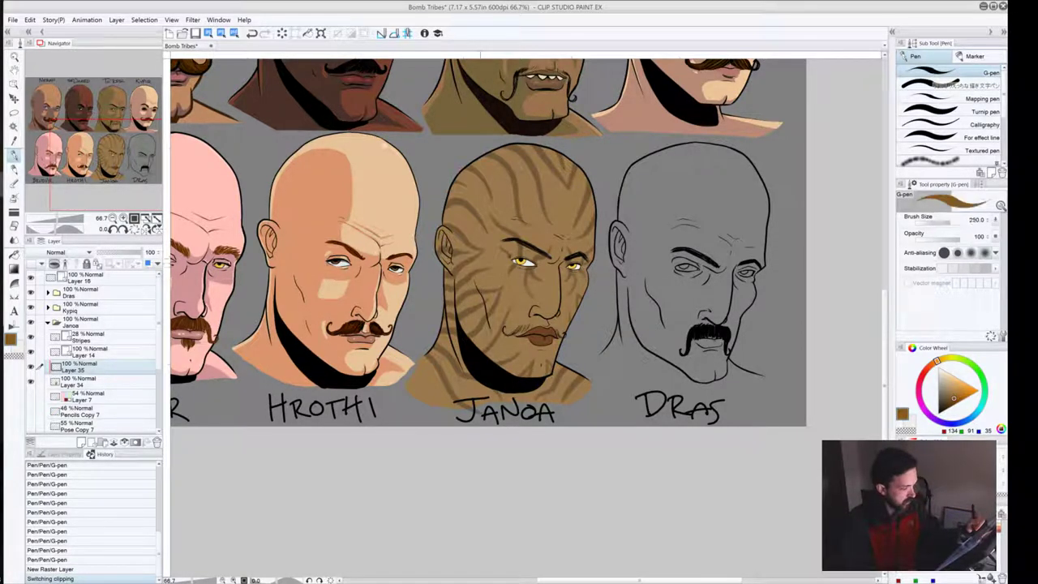
drag(483, 229, 482, 251)
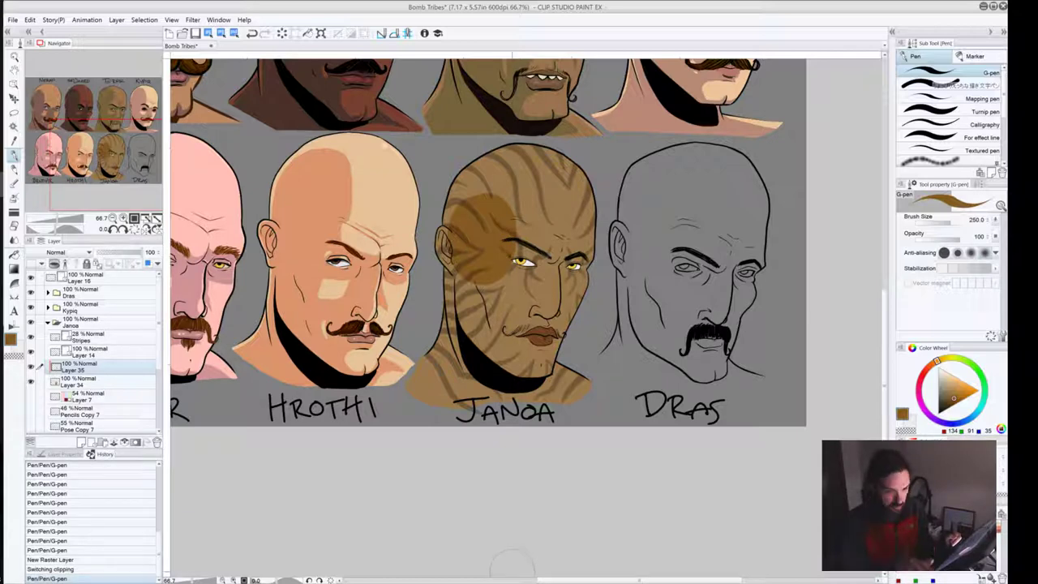
key(ctrl+z)
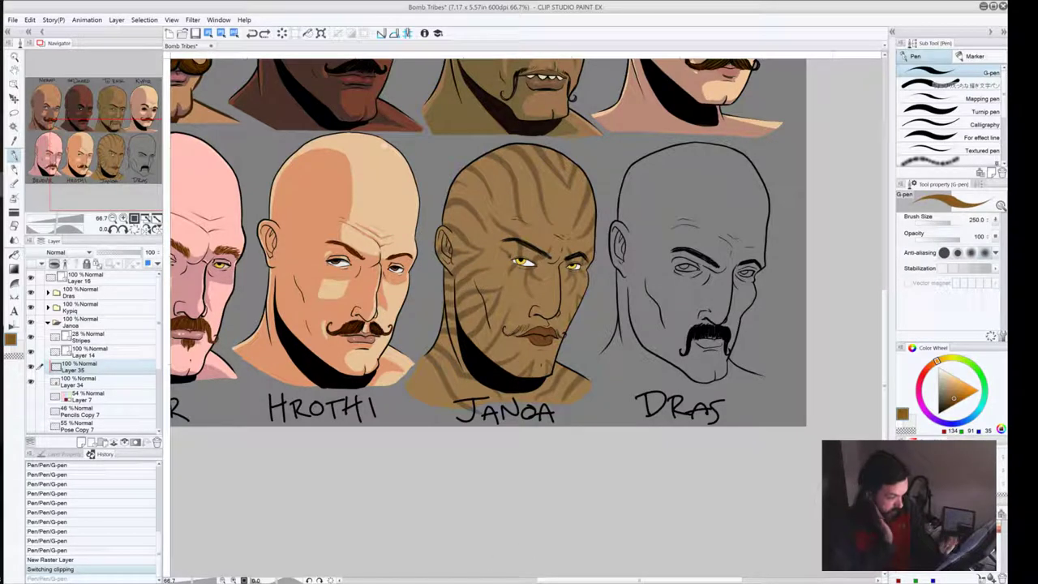
Step: Sample Janoa's skin brown, darken it, and shift its hue towards yellow to get an olive shadow colour of RGB 114, 104, 67
alt+click(516, 282)
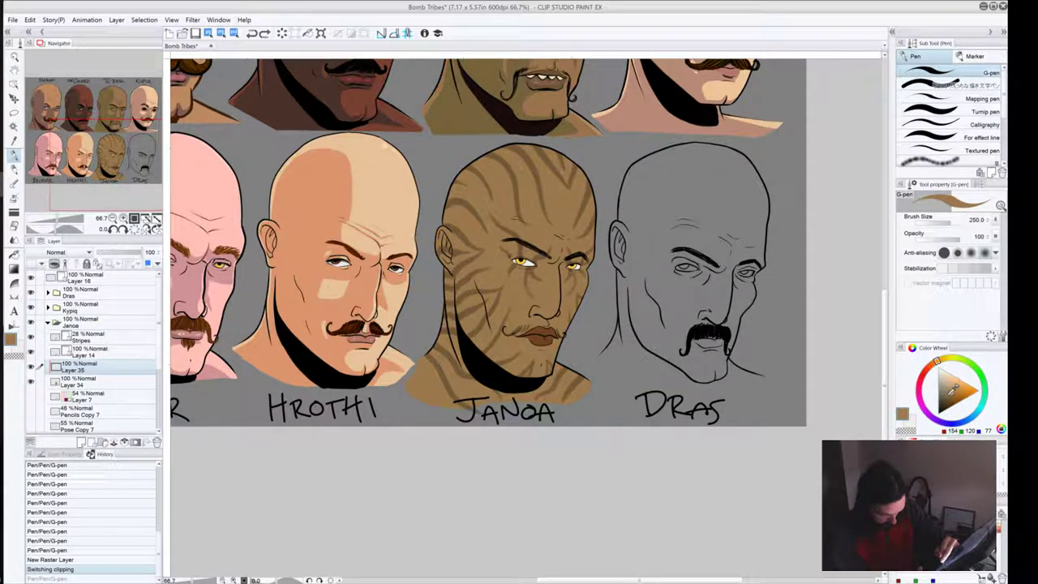
click(945, 397)
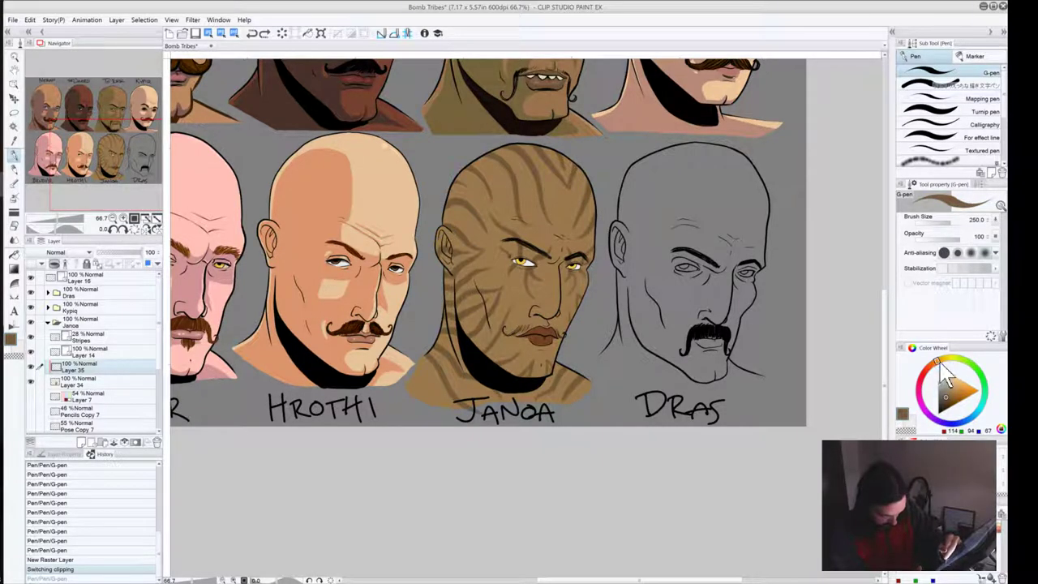
click(944, 362)
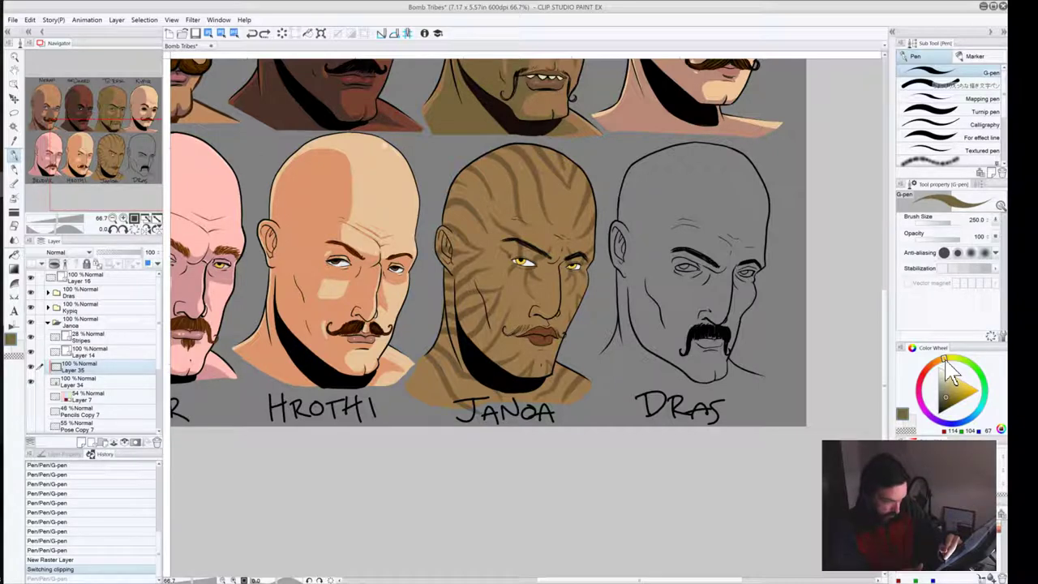
Step: Paint the olive shadow with the G-pen over the shaded side of Janoa's forehead and face, around the far eye, and across the neck and shoulder
mouse_move(483, 203)
mouse_down()
mouse_move(475, 243)
mouse_move(476, 220)
mouse_move(490, 230)
mouse_move(490, 206)
mouse_move(478, 211)
mouse_move(461, 319)
mouse_move(463, 403)
mouse_up()
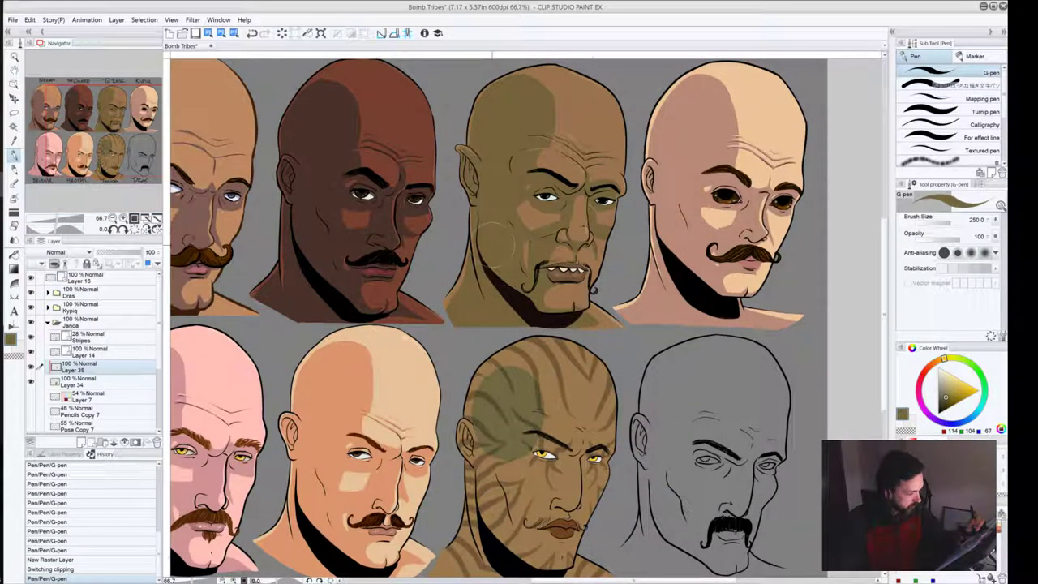
drag(474, 459, 474, 506)
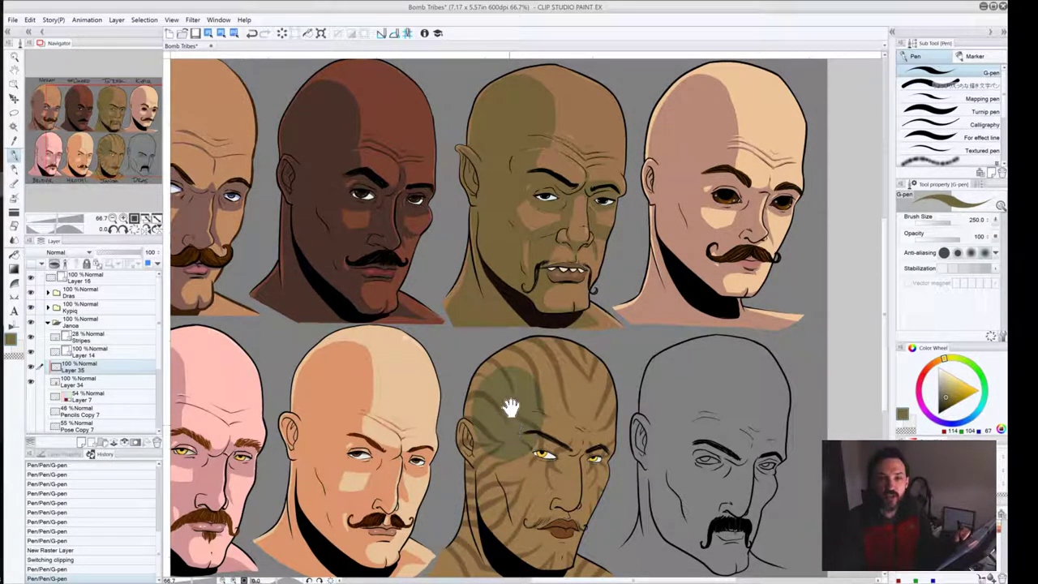
drag(493, 424, 496, 298)
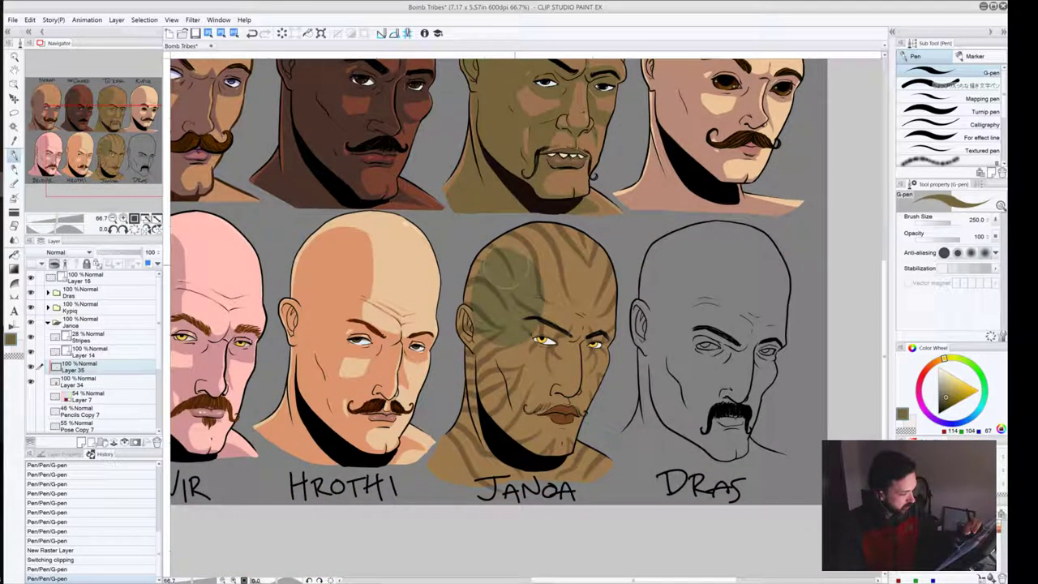
mouse_move(531, 312)
mouse_down()
mouse_move(539, 357)
mouse_move(568, 357)
mouse_move(549, 340)
mouse_move(542, 389)
mouse_move(519, 430)
mouse_move(531, 454)
mouse_move(486, 381)
mouse_move(489, 341)
mouse_move(468, 375)
mouse_move(510, 294)
mouse_move(494, 315)
mouse_move(510, 318)
mouse_up()
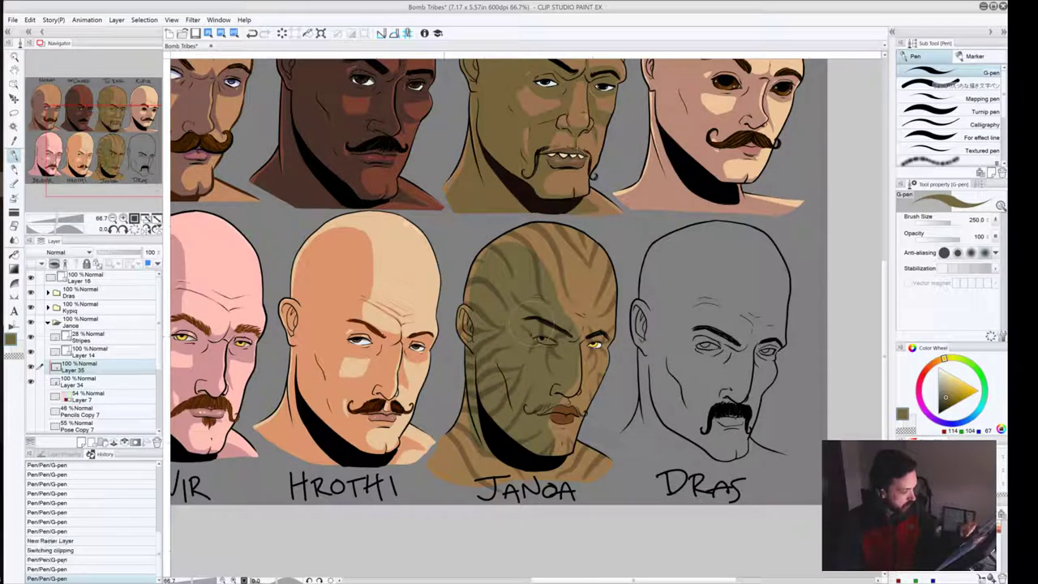
drag(591, 346, 556, 371)
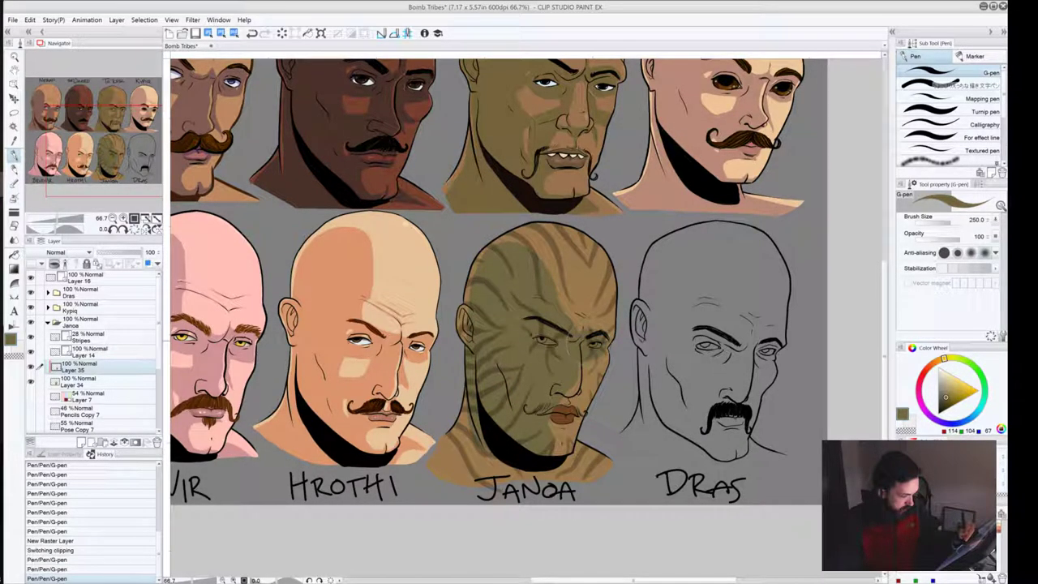
drag(590, 339, 603, 360)
click(604, 358)
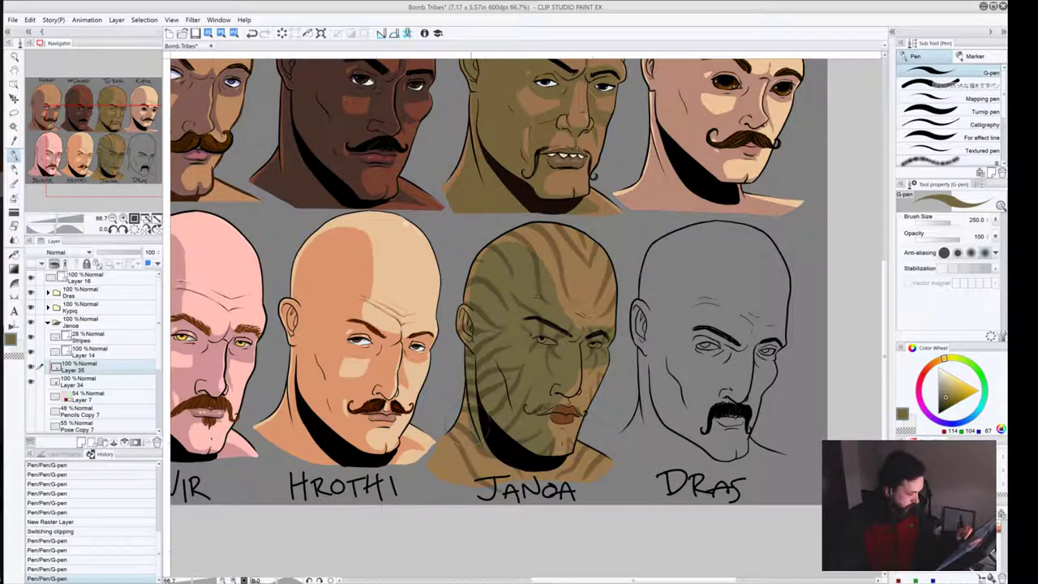
mouse_move(469, 424)
mouse_down()
mouse_move(455, 430)
mouse_move(463, 465)
mouse_move(537, 460)
mouse_move(579, 474)
mouse_move(529, 464)
mouse_up()
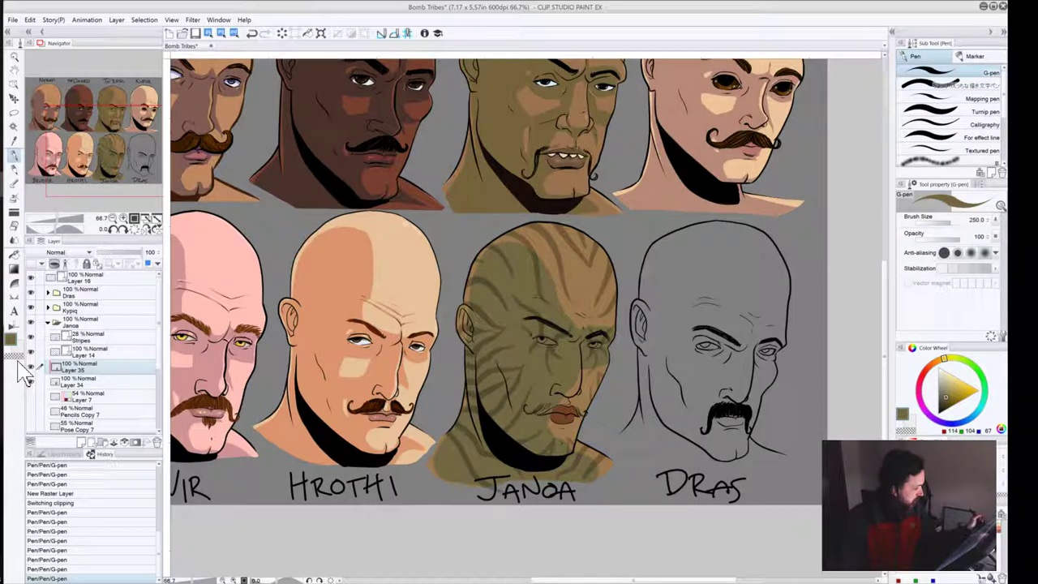
Step: Lower the opacity of Janoa's shadow layer to 93%
click(123, 219)
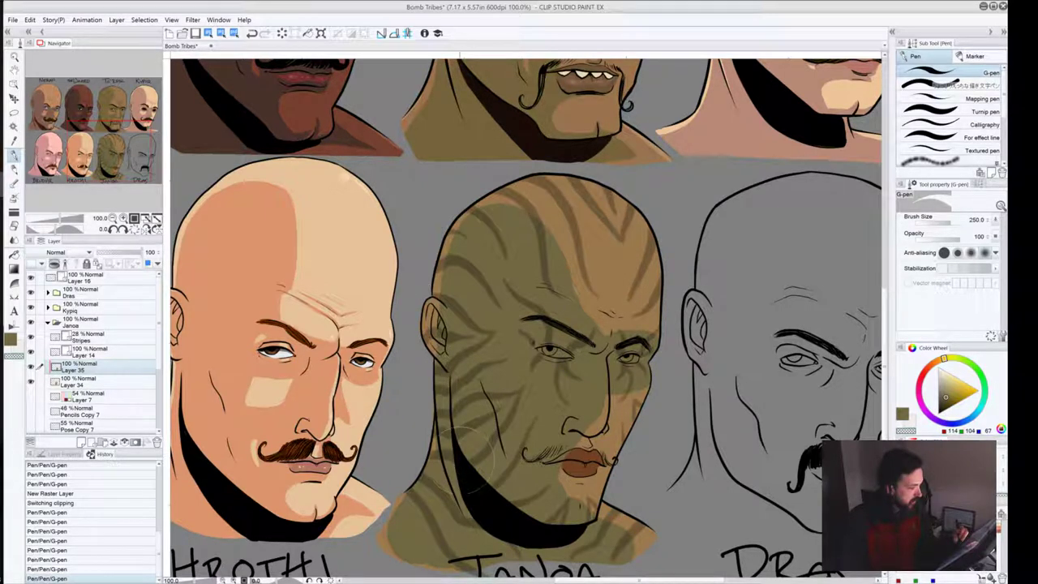
click(138, 253)
drag(138, 254, 139, 256)
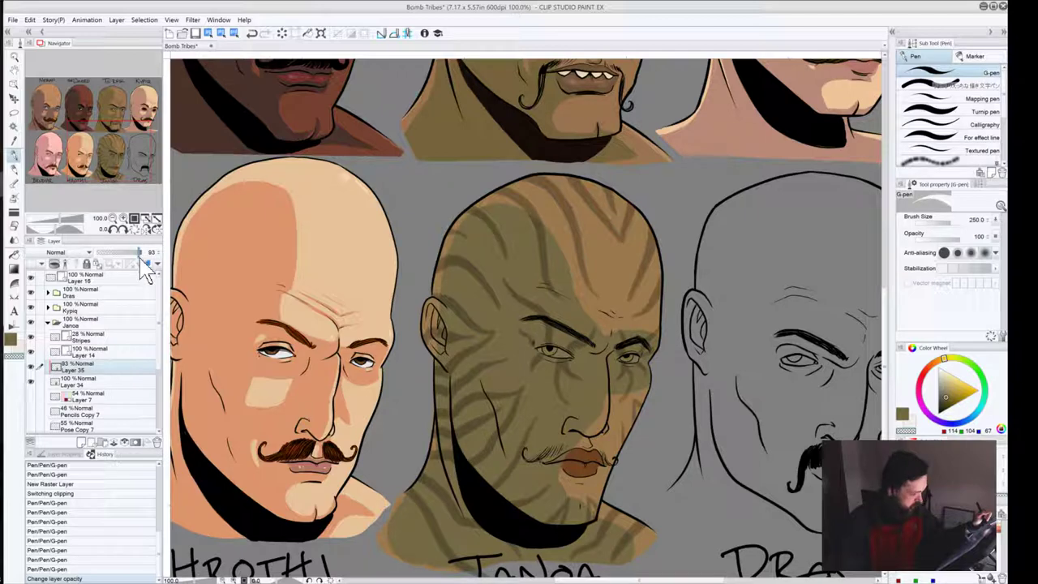
Step: Reduce the G-pen to size 40 and erase the shadow's outer edge in transparent colour along the top and front of Janoa's forehead
click(124, 220)
click(124, 220)
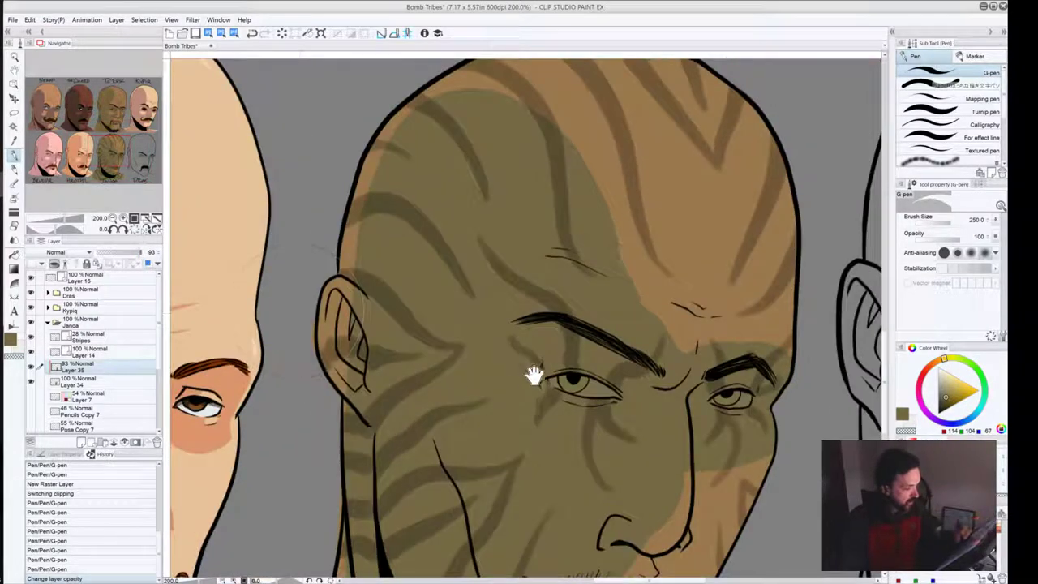
drag(536, 374, 458, 392)
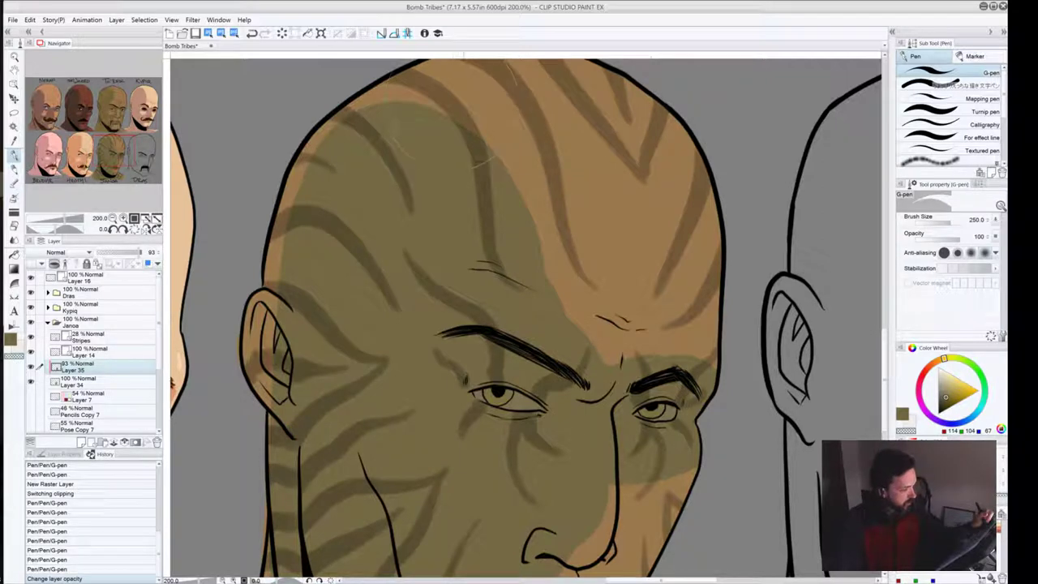
key([)
key([)
key([)
key([)
key([)
key([)
key([)
key([)
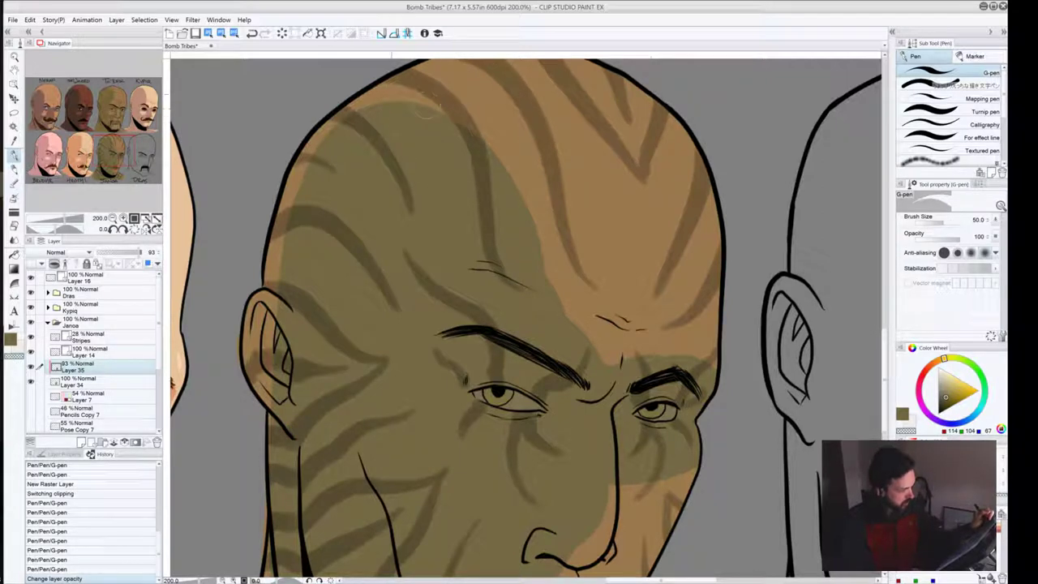
key(bracketleft)
key(bracketleft)
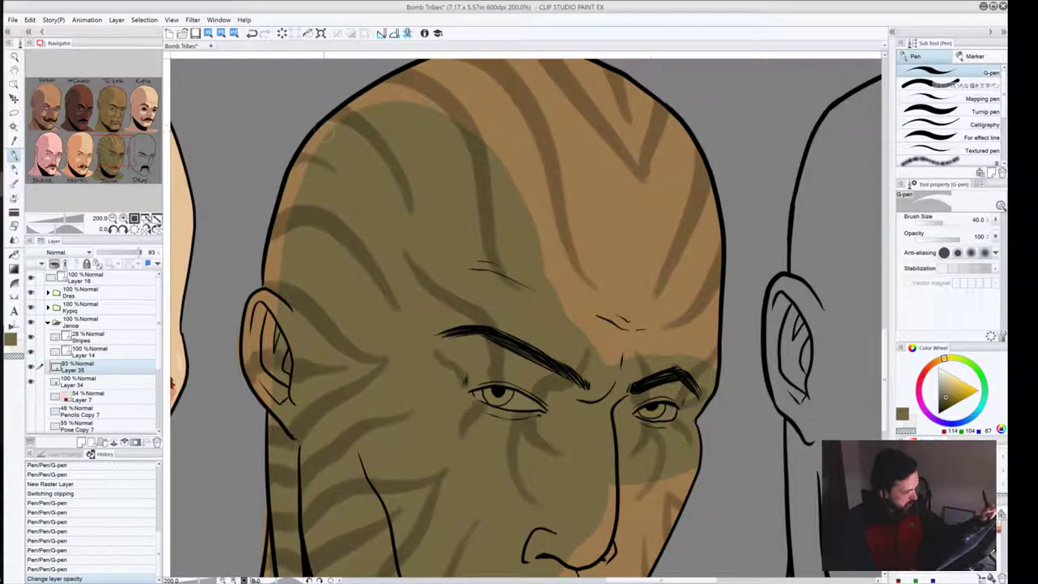
mouse_move(347, 116)
mouse_down()
mouse_move(485, 152)
mouse_move(535, 235)
mouse_up()
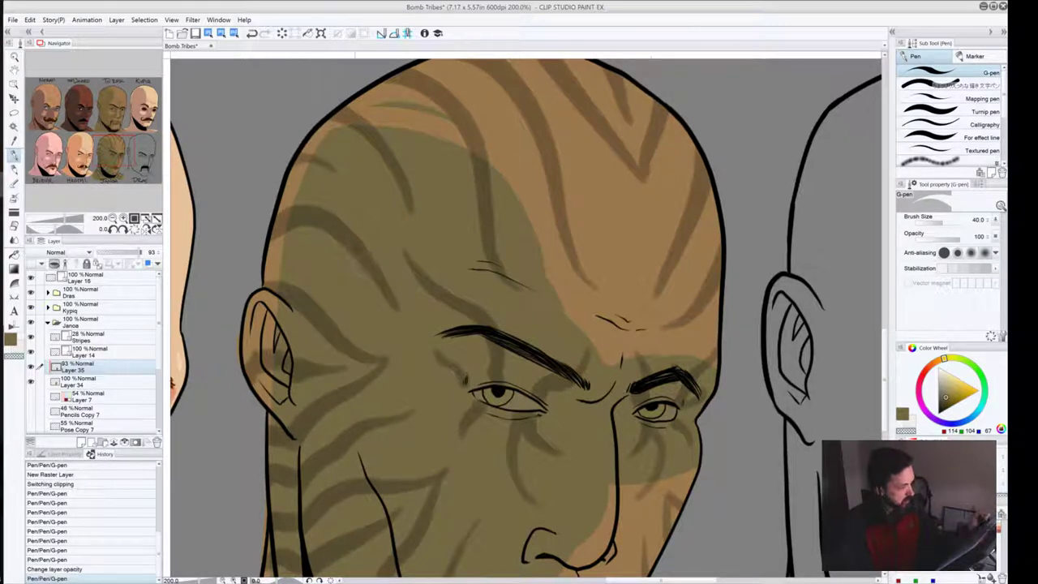
key(ctrl+z)
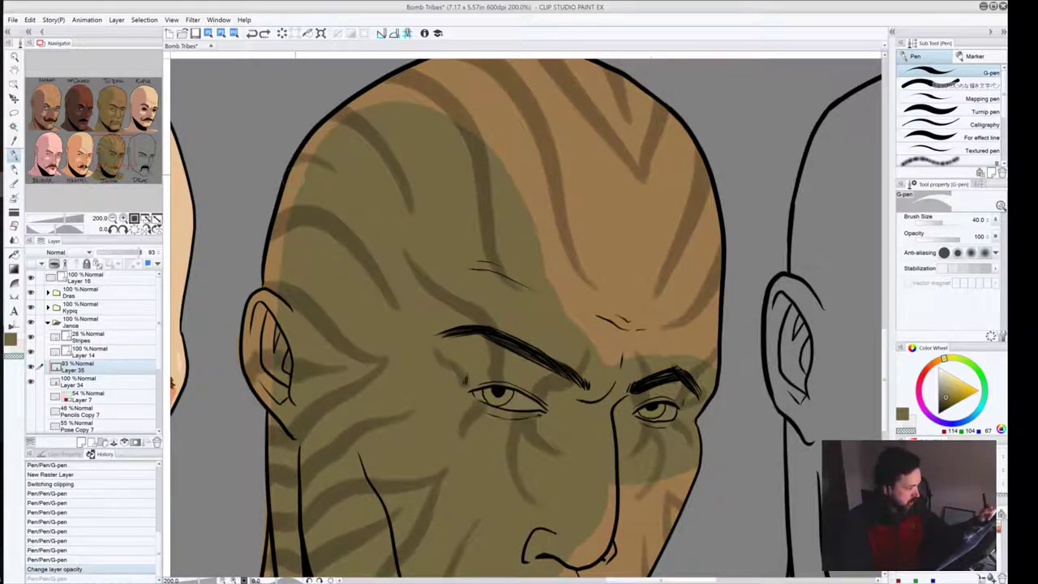
mouse_move(353, 115)
mouse_down()
mouse_move(537, 285)
mouse_move(533, 341)
mouse_up()
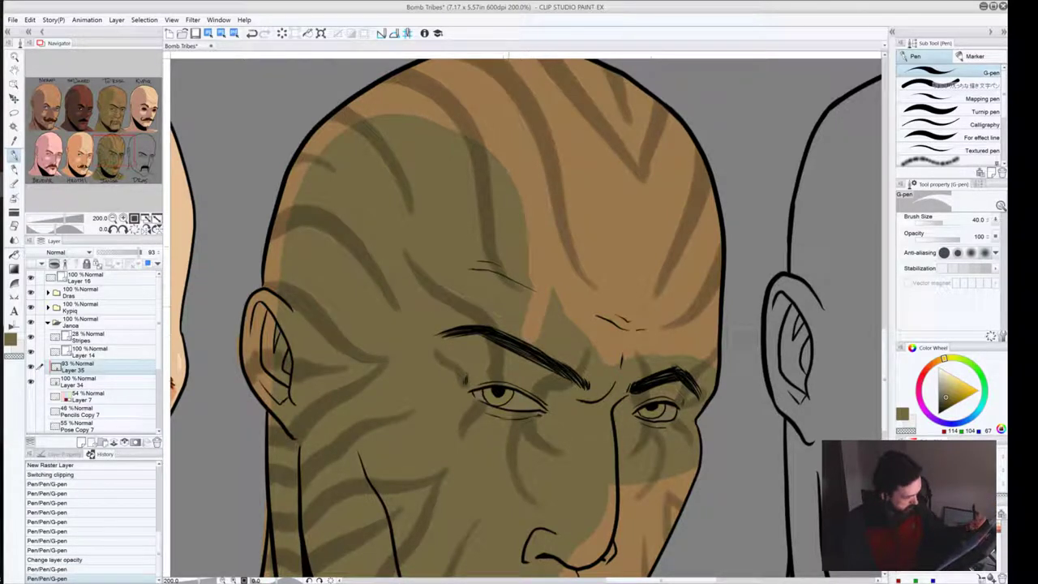
Step: Trim the shadow's front edge on Janoa's forehead further inward, down to above the near eyebrow
mouse_move(508, 173)
mouse_down()
mouse_move(526, 229)
mouse_move(499, 348)
mouse_move(515, 300)
mouse_move(495, 330)
mouse_move(512, 331)
mouse_move(511, 173)
mouse_up()
key(ctrl+z)
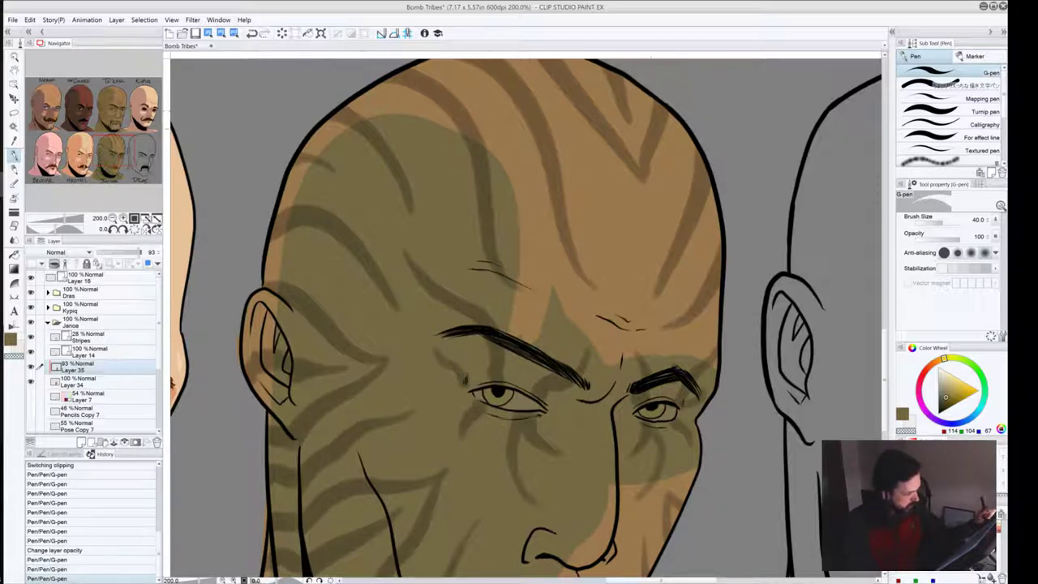
mouse_move(510, 227)
mouse_down()
mouse_move(496, 159)
mouse_move(477, 176)
mouse_up()
key(ctrl+z)
key(ctrl+z)
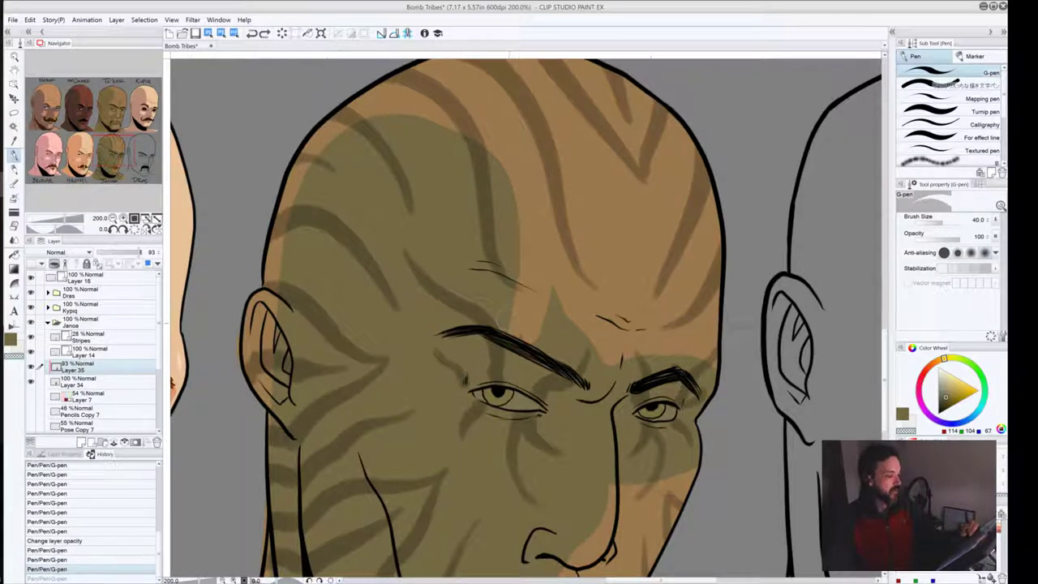
key(ctrl+y)
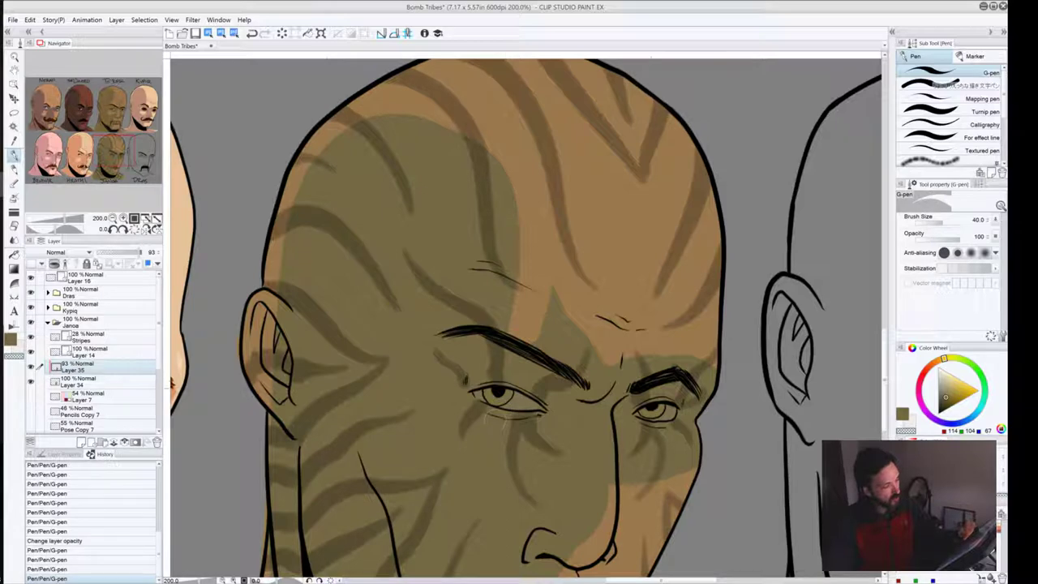
drag(410, 382, 514, 287)
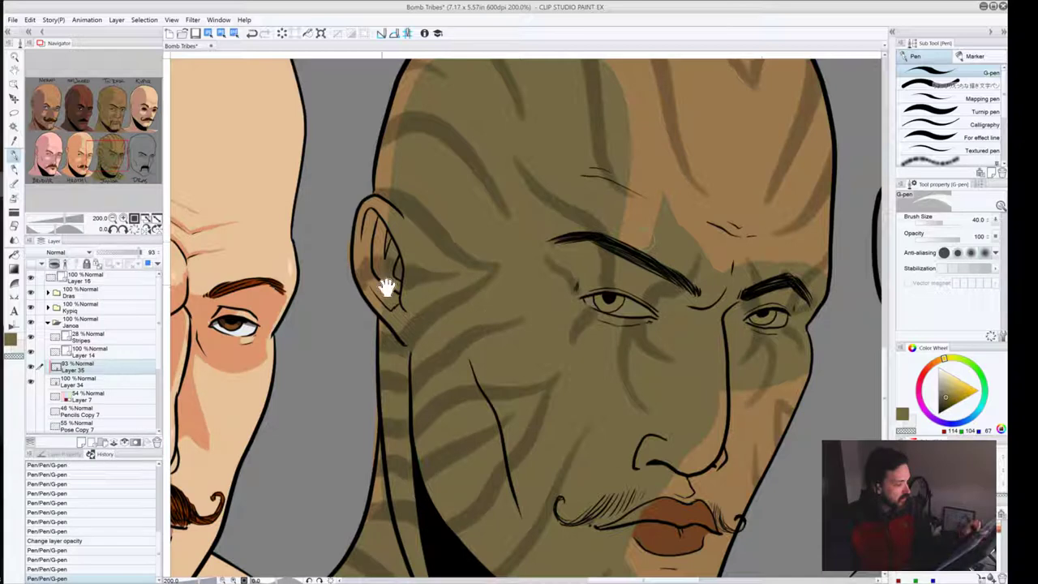
Step: Trim the shadow with the G-pen in transparent colour around Janoa's far eye and the outer brow
drag(387, 285, 630, 327)
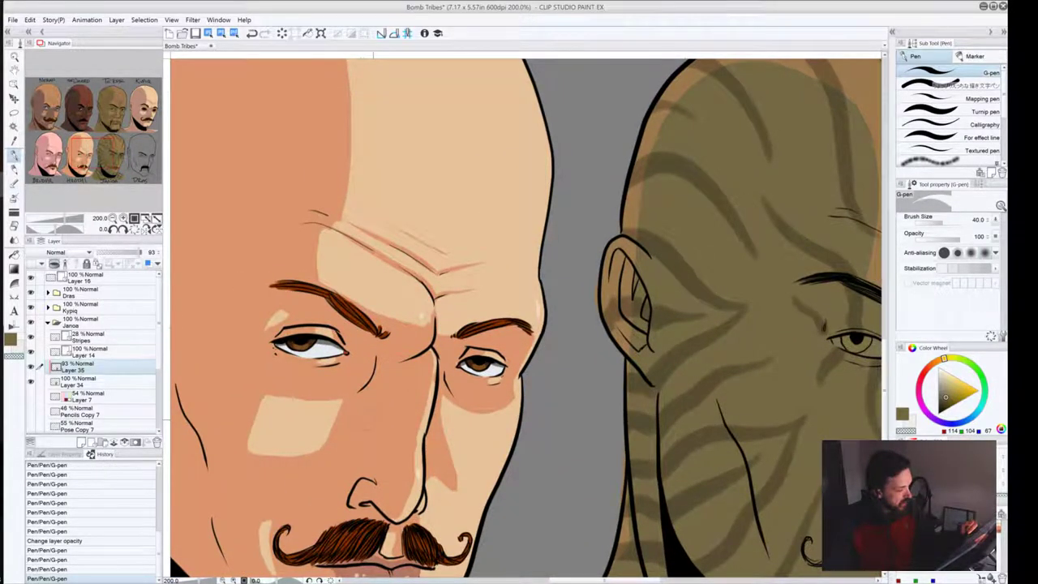
drag(842, 366, 730, 308)
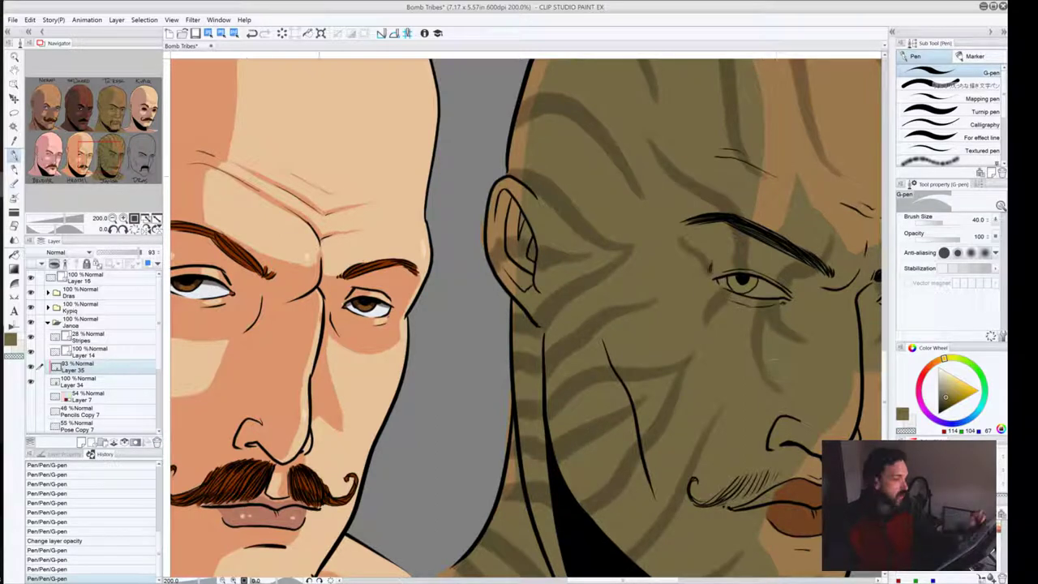
click(115, 220)
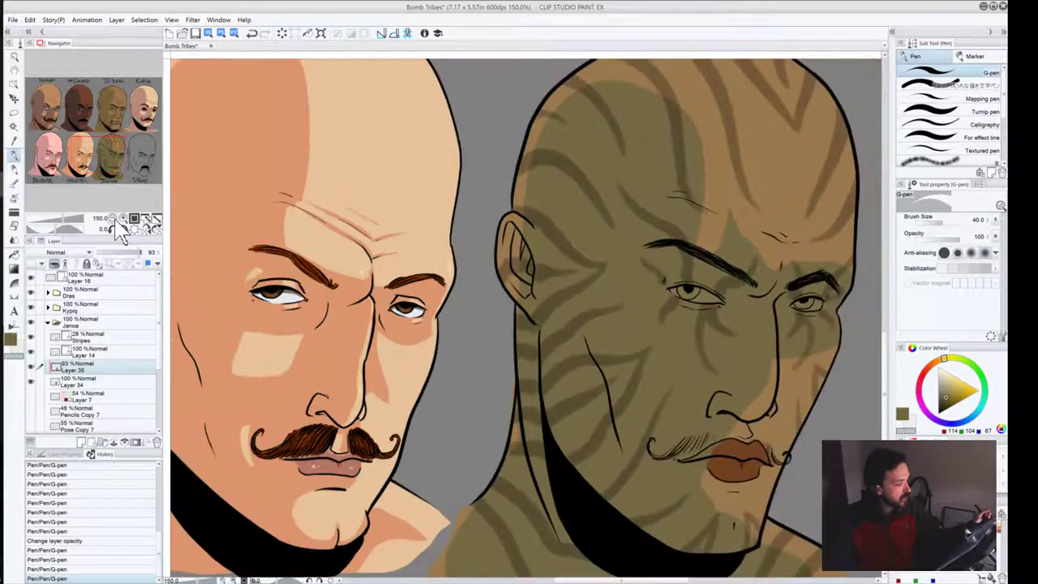
click(116, 221)
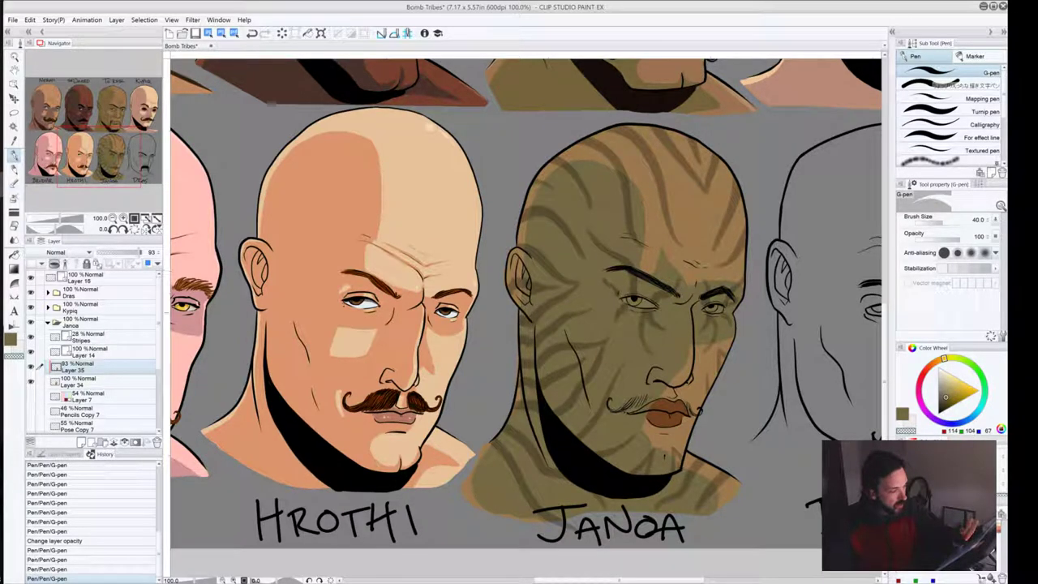
drag(353, 379, 449, 430)
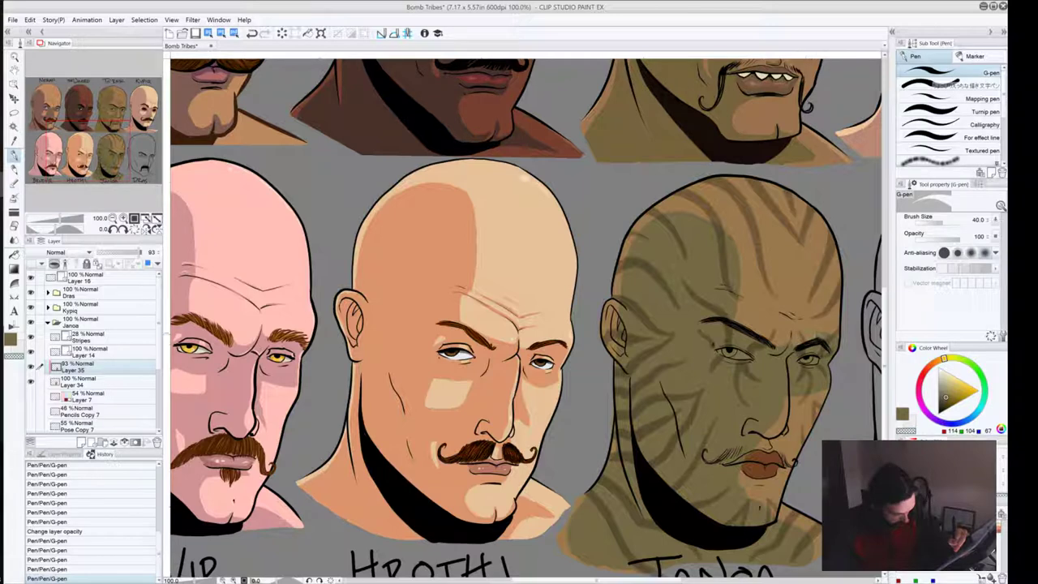
drag(827, 336, 838, 353)
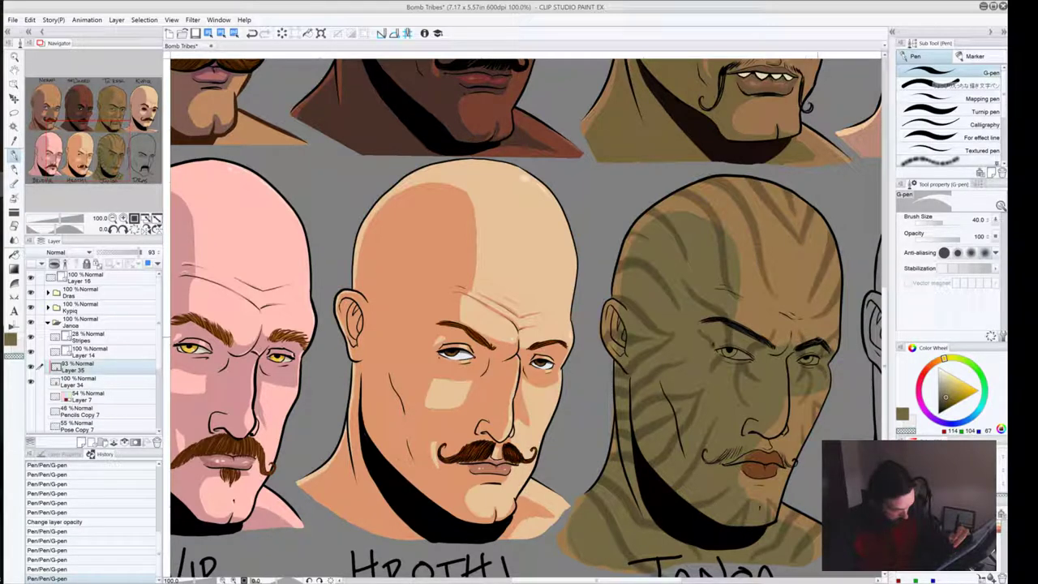
click(817, 337)
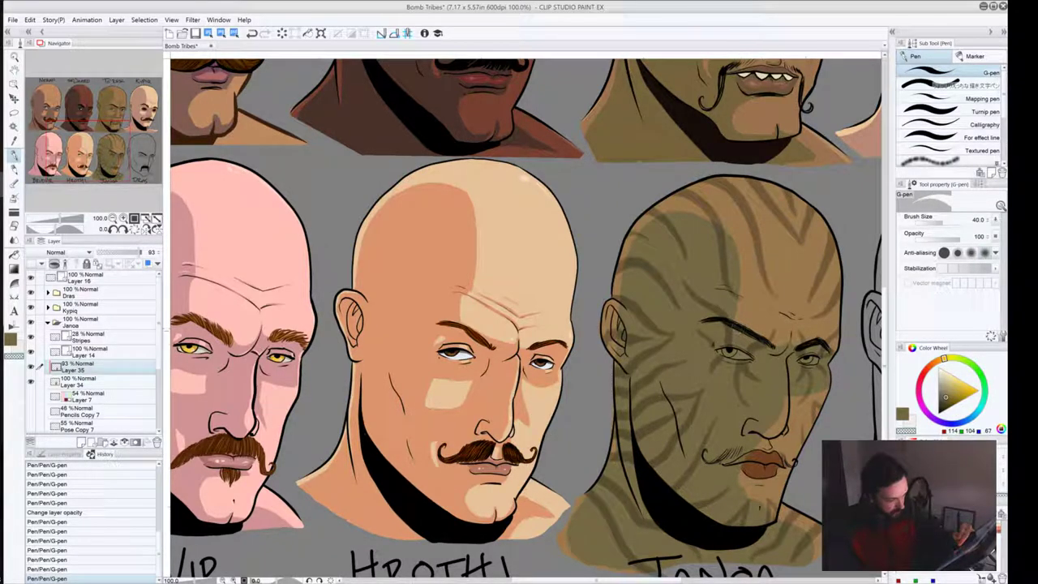
Step: Erase the shadow over both of Janoa's eyes to expose the whites and yellow irises, and trim it along the nose bridge
drag(727, 350, 738, 353)
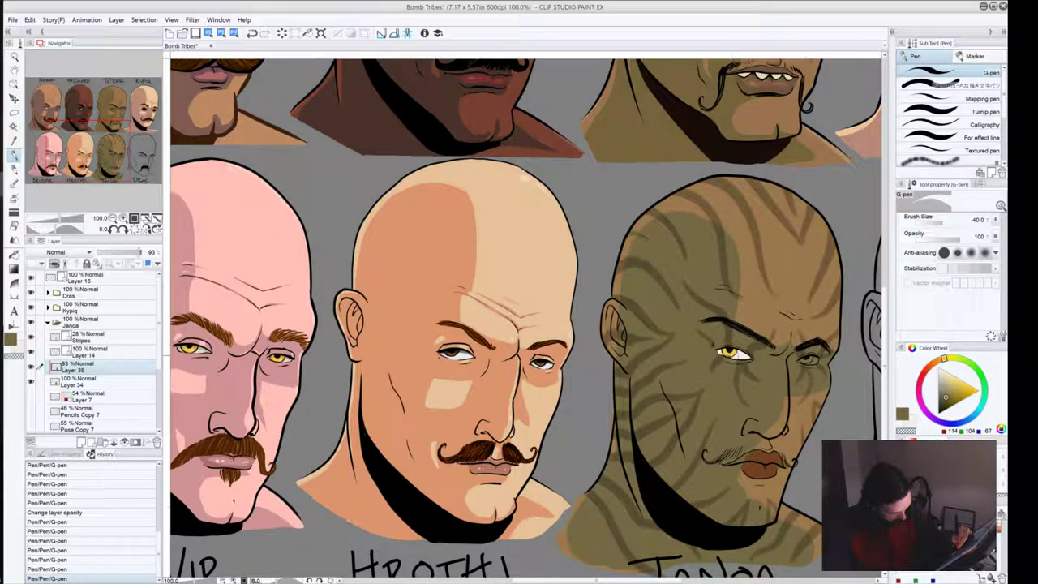
drag(722, 349, 736, 350)
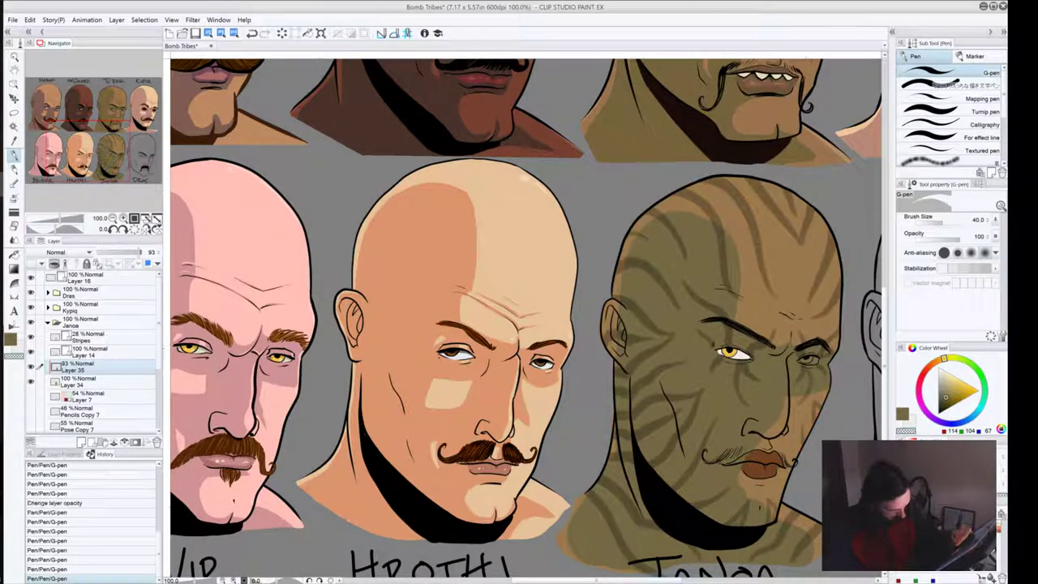
mouse_move(798, 360)
mouse_down()
mouse_move(816, 363)
mouse_move(802, 361)
mouse_up()
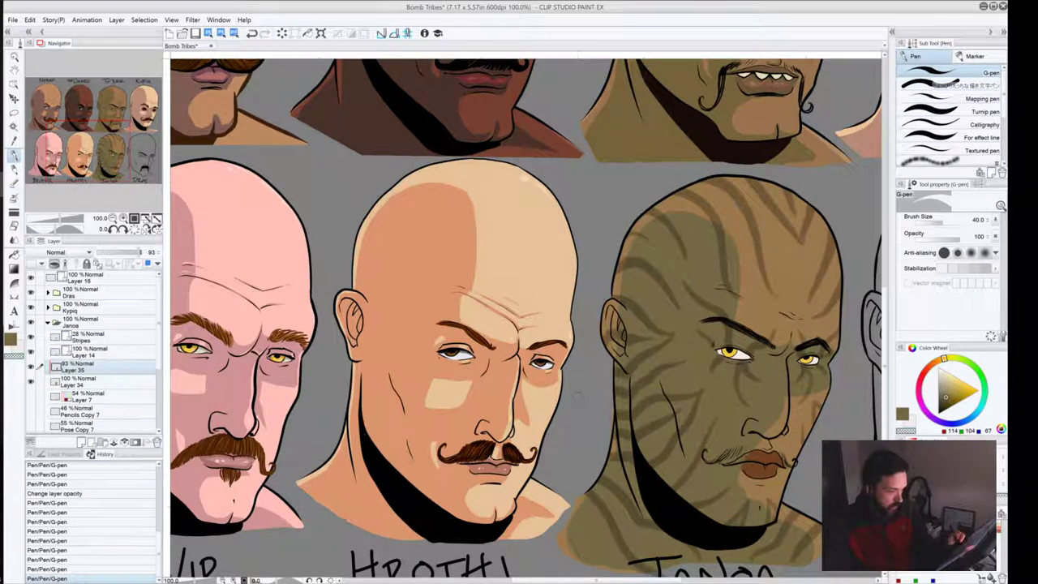
drag(785, 359, 784, 396)
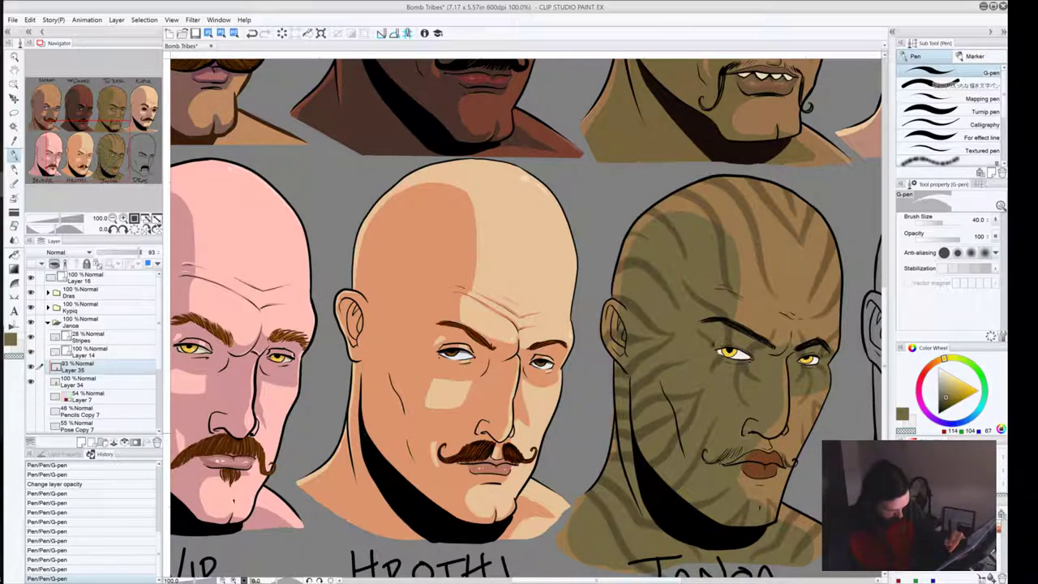
Step: Touch up the olive shadow under Janoa's nose, then erase it from the lips and chin in transparent colour
click(10, 339)
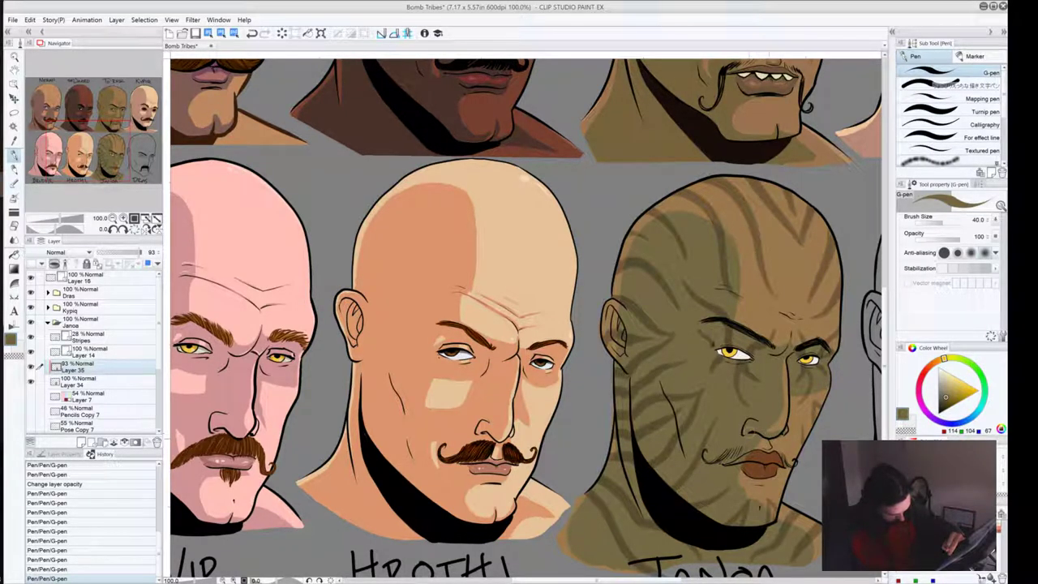
drag(749, 433, 774, 429)
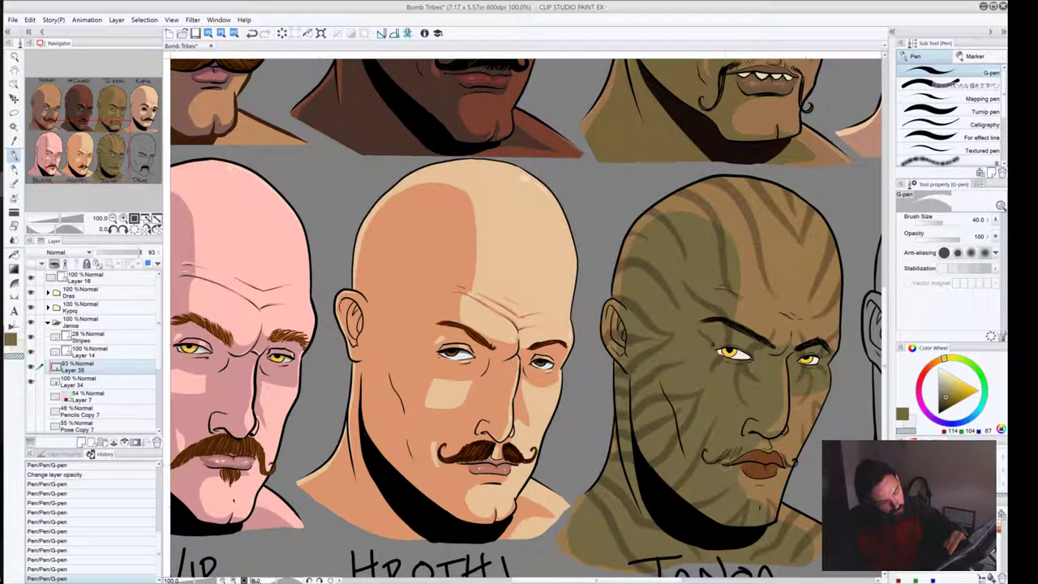
click(754, 507)
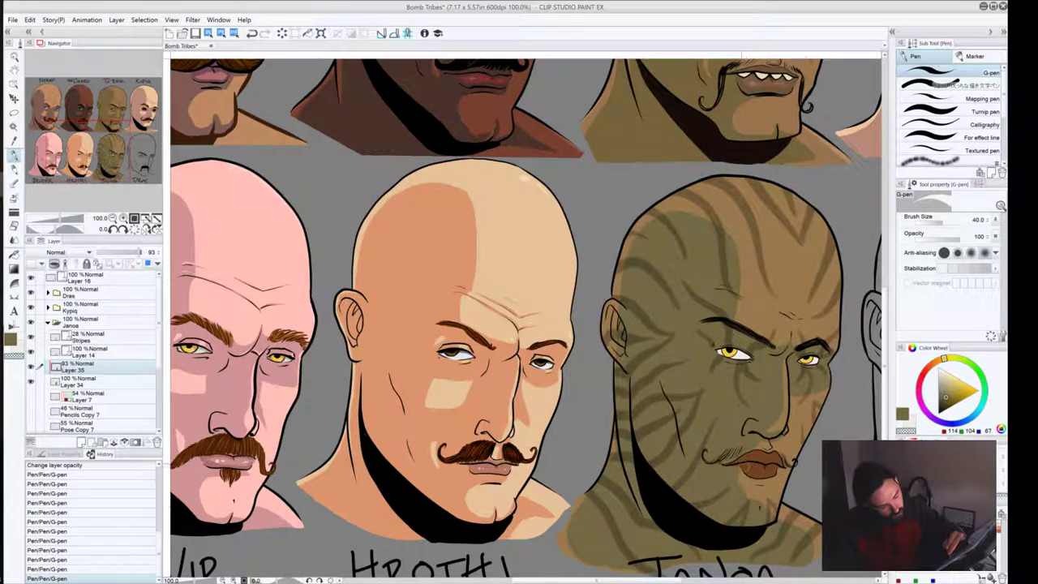
drag(735, 464, 752, 465)
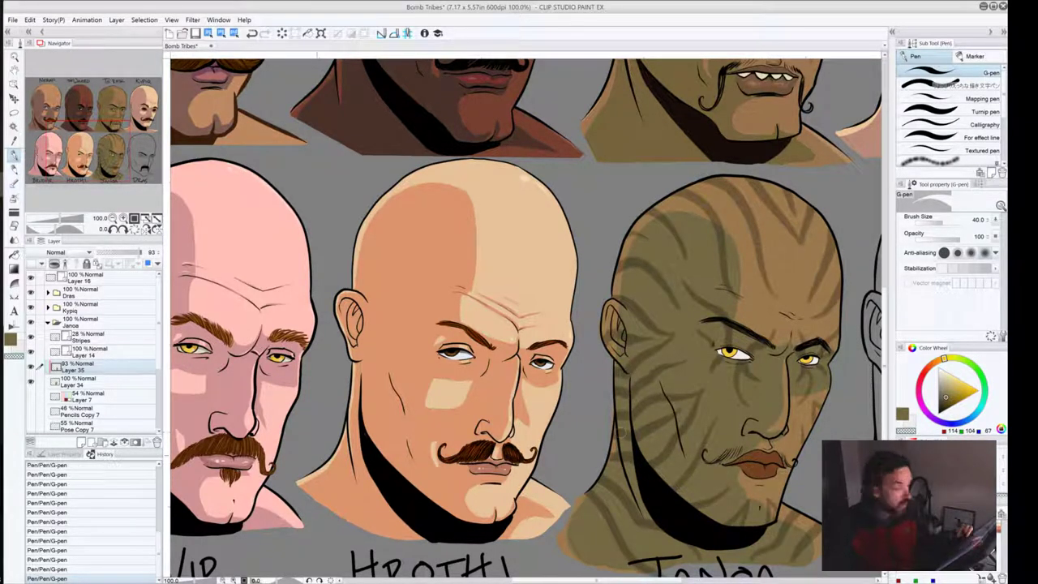
click(11, 338)
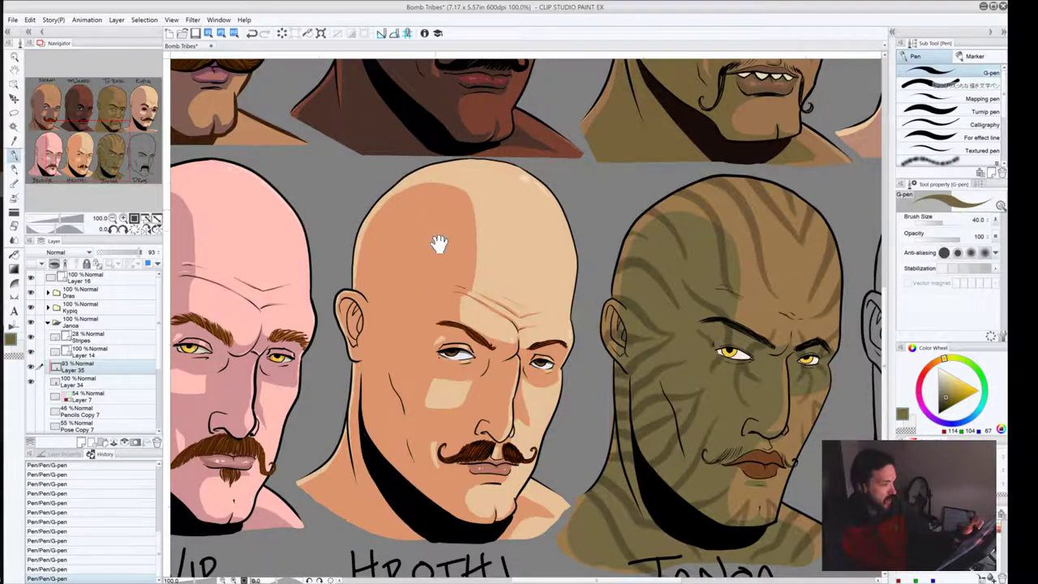
Step: Refine the olive shadow beneath Janoa's lower lip and around the chin highlight, comparing the last stroke with undo and redo
drag(439, 243, 431, 181)
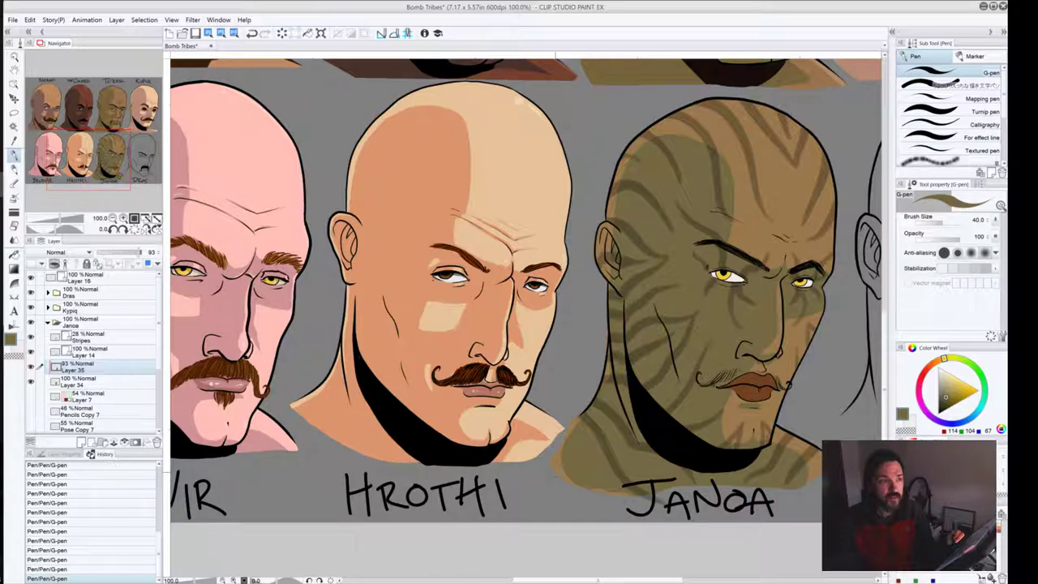
key(ctrl+z)
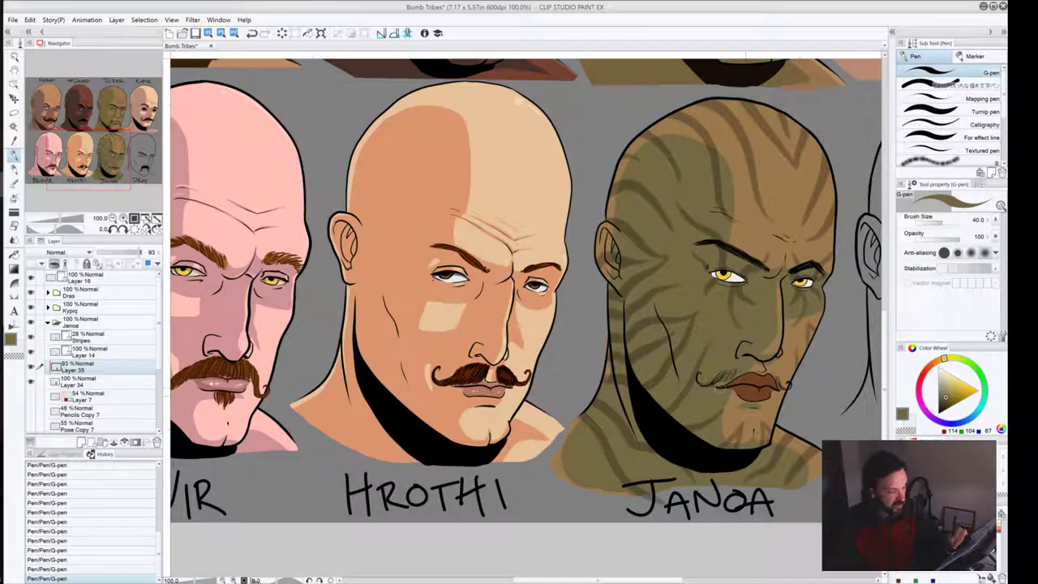
click(31, 352)
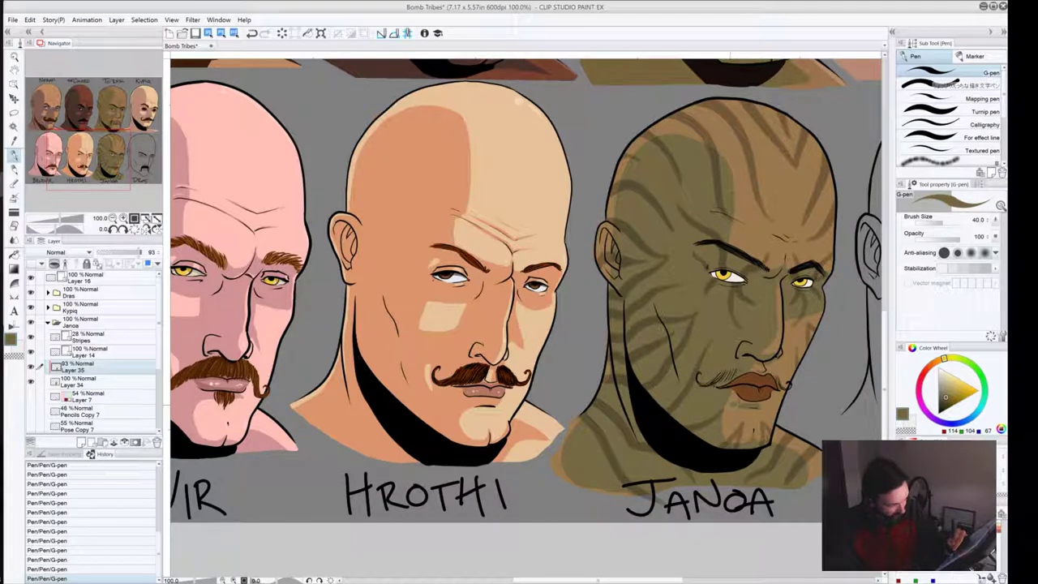
drag(734, 397, 738, 400)
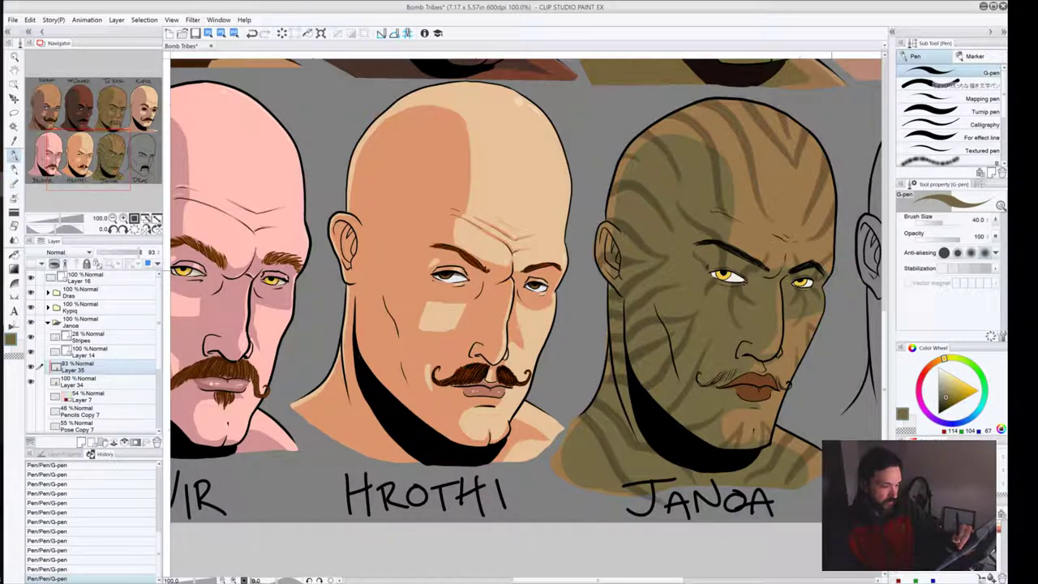
key(ctrl+z)
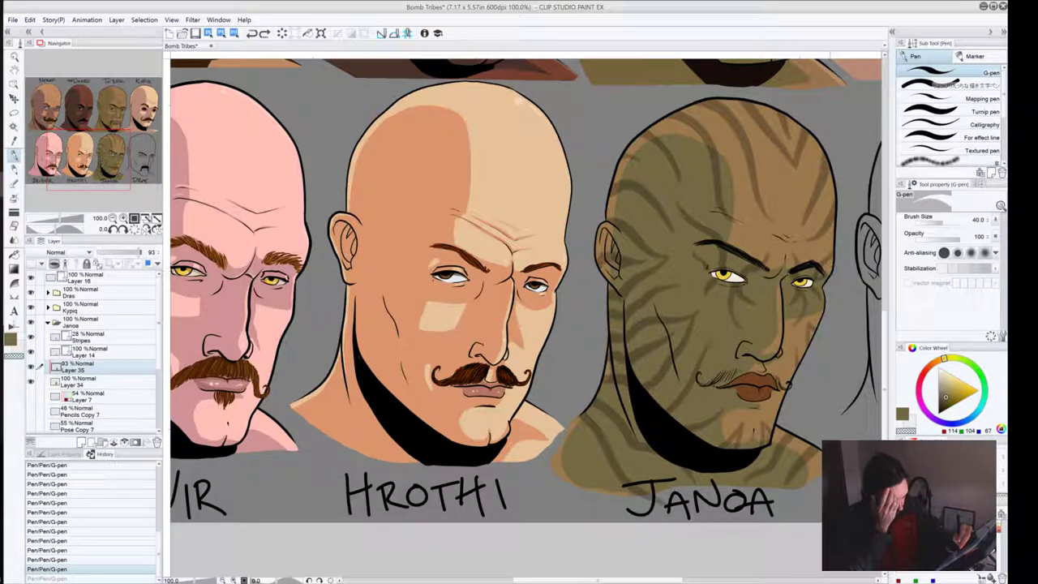
key(ctrl+y)
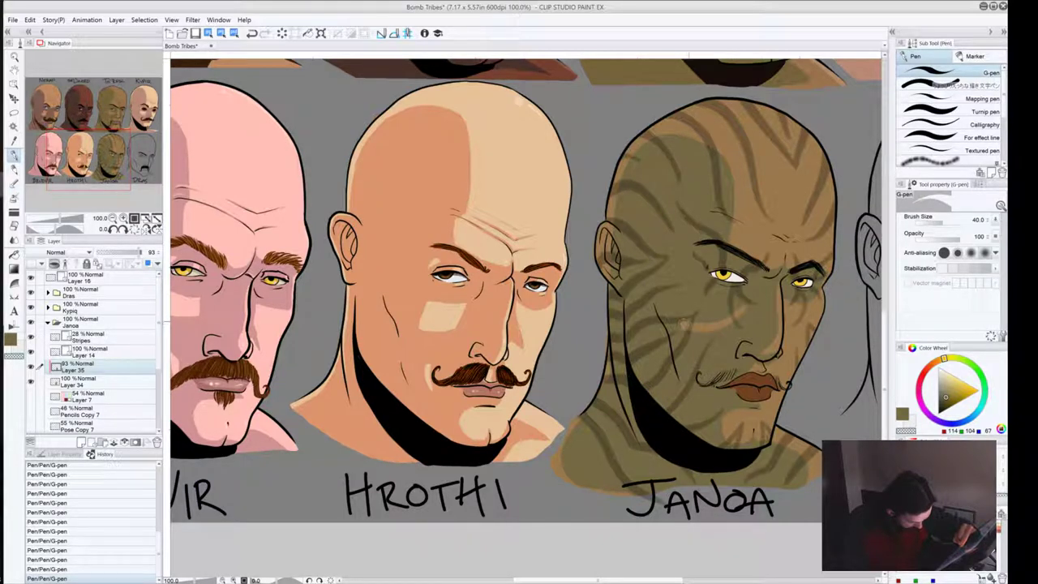
Step: Erase a squarish highlight out of the shadow on Janoa's near cheek and a small one beside the moustache tip
mouse_move(691, 322)
mouse_down()
mouse_move(698, 307)
mouse_move(737, 305)
mouse_move(699, 322)
mouse_up()
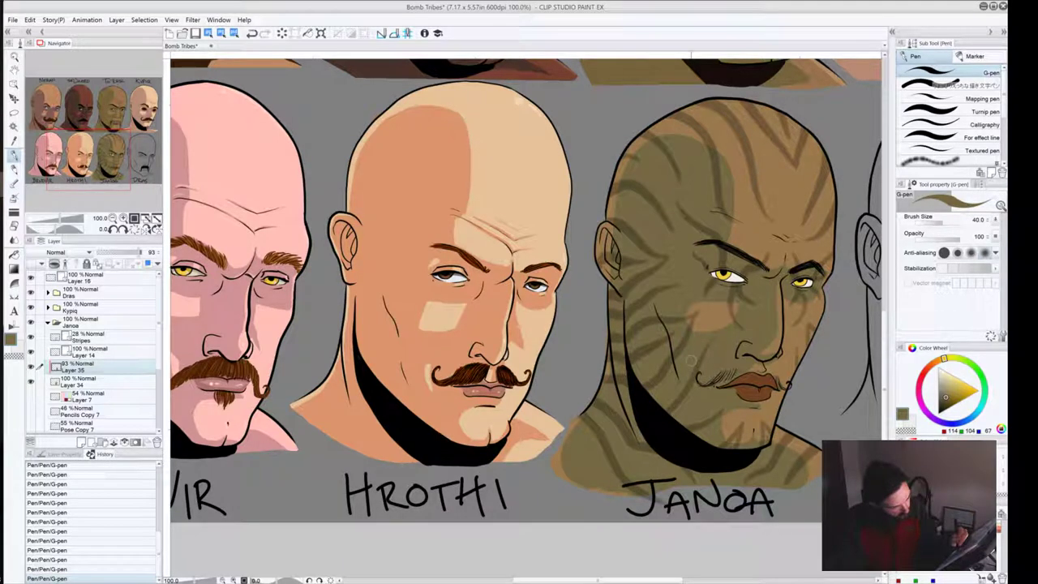
click(15, 356)
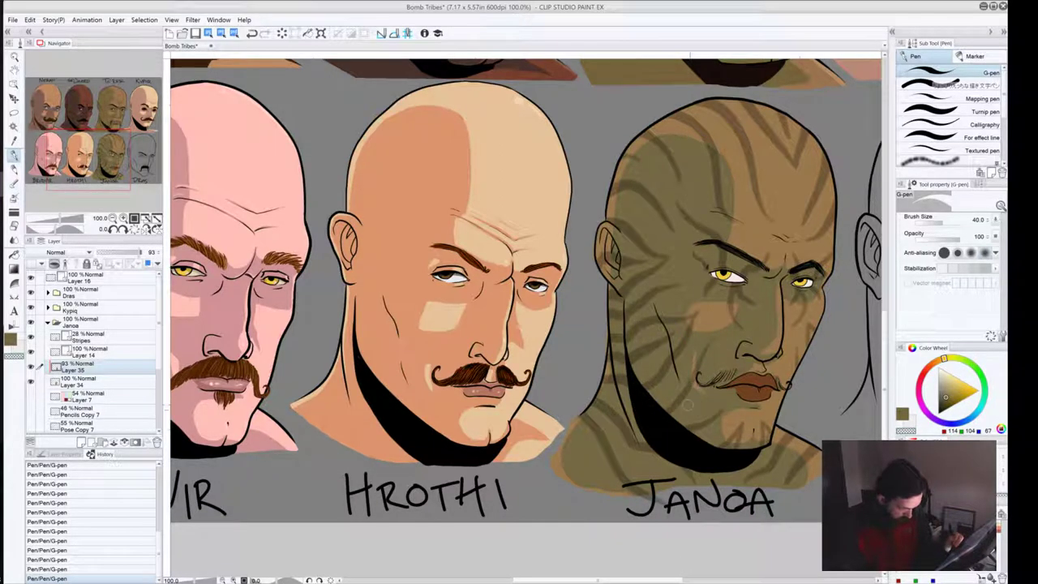
mouse_move(694, 386)
mouse_down()
mouse_move(691, 354)
mouse_move(693, 396)
mouse_up()
key(ctrl+z)
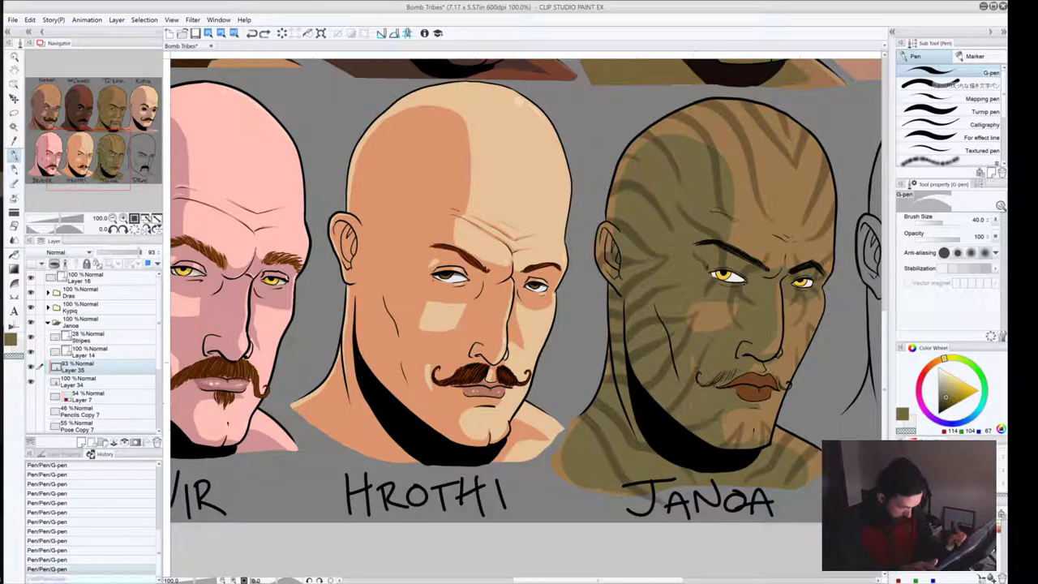
click(693, 391)
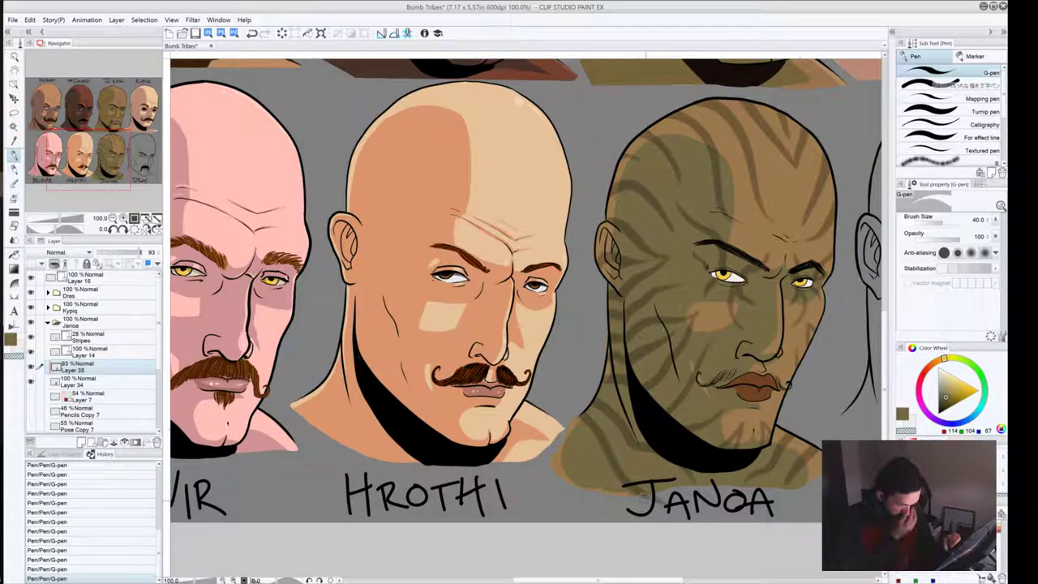
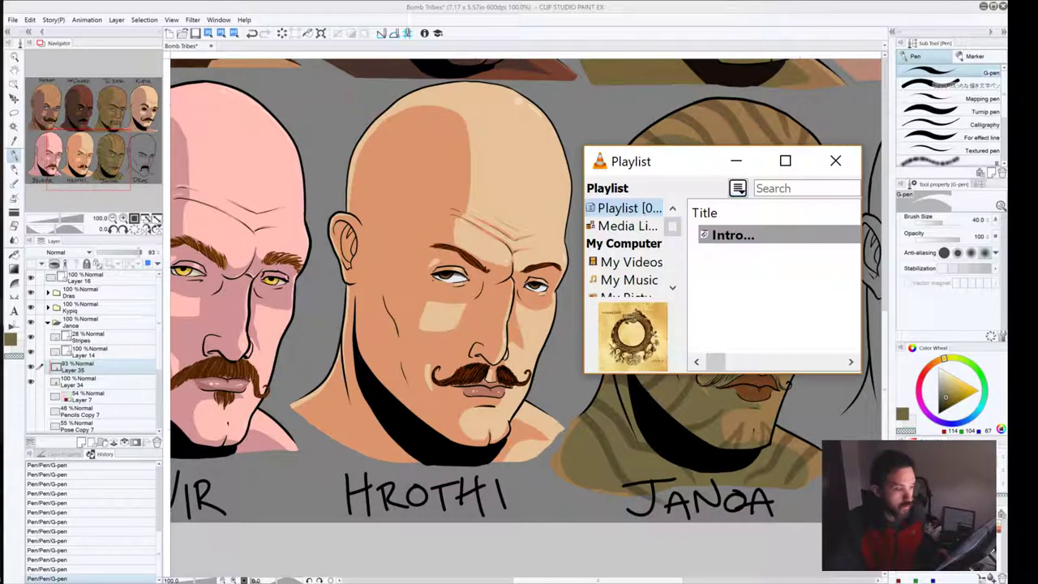
Step: Move the media player's playlist window off the canvas
drag(670, 170, 1037, 162)
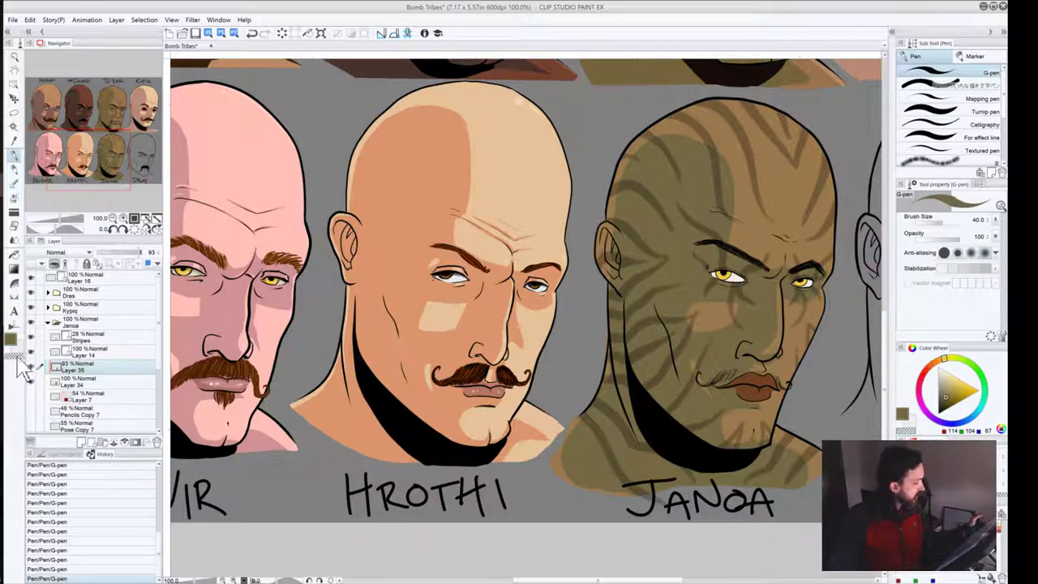
Step: Undo the last stroke and repaint olive shadow along the upper edge of Janoa's cheek highlight and inside the ear
click(11, 339)
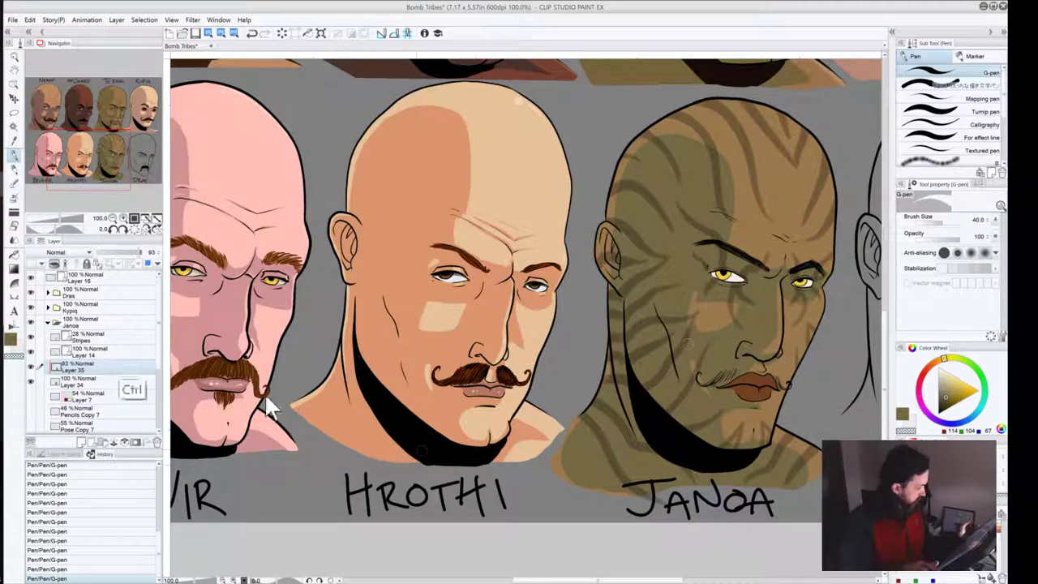
key(ctrl+z)
click(10, 341)
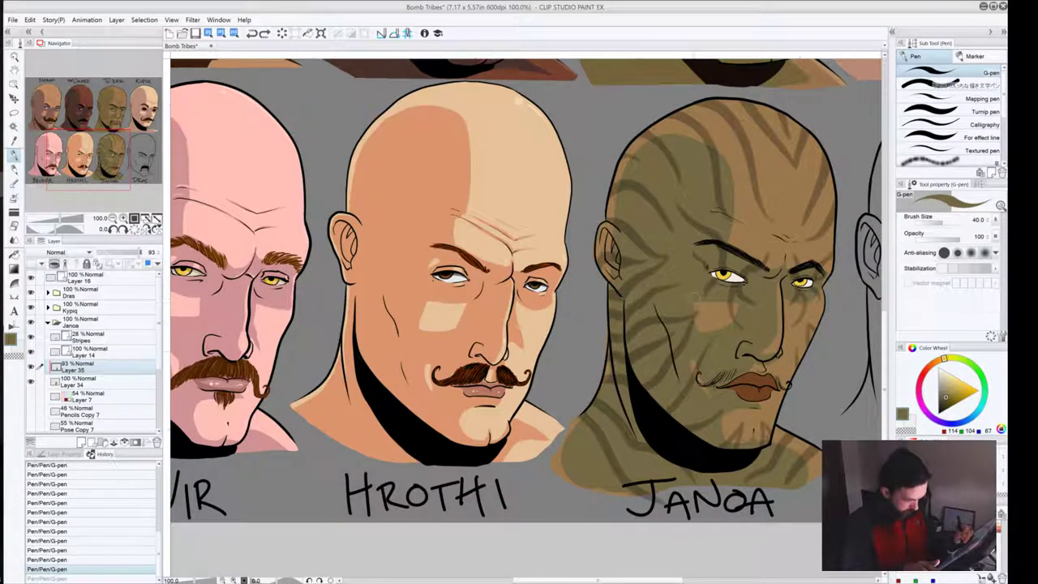
click(696, 298)
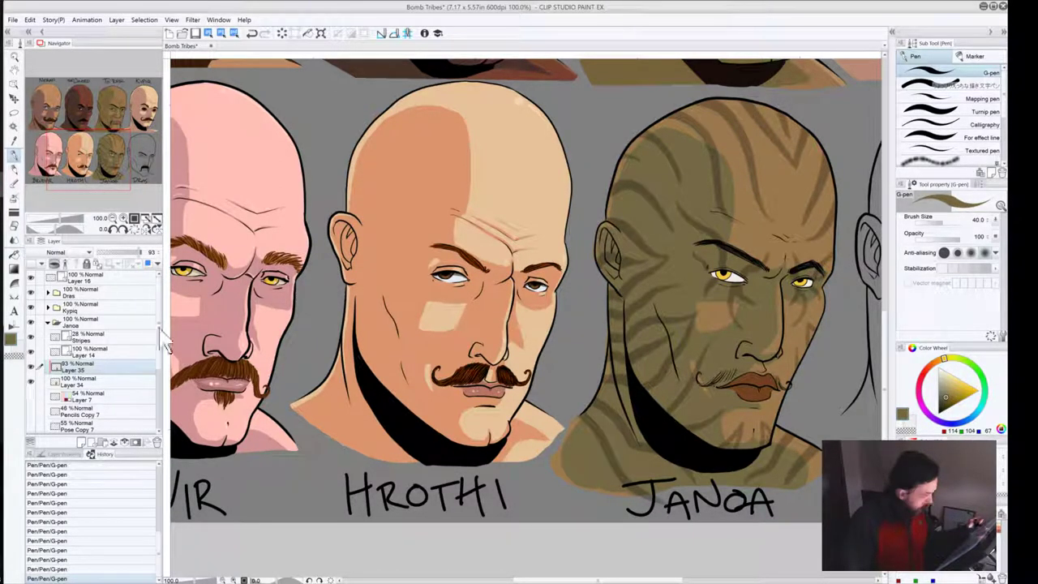
Step: Refine the shadow edge around the small highlight beside Janoa's moustache, alternating between transparent and olive colour
click(13, 356)
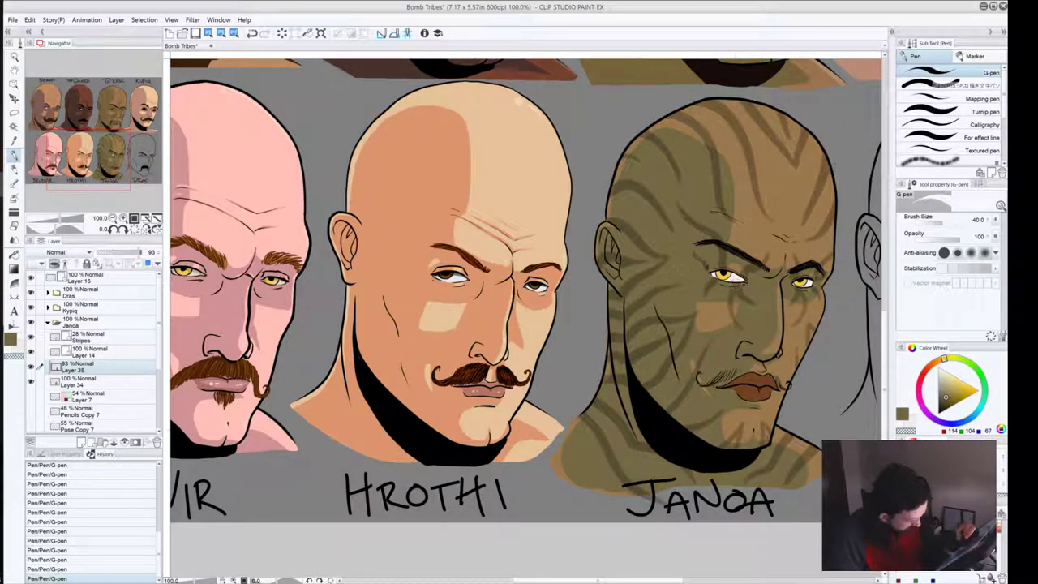
click(11, 339)
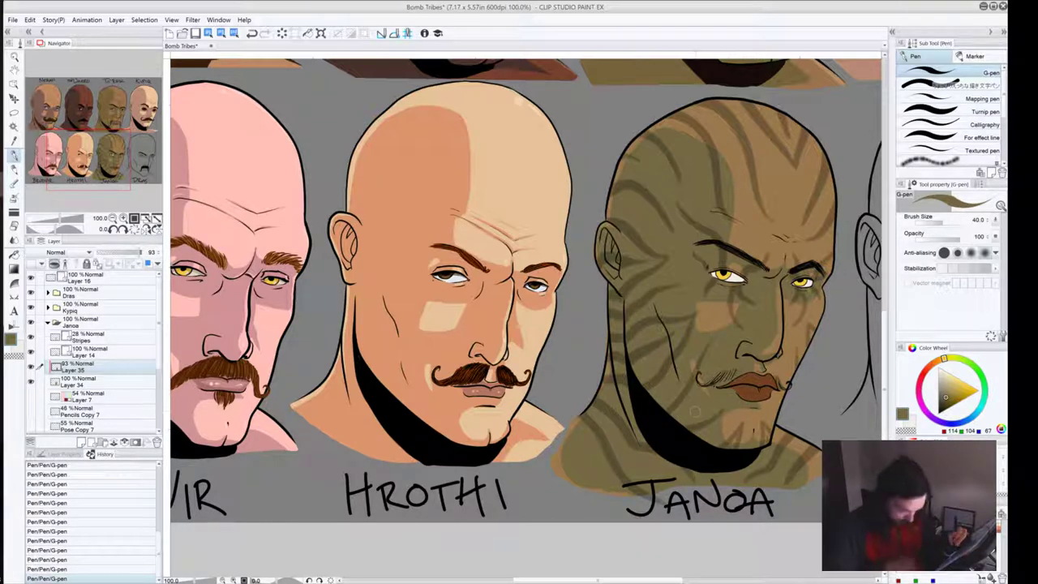
key(ctrl+z)
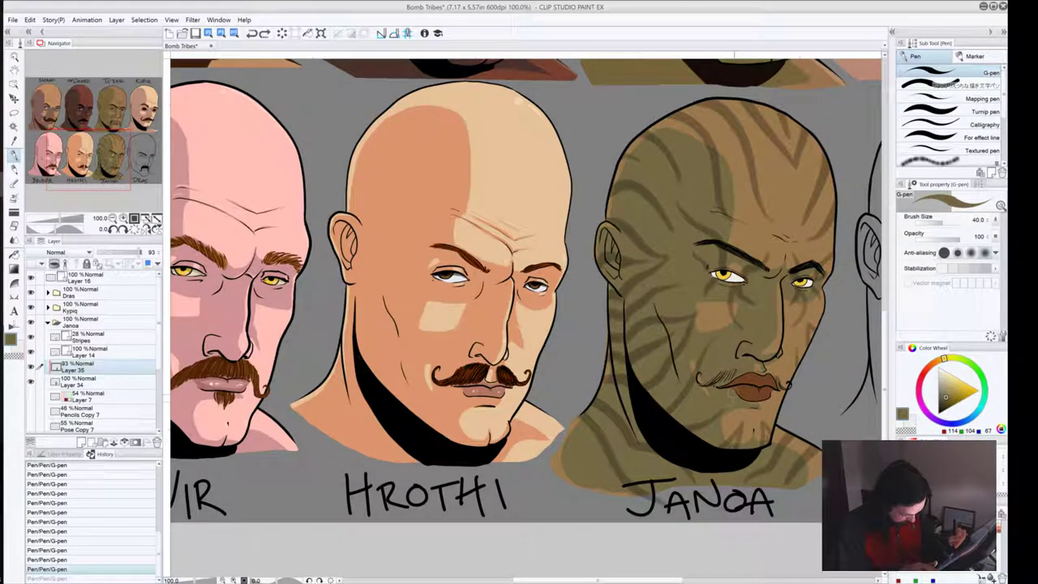
key(ctrl+y)
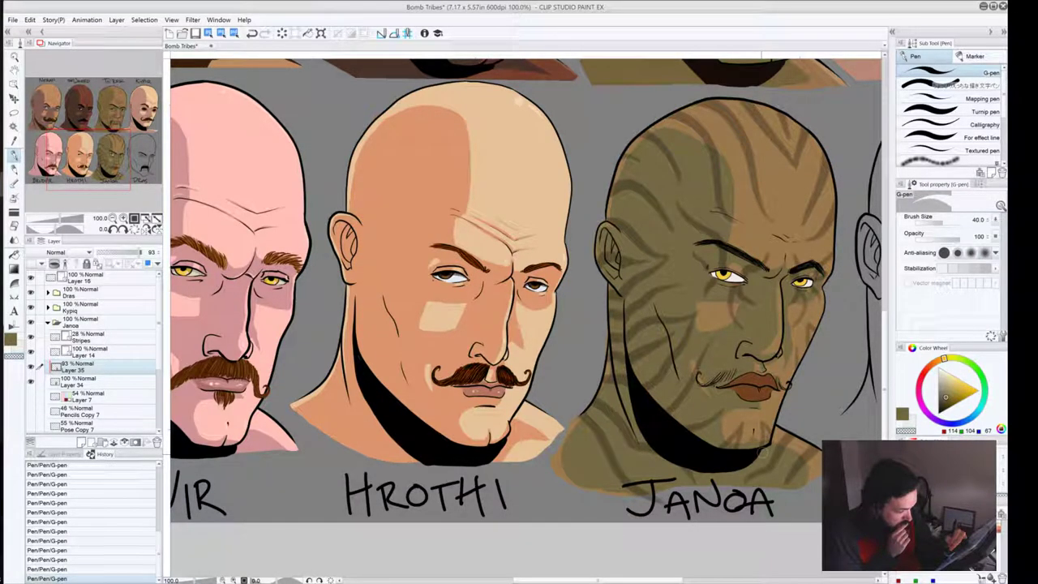
Step: Compare Janoa's face with and without the last shadow stroke and check it against the whole character sheet
key(ctrl+z)
key(ctrl+y)
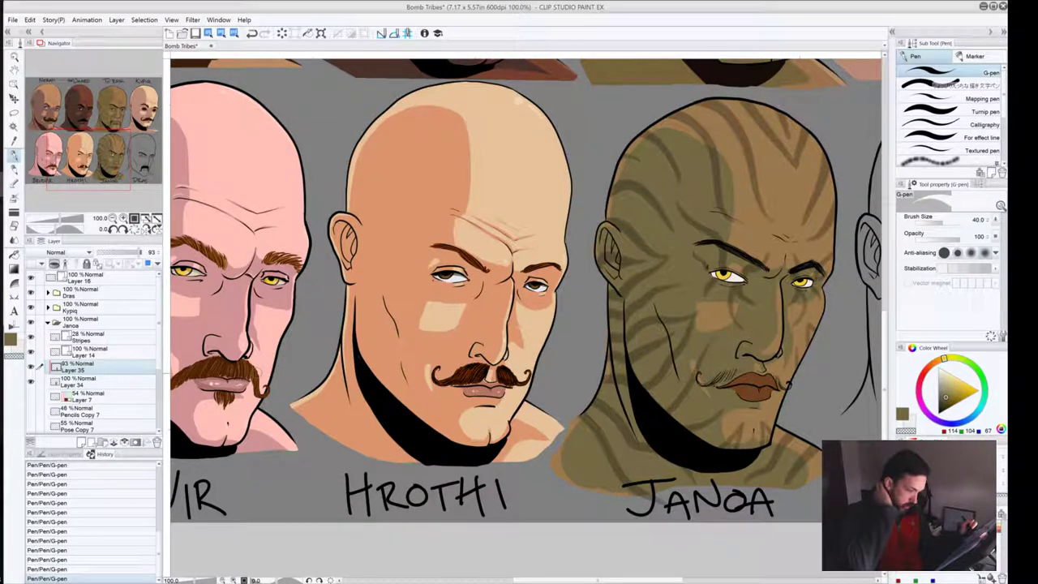
click(113, 218)
click(113, 218)
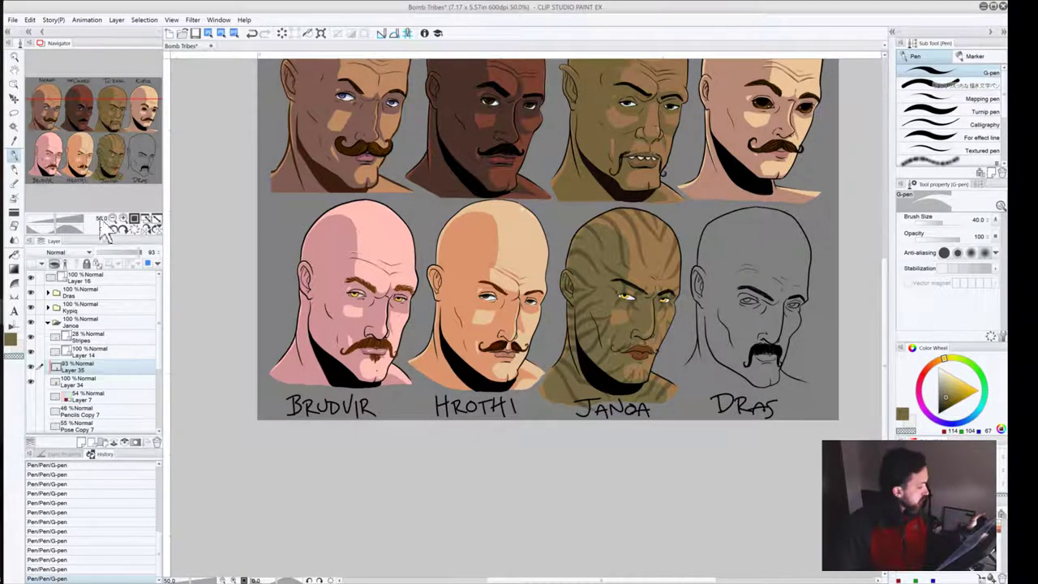
click(123, 218)
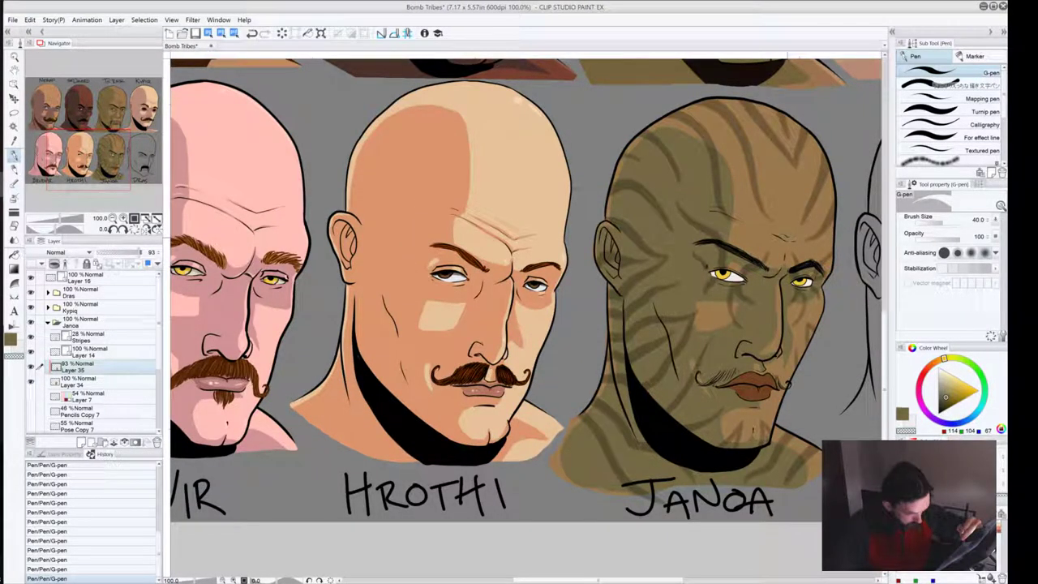
Step: Rework the fine olive shadow strokes around the forehead wrinkles above Janoa's brow, undoing and redoing strokes to compare them
key(ctrl+z)
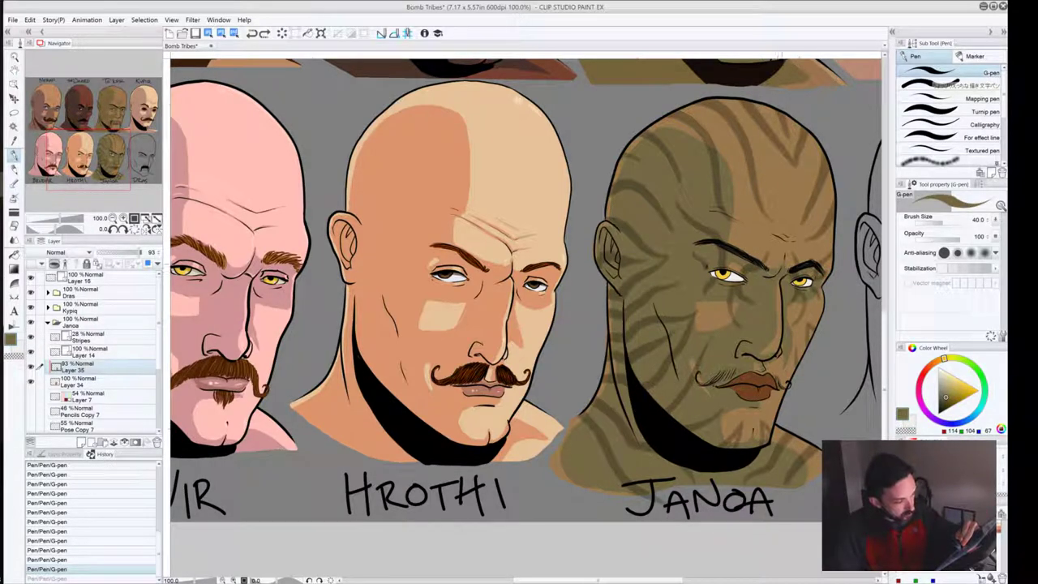
key(ctrl+y)
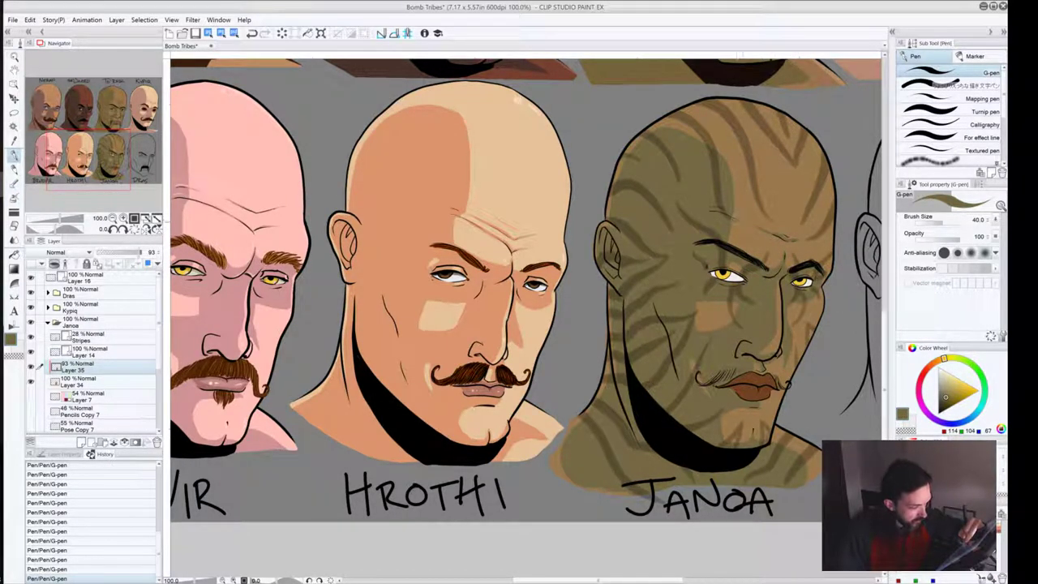
key(ctrl+z)
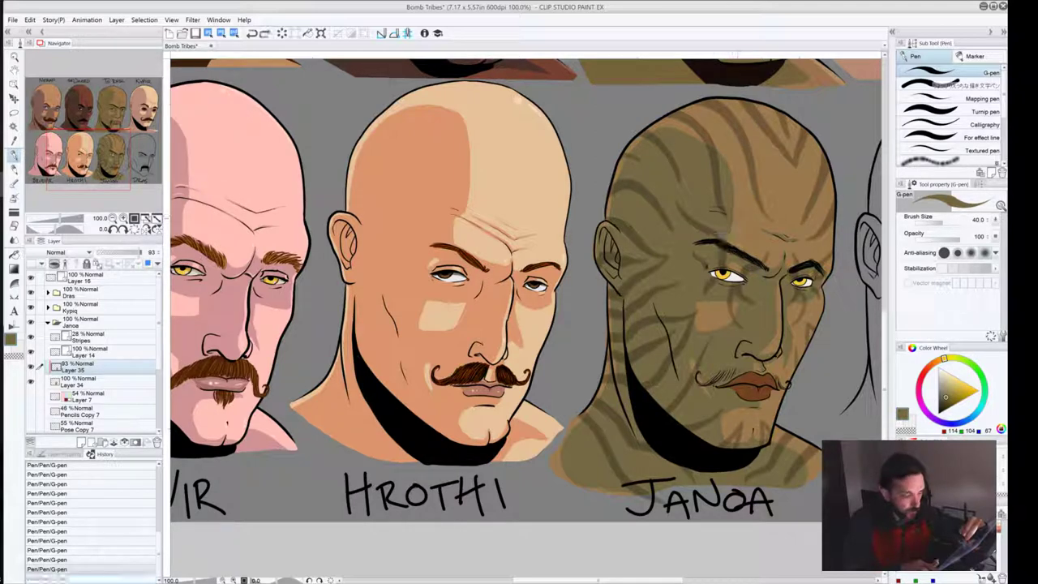
key(ctrl+y)
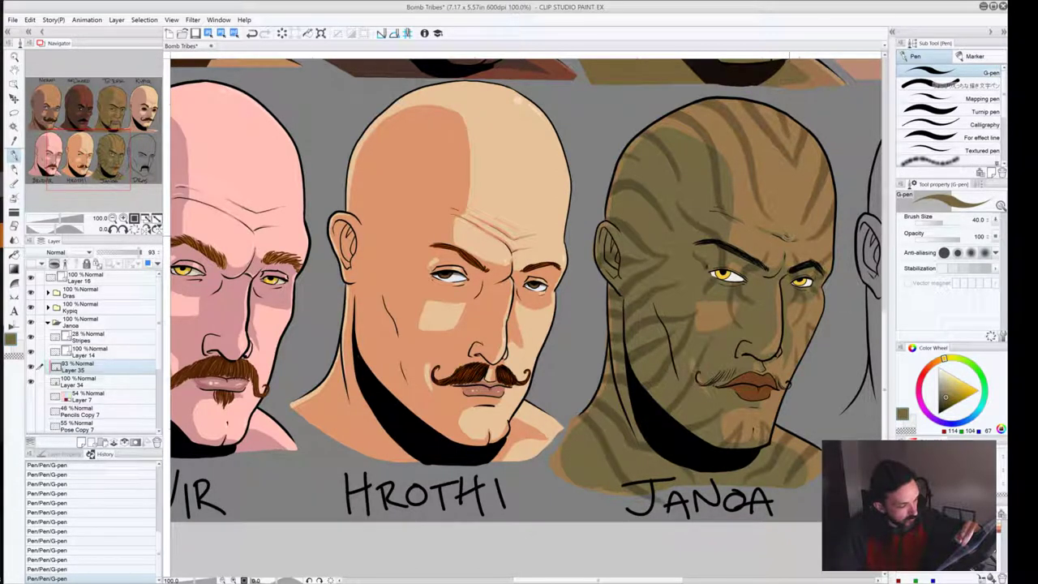
key(ctrl+z)
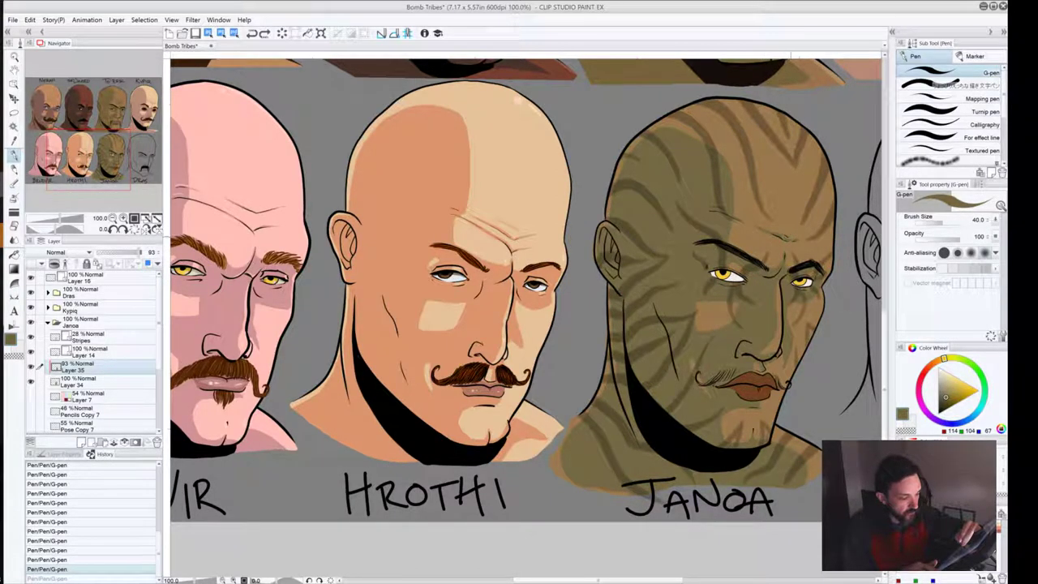
key(ctrl+y)
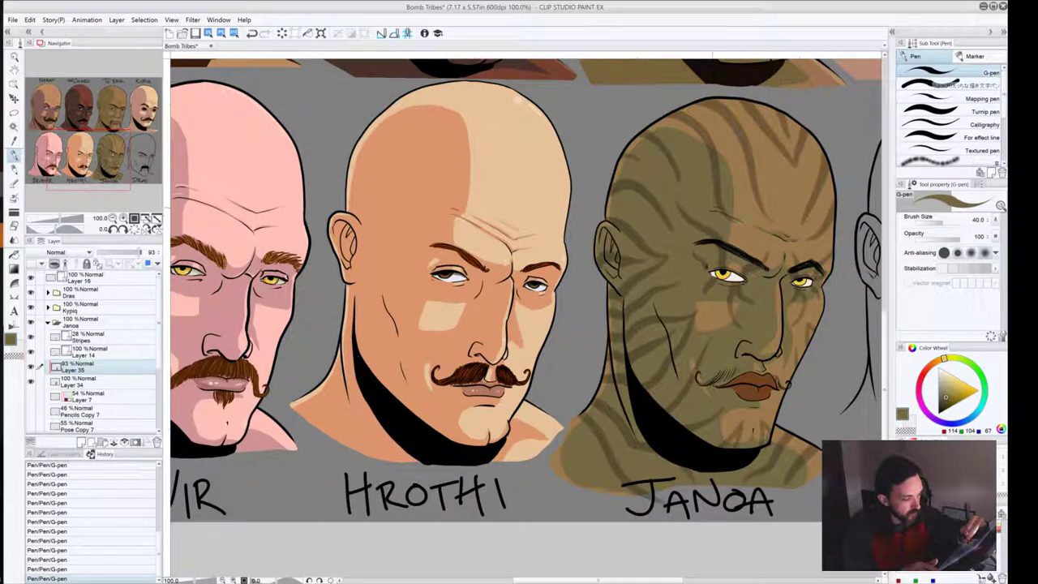
key(ctrl+z)
key(ctrl+y)
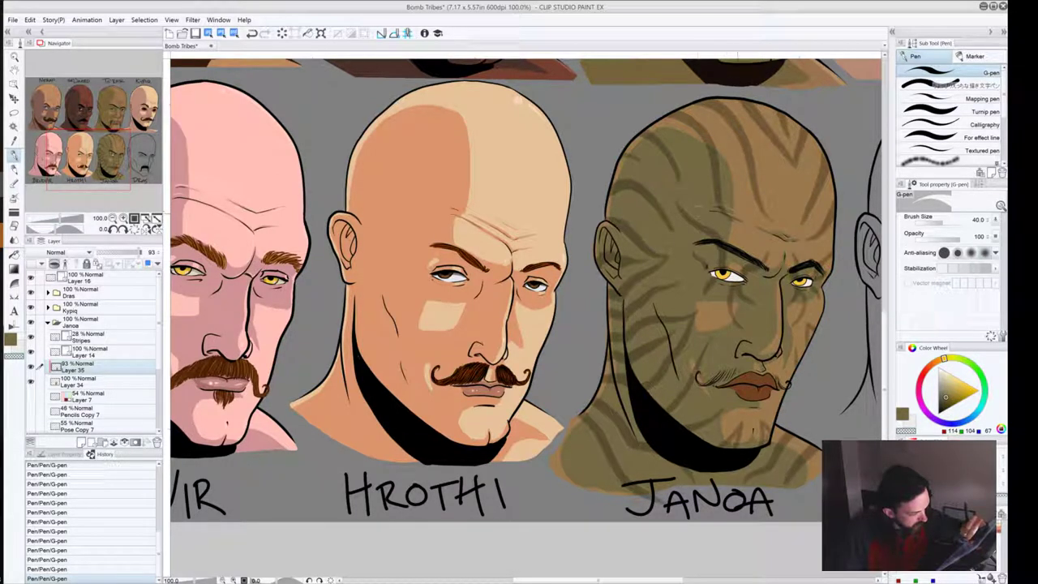
key(ctrl+z)
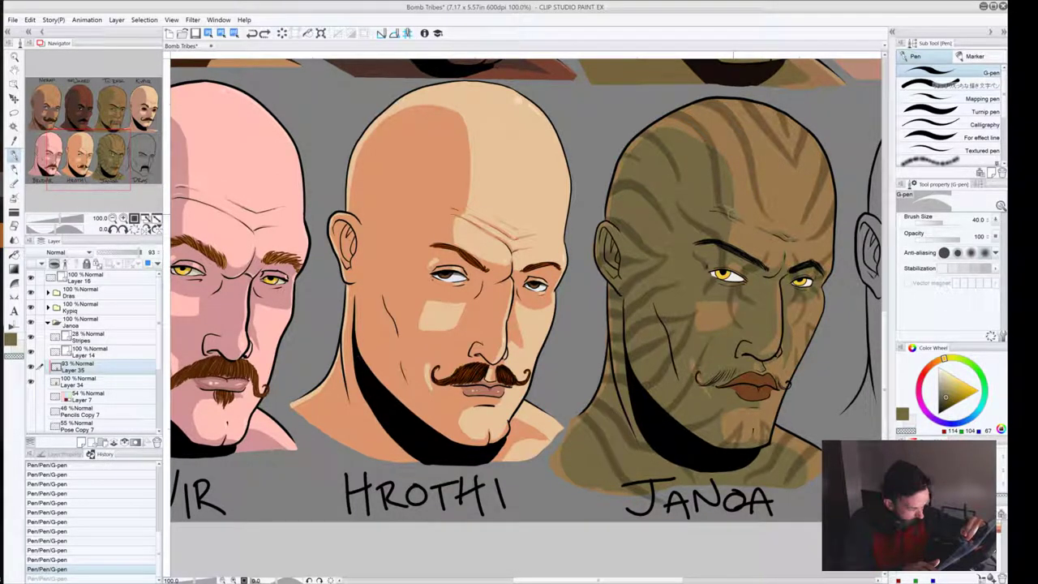
drag(733, 212, 700, 209)
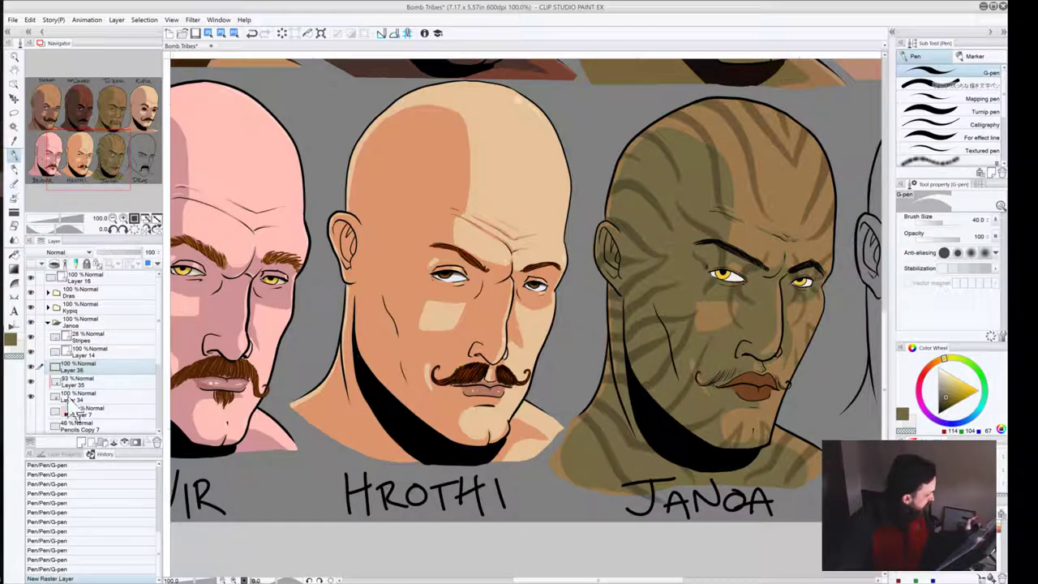
Step: Add a new raster layer above Janoa's shadow layer in Multiply mode at 70% opacity and choose a neutral grey, RGB 126, 125, 121
click(77, 252)
click(37, 283)
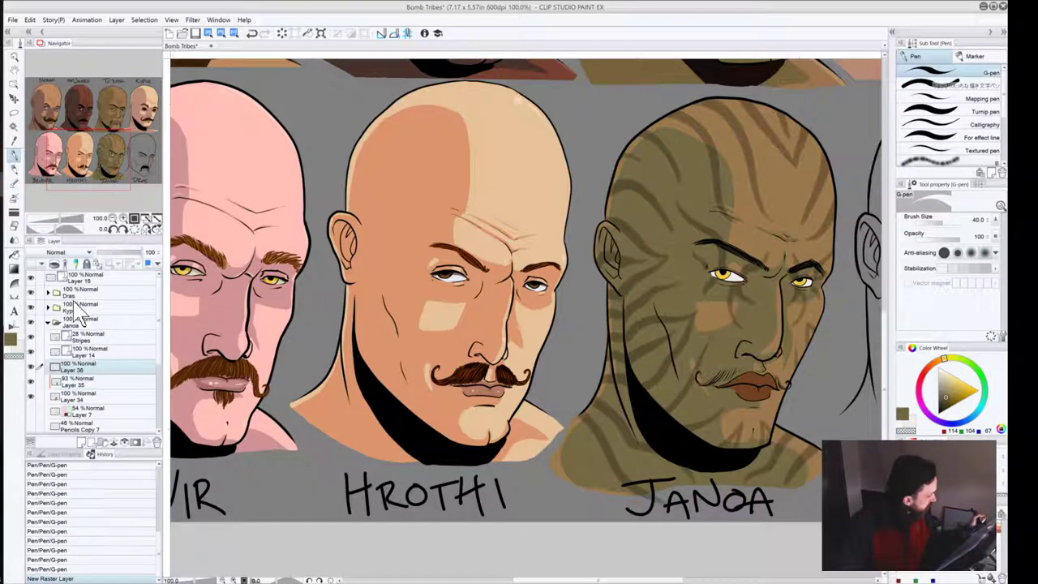
click(13, 343)
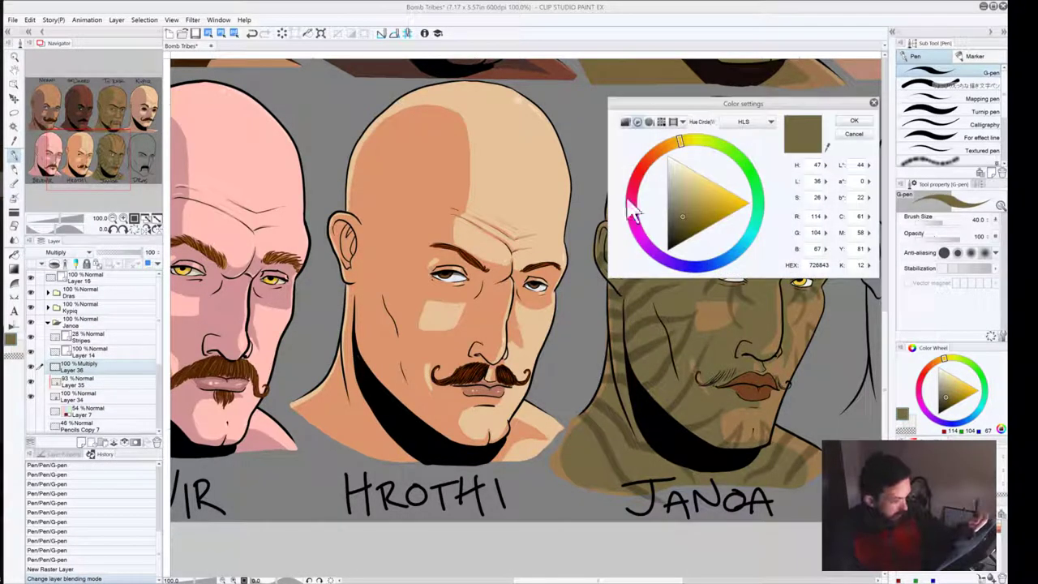
click(678, 195)
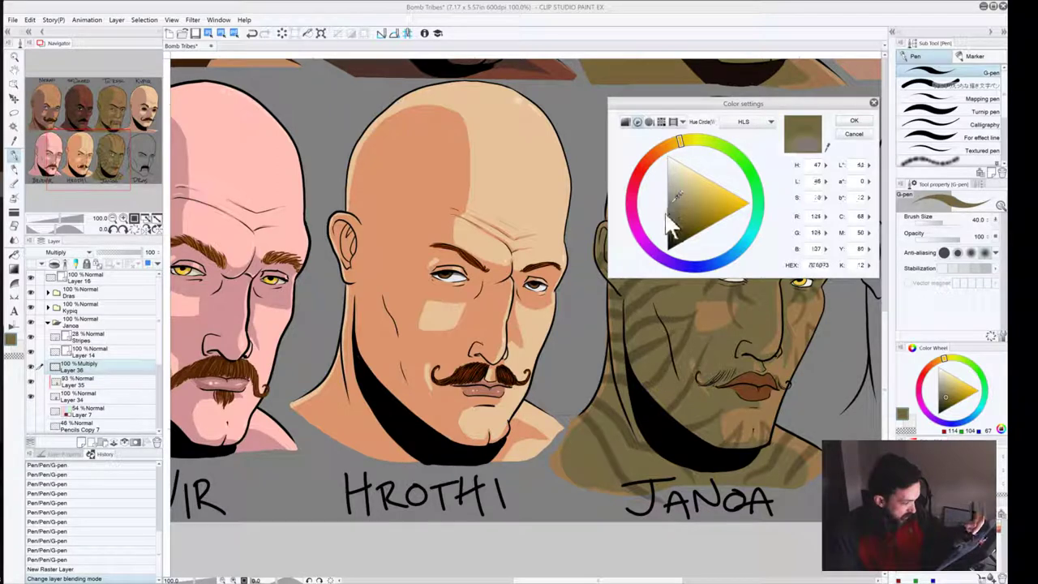
click(853, 122)
drag(146, 252, 121, 261)
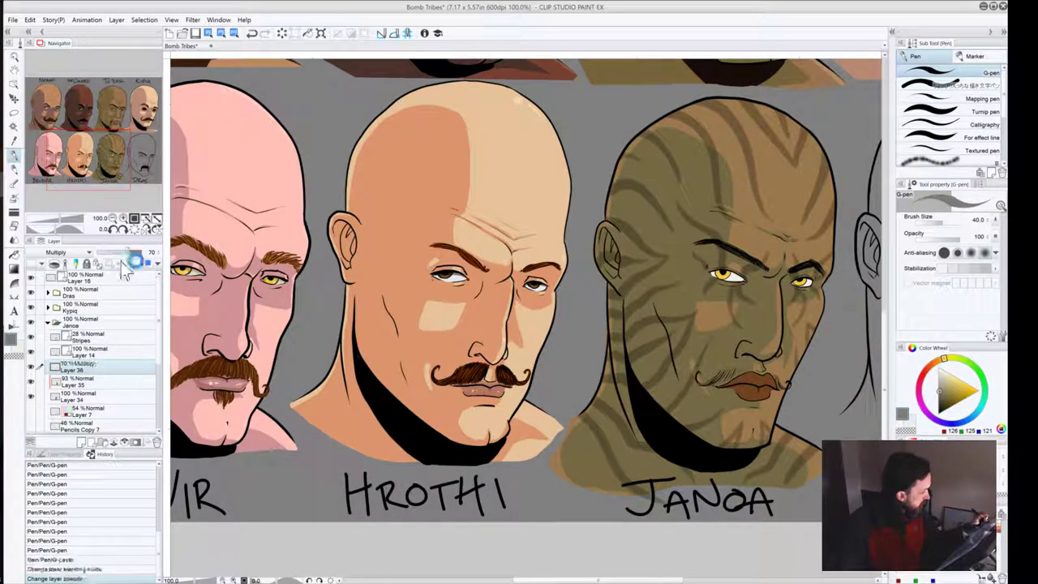
click(132, 217)
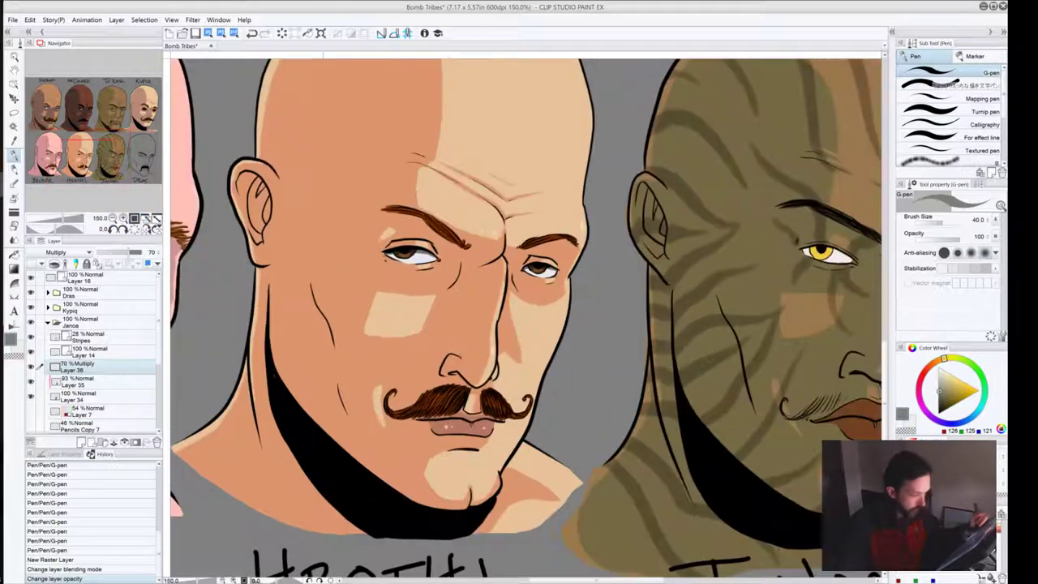
Step: Reduce the G-pen brush size to 8 for detail work around Janoa's eyes
drag(775, 271, 581, 229)
drag(439, 414, 360, 422)
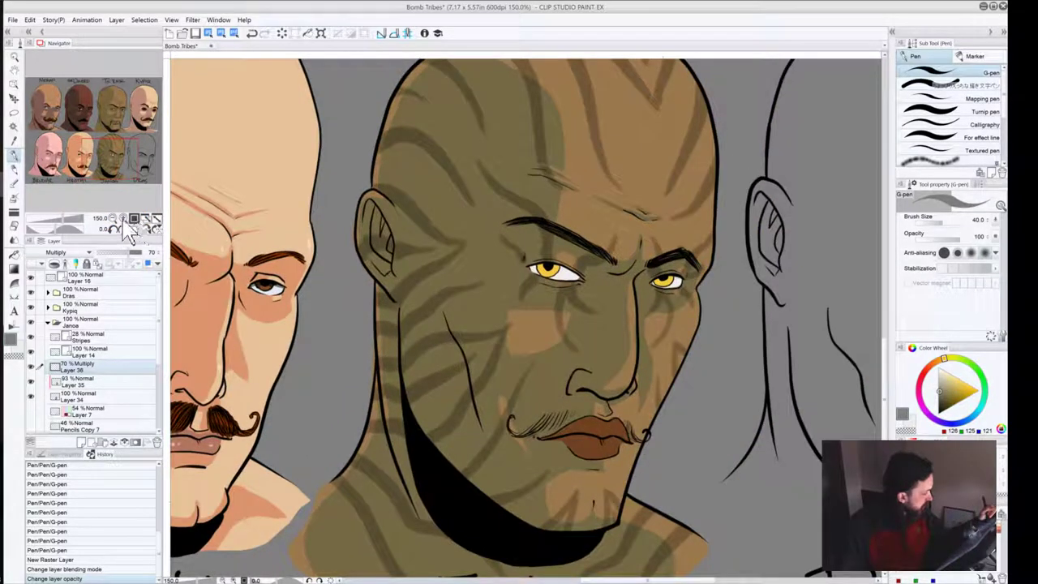
click(123, 218)
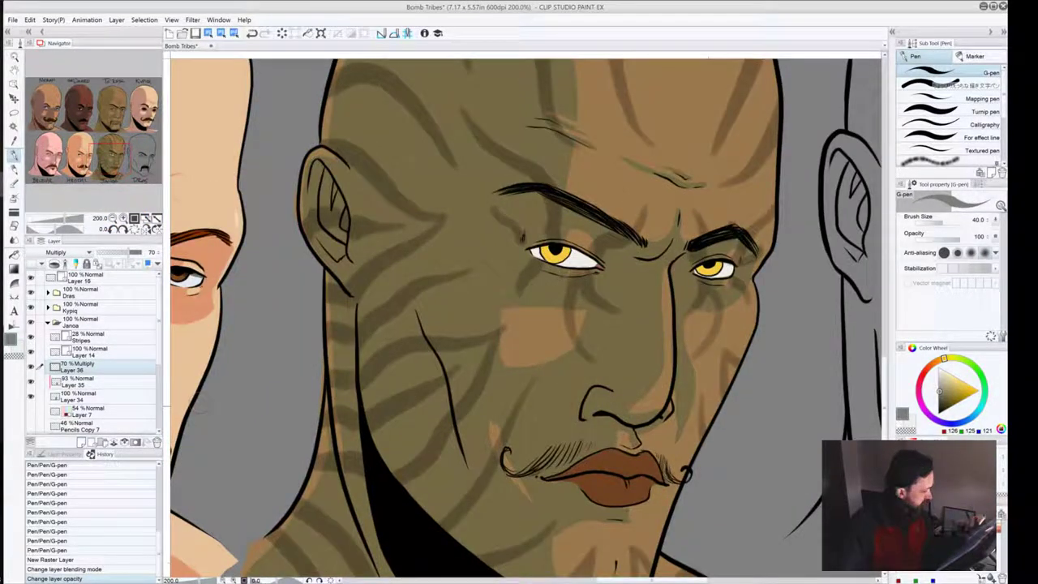
key([)
key([)
key([)
key([)
key(bracketleft)
key(bracketleft)
key(bracketleft)
key(bracketleft)
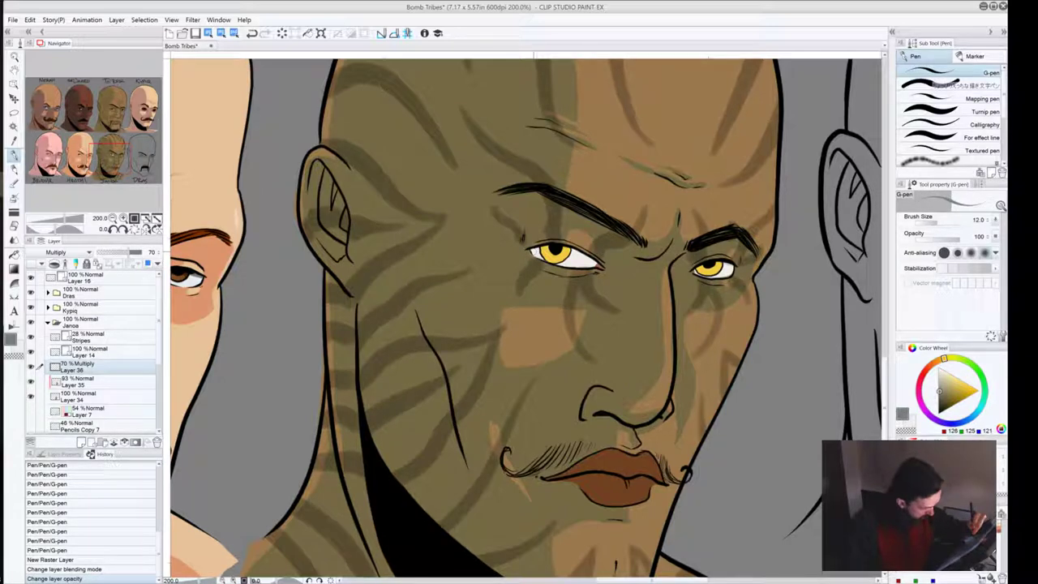
Step: Paint a thin grey shadow under the upper lid of Janoa's larger, nearer eye on Multiply Layer 36, undoing unsatisfactory strokes
drag(532, 249, 542, 245)
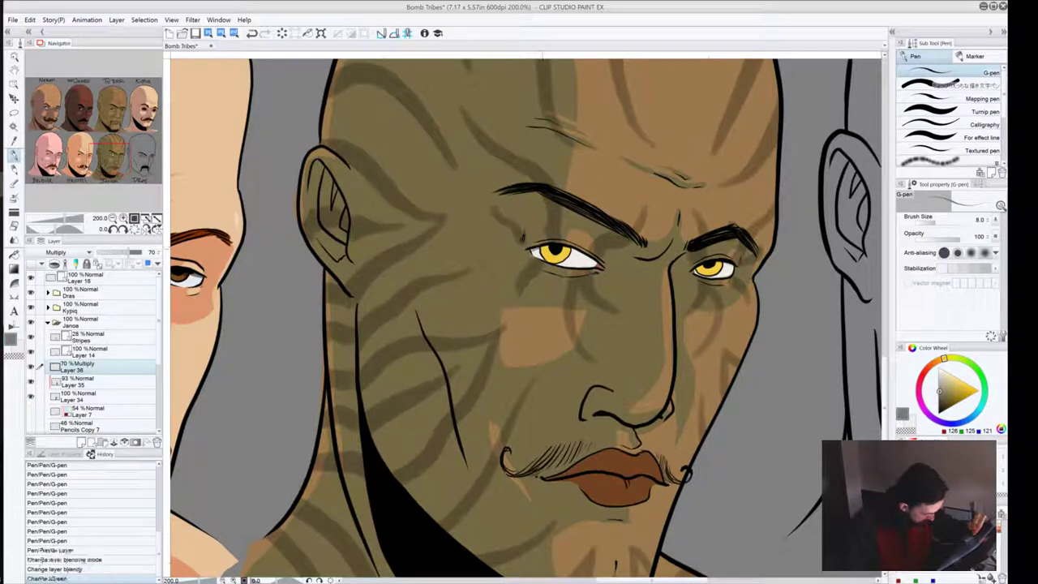
key(ctrl+z)
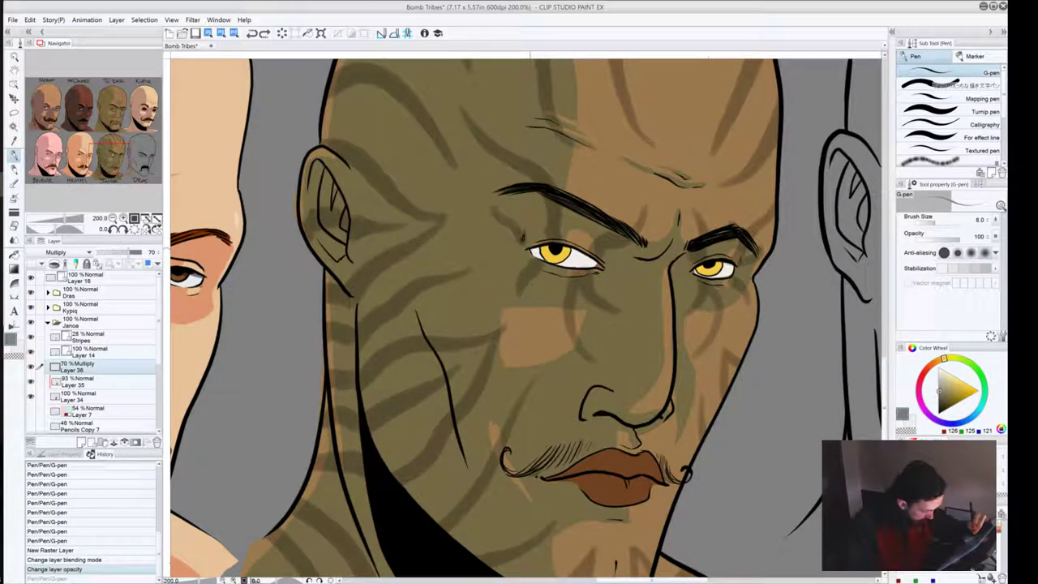
key(ctrl+z)
mouse_move(547, 245)
mouse_down()
mouse_move(532, 268)
mouse_move(547, 247)
mouse_move(574, 251)
mouse_up()
key(ctrl+z)
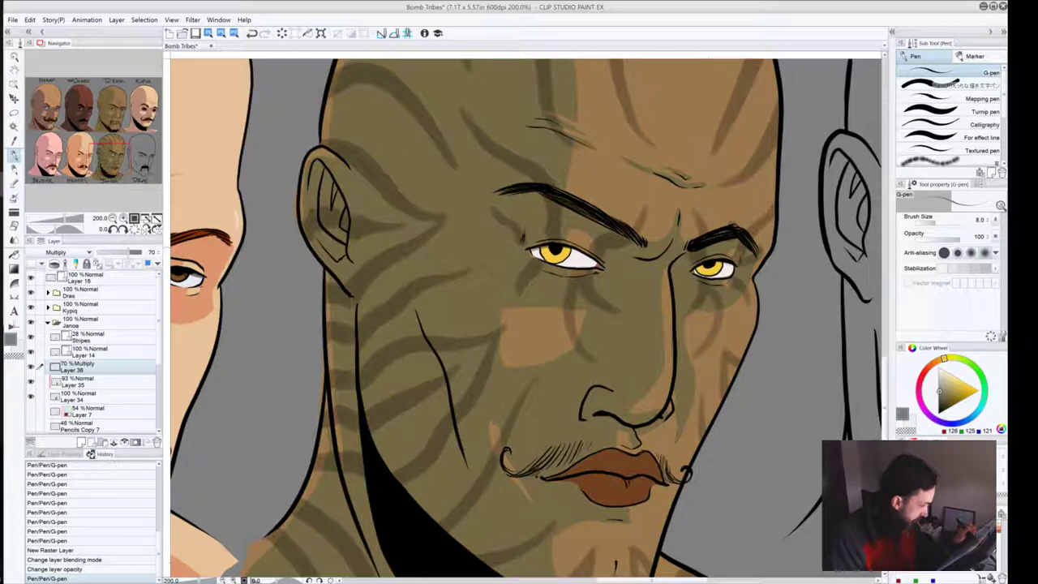
mouse_move(552, 247)
mouse_down()
mouse_move(575, 250)
mouse_move(548, 246)
mouse_move(566, 250)
mouse_move(566, 262)
mouse_up()
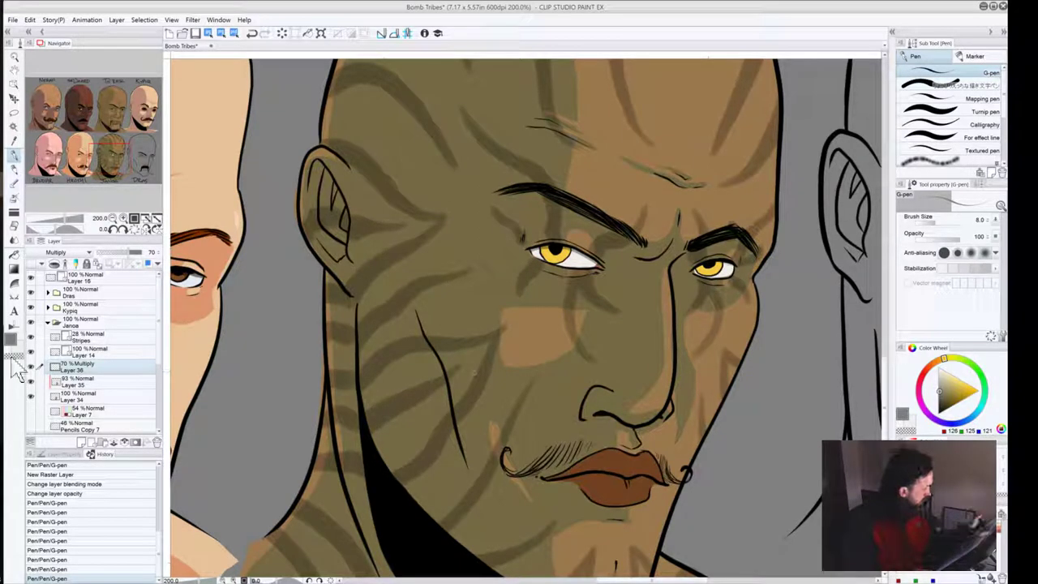
Step: Shade the eyeball of Janoa's smaller, far eye on Layer 36 with short grey strokes, undoing the ones that do not fit
click(75, 382)
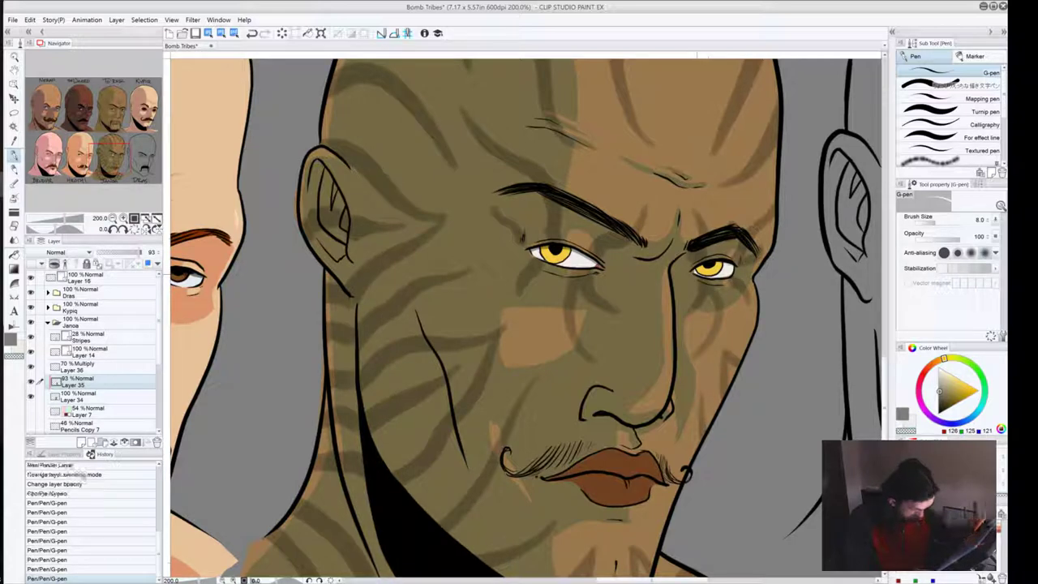
click(75, 367)
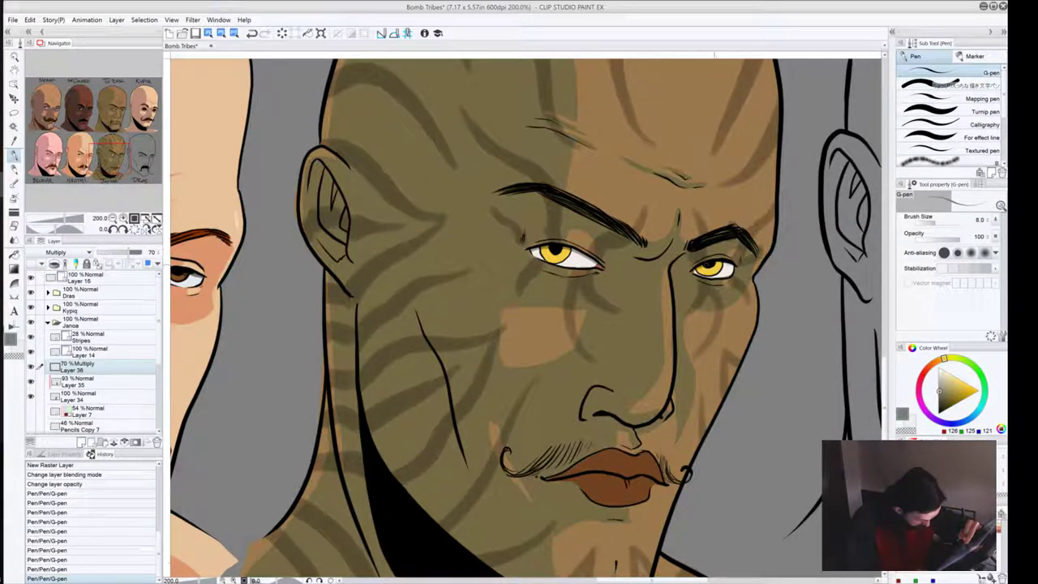
click(731, 266)
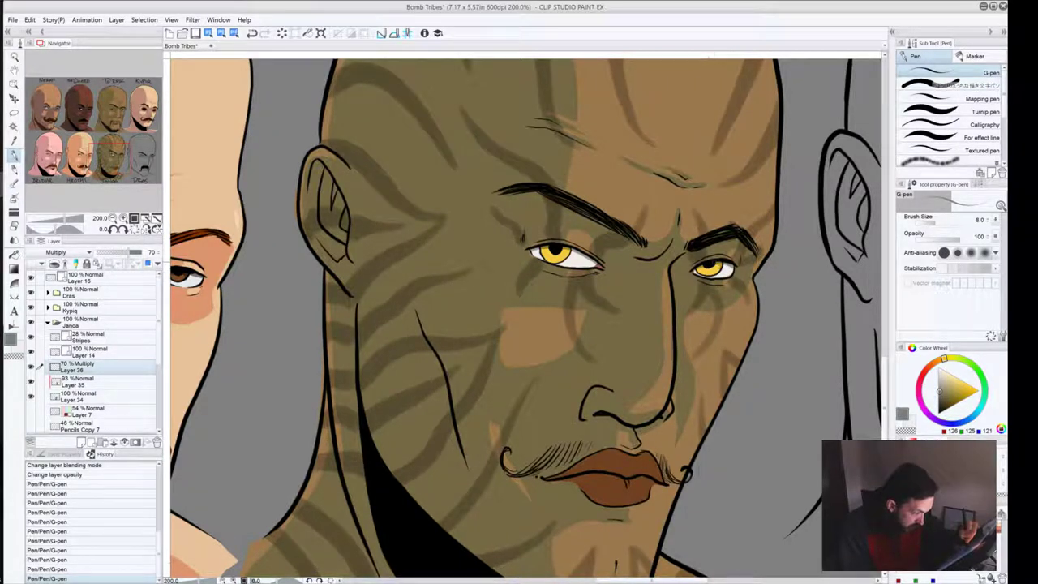
click(713, 262)
click(708, 265)
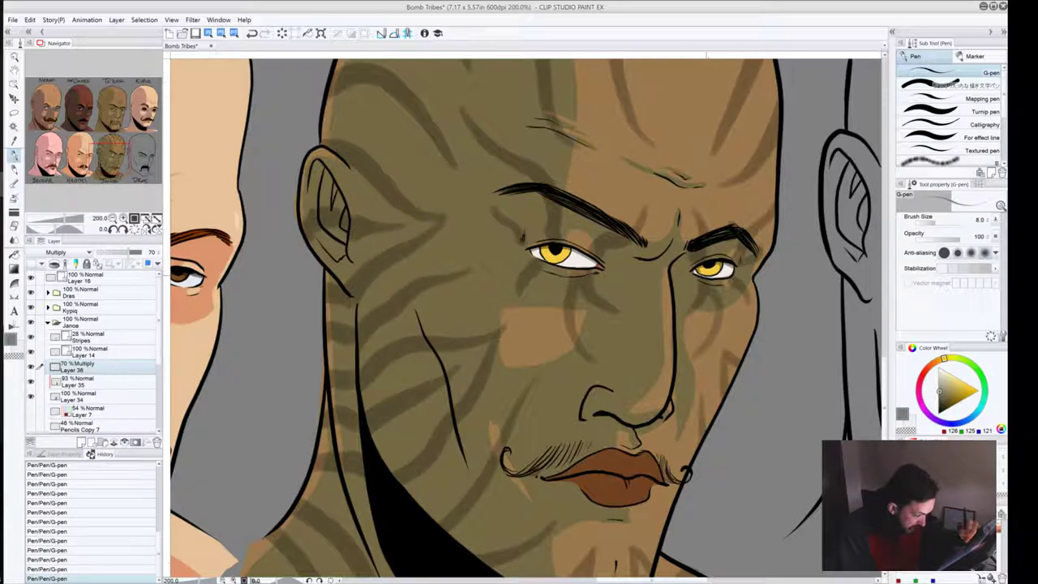
key(ctrl+z)
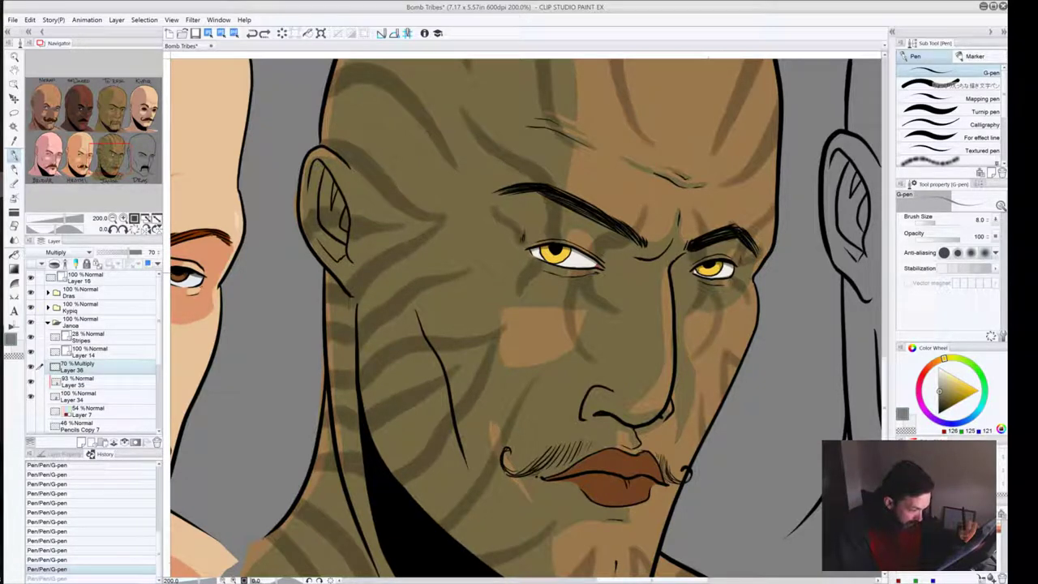
click(697, 272)
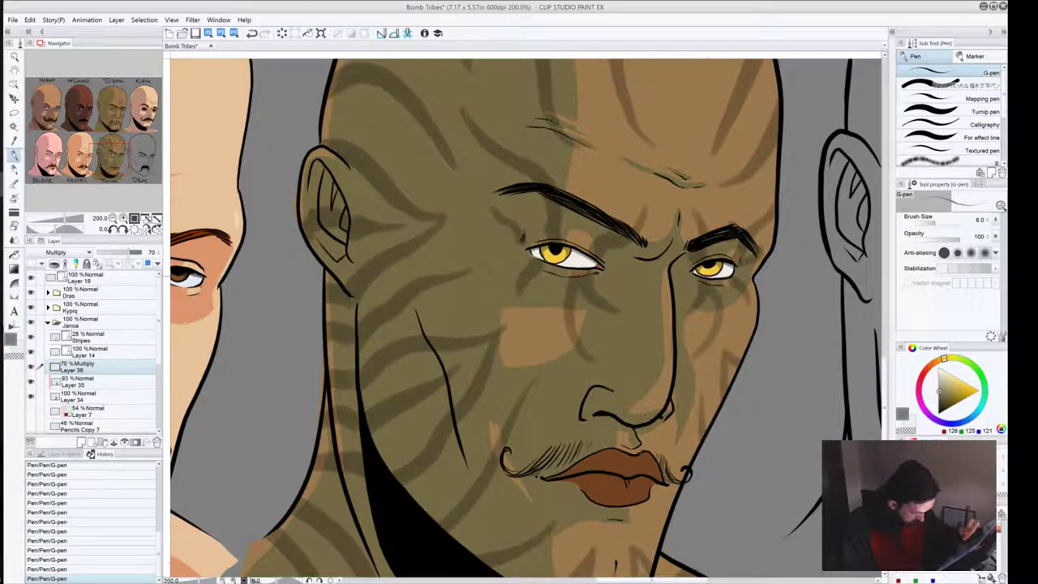
key(ctrl+z)
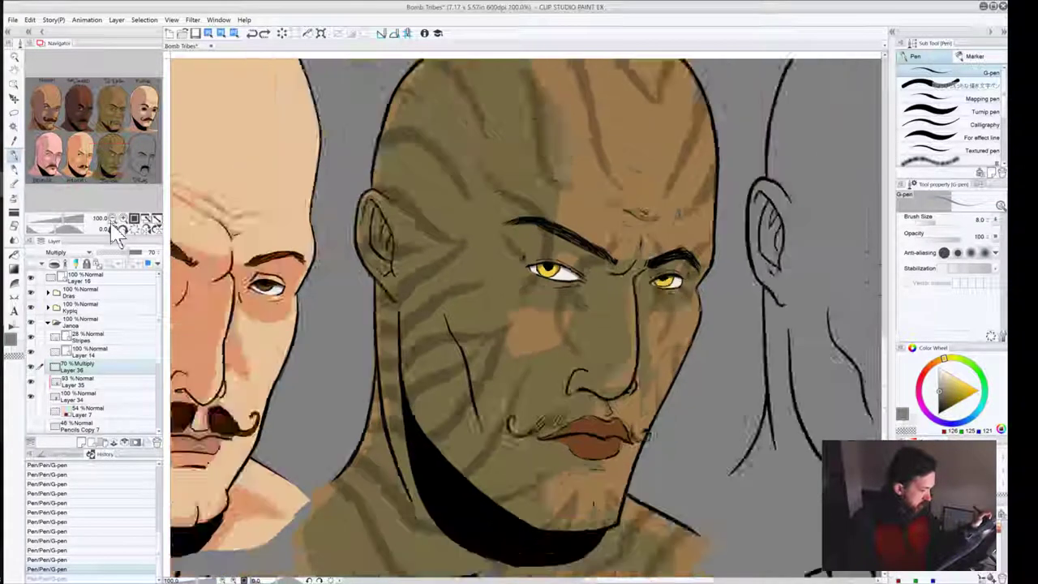
Step: Set the brush size to 10 and paint a grey Multiply shadow over Janoa's upper lip on Layer 36
click(114, 219)
click(113, 220)
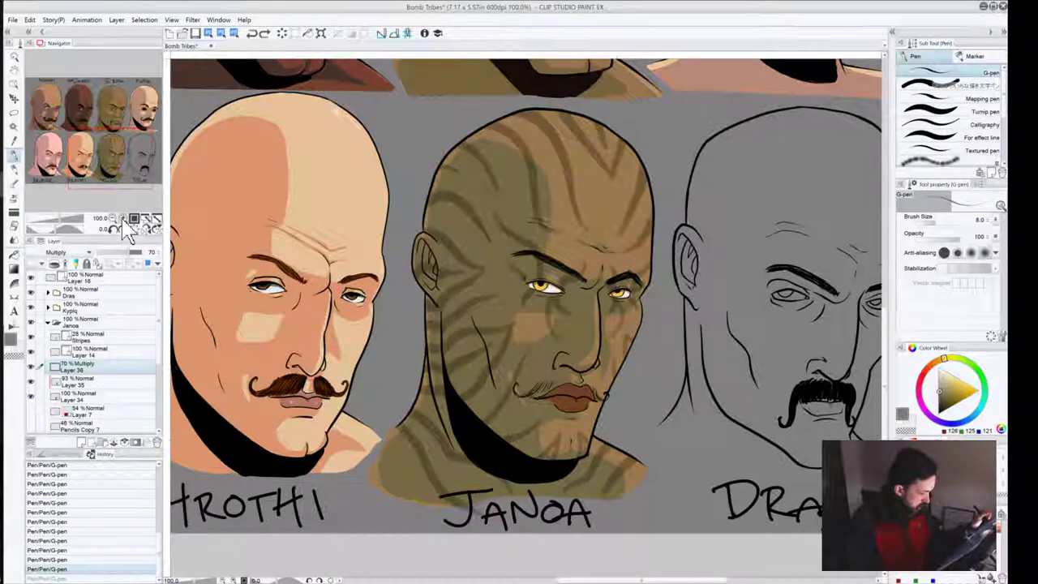
click(124, 219)
drag(595, 470, 554, 249)
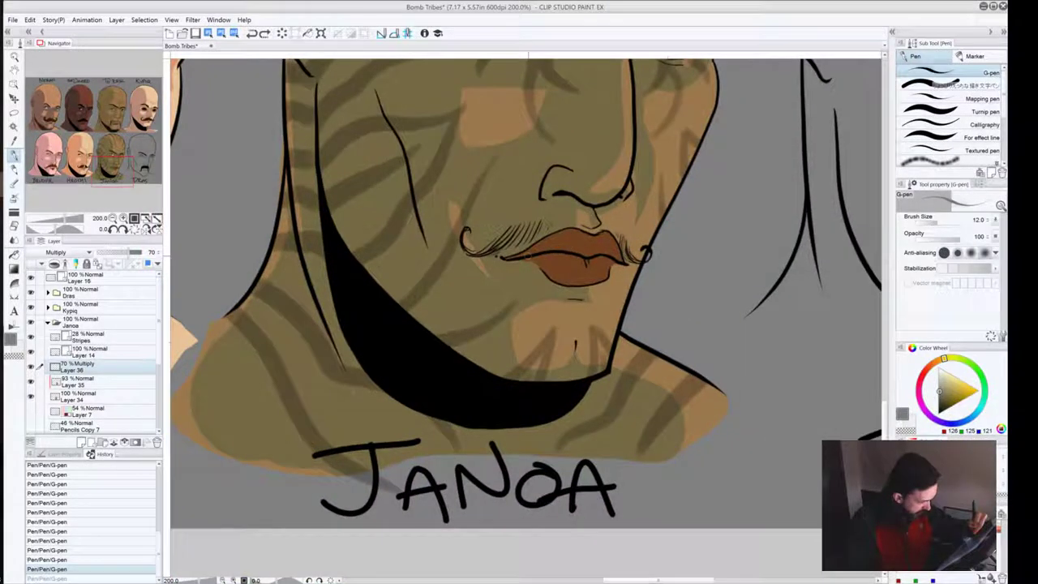
key(bracketright)
key(bracketright)
key(bracketleft)
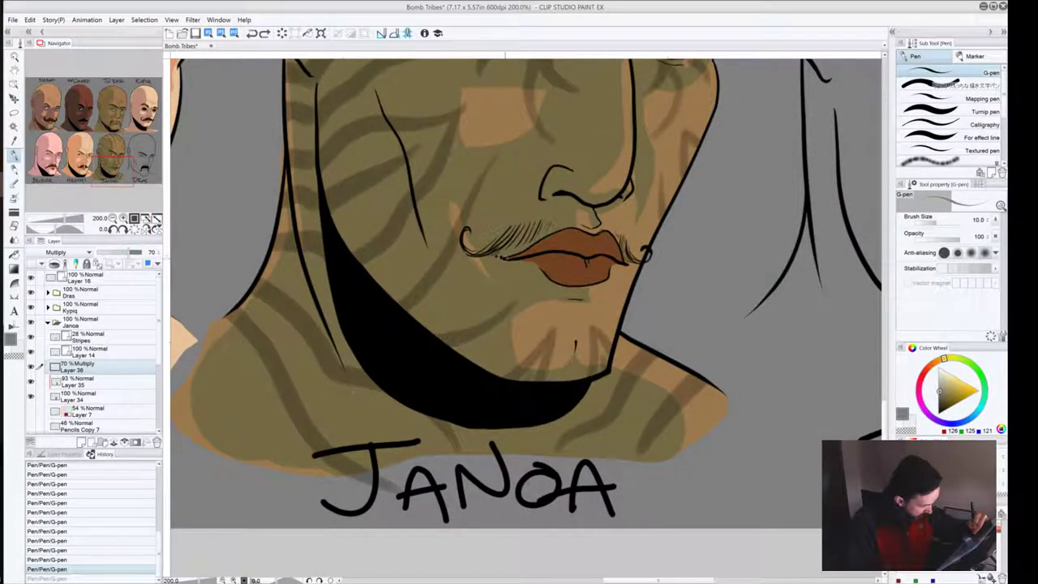
drag(504, 259, 595, 247)
key(ctrl+z)
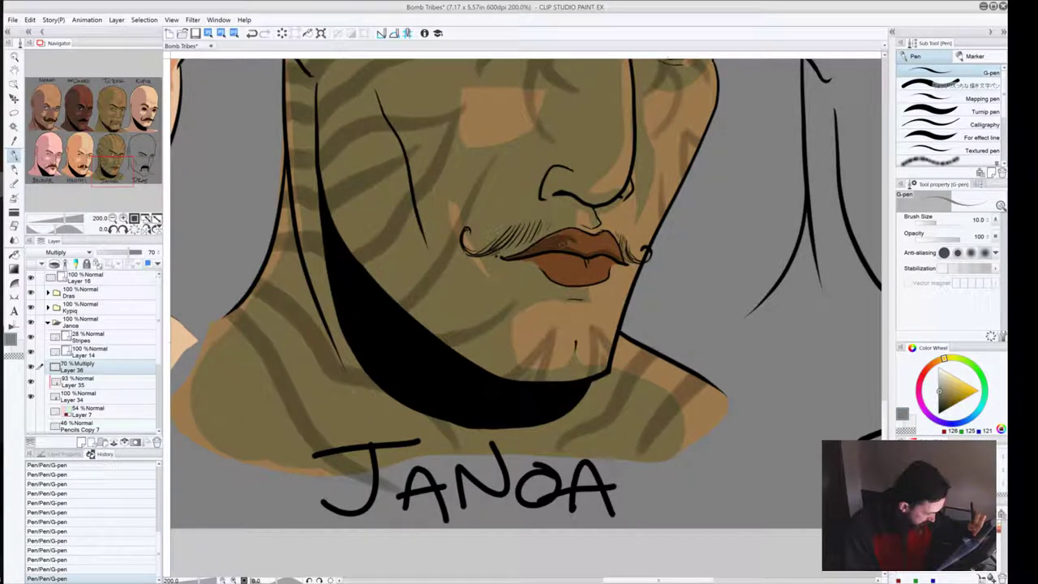
key(ctrl+z)
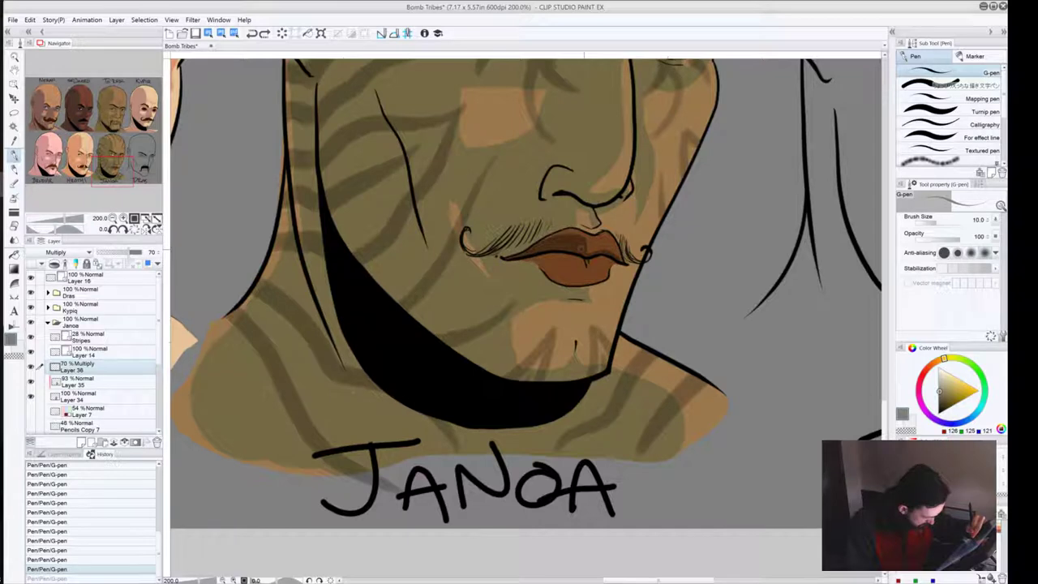
drag(581, 242, 606, 251)
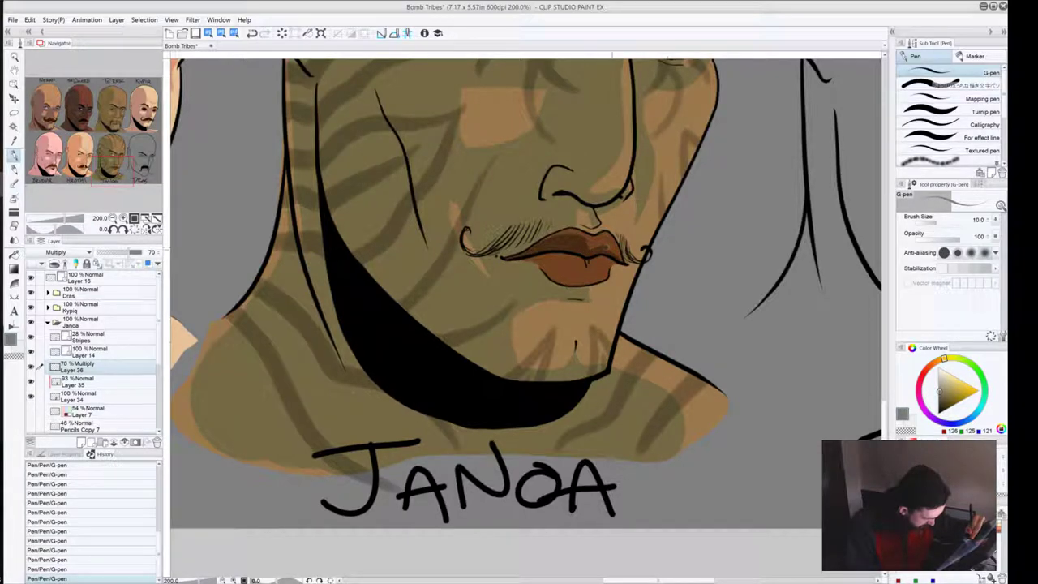
Step: Compare the upper lip with and without the latest shadow strokes, and extend the shading along its upper part
key(ctrl+z)
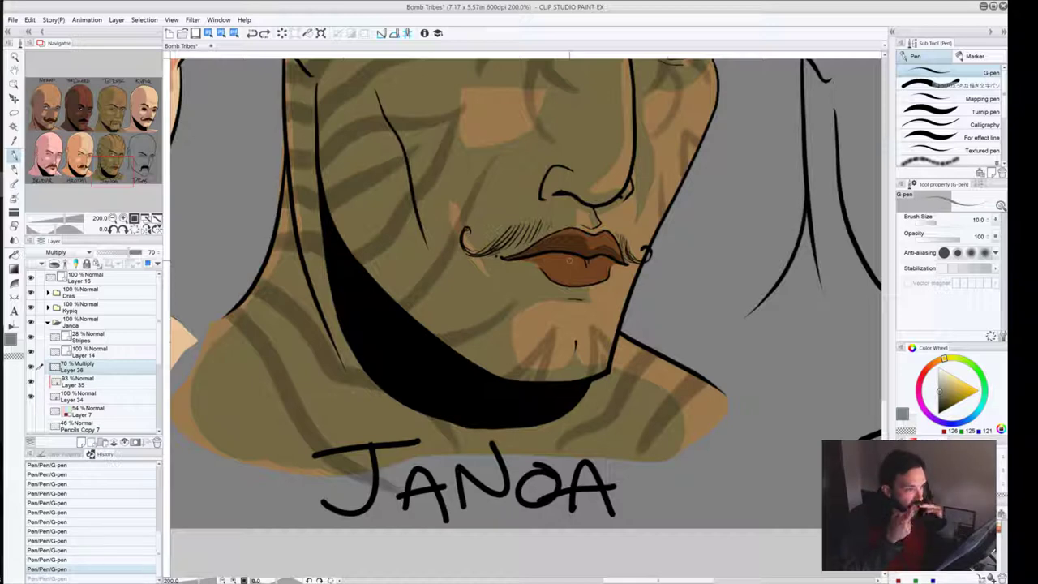
key(ctrl+z)
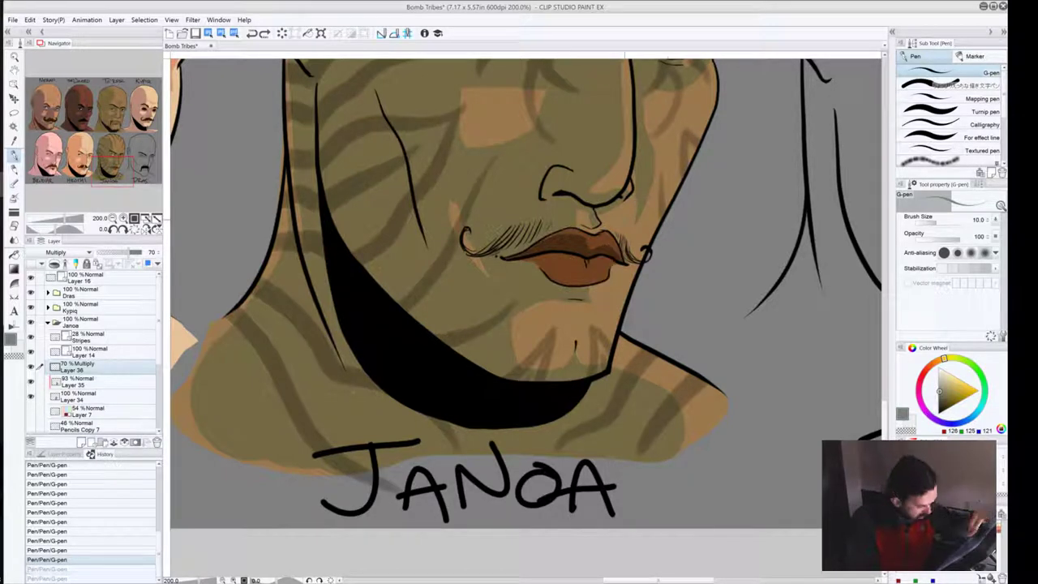
key(ctrl+y)
key(ctrl+y)
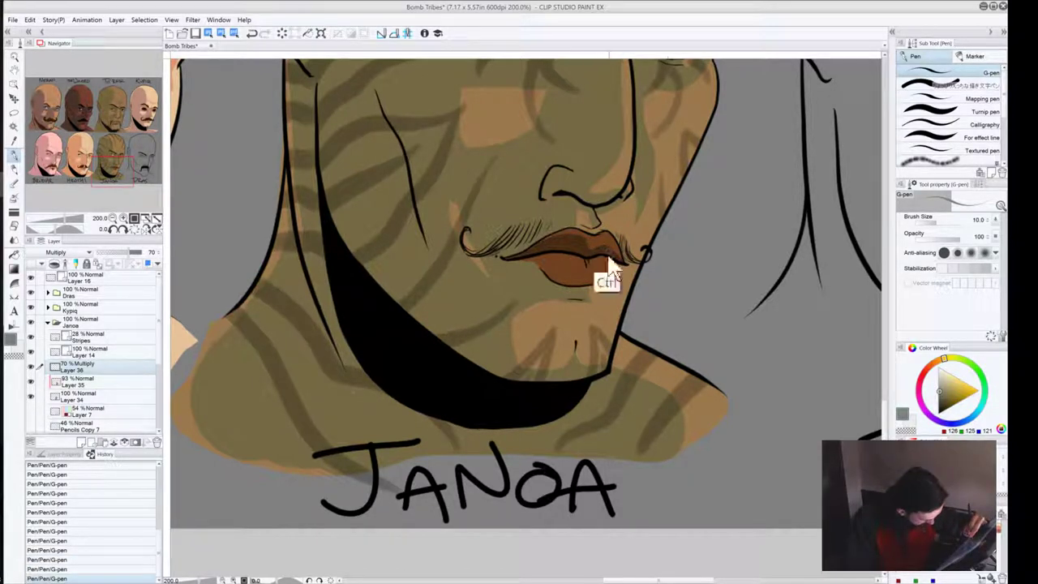
key(ctrl+z)
key(ctrl+y)
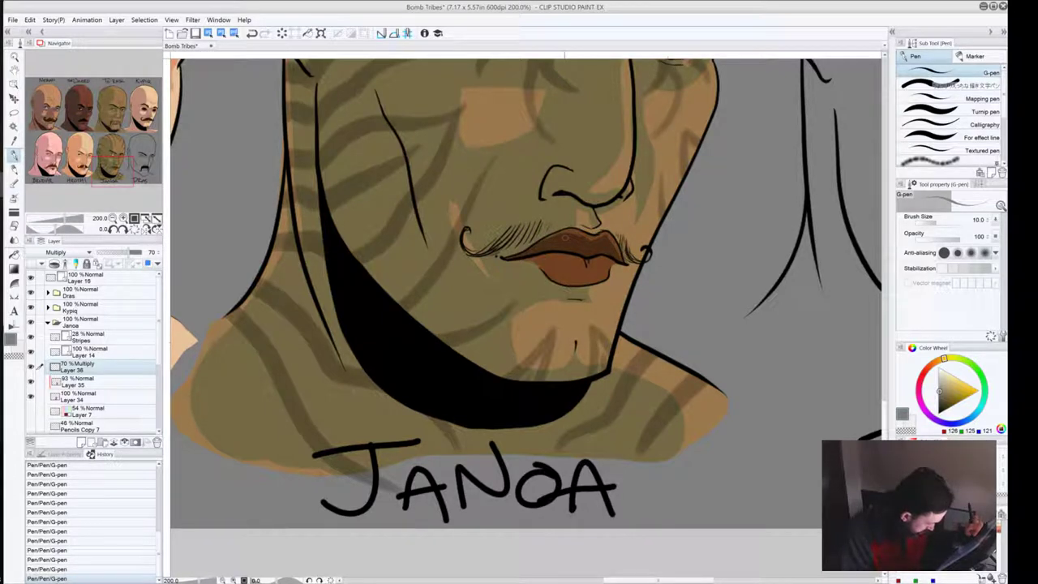
drag(575, 236, 591, 241)
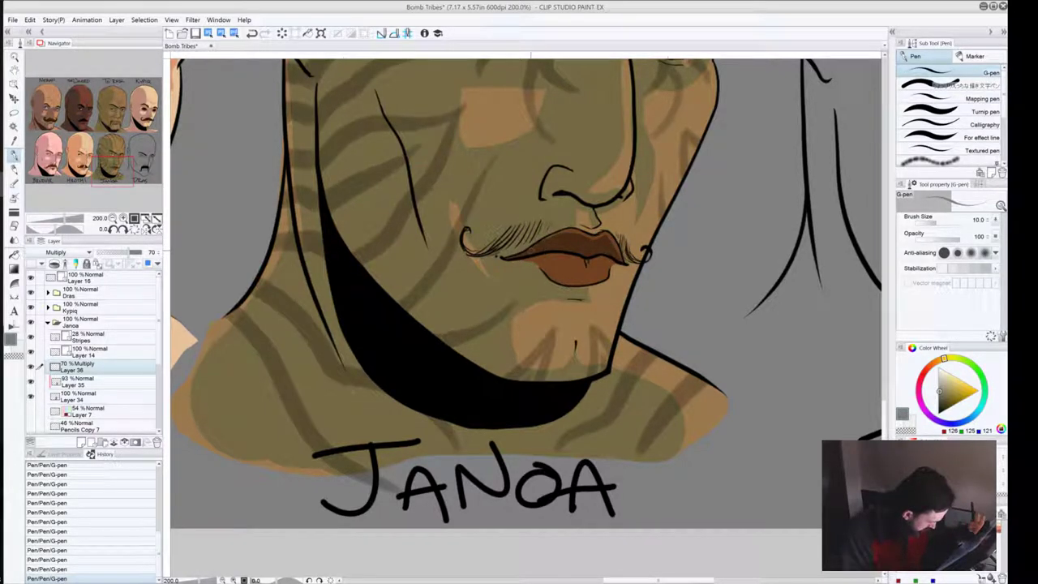
Step: Compare Janoa's face at 100% zoom with and without the last two lip shadow strokes
click(112, 218)
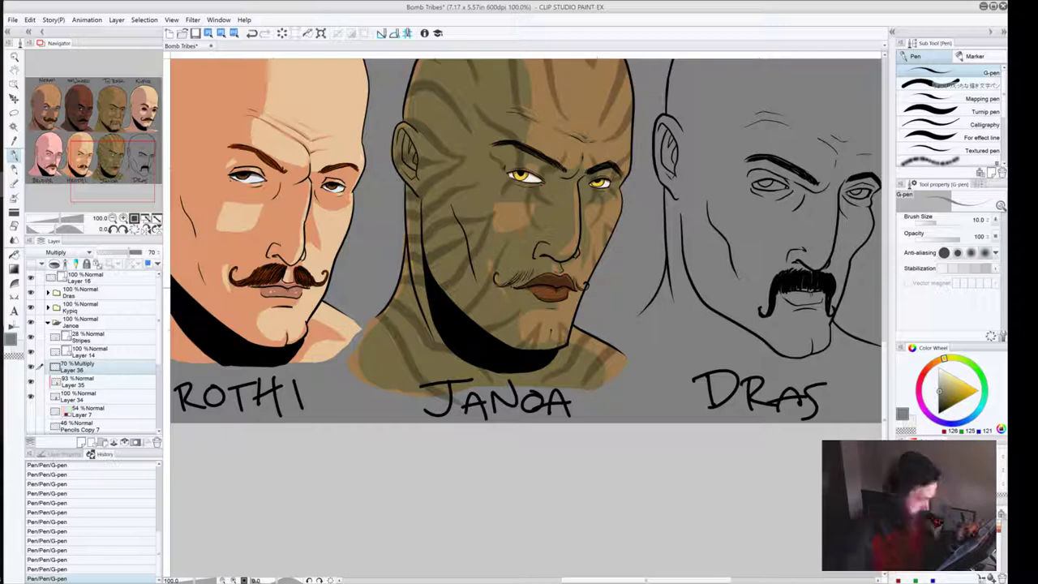
key(ctrl+z)
key(ctrl+z)
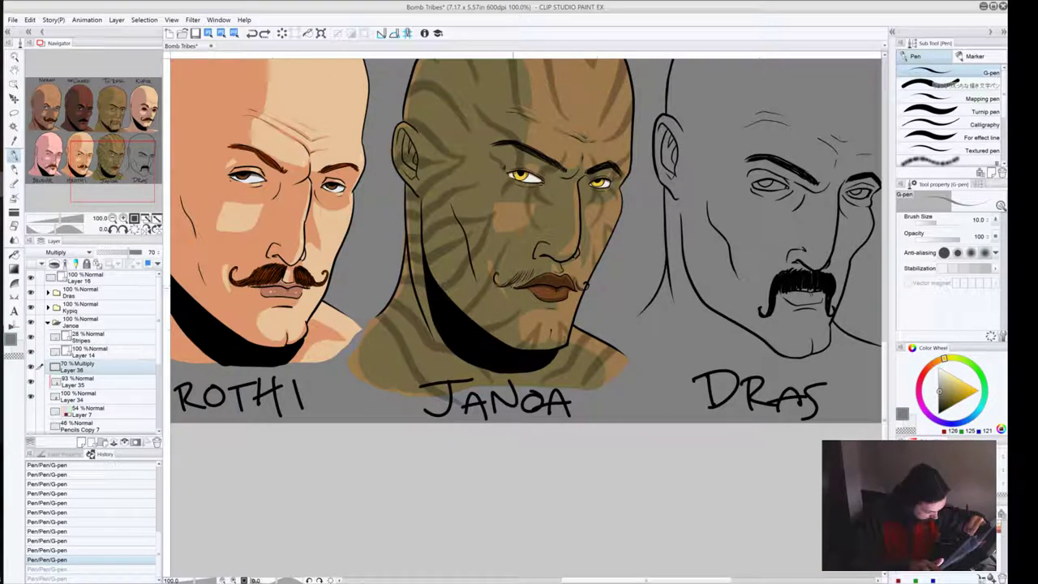
key(ctrl+y)
key(ctrl+y)
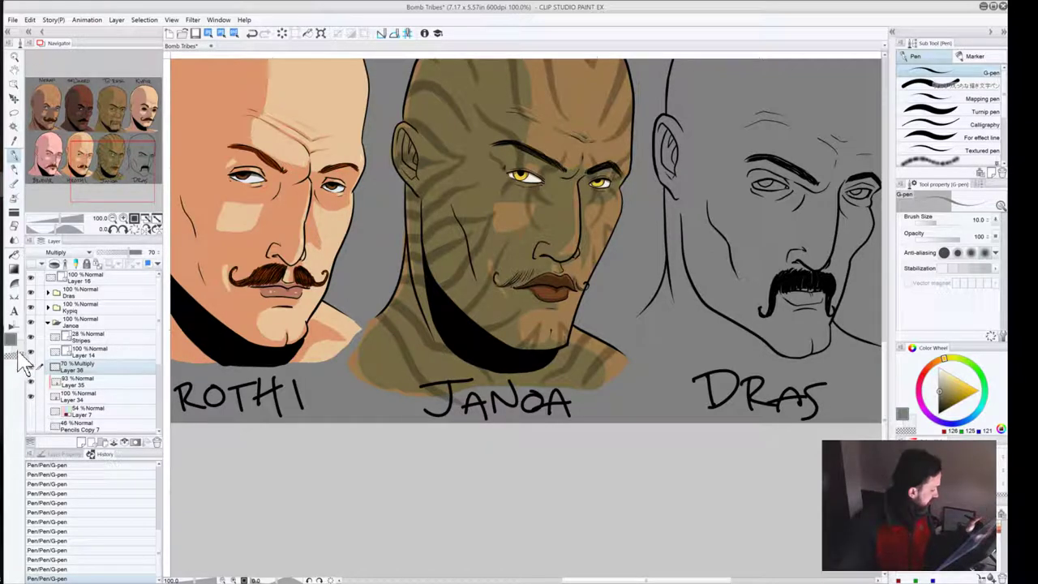
Step: Switch to the off-white drawing colour, undo the last pen stroke and clip Layer 36 to the layer below
key(x)
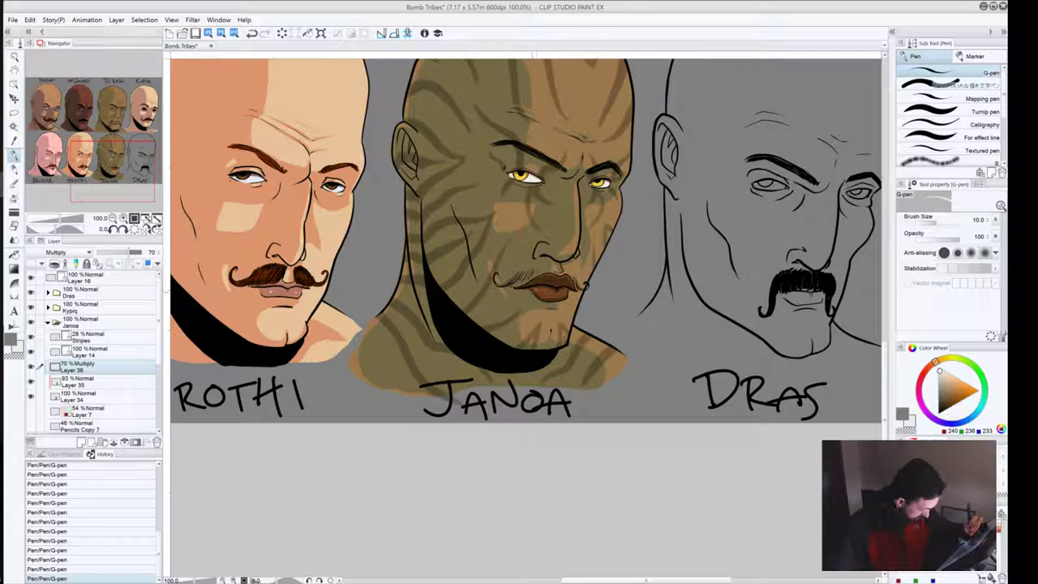
key(ctrl+z)
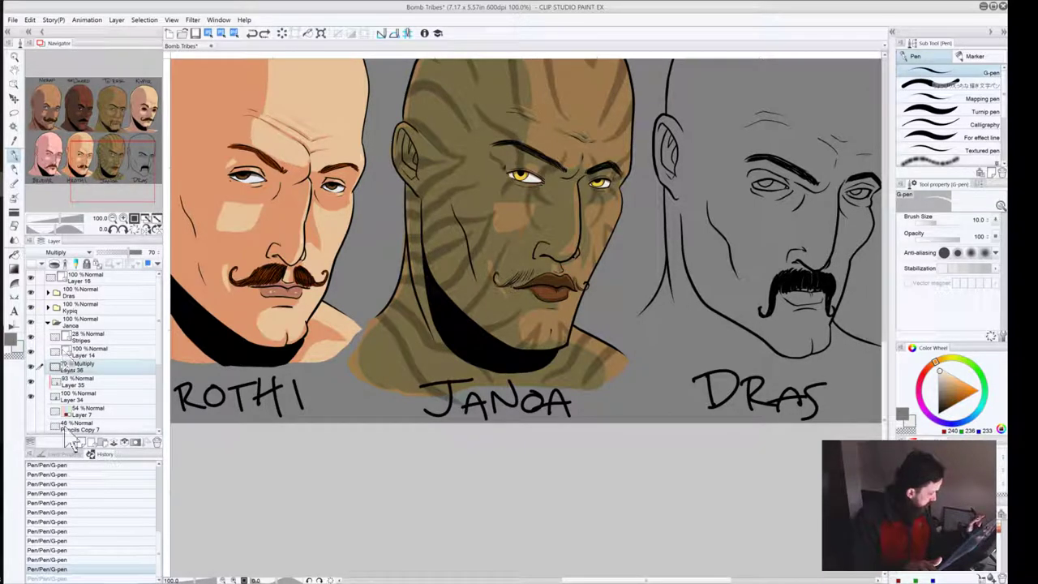
click(44, 263)
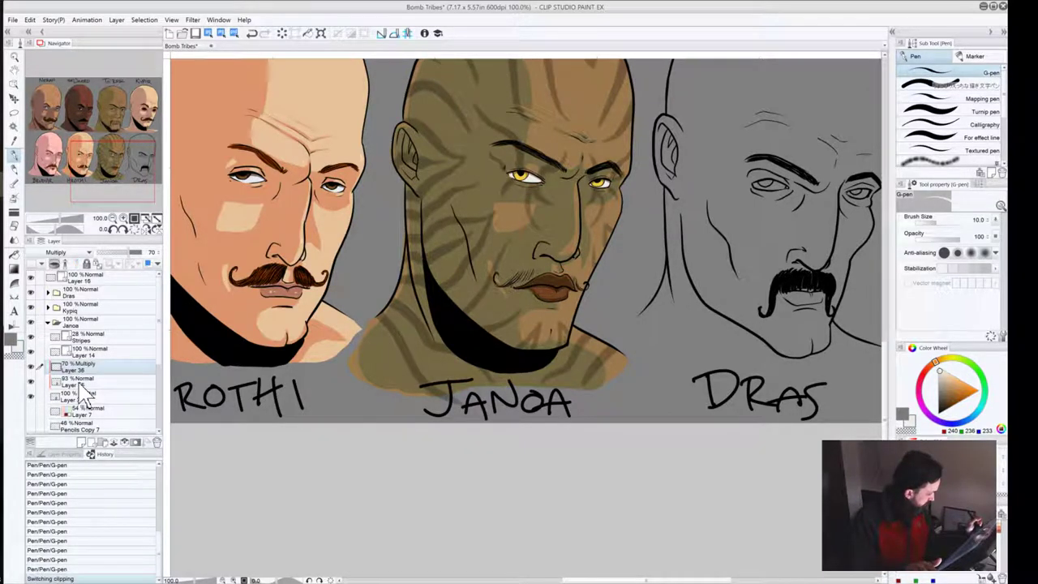
Step: Add a layer above Layer 35, set its opacity to 50%, and try a highlight stroke on Janoa's lower lip
click(81, 442)
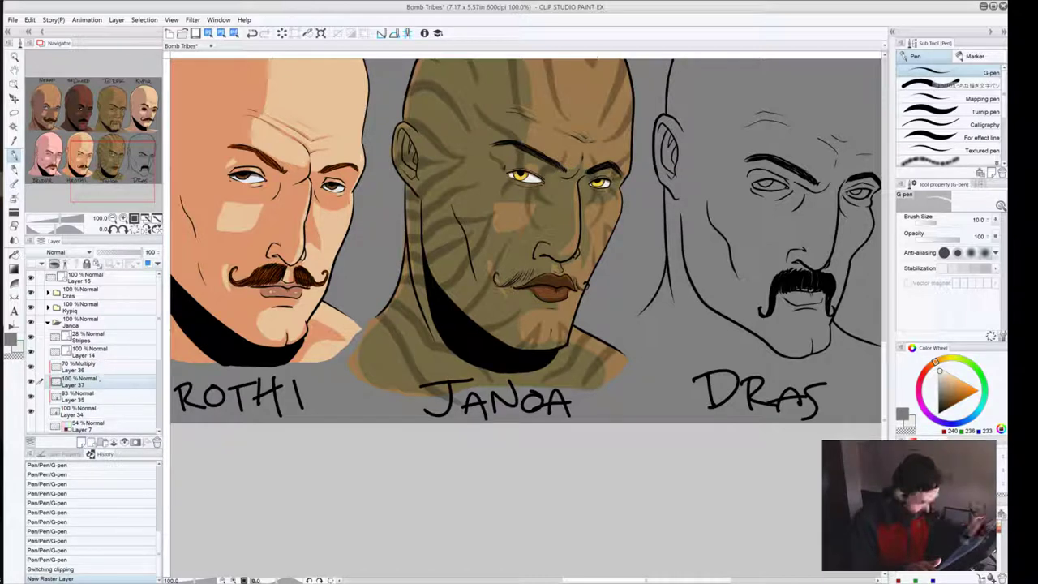
click(120, 252)
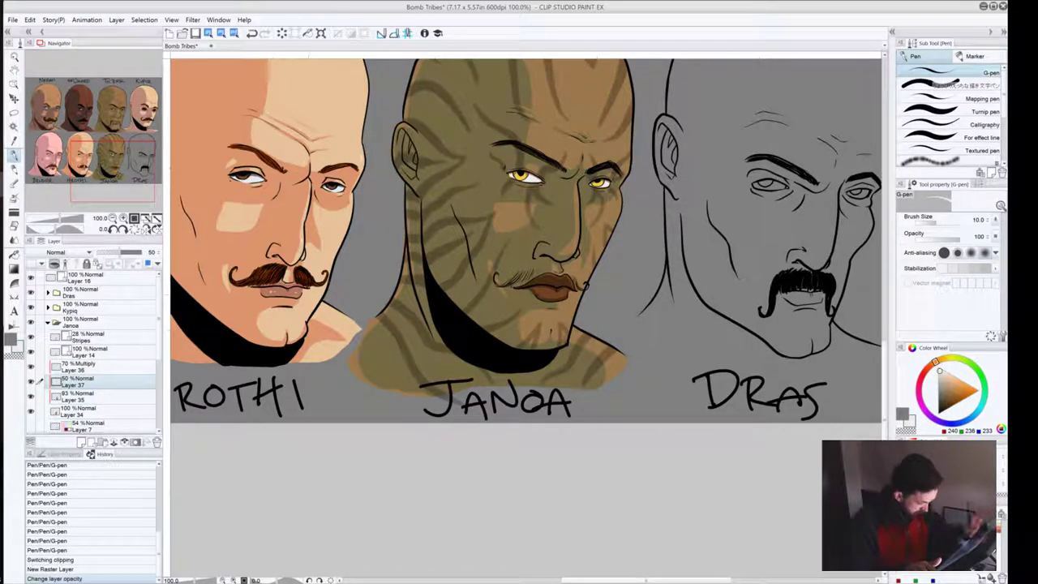
click(543, 293)
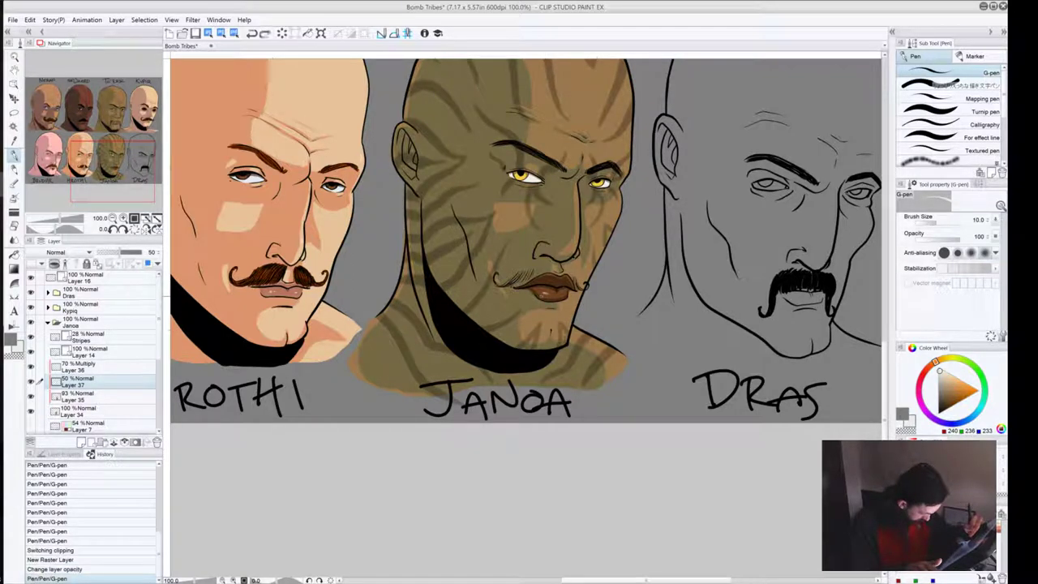
key(ctrl+z)
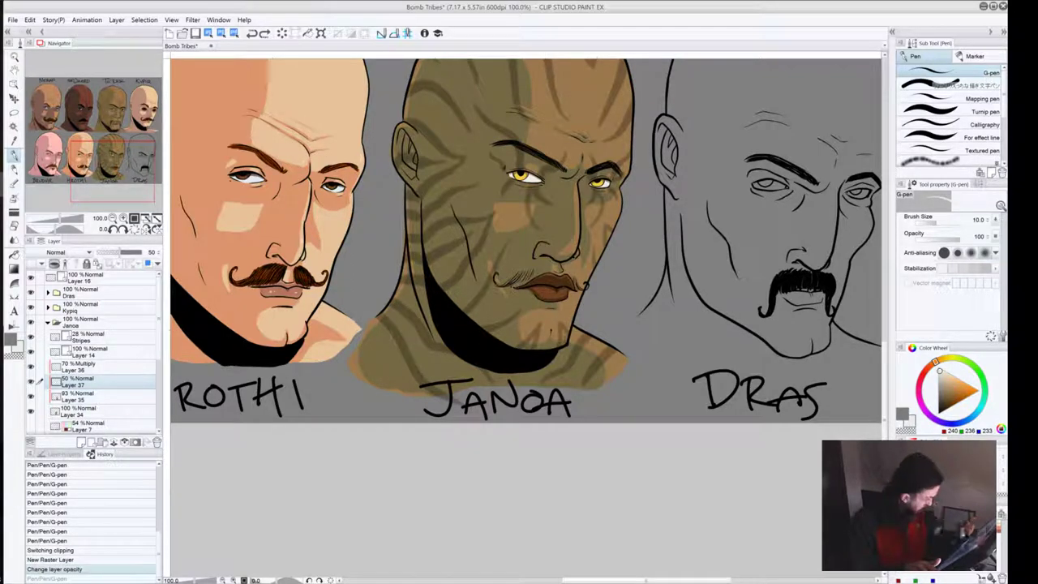
Step: Set Layer 37's opacity to 39% and paint small off-white highlights on Janoa's lower lip, undoing unwanted strokes
click(115, 252)
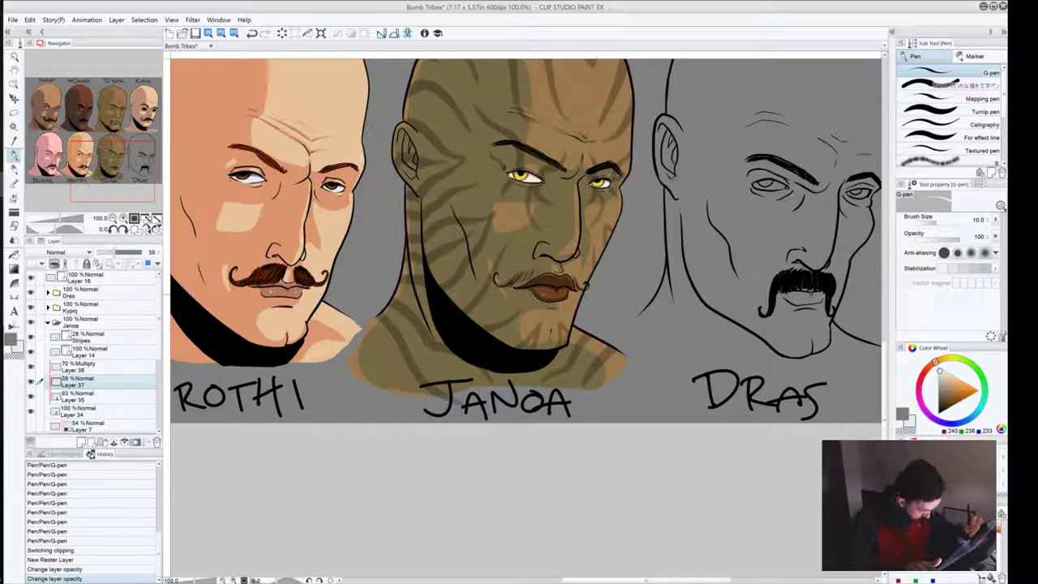
click(544, 292)
click(548, 294)
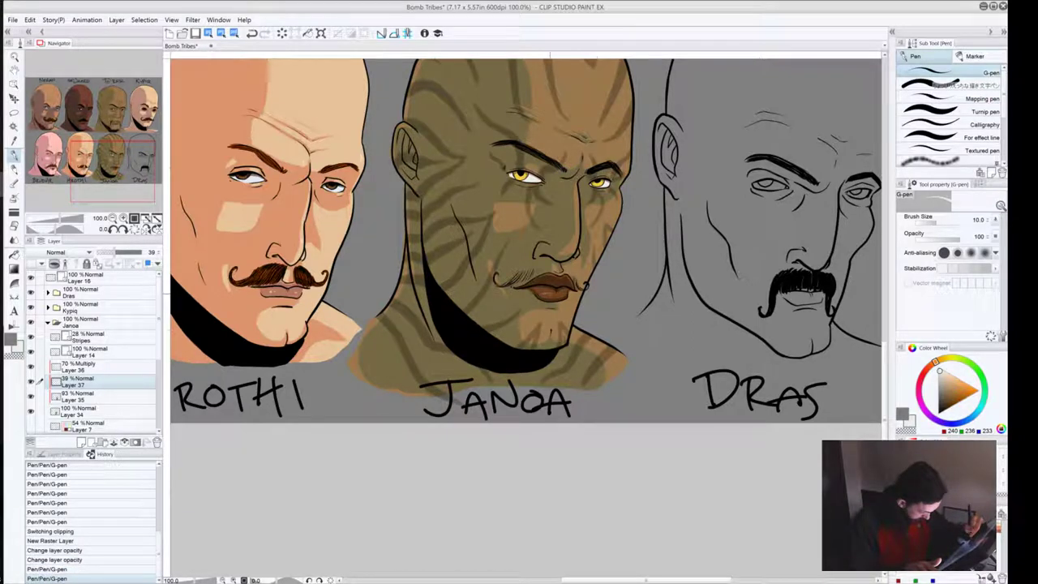
key(ctrl+z)
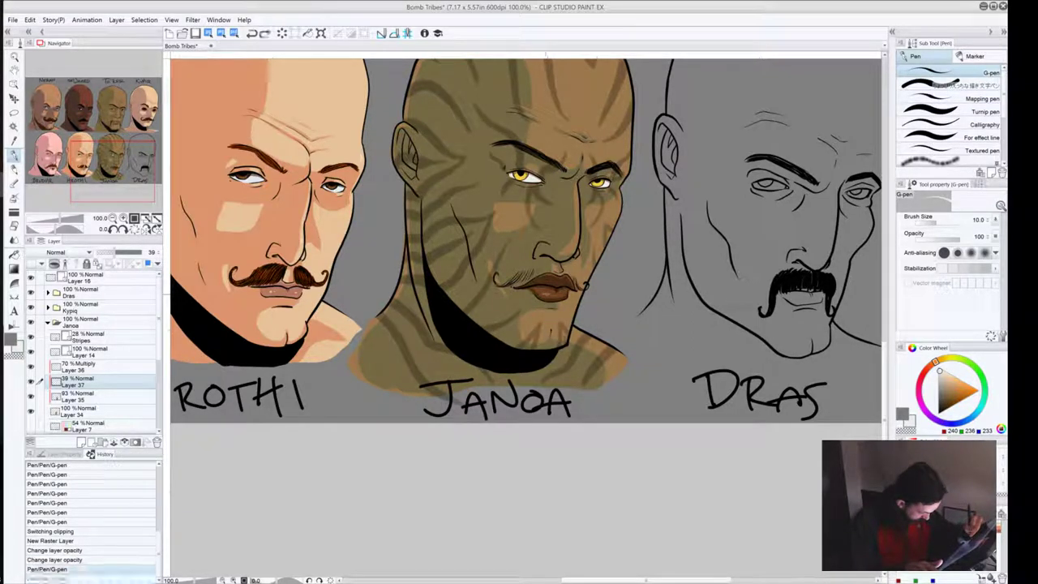
drag(546, 294, 558, 293)
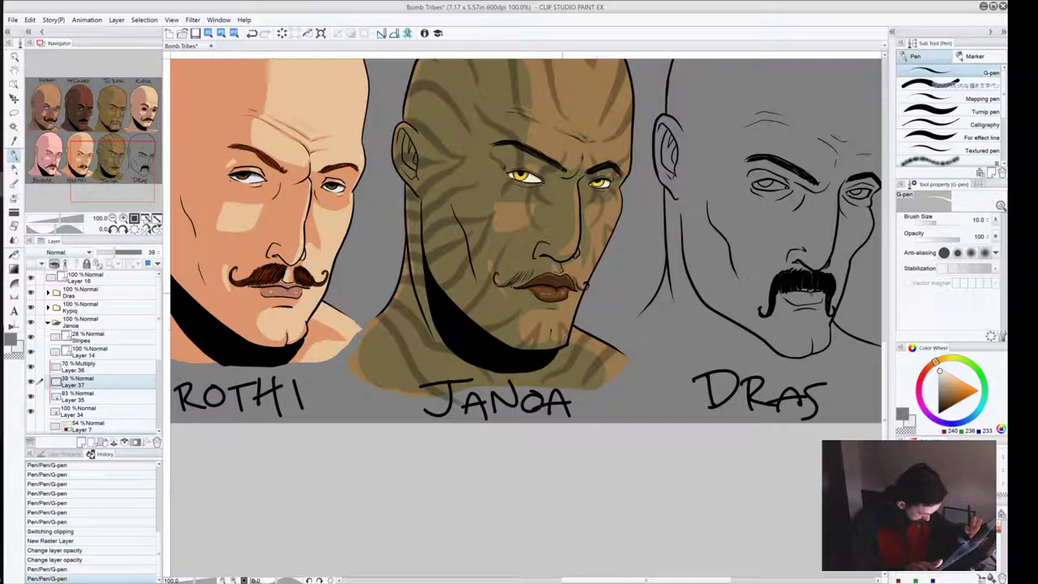
click(562, 293)
key(ctrl+z)
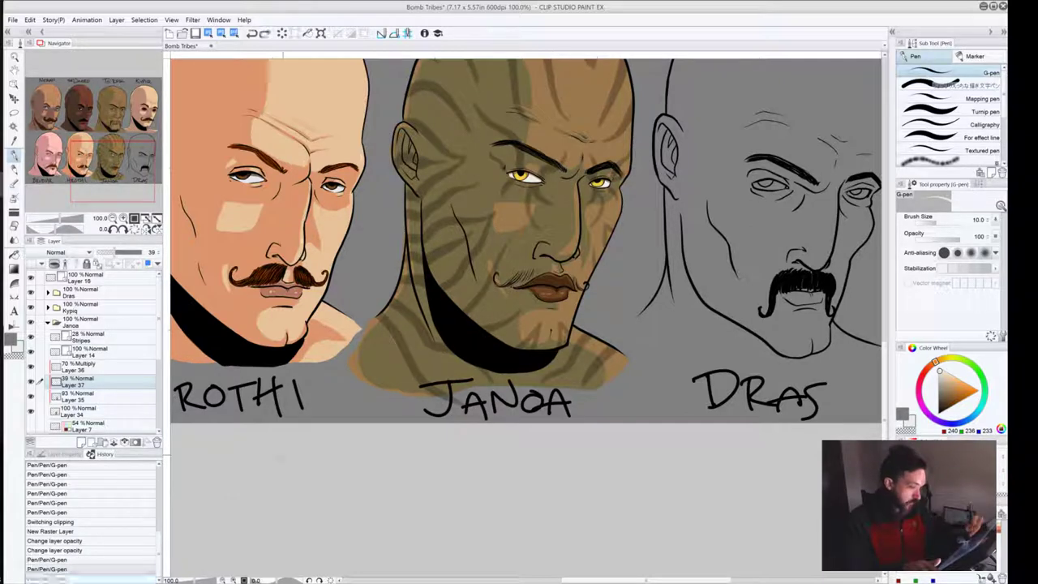
click(562, 292)
click(562, 292)
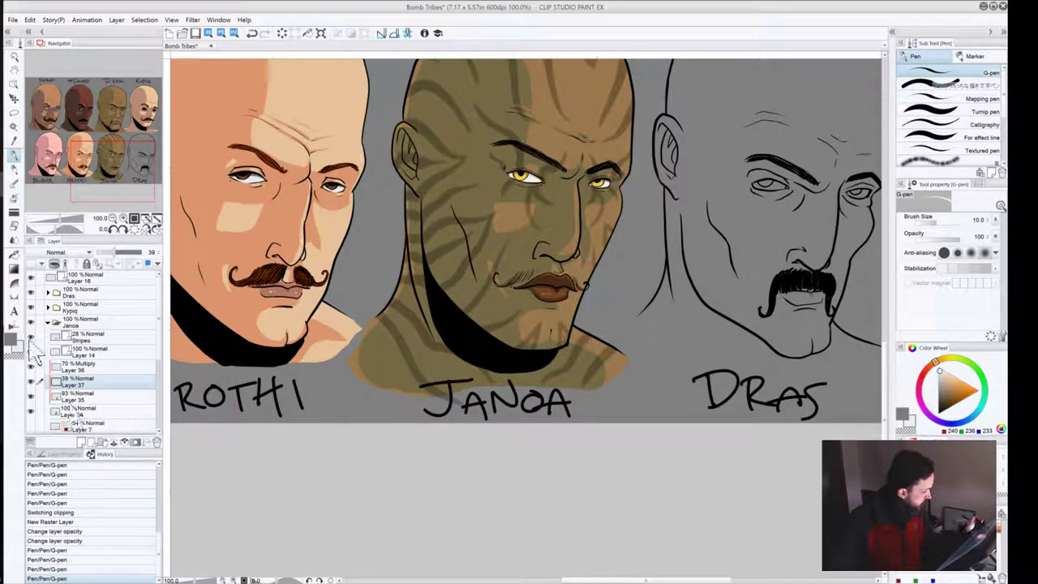
Step: Try Screen blending on the lip highlight layer, settling on Lighten at 37% opacity
click(59, 252)
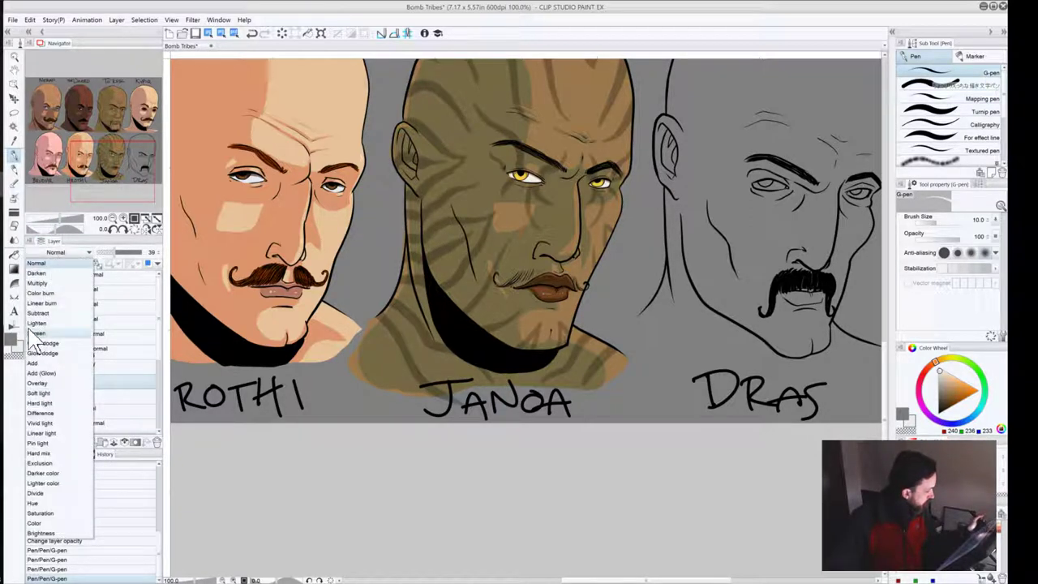
click(34, 334)
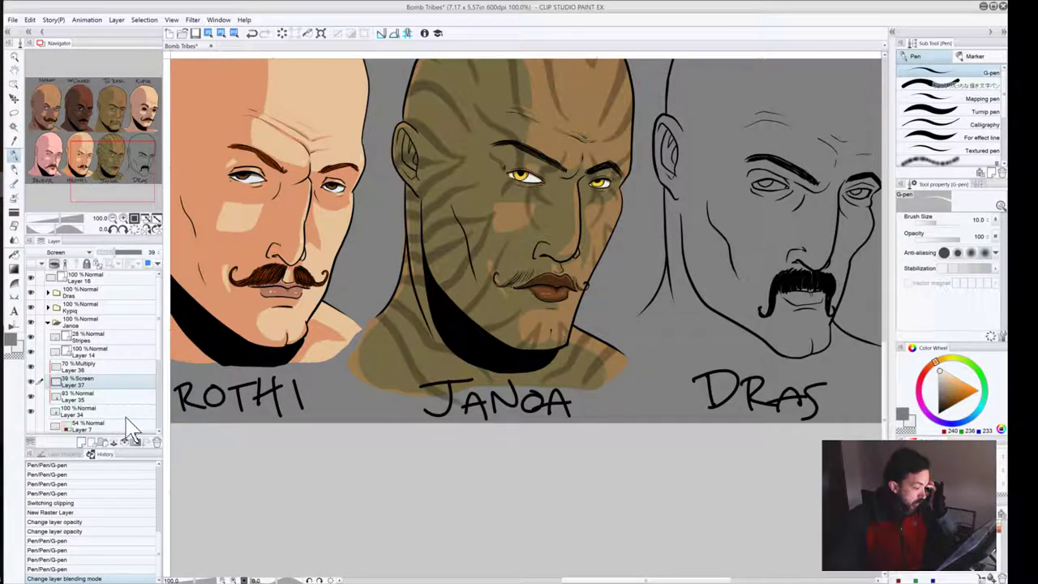
click(55, 254)
click(35, 326)
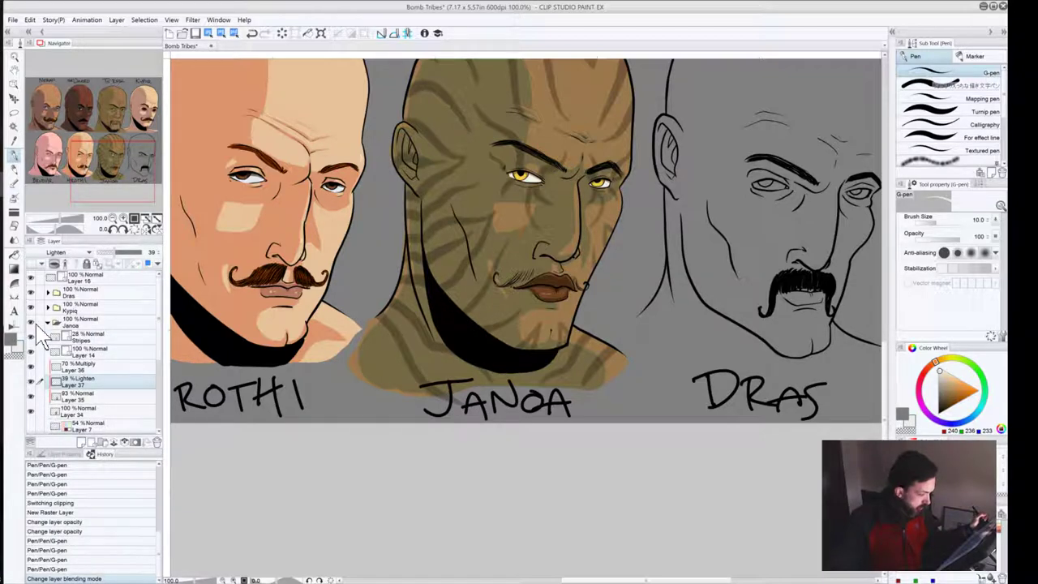
click(126, 252)
drag(126, 252, 112, 253)
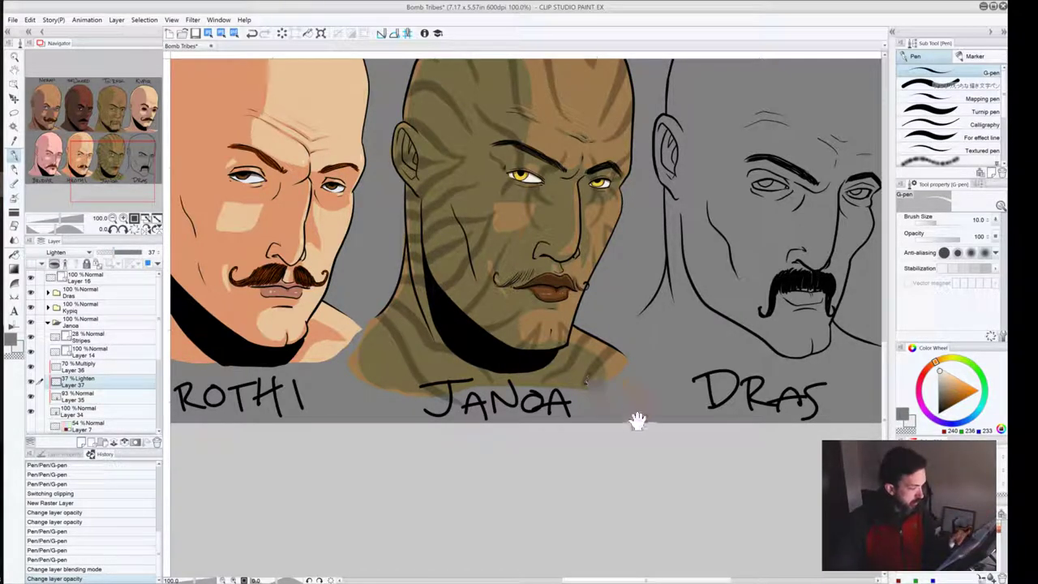
Step: Select Layer 35 and sample the olive skin shadow from Janoa's cheek with the Pick up color from layer eyedropper
drag(677, 331, 627, 423)
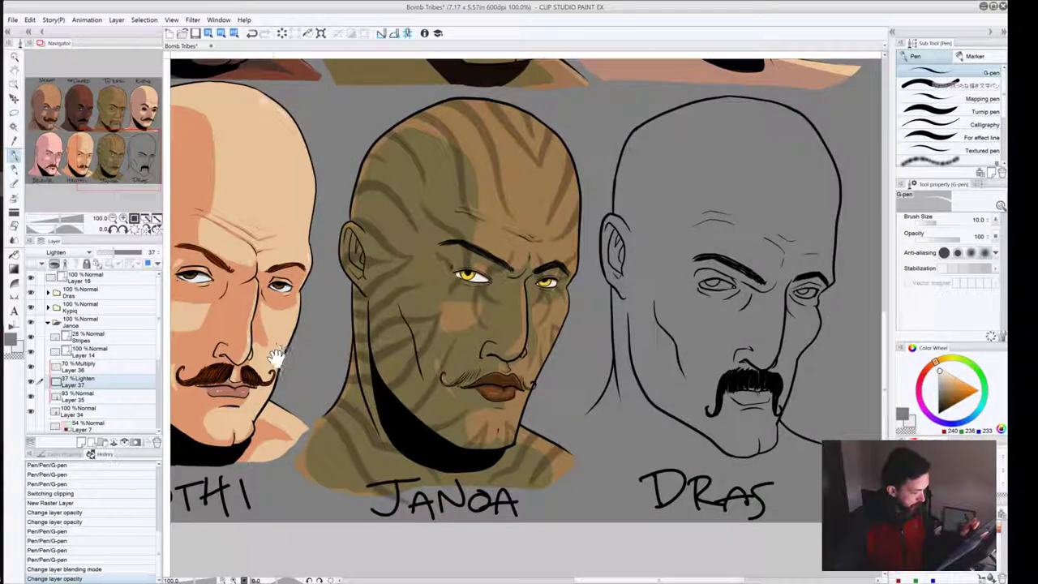
drag(279, 365, 327, 348)
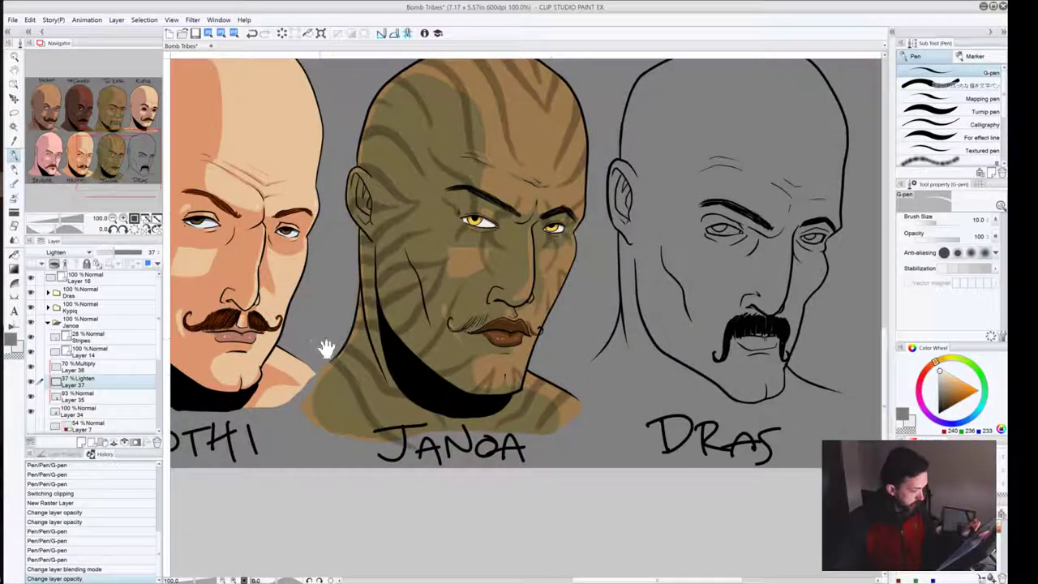
click(11, 340)
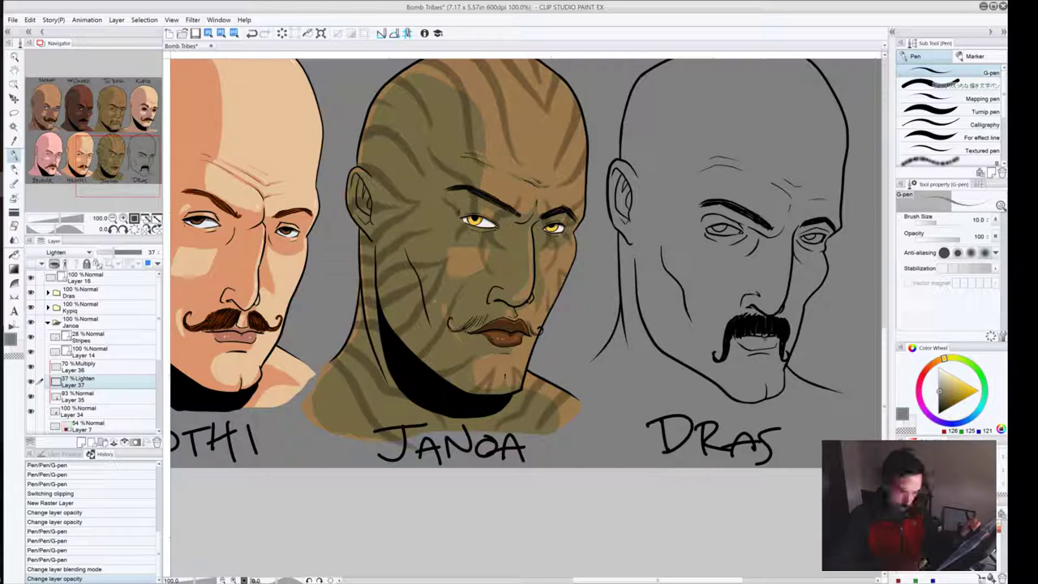
key(alt)
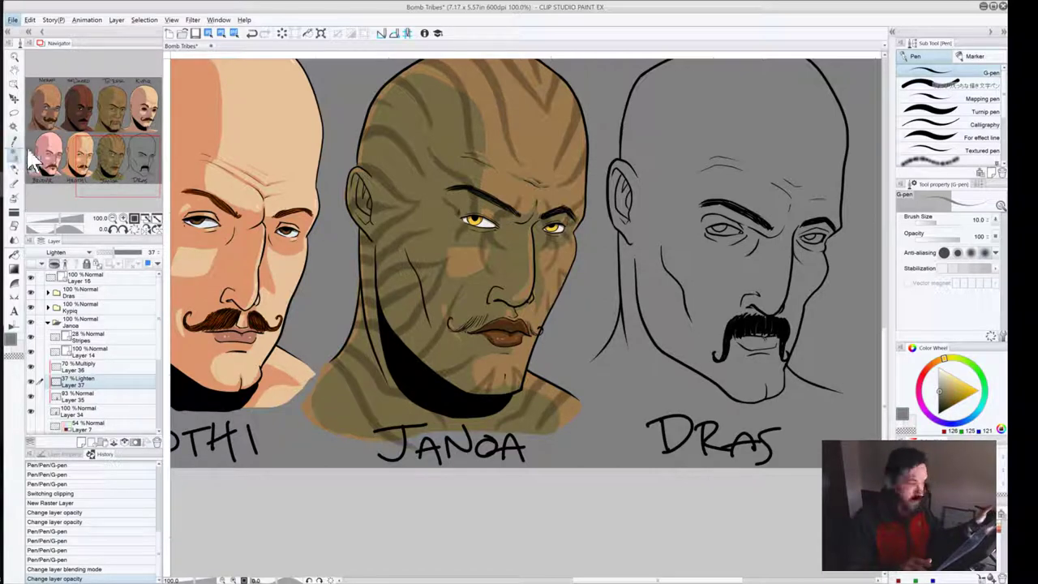
click(14, 140)
click(921, 98)
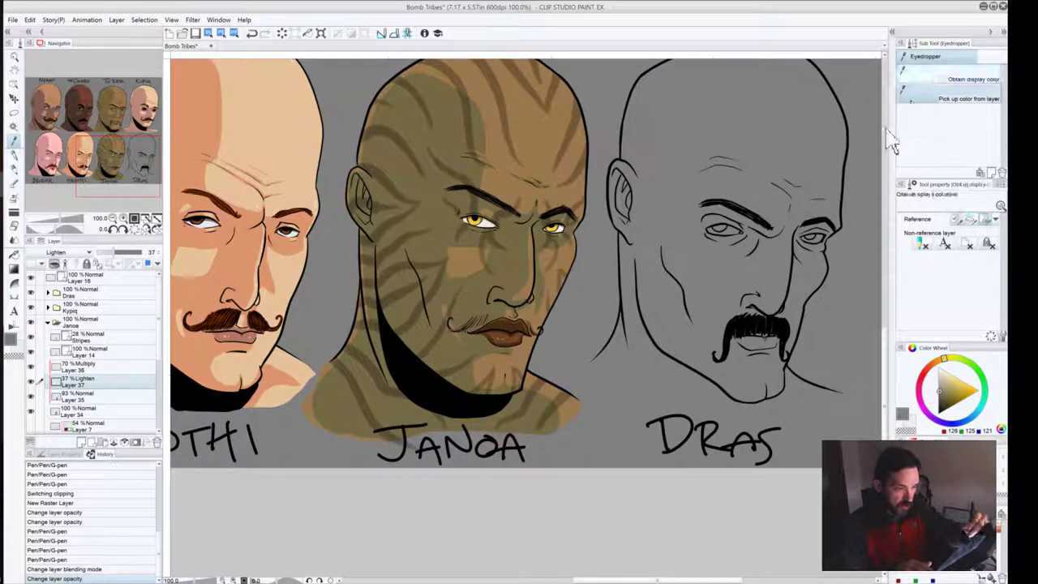
key(alt)
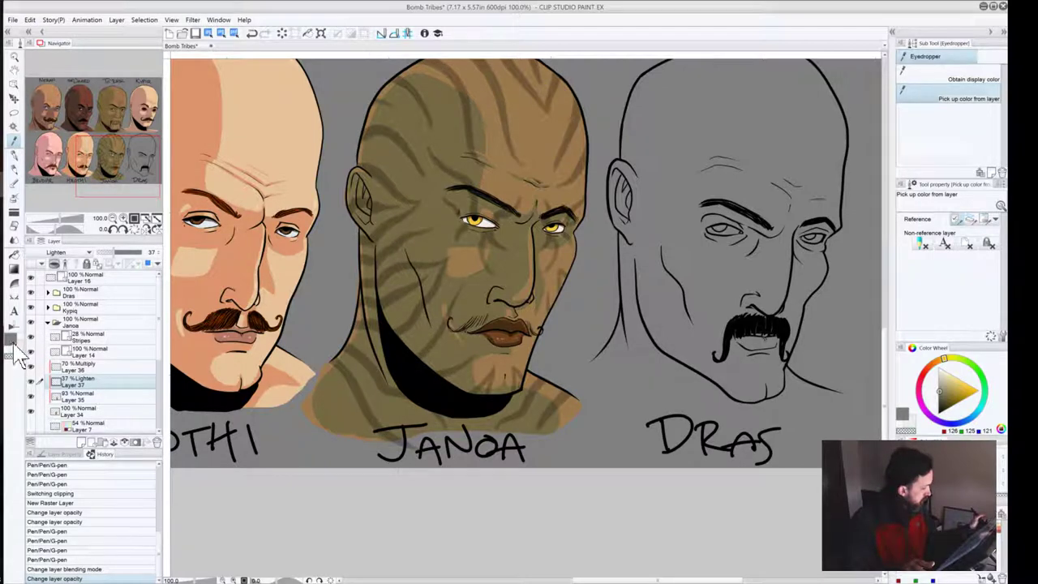
key(alt)
click(77, 397)
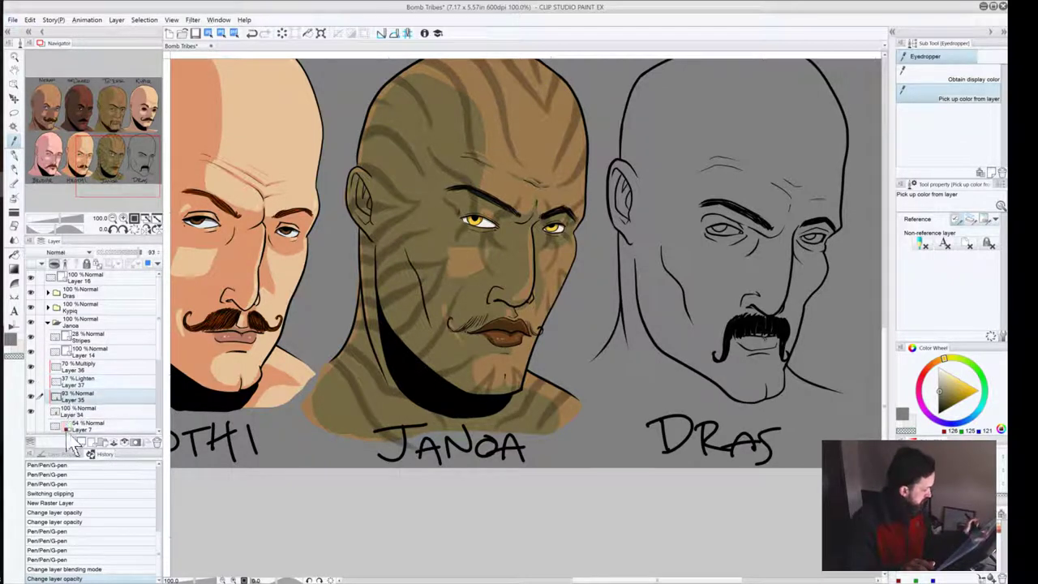
alt+click(430, 305)
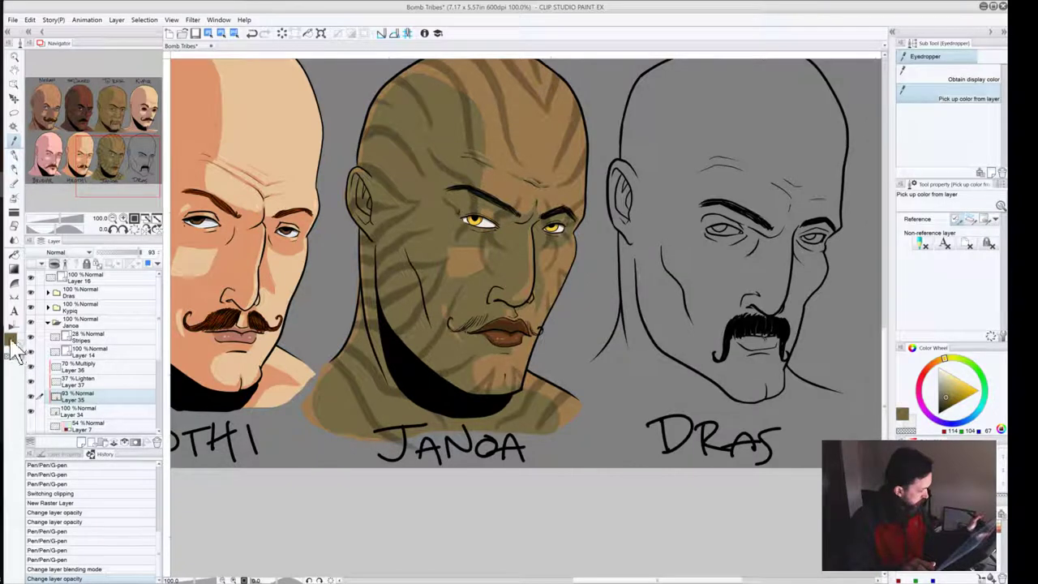
Step: Paint olive shading around Janoa's chin and jaw on Layer 35 using the G-pen at size 10
click(14, 155)
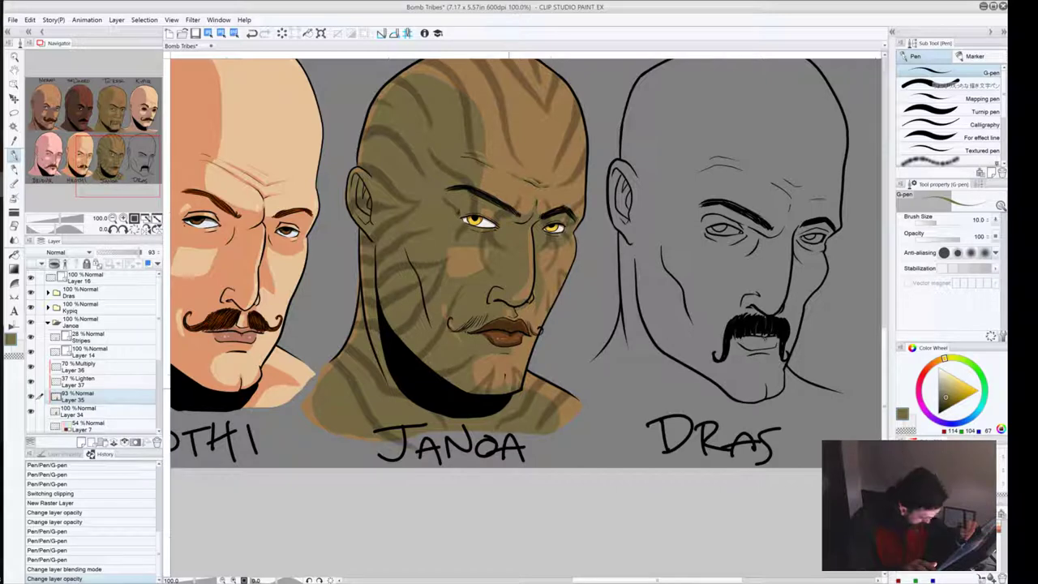
click(494, 396)
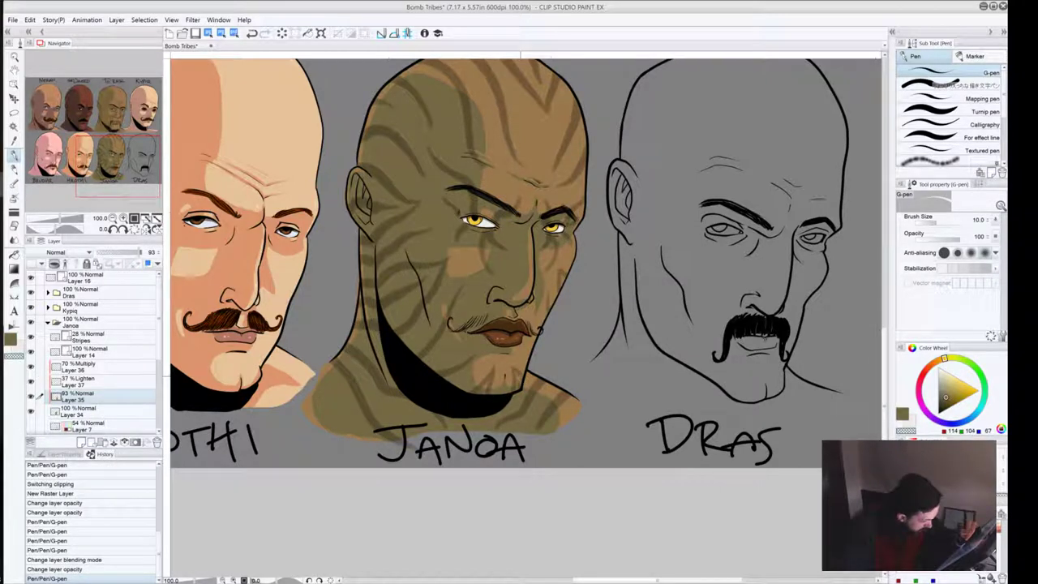
click(521, 376)
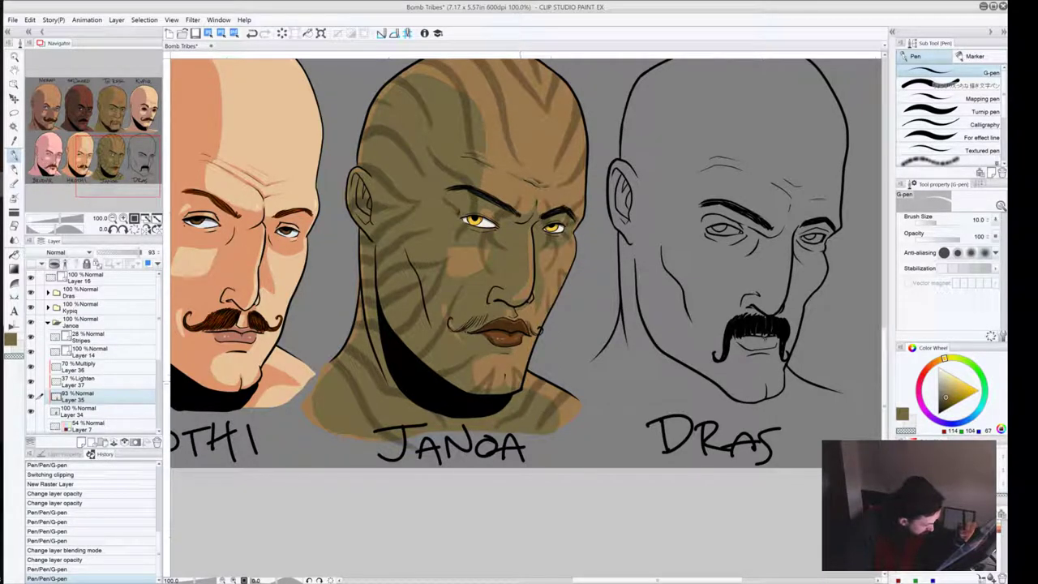
click(521, 381)
click(551, 381)
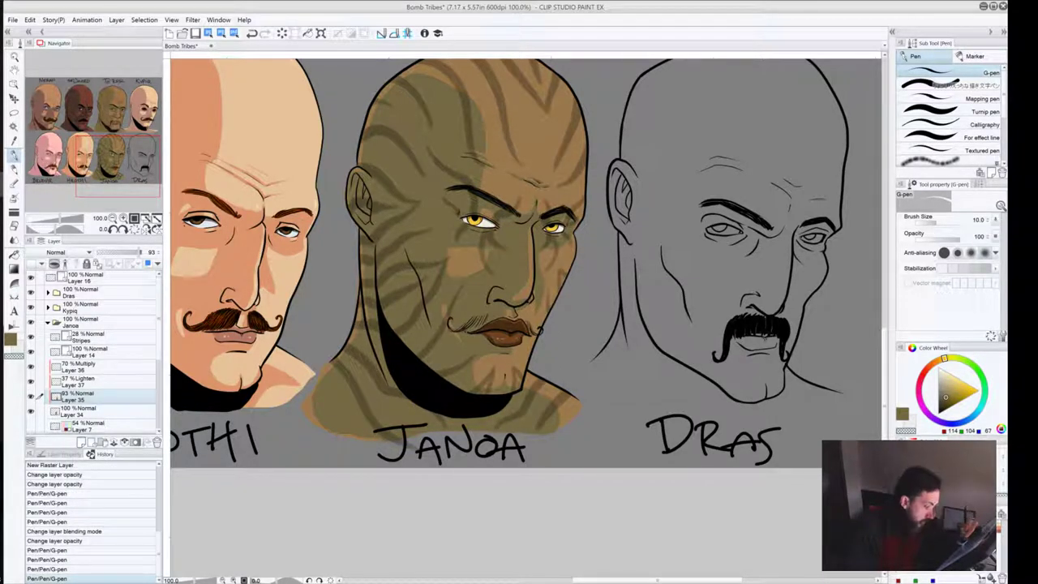
click(505, 381)
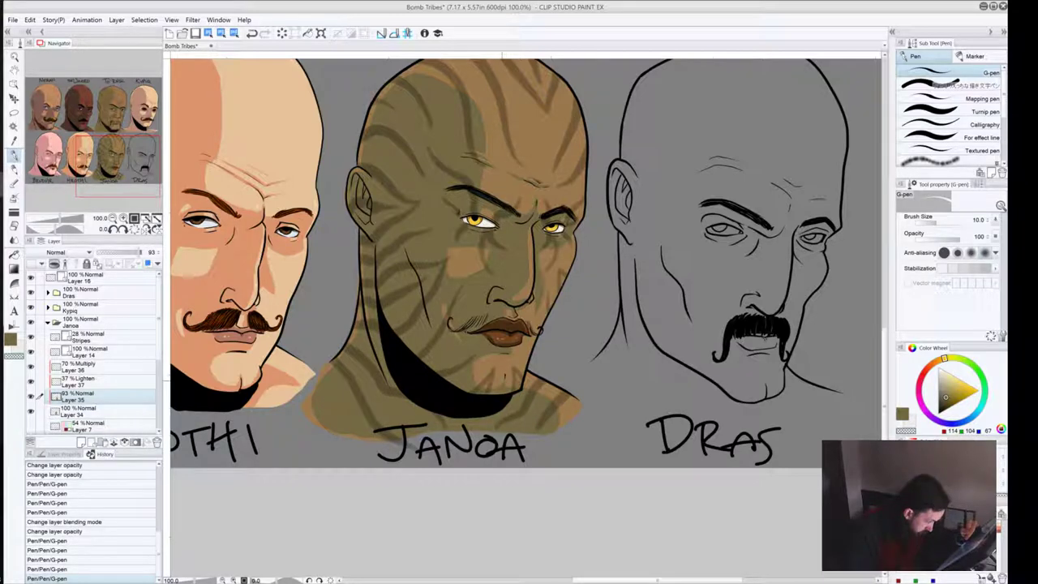
click(502, 380)
click(497, 384)
click(492, 387)
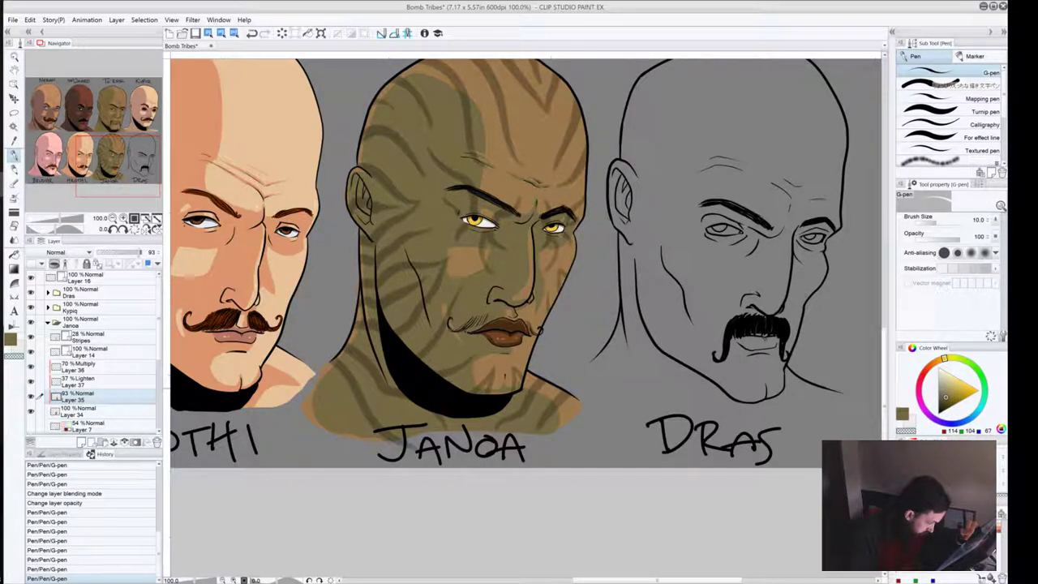
click(492, 388)
click(413, 353)
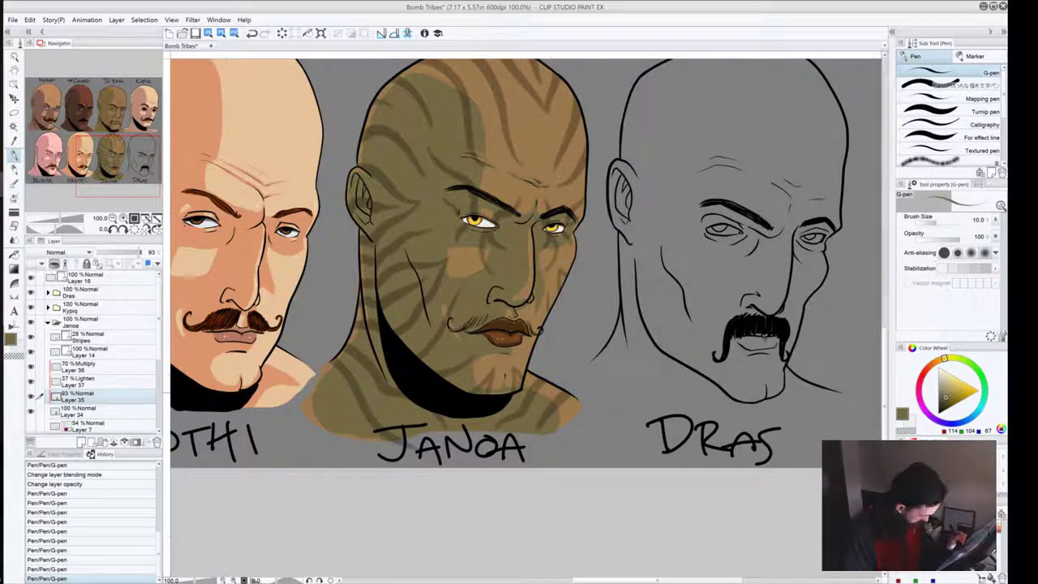
click(514, 389)
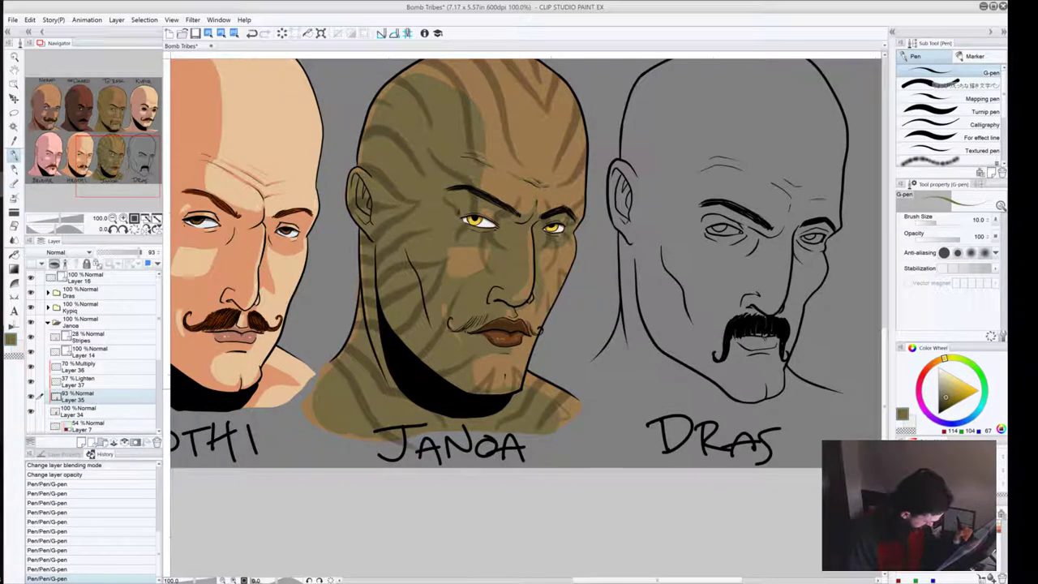
click(523, 387)
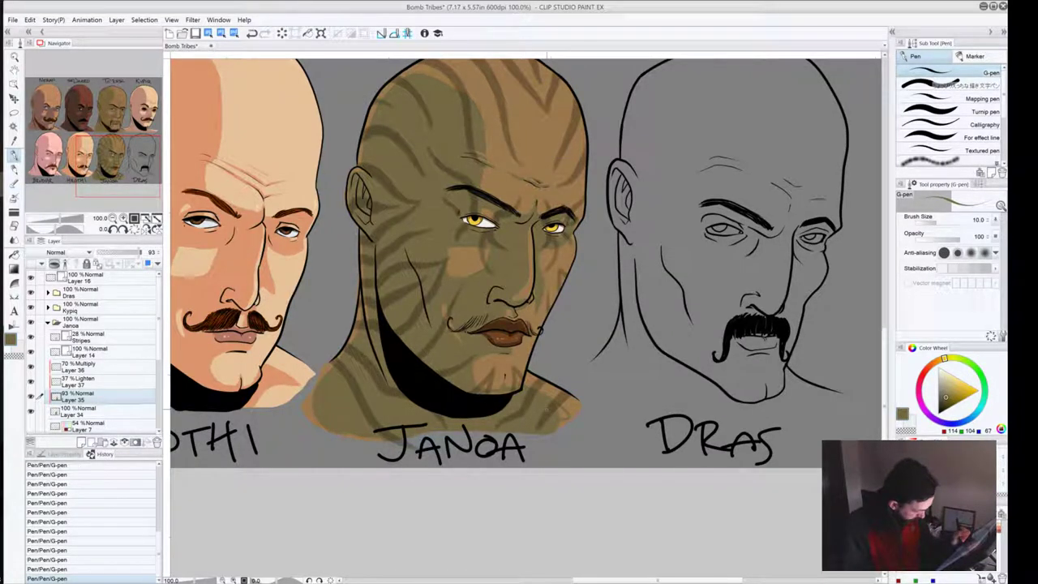
Step: Enlarge the G-pen brush to size 50 and undo the last pen stroke with Layer 34 selected
key(])
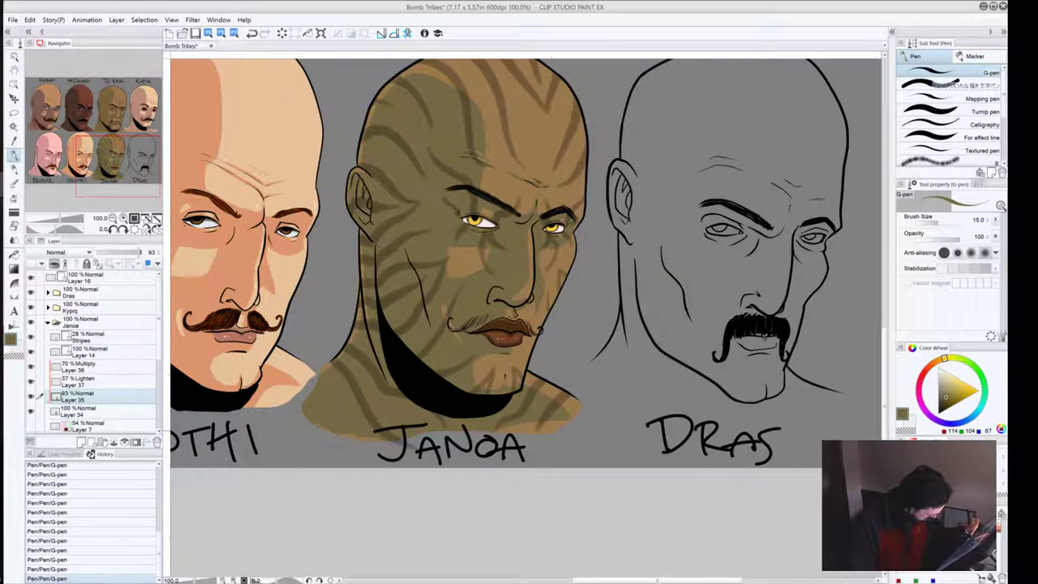
key(])
key(])
key(])
key(])
key(])
key(])
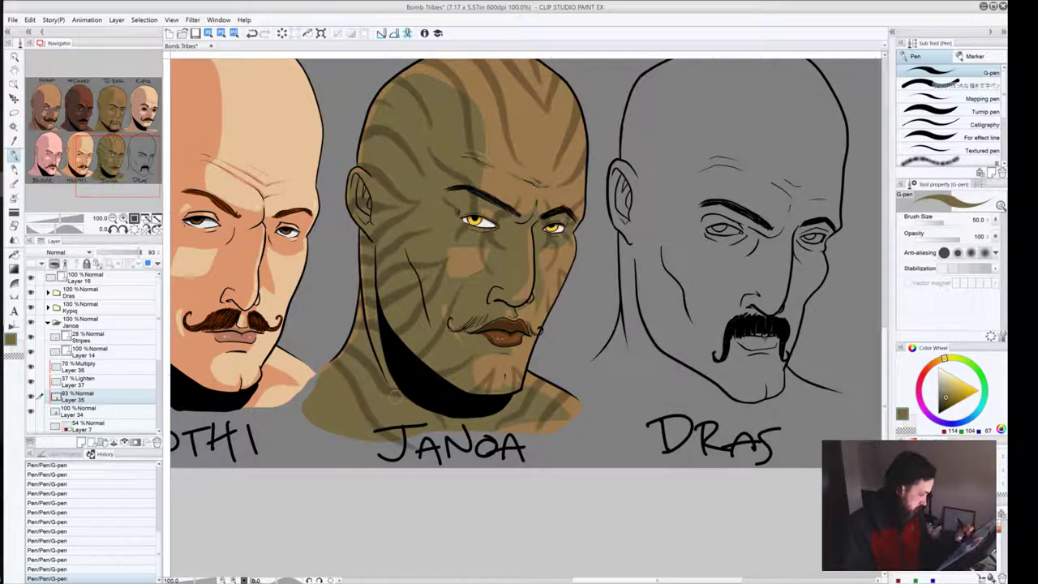
click(74, 411)
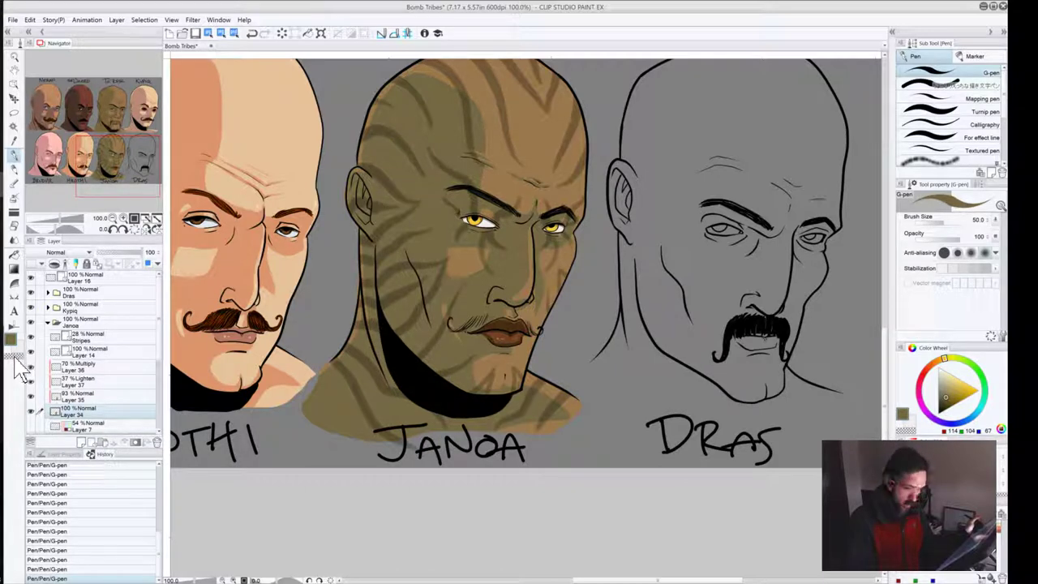
key(ctrl+z)
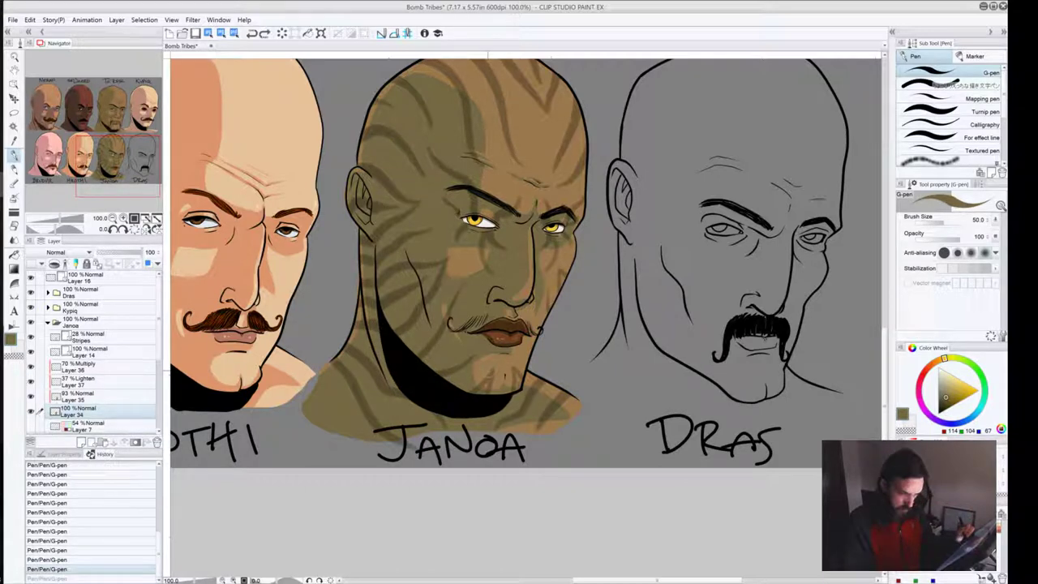
Step: Try a G-pen stroke on Janoa's neck in the tan sampled from the chin on Layer 34, and undo it
alt+click(490, 358)
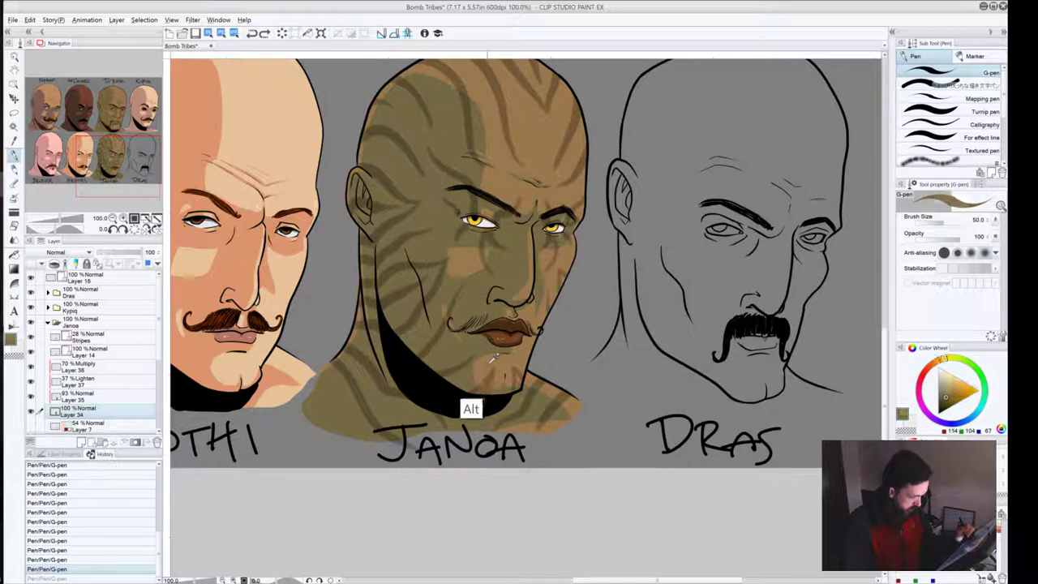
alt+click(490, 361)
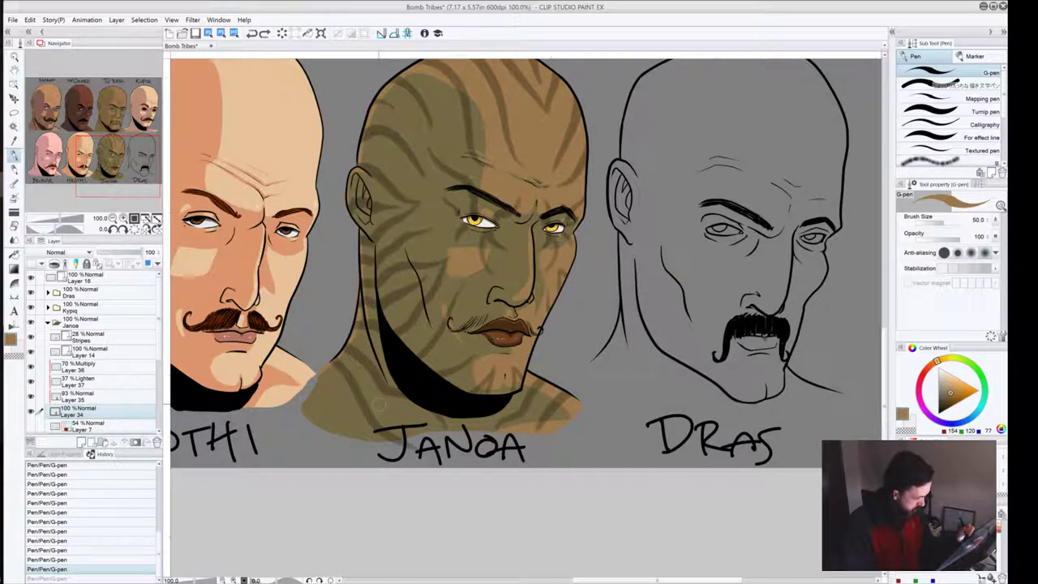
drag(378, 405, 394, 398)
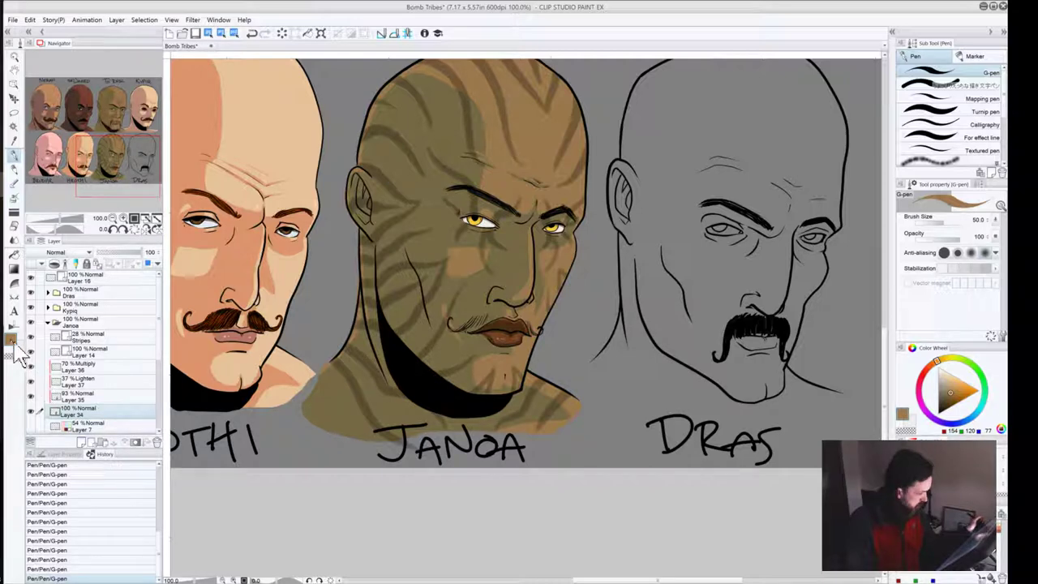
key(alt)
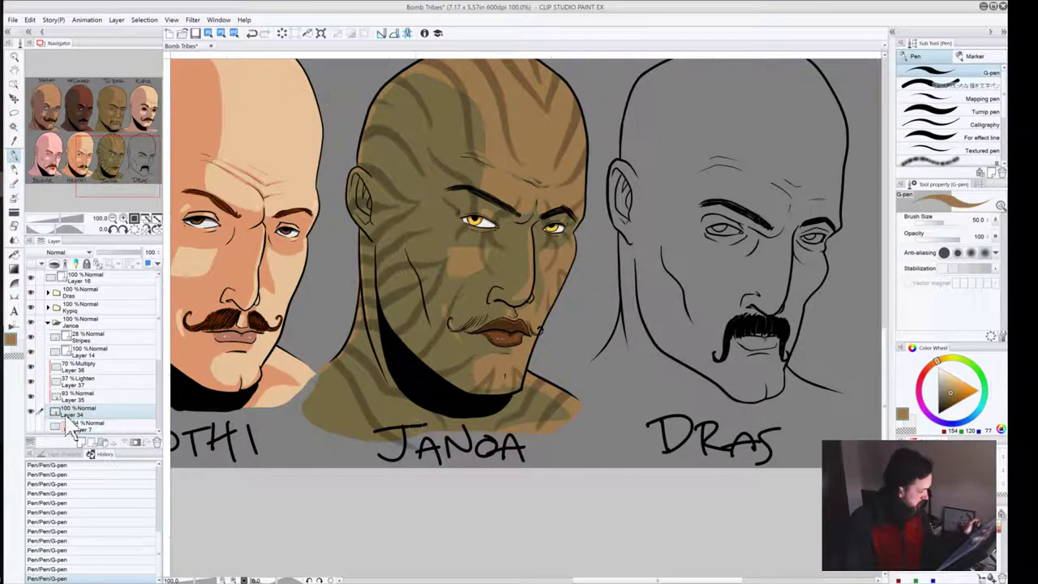
click(81, 397)
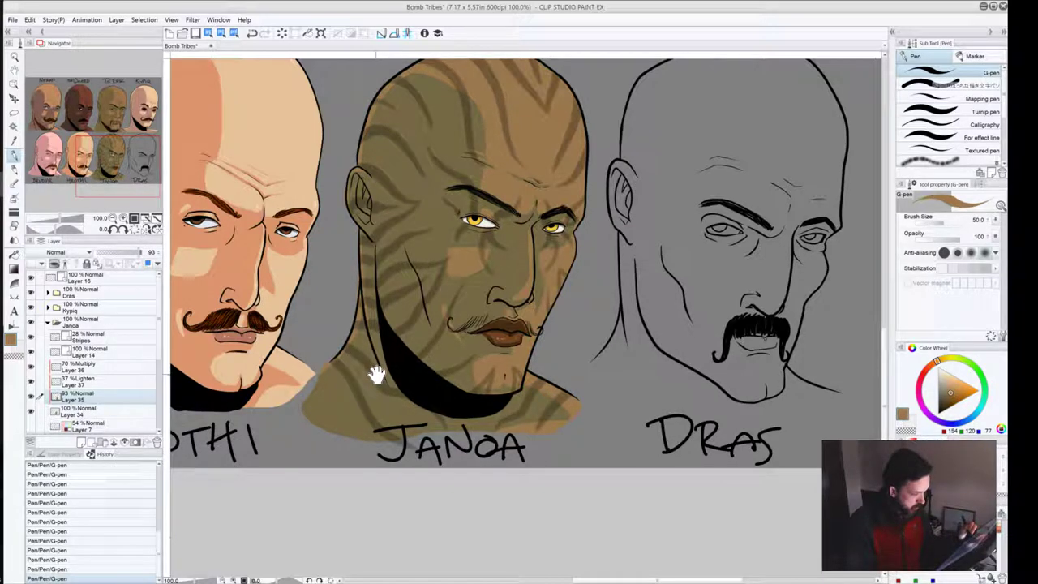
drag(335, 250, 317, 393)
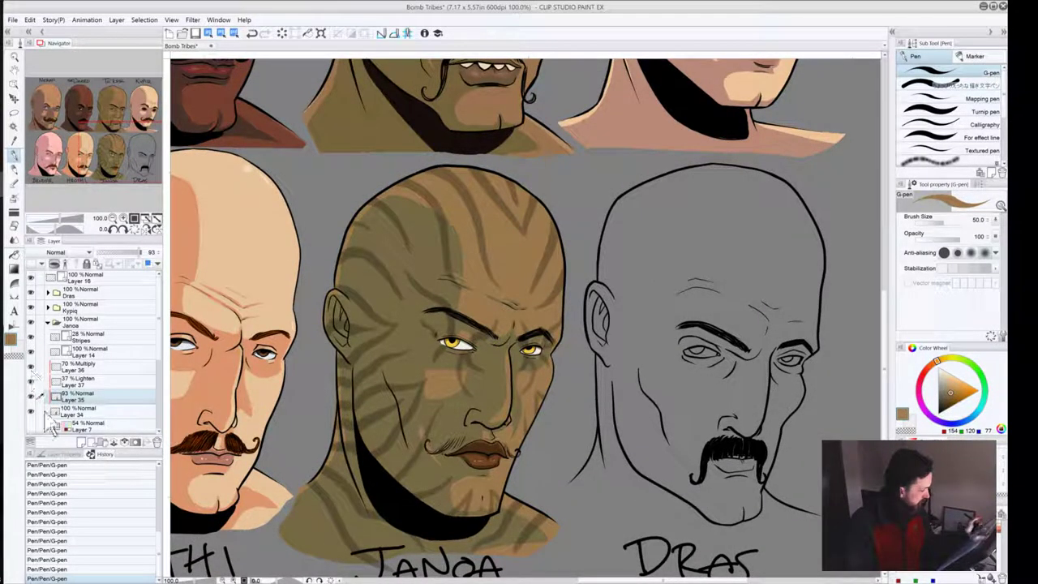
click(81, 379)
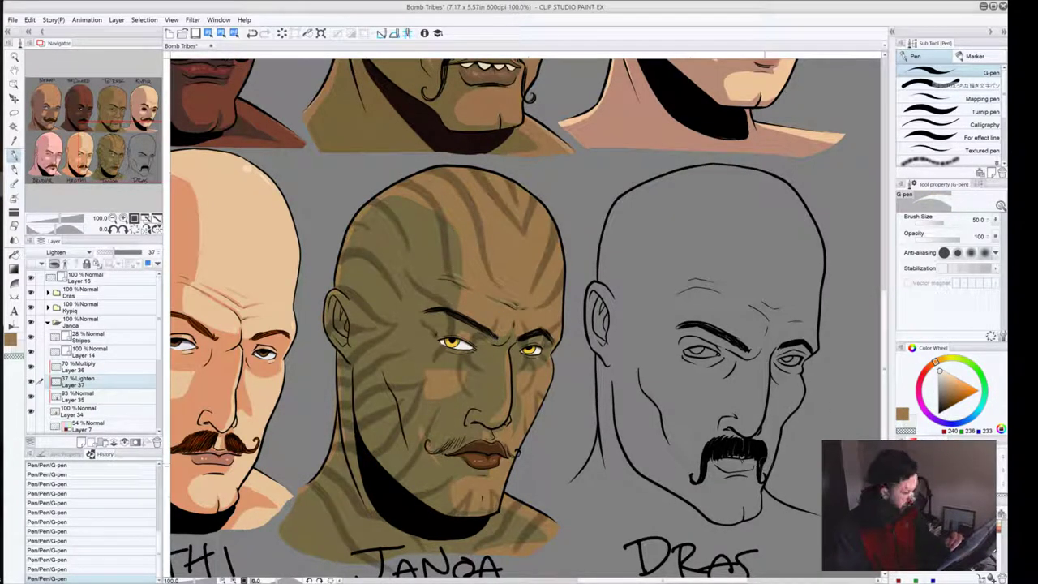
key(ctrl+z)
Step: Sample Janoa's tan skin from Layer 34, brighten it to RGB 205, 160, 103, and make Layer 37 active
click(81, 411)
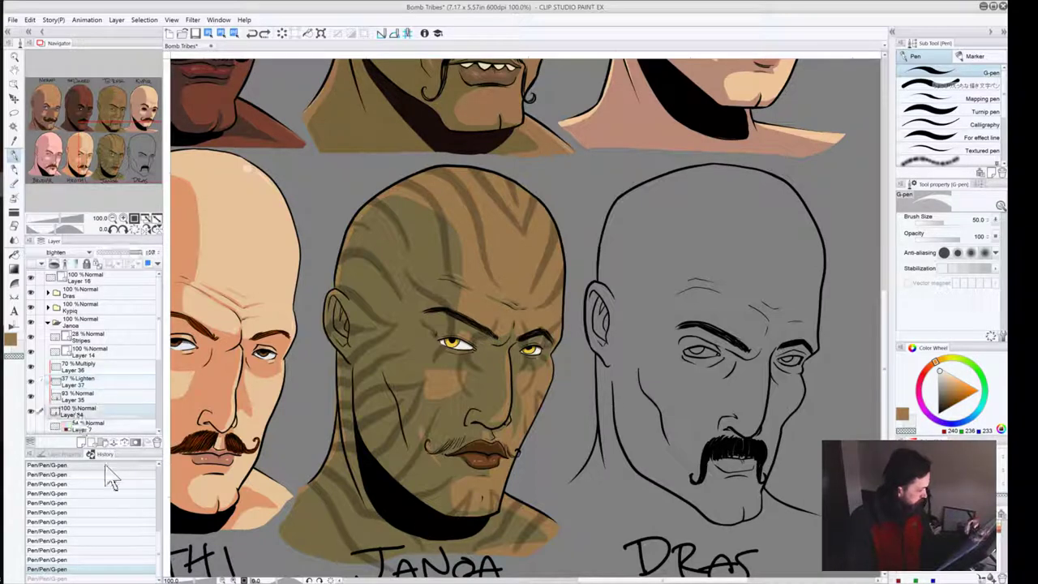
alt+click(494, 339)
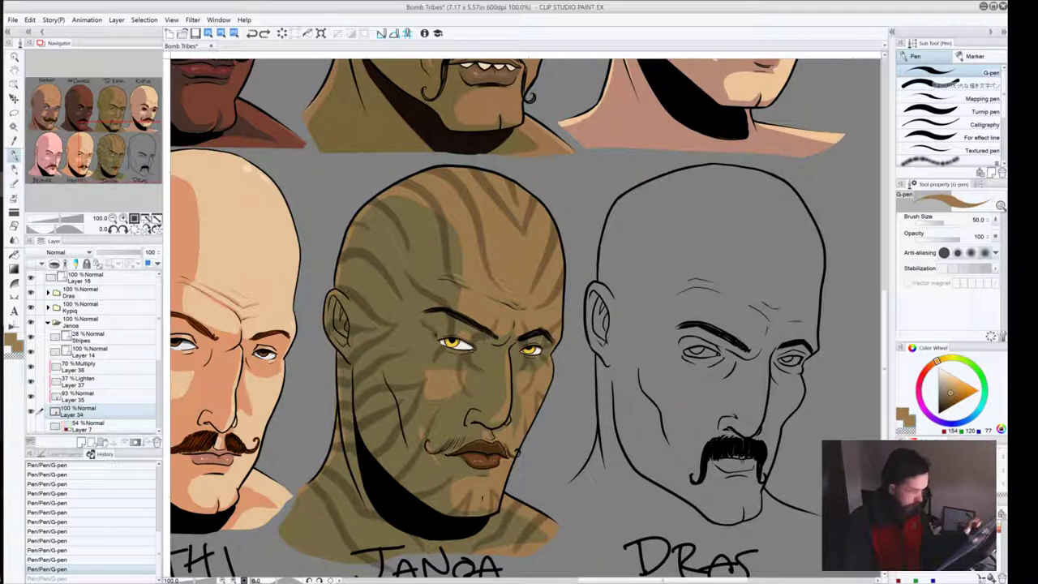
click(954, 385)
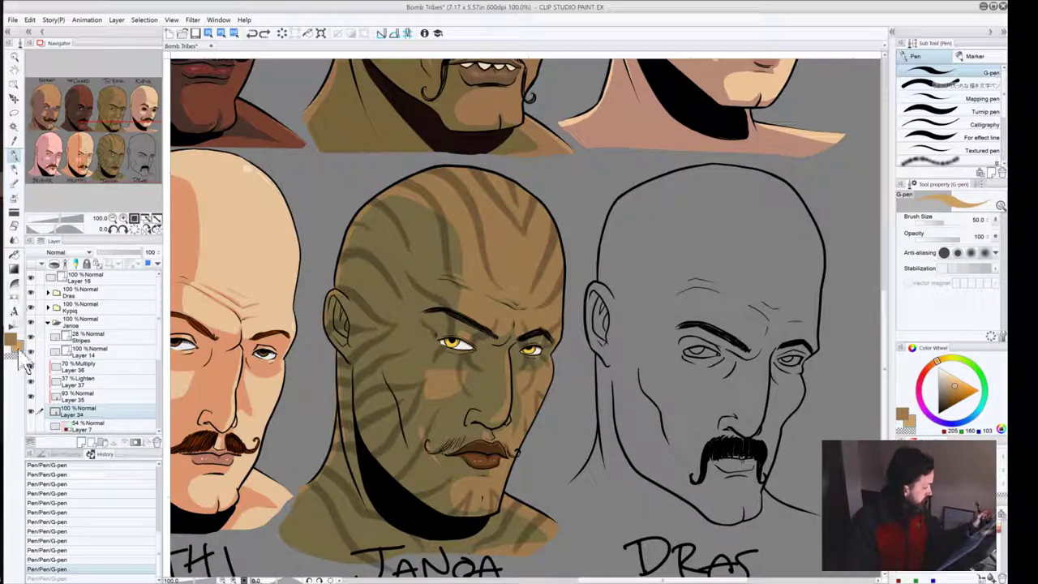
click(85, 379)
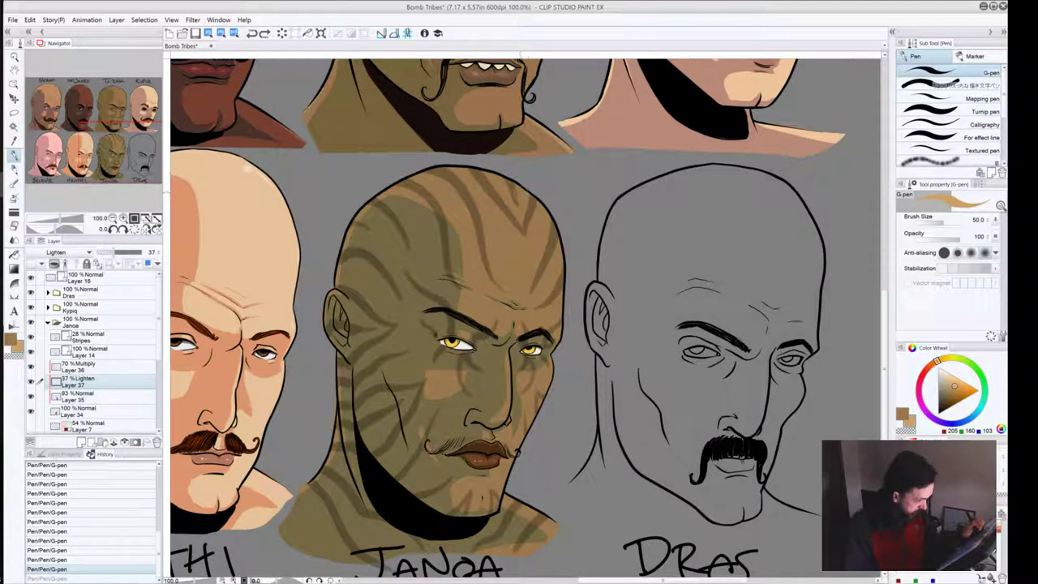
Step: Paint light tan highlights around Janoa's nose and brow on Layer 37 and set the layer's opacity to 44%
key(ctrl+y)
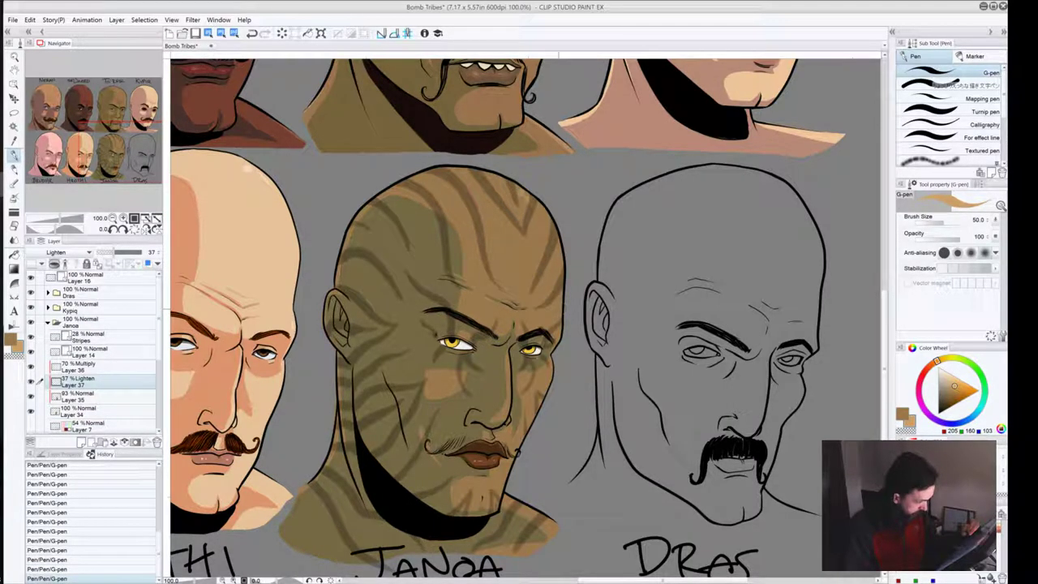
key(ctrl+z)
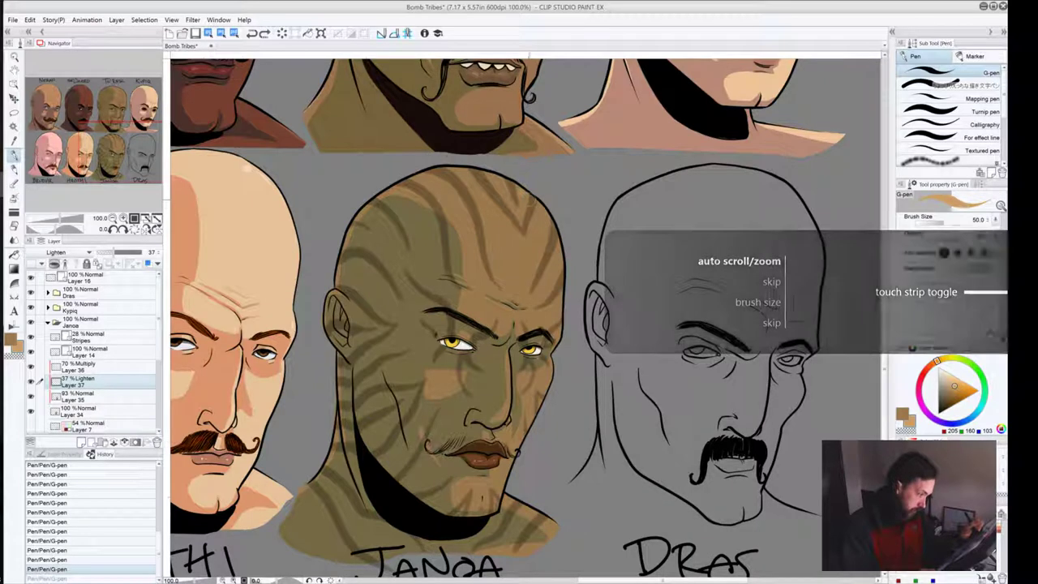
key(ctrl+y)
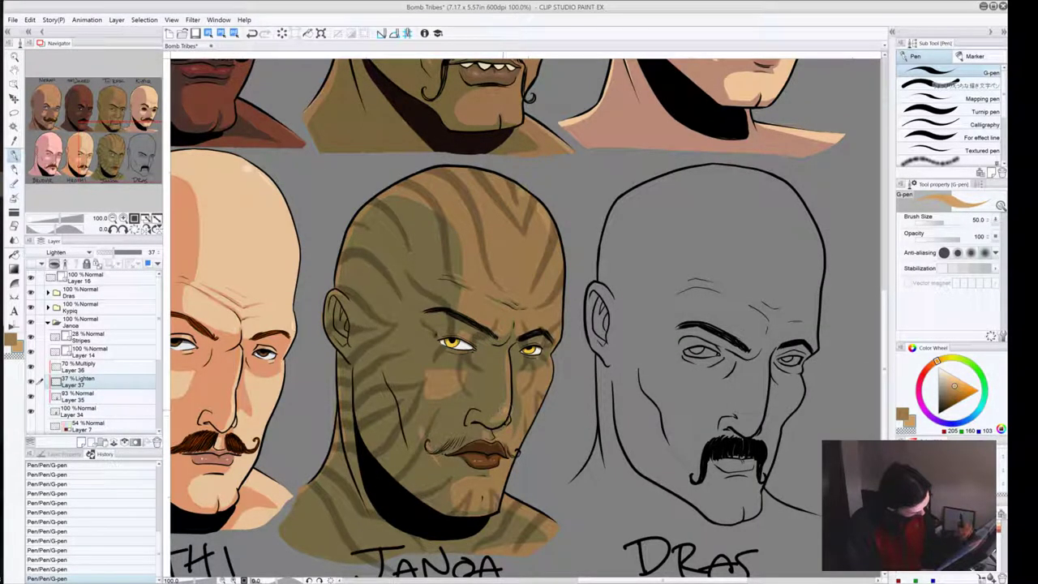
key(ctrl+z)
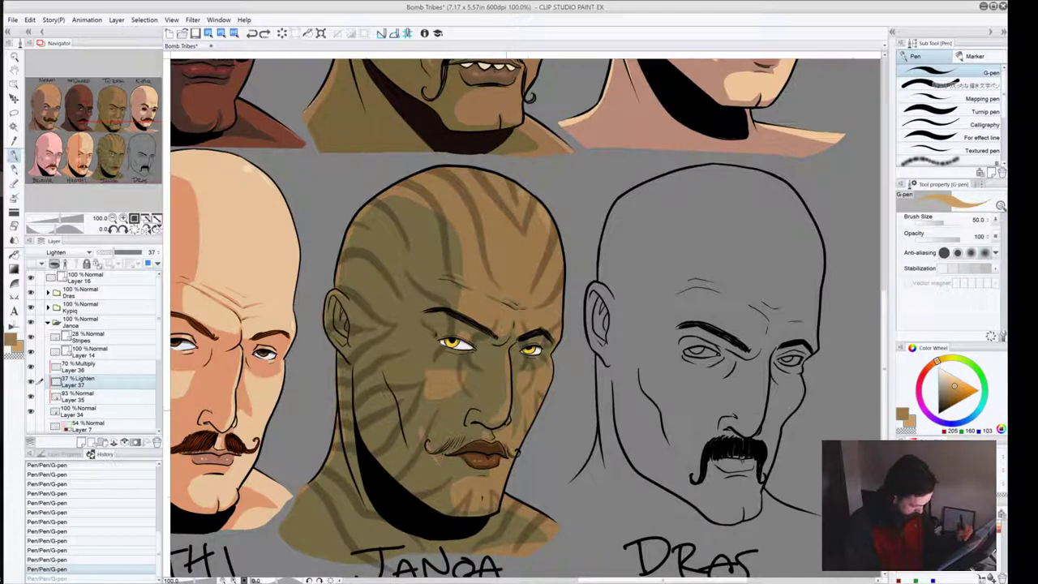
drag(506, 410, 487, 384)
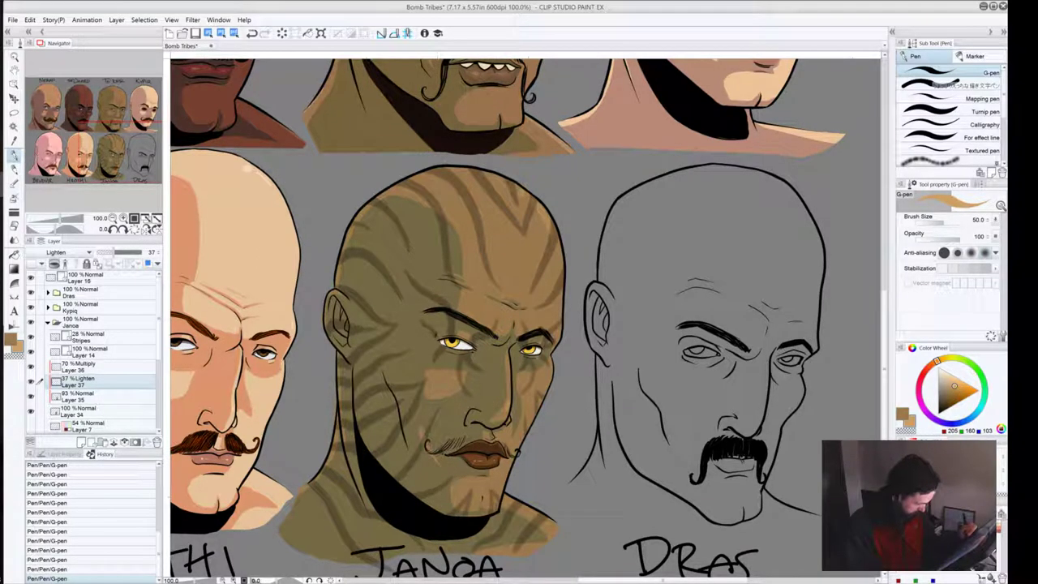
drag(462, 340, 472, 328)
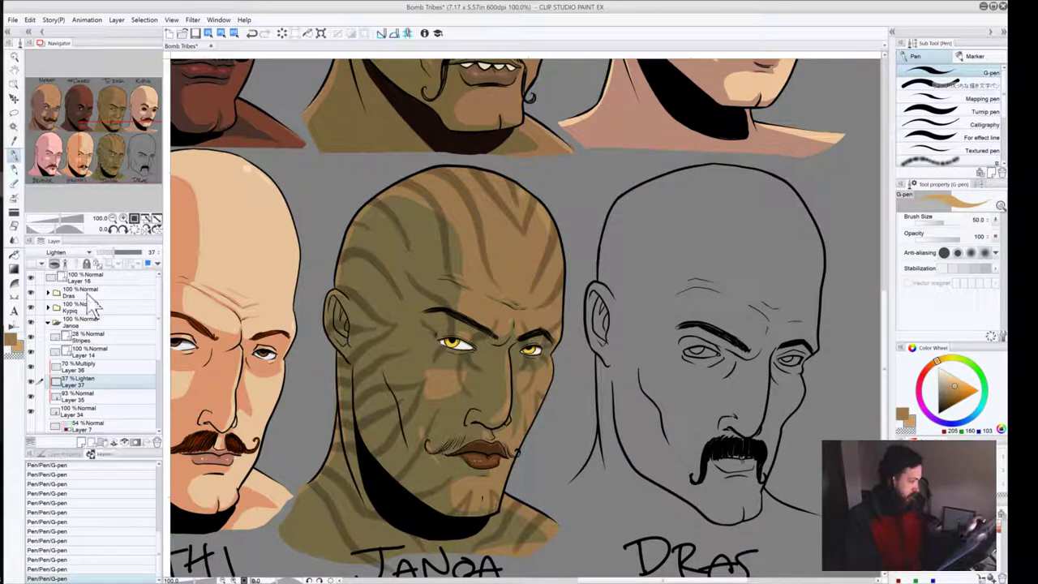
drag(117, 252, 118, 253)
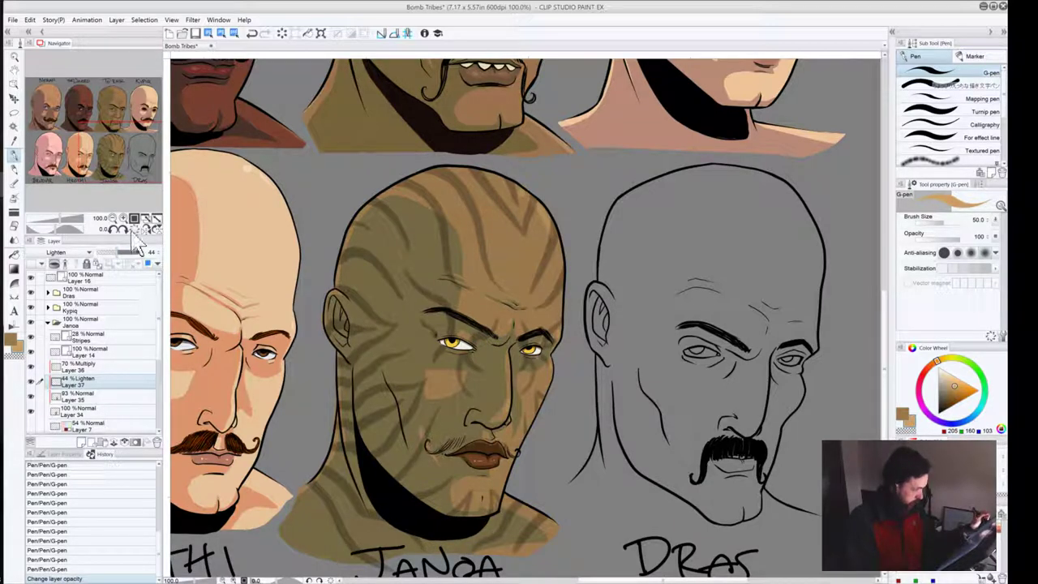
Step: Dab a light tan highlight near the edge of Janoa's forehead on Layer 37
click(113, 219)
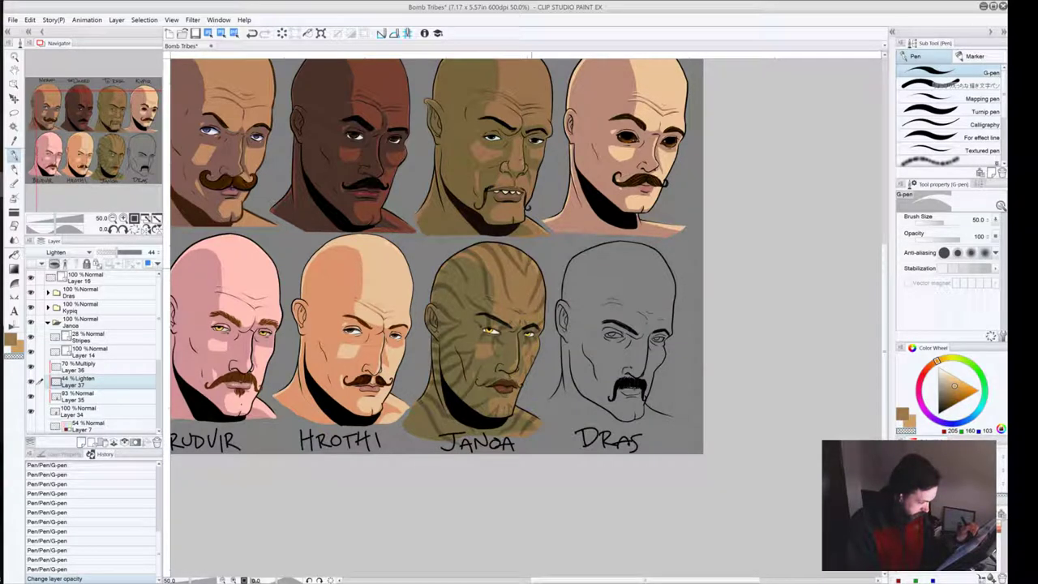
click(537, 279)
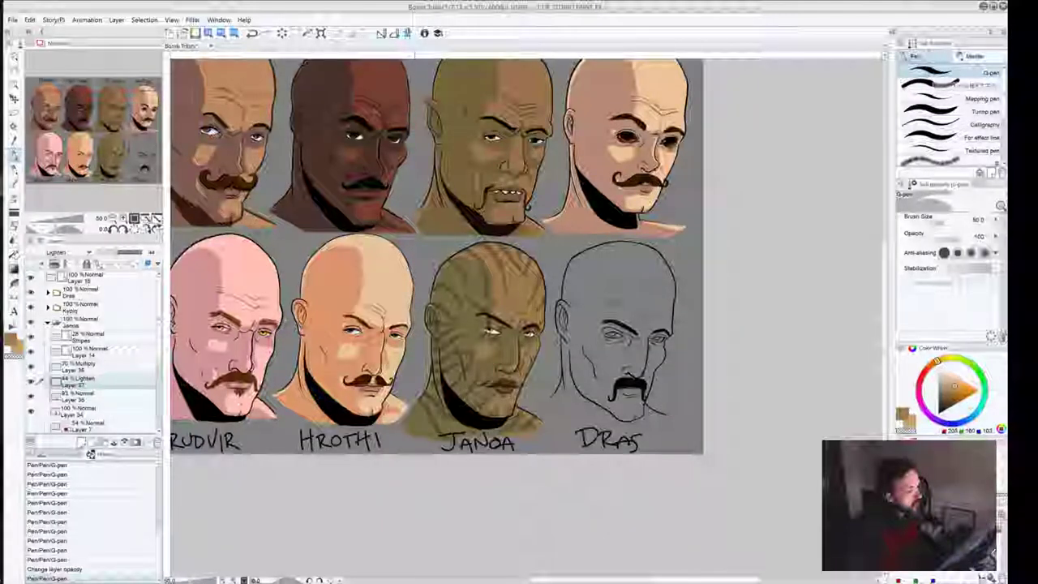
drag(493, 348, 511, 440)
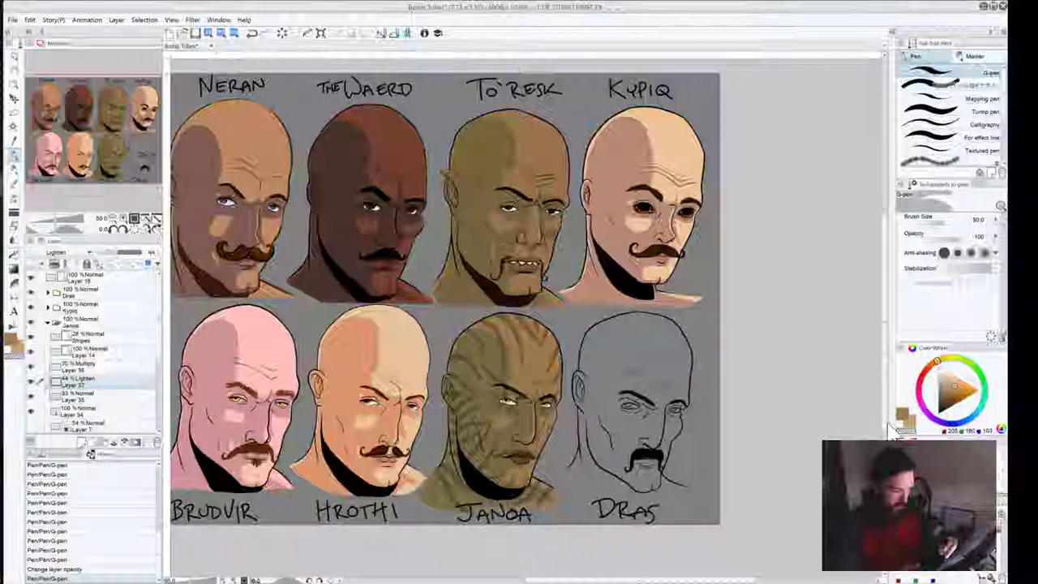
Step: Select Layer 35 and sample the olive shadow from Janoa's face as the drawing colour
click(10, 340)
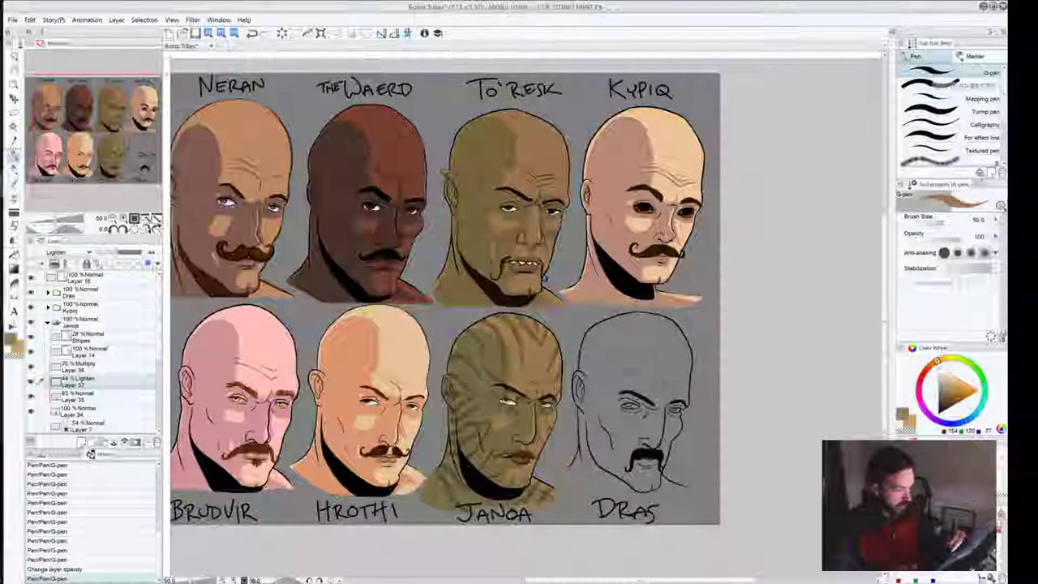
click(79, 396)
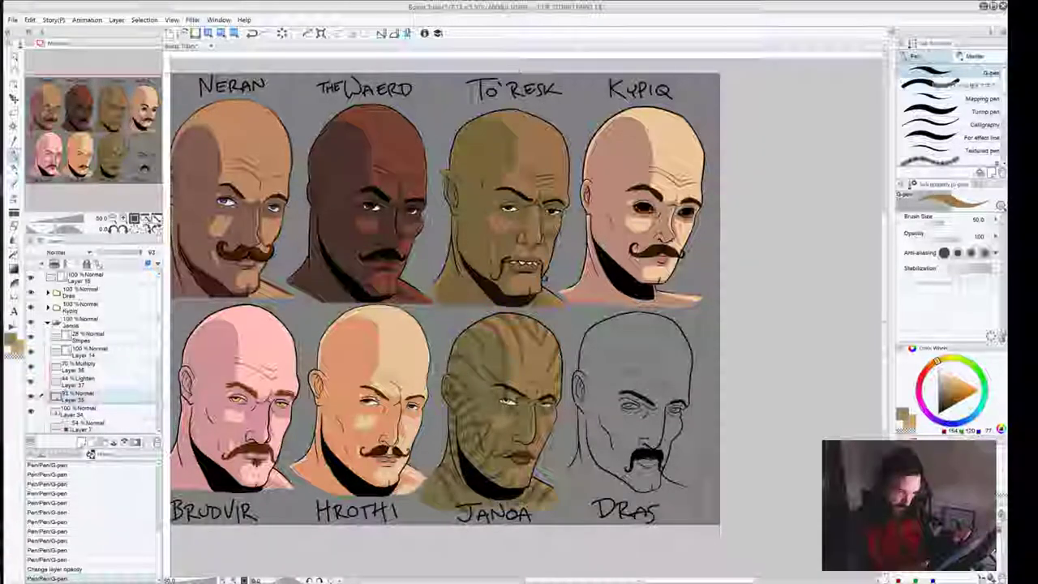
alt+click(486, 385)
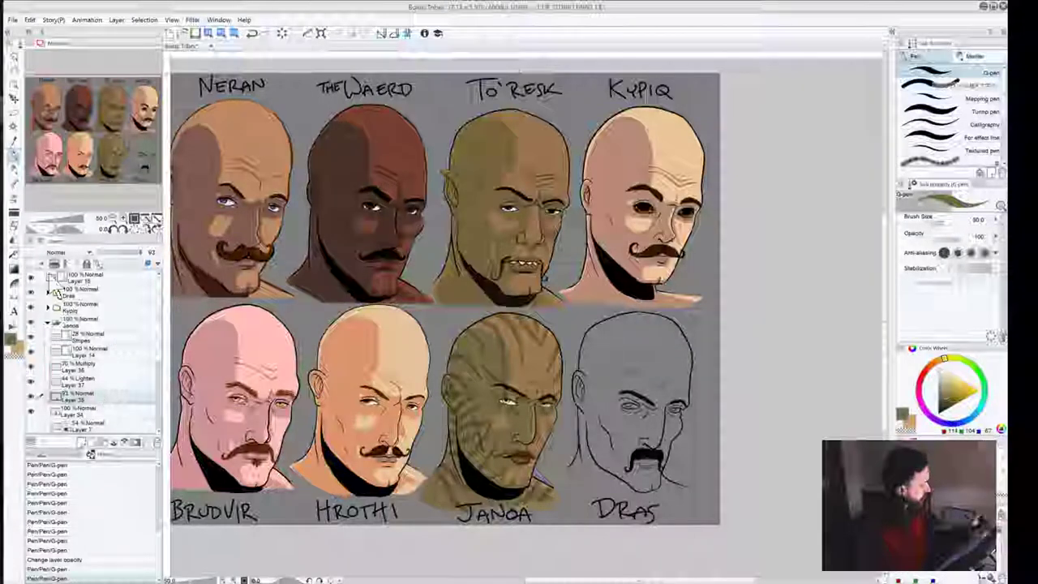
Step: Open the colour settings for the main drawing colour with the Janoa and Dras heads in close view
click(123, 218)
drag(656, 510, 484, 368)
click(123, 220)
click(123, 218)
click(112, 219)
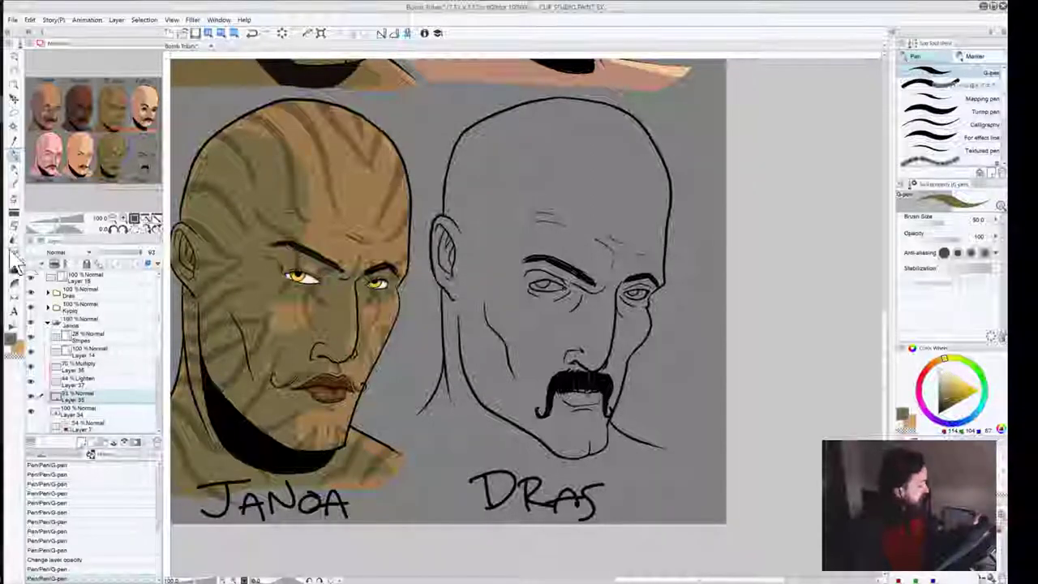
click(13, 345)
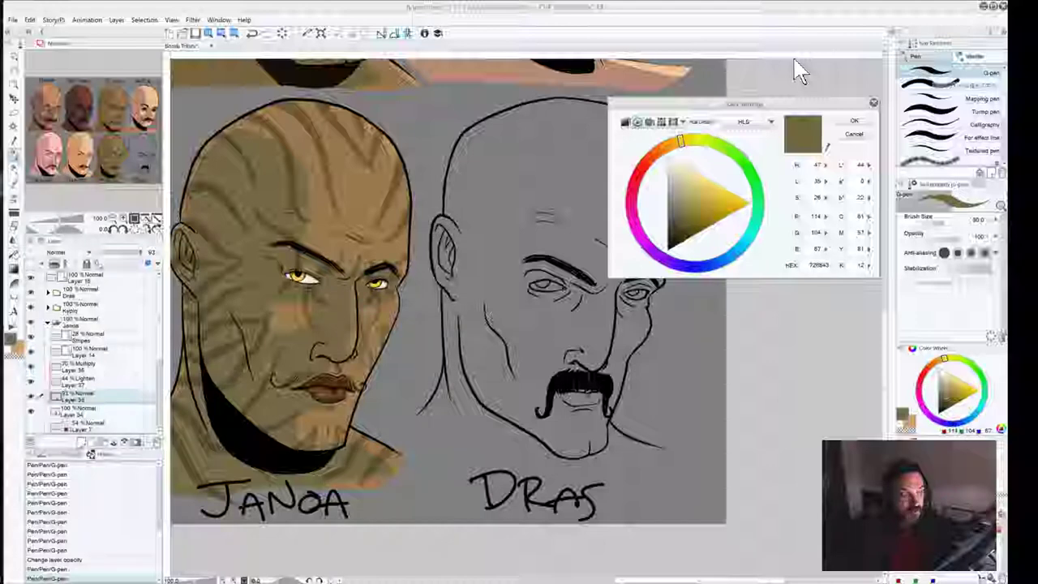
key(bracketleft)
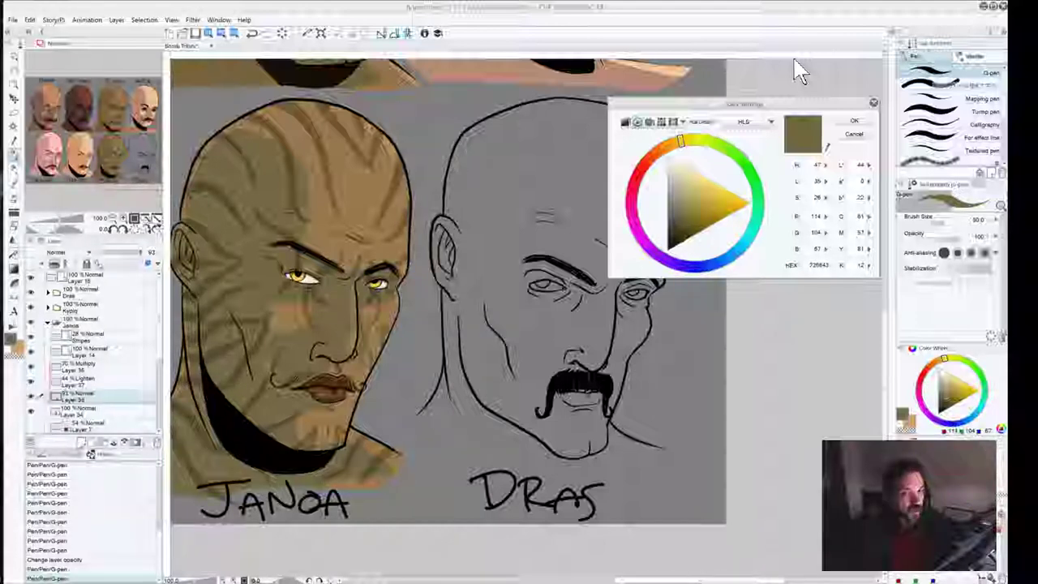
key(bracketright)
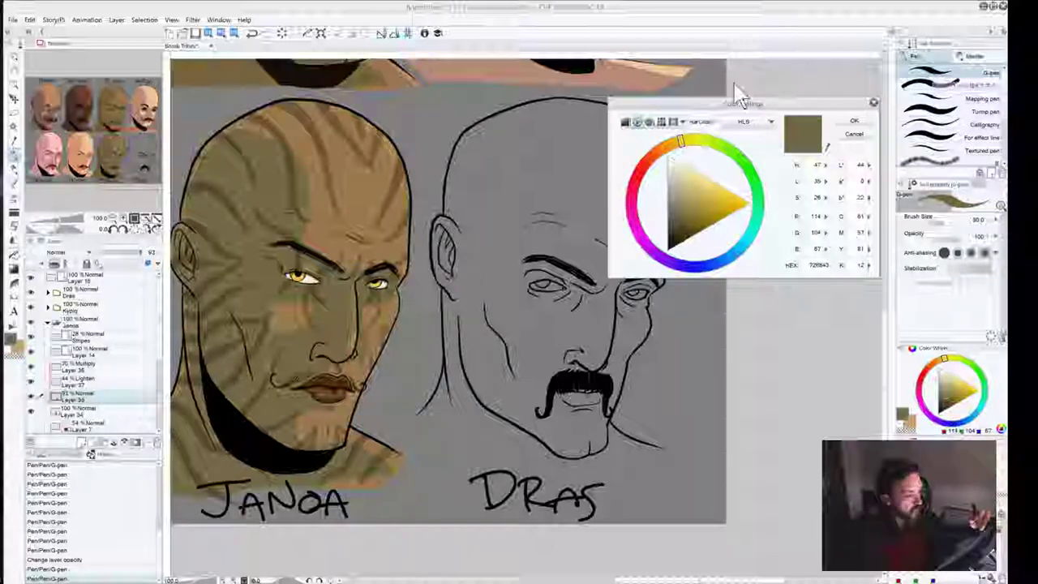
Step: Try pale cream drawing colours, picking RGB 236, 229, 205 and testing a hue of 38
click(683, 163)
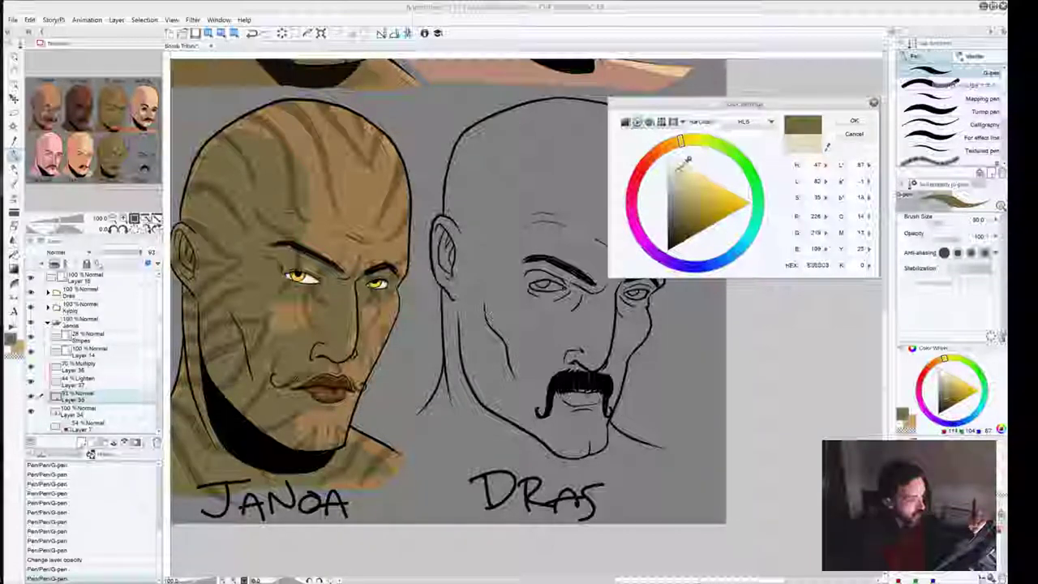
click(683, 163)
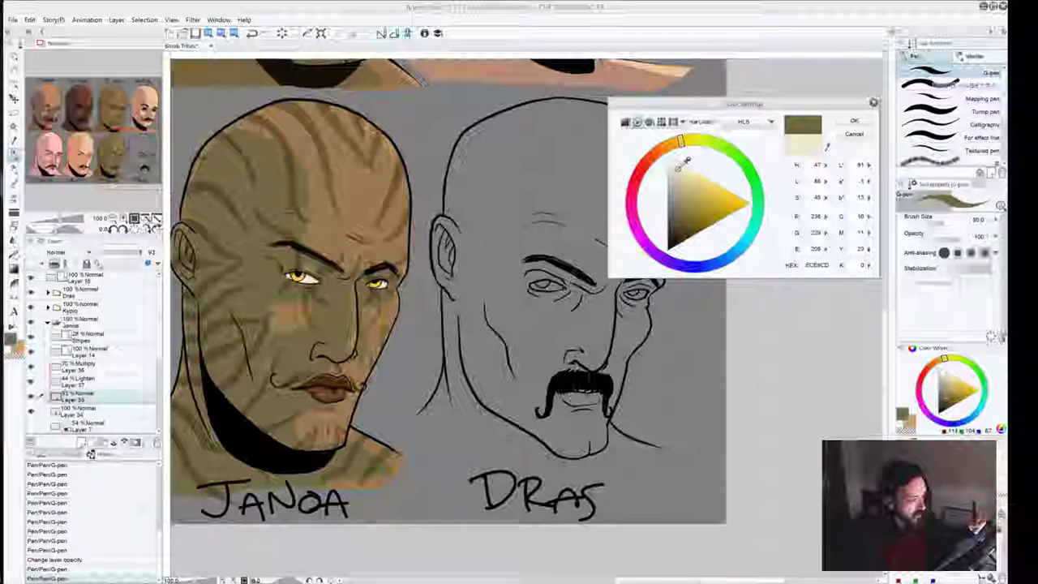
click(666, 147)
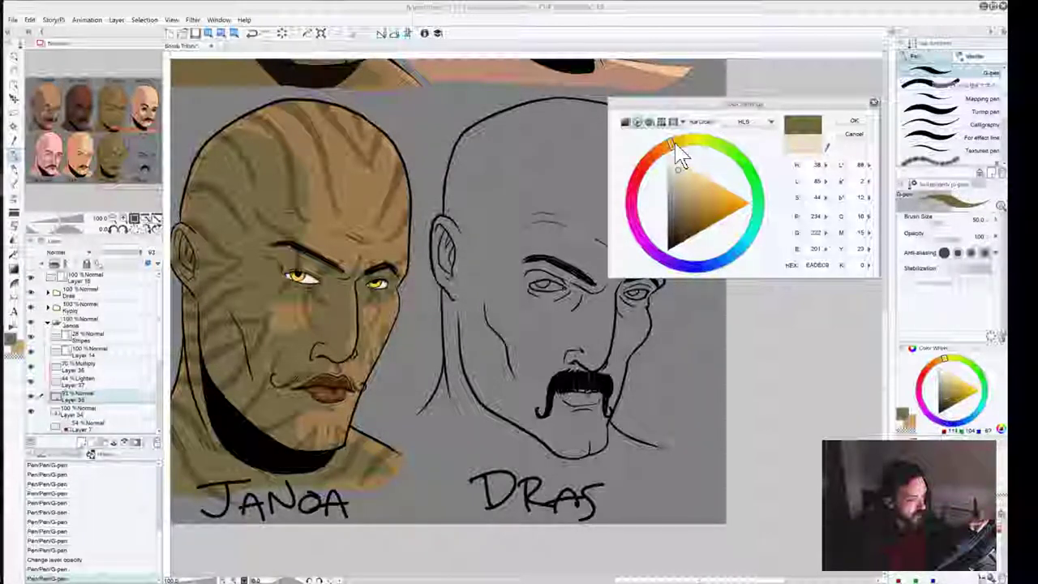
click(678, 145)
drag(677, 143, 681, 149)
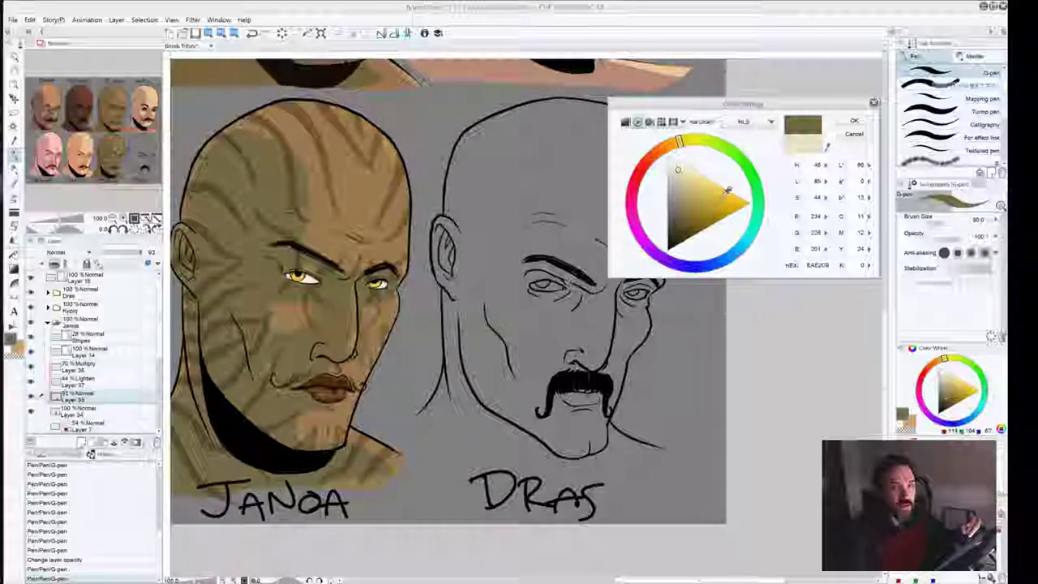
Step: Pick a pale mint green, RGB 221, 237, 229, as the main drawing colour and accept it
click(762, 210)
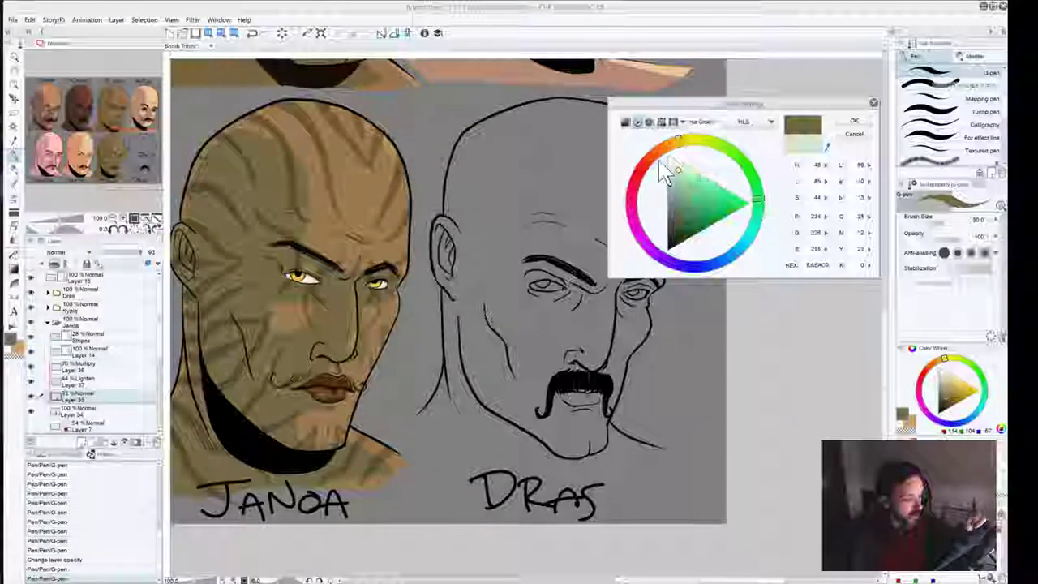
click(758, 201)
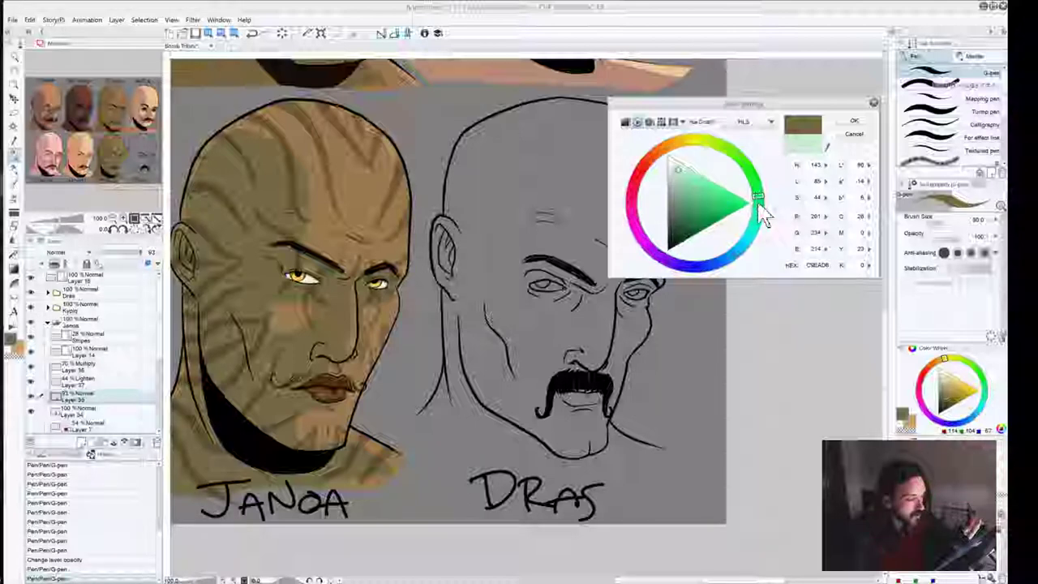
click(681, 159)
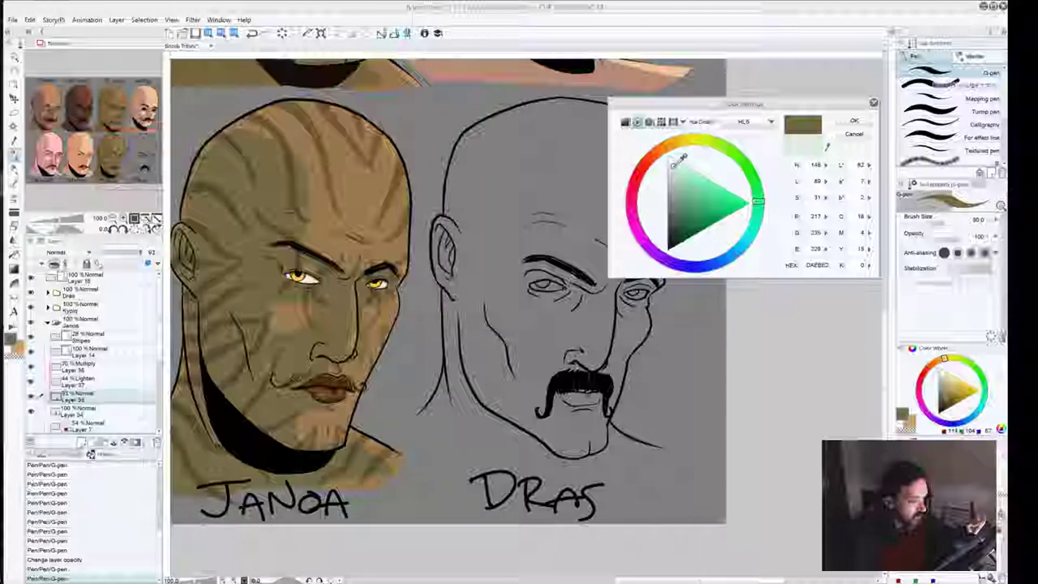
click(674, 165)
click(673, 167)
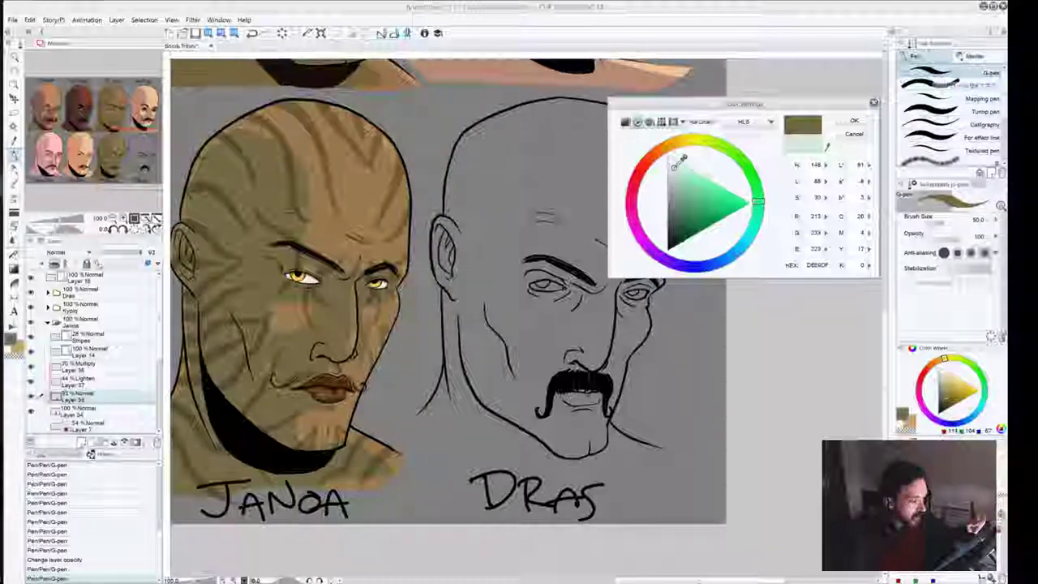
drag(679, 159, 672, 166)
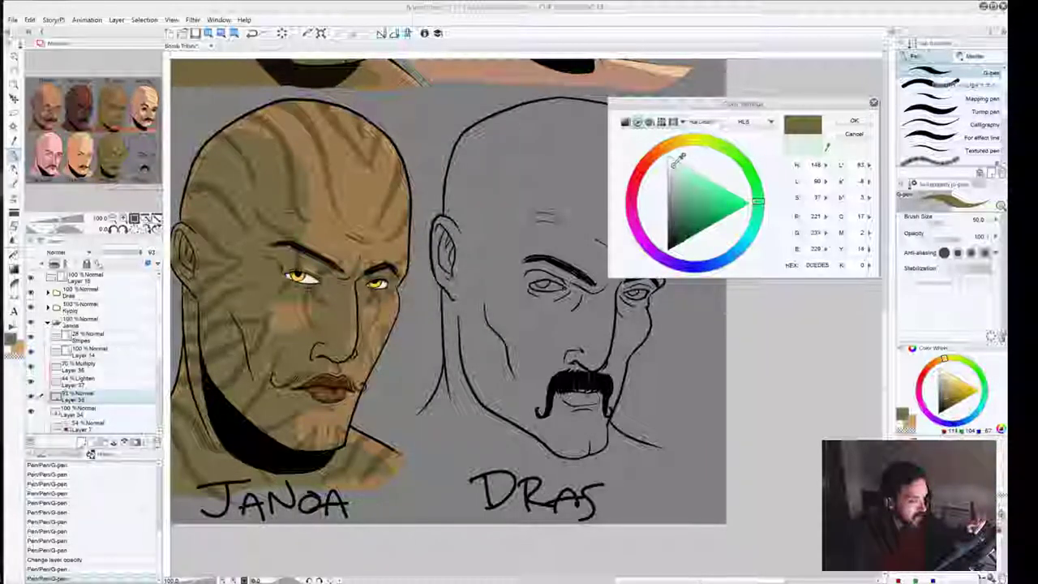
click(854, 122)
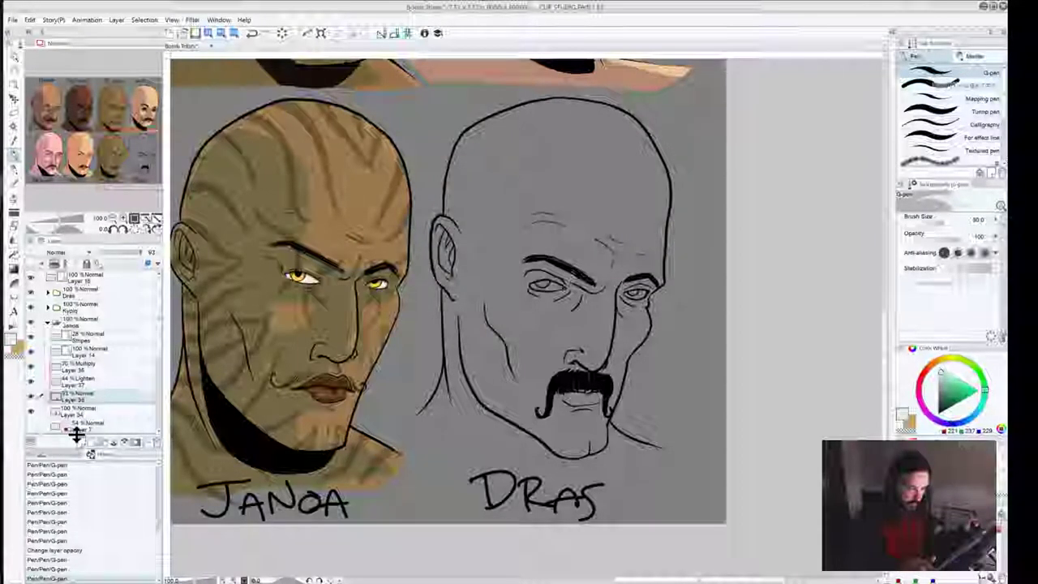
Step: Undo the last pen stroke and add a new raster layer above Pencils Copy 8 in the Dras folder
key(ctrl+z)
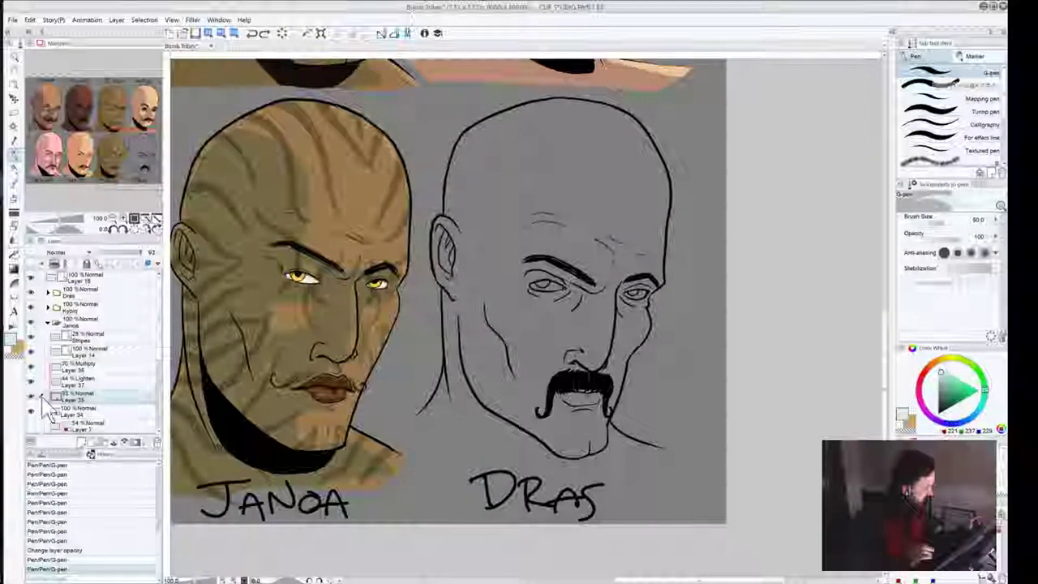
click(48, 323)
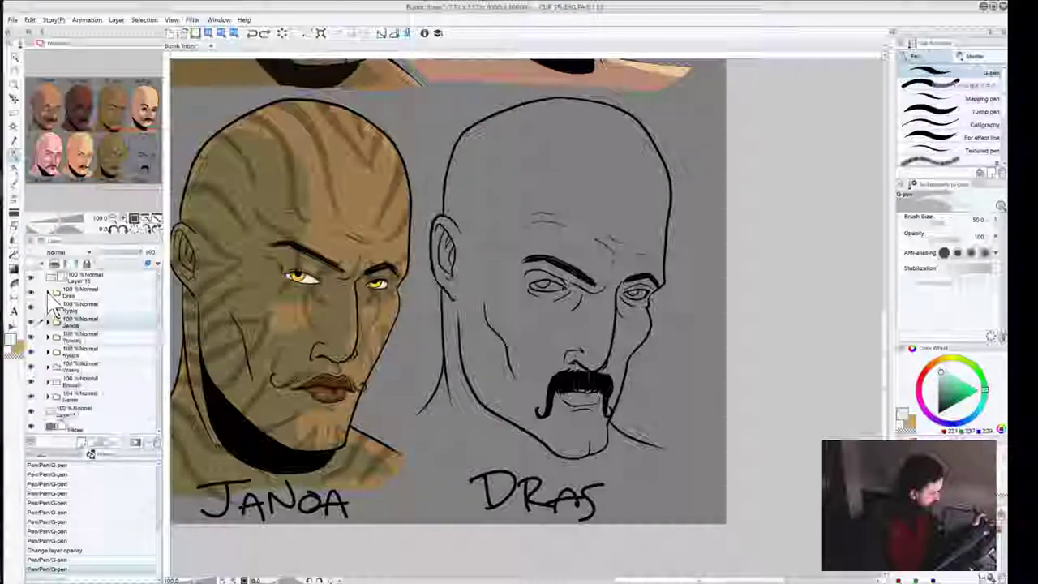
click(48, 293)
click(79, 323)
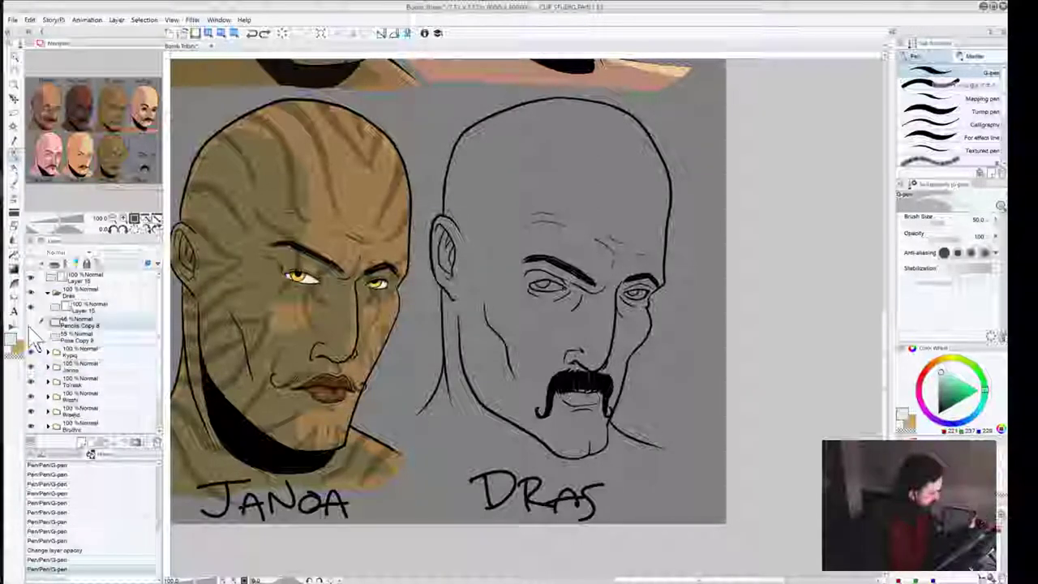
click(82, 443)
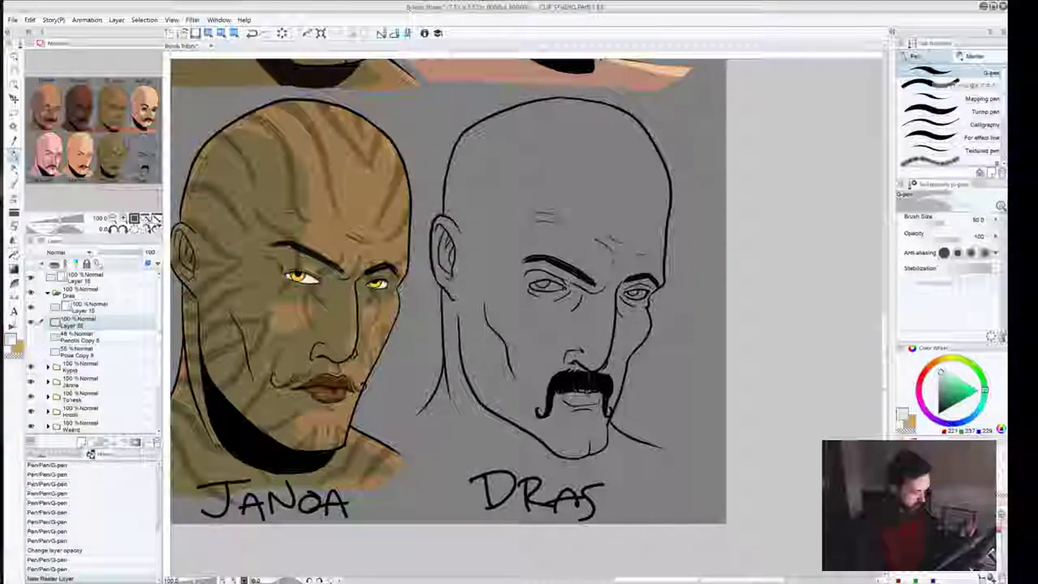
Step: Enlarge the G-pen to size 300, block in most of Dras's head and upper neck with pale mint, and undo the extra dab
scroll(508, 282, up, 1)
scroll(509, 294, up, 1)
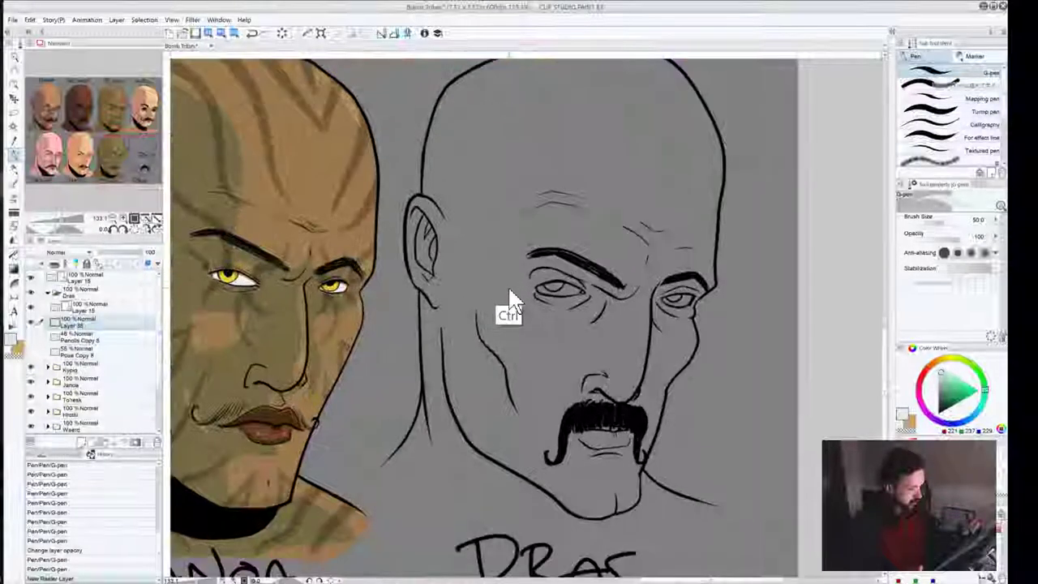
scroll(509, 293, down, 1)
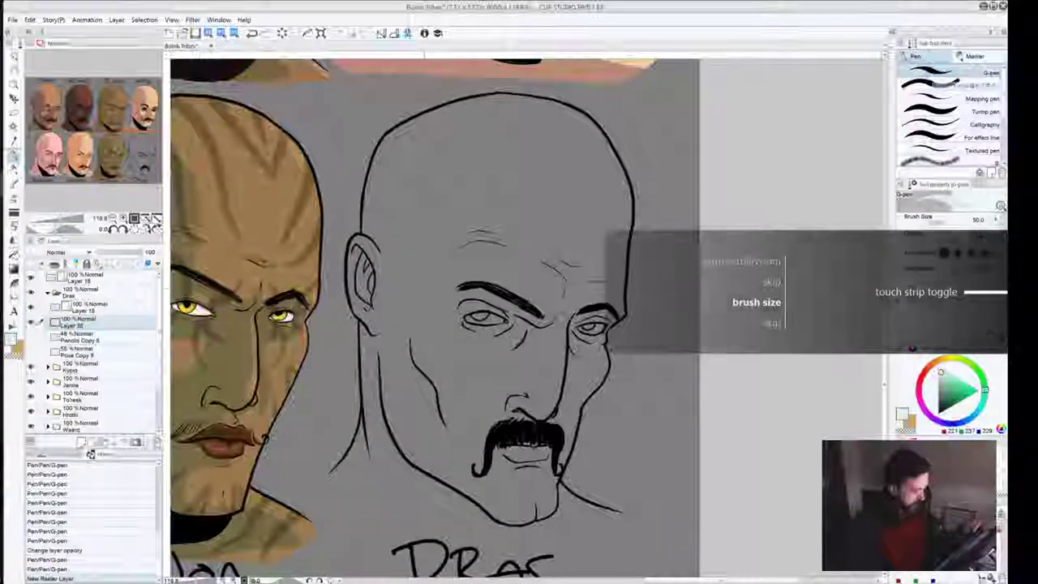
key(bracketright)
key(bracketright)
key(bracketright)
key(bracketright)
key(bracketright)
key(bracketright)
key(bracketright)
key(bracketright)
key(bracketright)
key(bracketright)
mouse_move(443, 211)
mouse_down()
mouse_move(452, 209)
mouse_move(464, 331)
mouse_move(501, 386)
mouse_move(464, 344)
mouse_move(444, 381)
mouse_move(440, 197)
mouse_move(423, 324)
mouse_move(412, 225)
mouse_move(407, 285)
mouse_up()
mouse_move(364, 235)
mouse_down()
mouse_move(414, 146)
mouse_move(474, 129)
mouse_move(511, 129)
mouse_move(596, 227)
mouse_move(618, 300)
mouse_move(565, 287)
mouse_move(512, 401)
mouse_move(517, 471)
mouse_move(479, 450)
mouse_move(437, 375)
mouse_move(411, 430)
mouse_move(402, 269)
mouse_up()
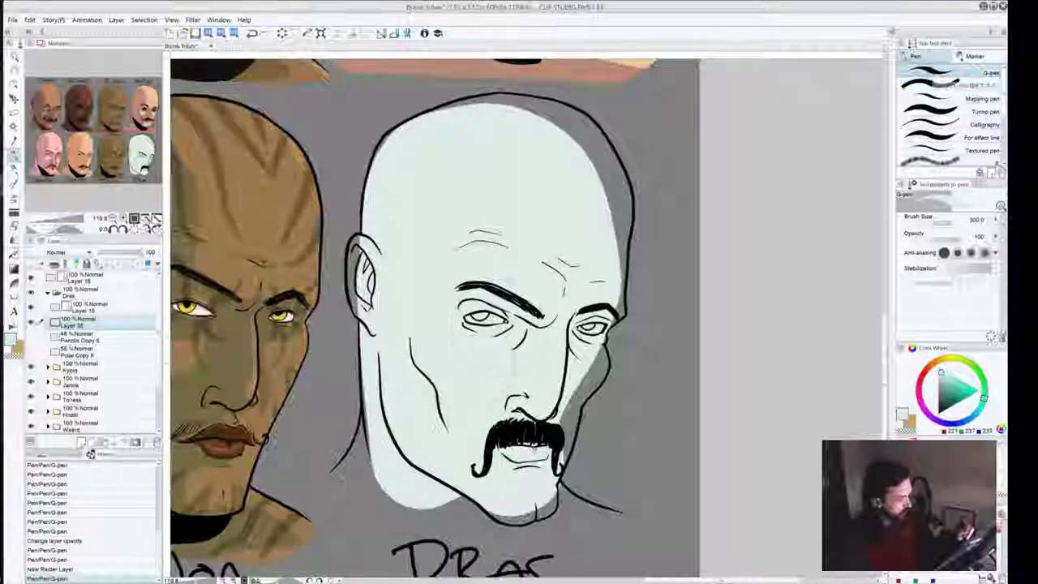
click(457, 392)
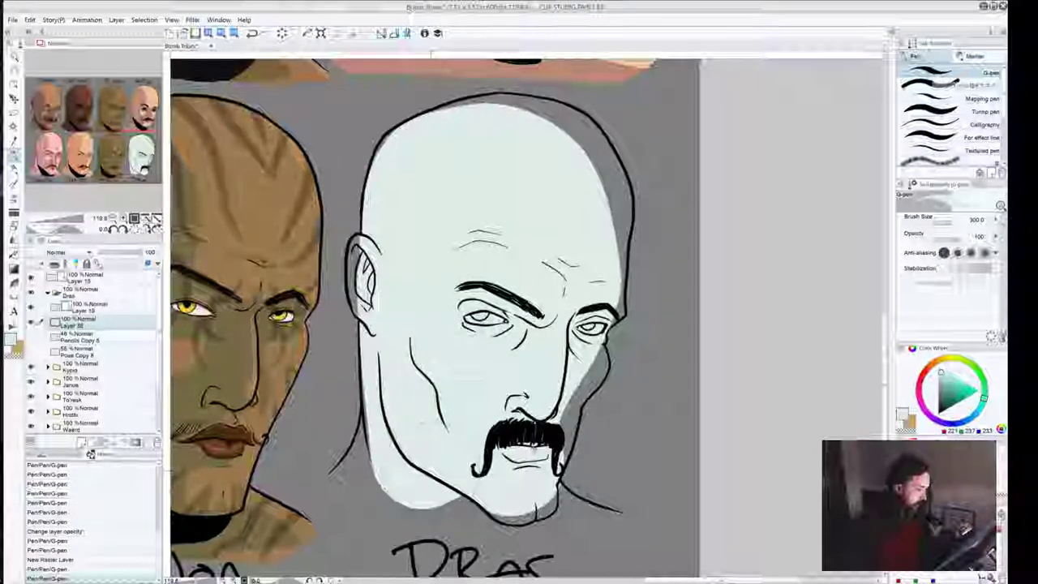
key(ctrl+z)
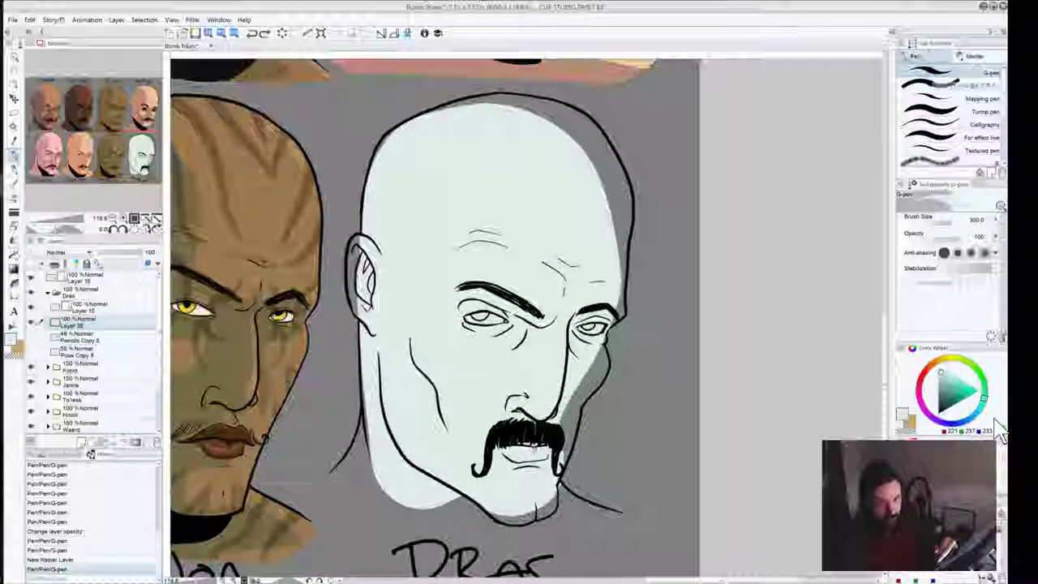
Step: Change the drawing colour to pale lavender, RGB 226, 221, 237, and fill Dras's painted head with it
click(946, 427)
drag(940, 420, 941, 422)
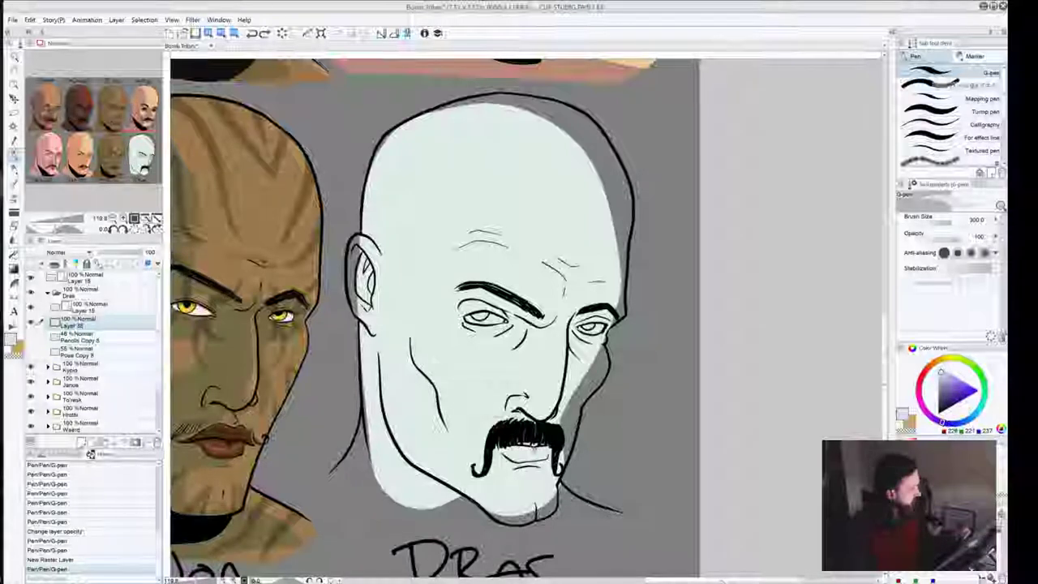
click(14, 257)
click(456, 281)
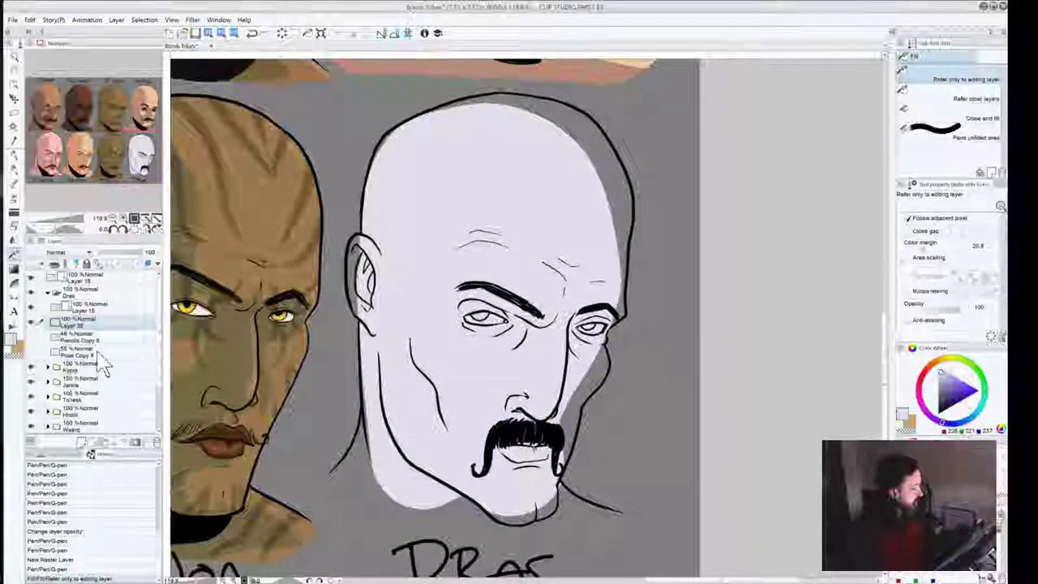
click(232, 535)
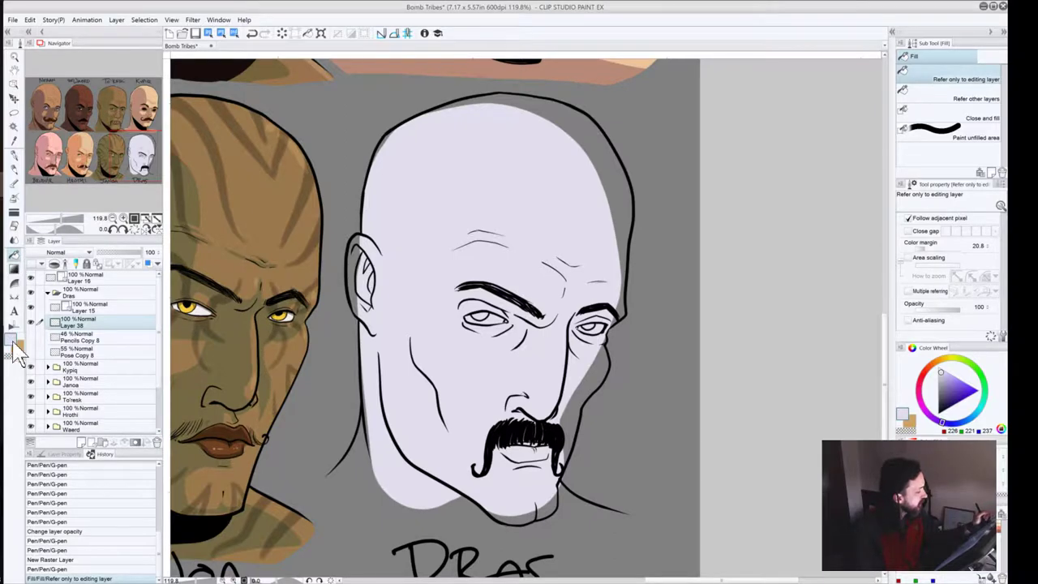
Step: Reduce the G-pen to size 50 and paint lavender along the uncoloured edges of Dras's skull and cheek
click(14, 154)
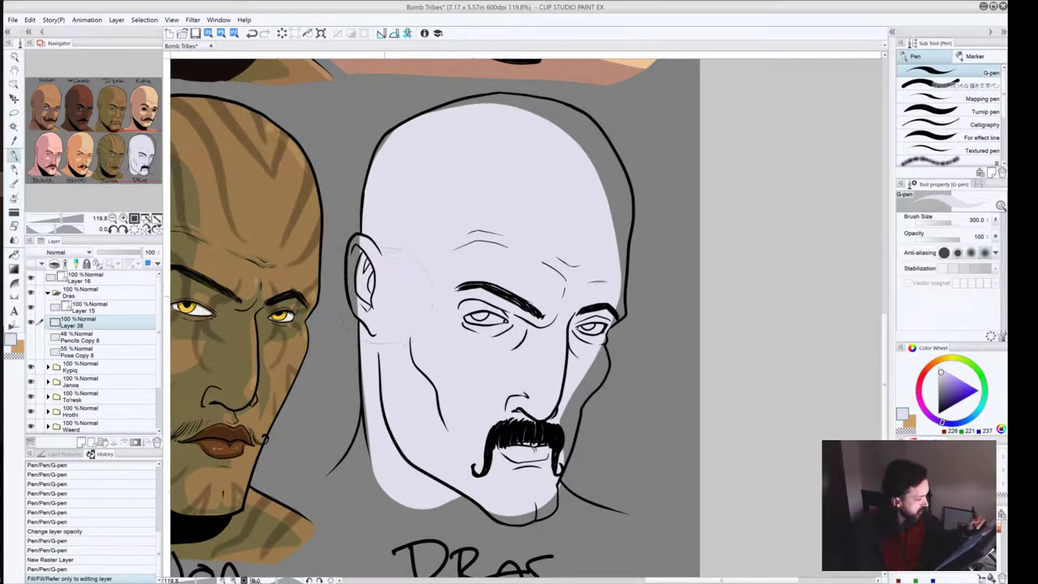
key([)
key([)
key([)
key([)
key([)
key([)
key([)
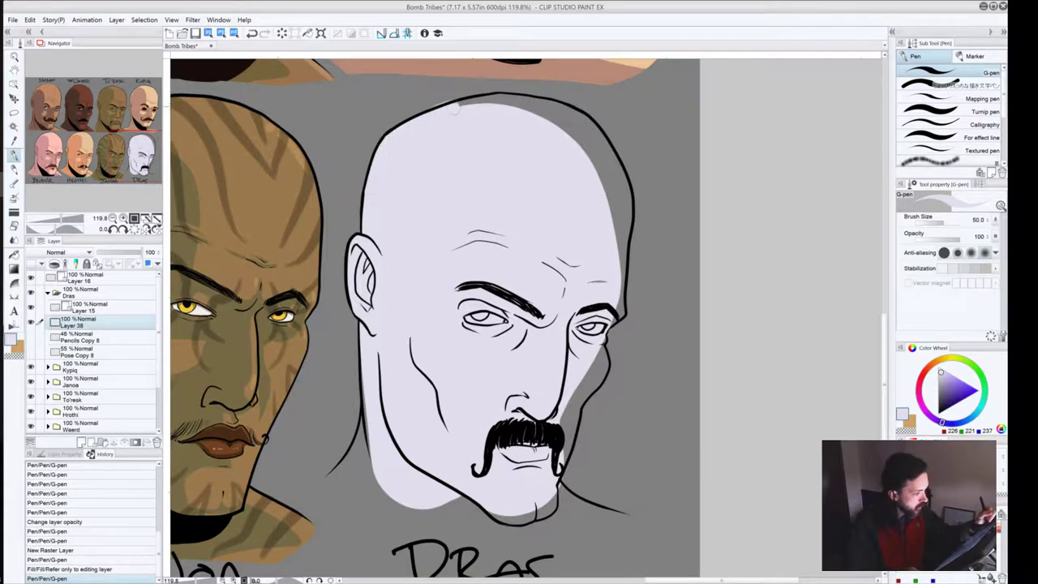
mouse_move(455, 105)
mouse_down()
mouse_move(545, 104)
mouse_move(599, 136)
mouse_move(620, 206)
mouse_up()
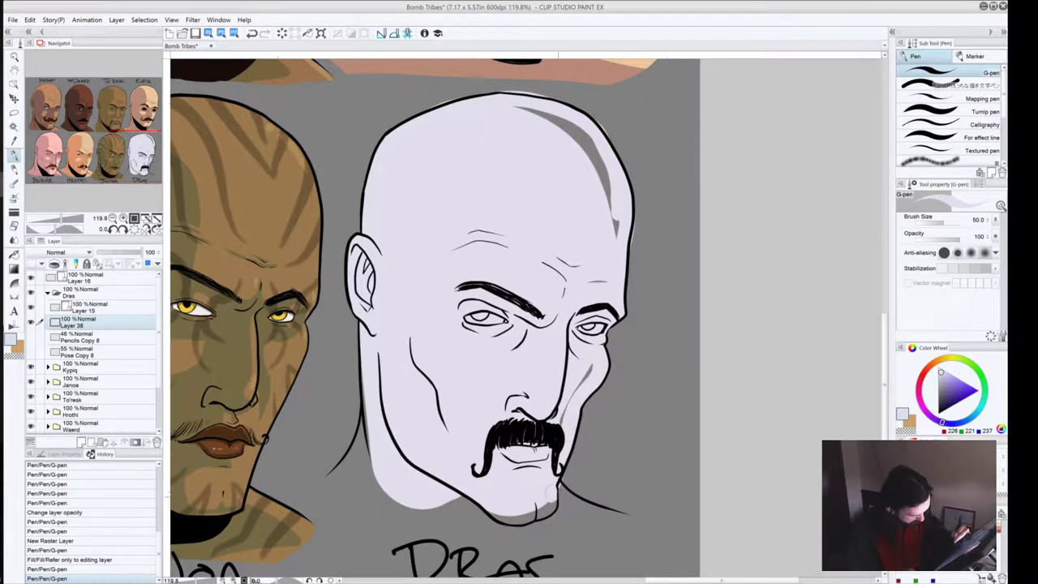
Step: Paint the edge of Dras's chin and neck and outline the bust's shoulders and lower edge in lavender
mouse_move(551, 491)
mouse_down()
mouse_move(645, 528)
mouse_move(637, 523)
mouse_up()
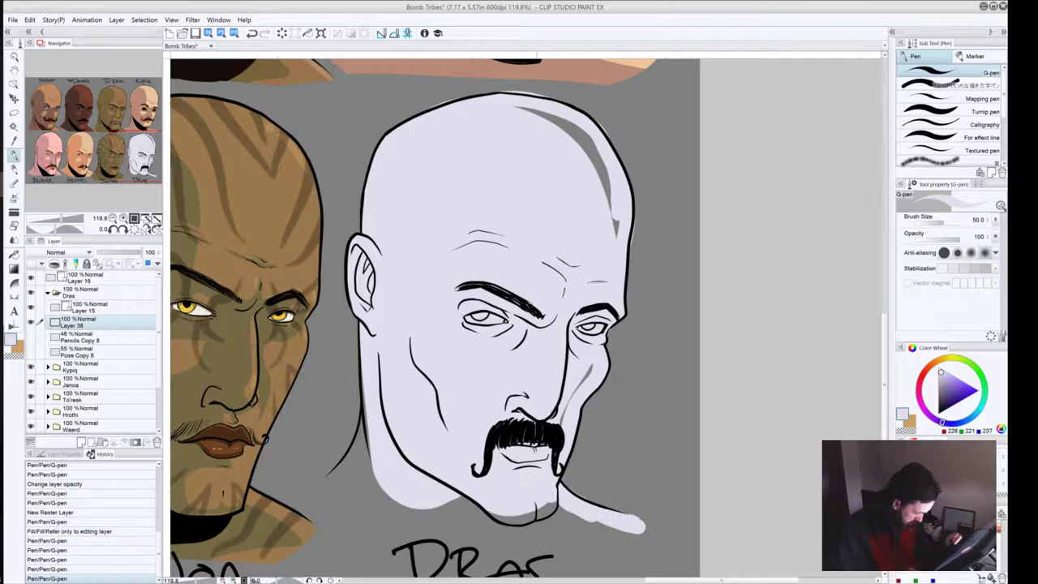
drag(373, 382, 365, 458)
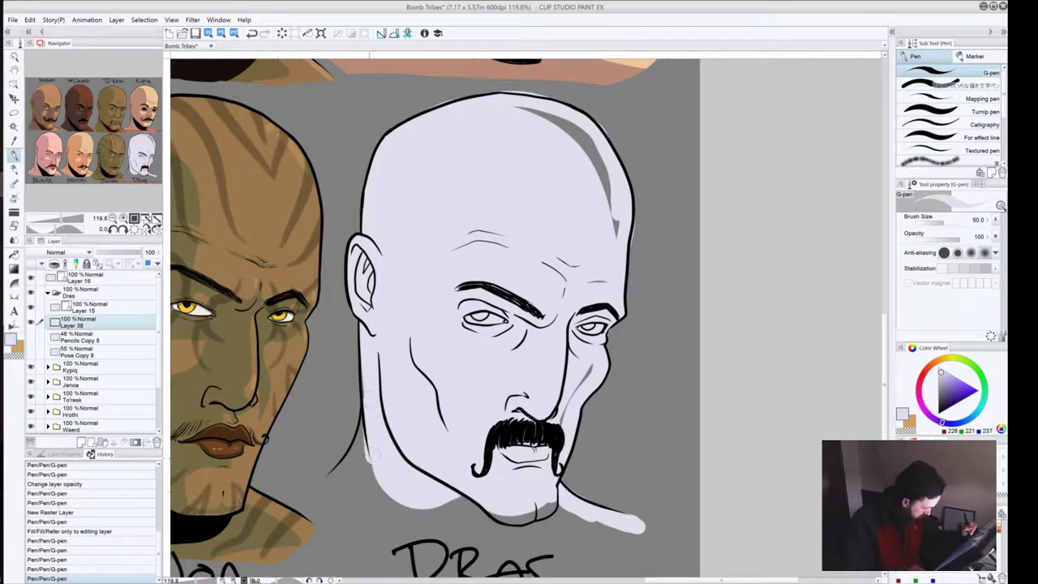
drag(374, 334, 363, 343)
mouse_move(364, 414)
mouse_down()
mouse_move(324, 481)
mouse_move(368, 550)
mouse_move(556, 550)
mouse_move(613, 543)
mouse_move(645, 525)
mouse_up()
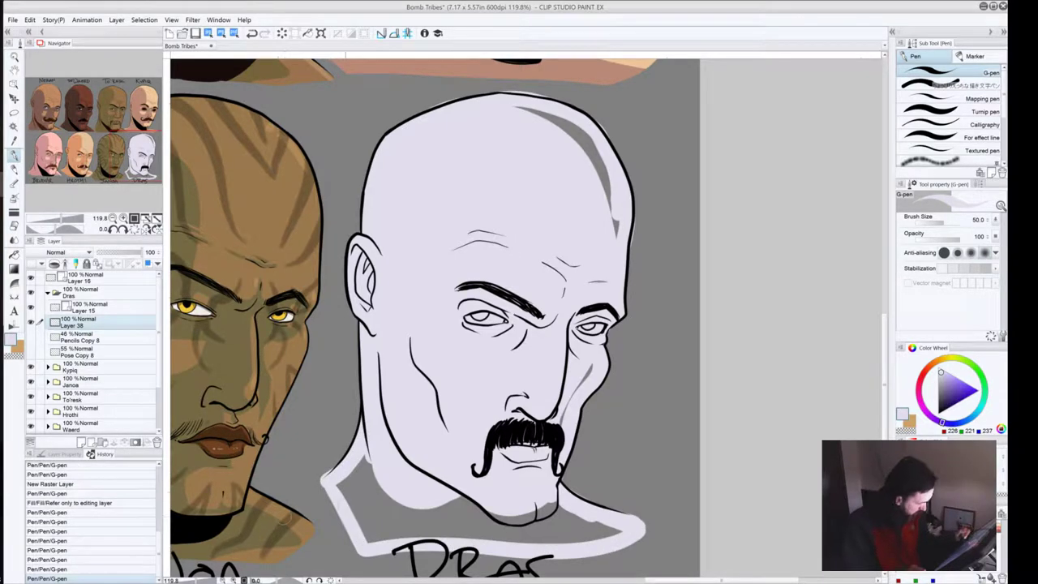
Step: Paint in the neck and shoulders inside the lavender outline and close the remaining grey gap along Dras's forehead
mouse_move(343, 486)
mouse_down()
mouse_move(369, 543)
mouse_move(331, 479)
mouse_move(359, 458)
mouse_move(356, 493)
mouse_move(371, 476)
mouse_move(364, 517)
mouse_move(378, 481)
mouse_move(372, 533)
mouse_up()
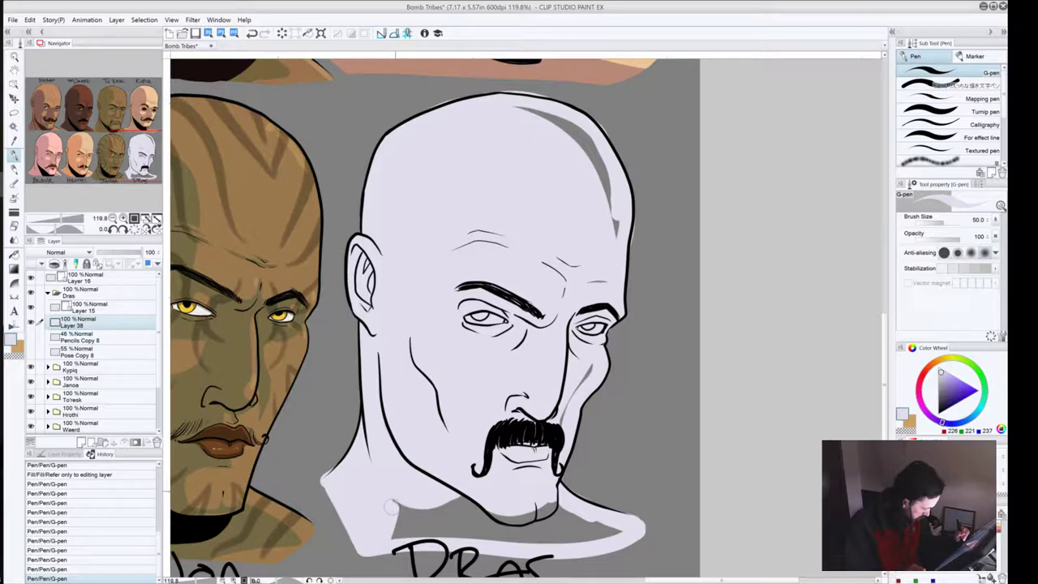
mouse_move(391, 507)
mouse_down()
mouse_move(420, 503)
mouse_move(423, 526)
mouse_move(438, 516)
mouse_move(442, 531)
mouse_move(468, 496)
mouse_up()
mouse_move(462, 535)
mouse_down()
mouse_move(476, 496)
mouse_move(491, 536)
mouse_move(504, 514)
mouse_up()
mouse_move(501, 519)
mouse_down()
mouse_move(509, 538)
mouse_move(529, 516)
mouse_up()
mouse_move(525, 519)
mouse_down()
mouse_move(543, 540)
mouse_move(559, 509)
mouse_move(582, 541)
mouse_move(597, 508)
mouse_move(570, 511)
mouse_up()
click(573, 534)
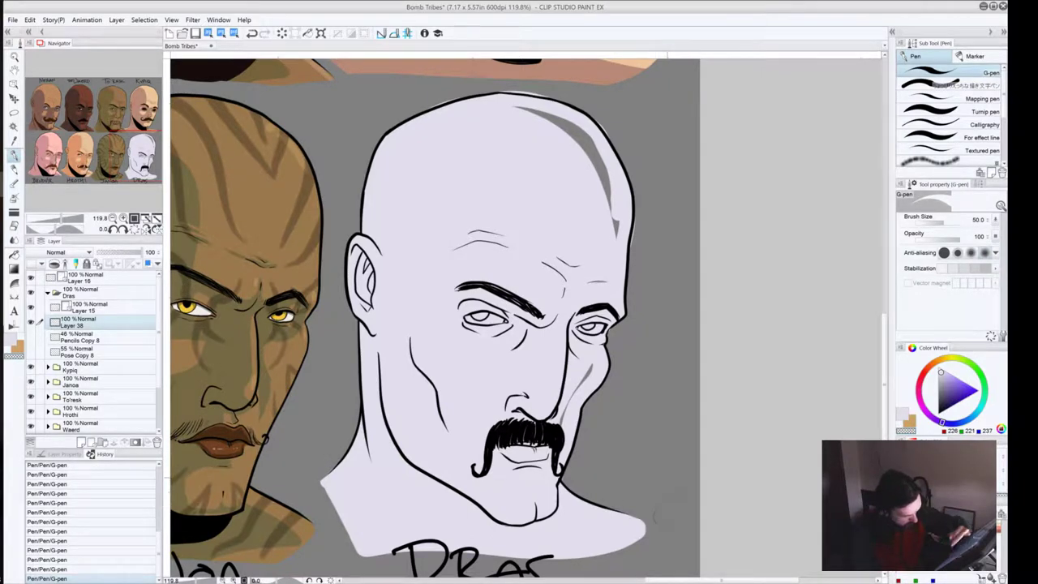
click(11, 340)
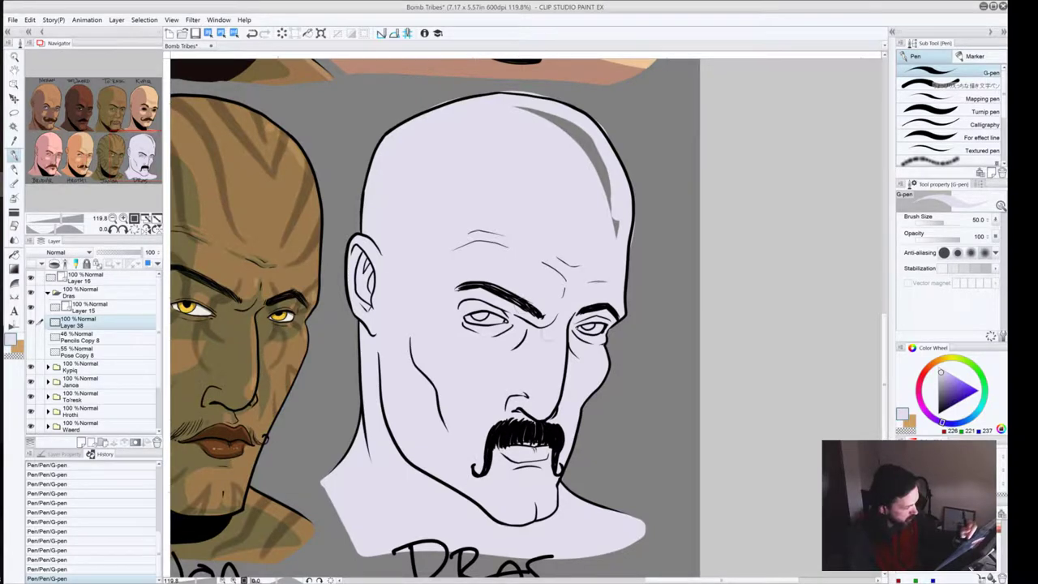
drag(618, 232, 582, 137)
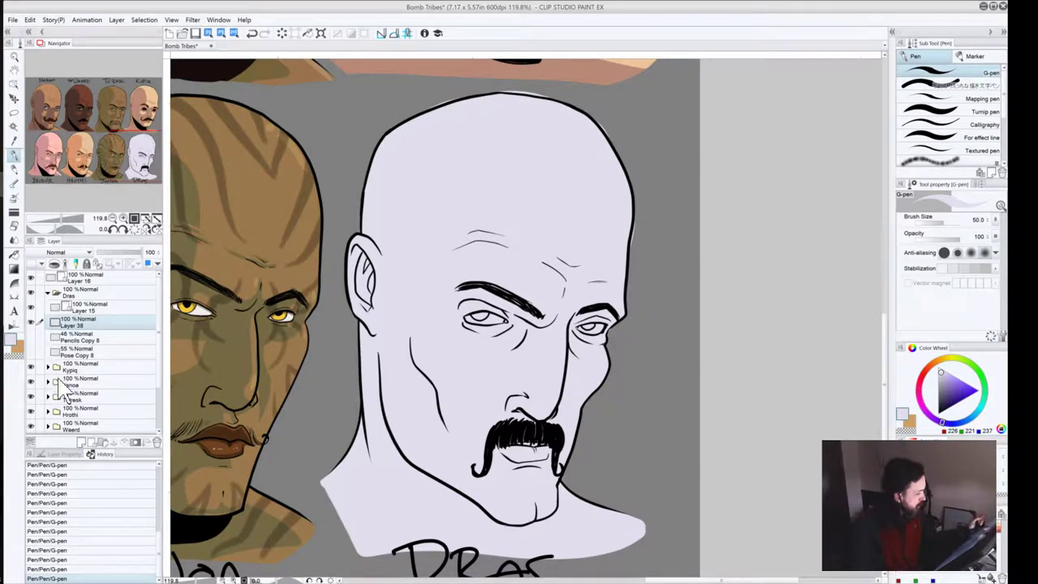
Step: Hide the Dras line art on Layer 15 to inspect the base shape at 200% zoom, and show it again
click(30, 309)
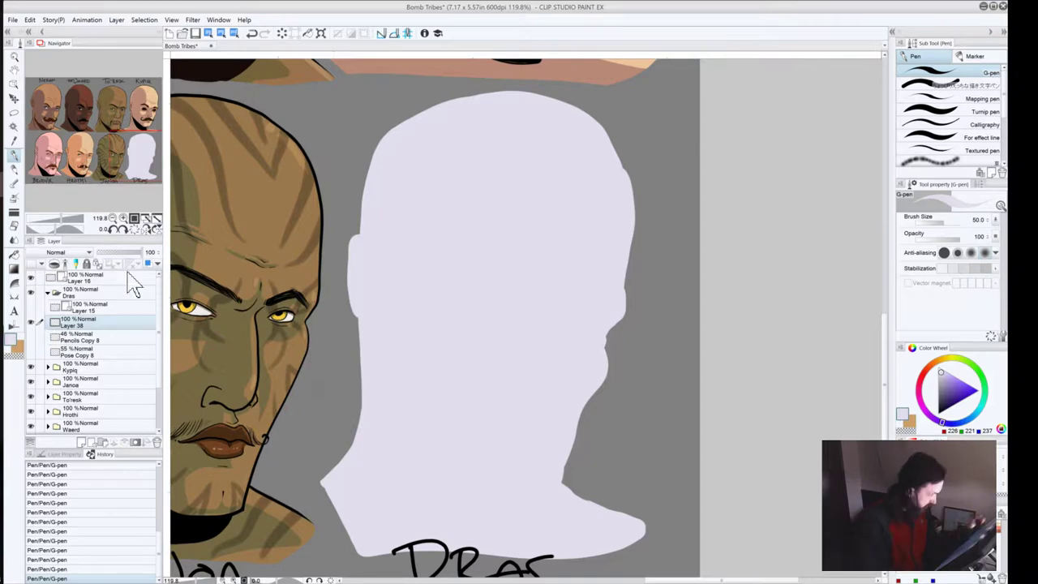
click(124, 218)
click(124, 218)
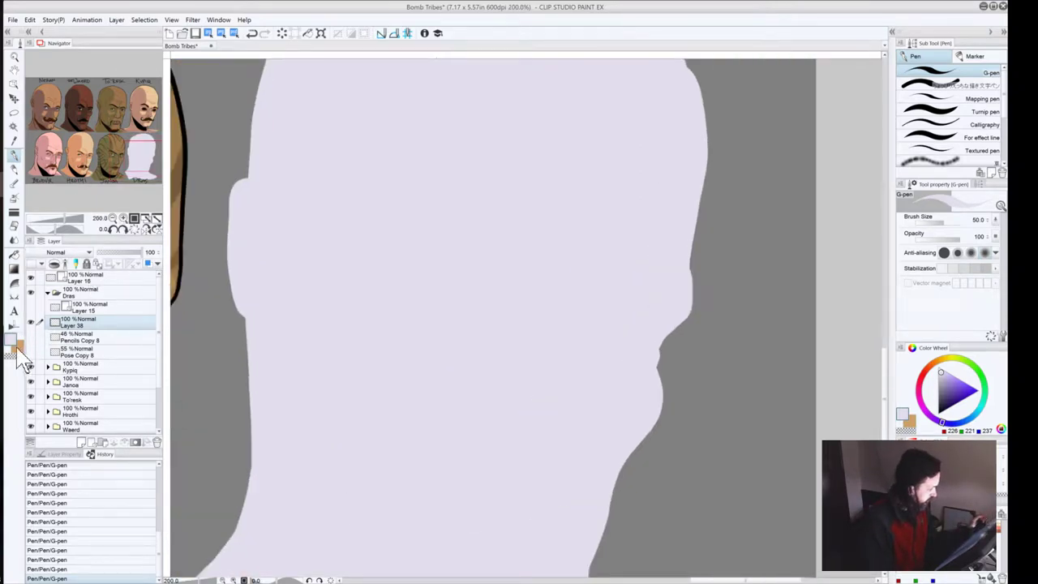
click(32, 307)
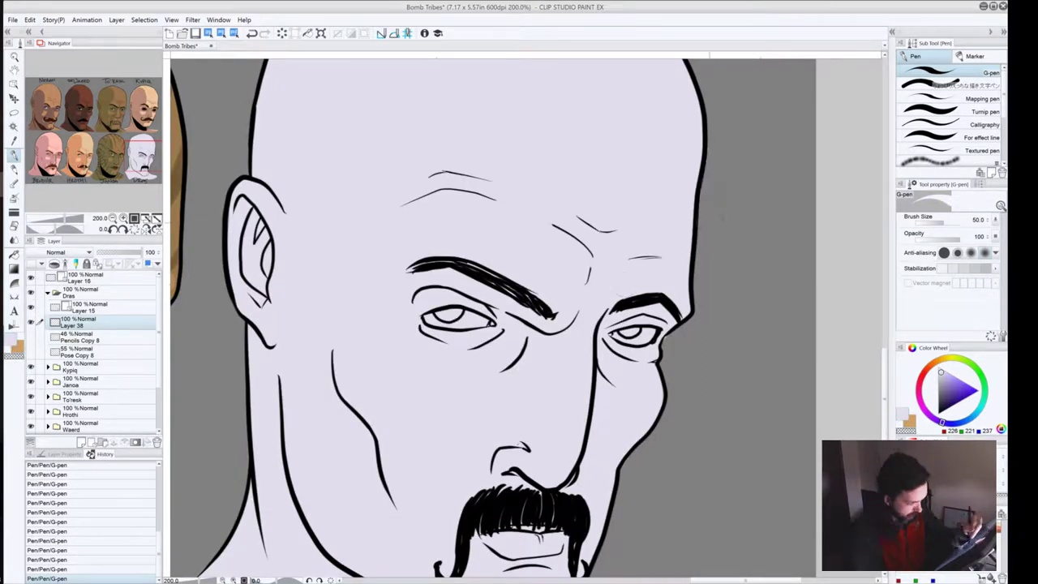
Step: Erase the lavender spilling outside the outline along the top of Dras's head with the G-pen in transparent colour
drag(549, 252, 629, 539)
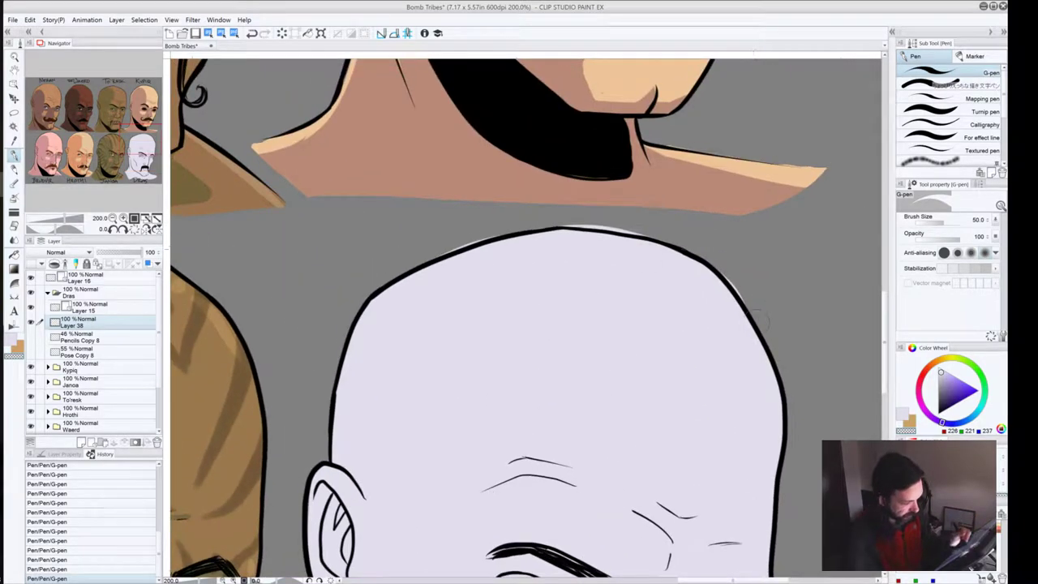
mouse_move(717, 275)
mouse_down()
mouse_move(744, 318)
mouse_move(726, 258)
mouse_up()
key(ctrl+z)
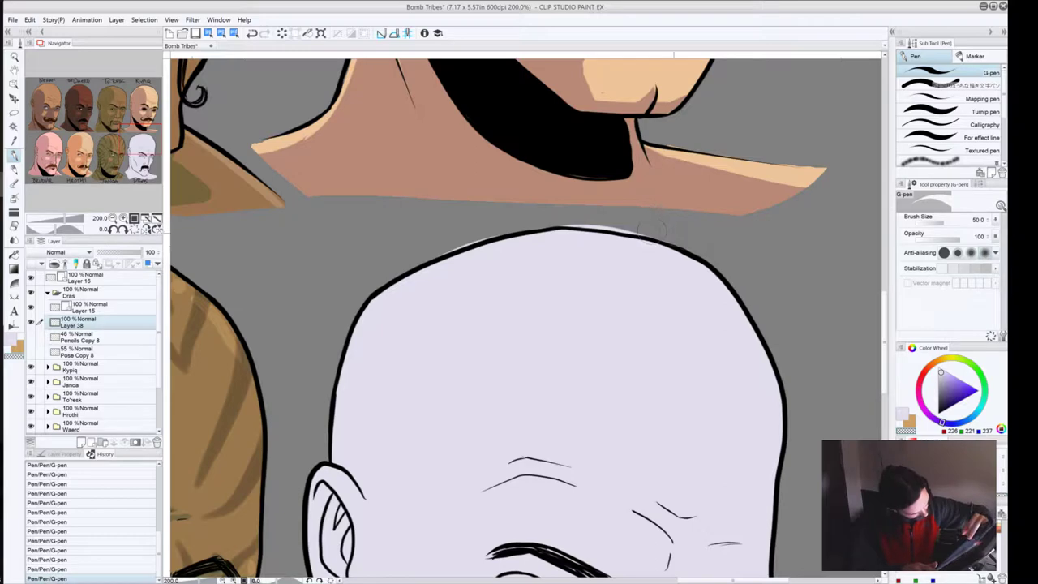
drag(498, 238, 443, 255)
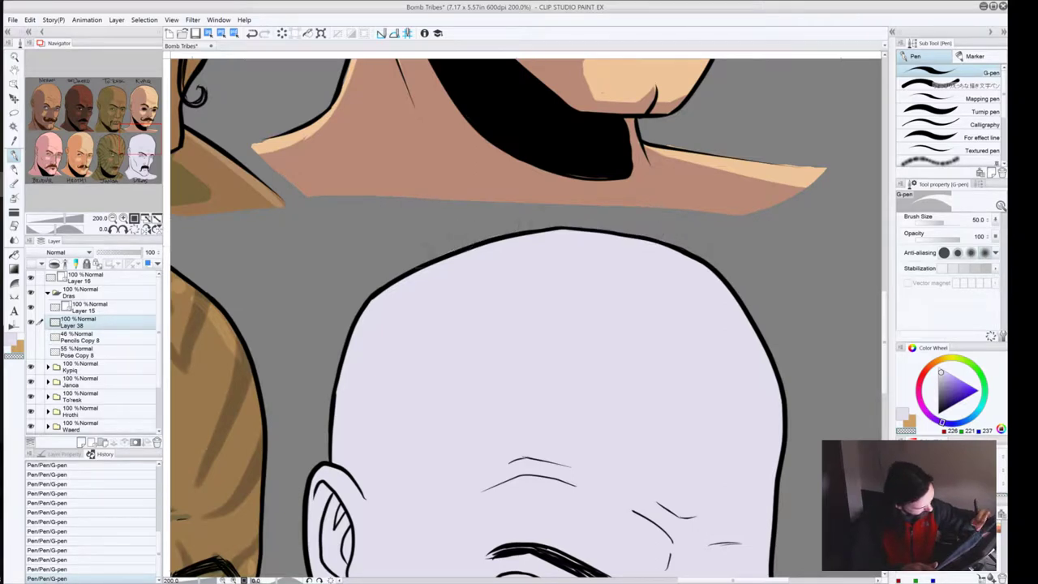
drag(336, 336, 324, 248)
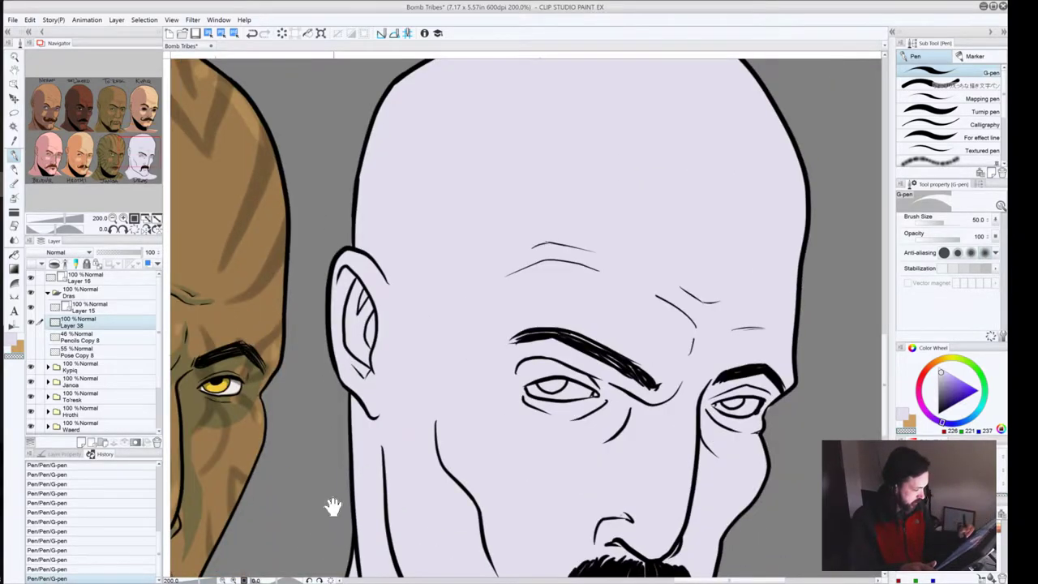
Step: Check the lavender base around Dras's neck, shoulders and face, finishing at 100% zoom
drag(331, 506, 298, 326)
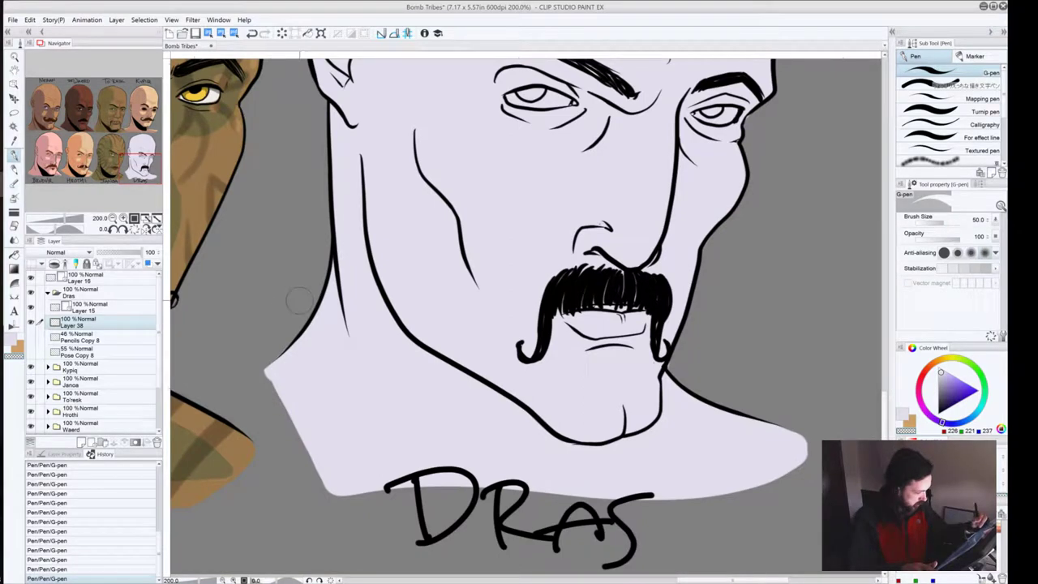
key(ctrl+z)
key(ctrl+y)
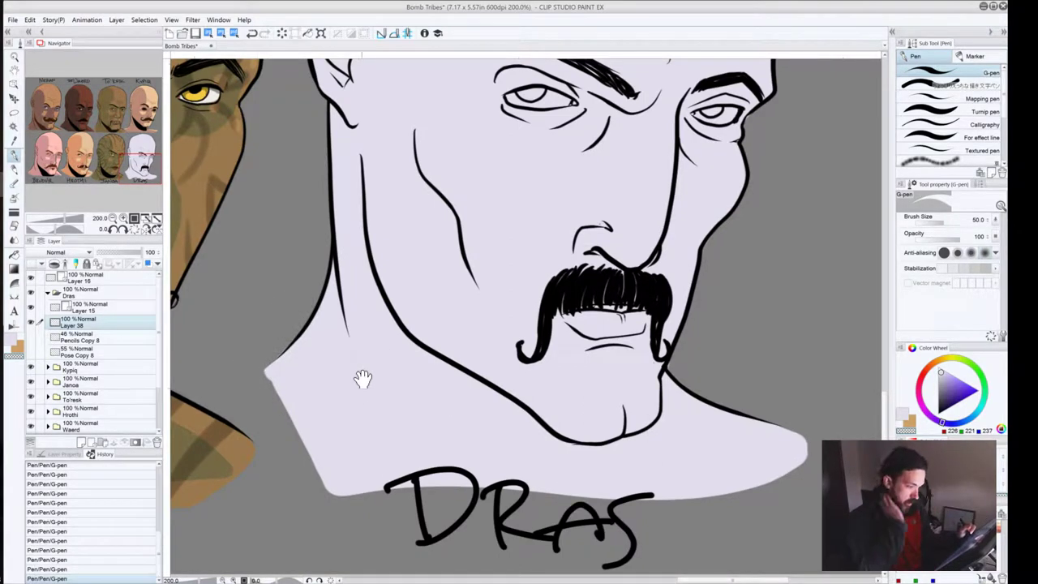
drag(347, 370, 375, 503)
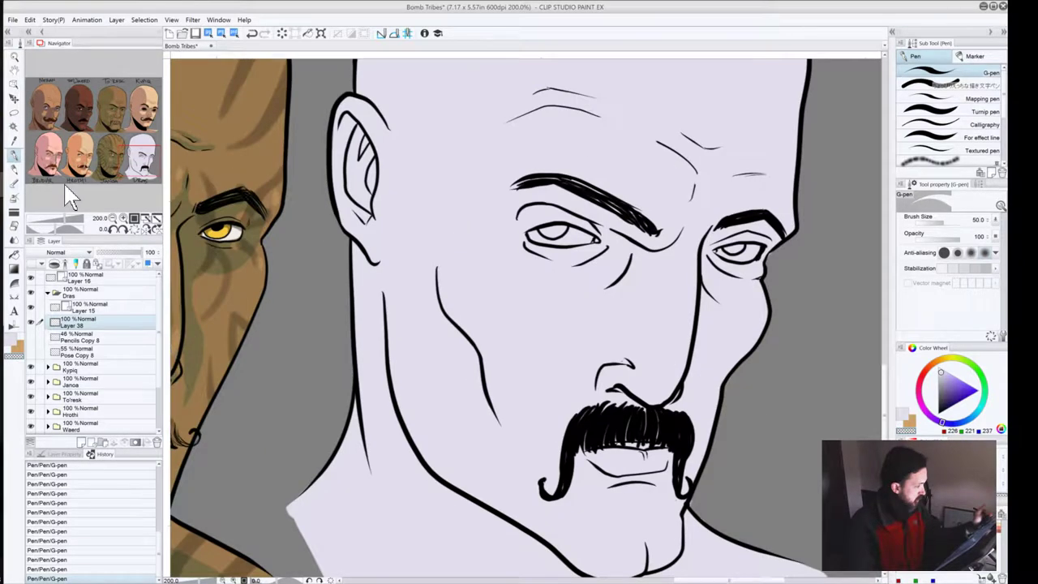
click(112, 218)
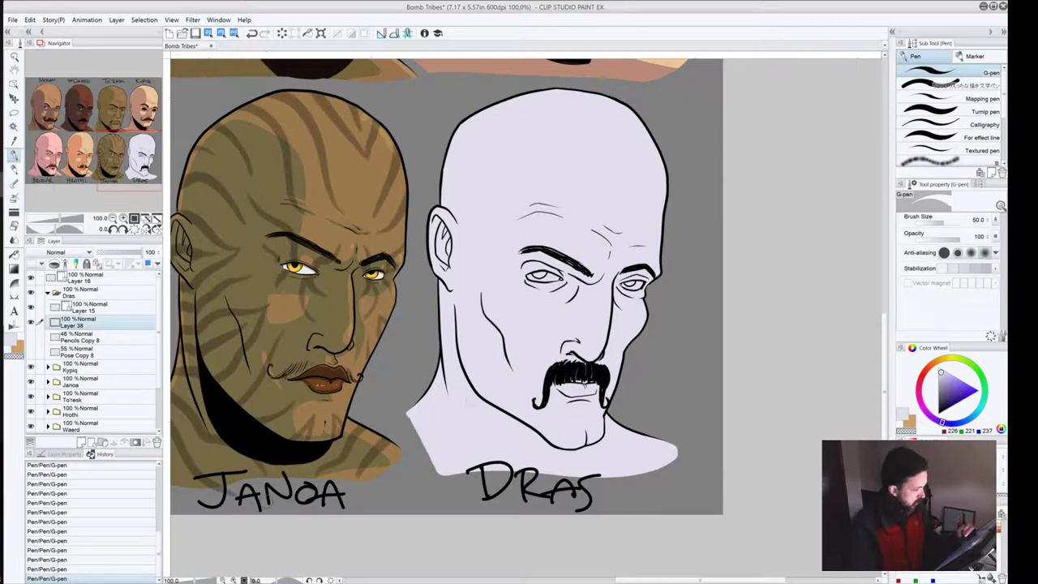
Step: Set the G-pen to size 17 with pale yellow (RGB 237, 235, 221) and try it on the white of Dras's eye
click(11, 341)
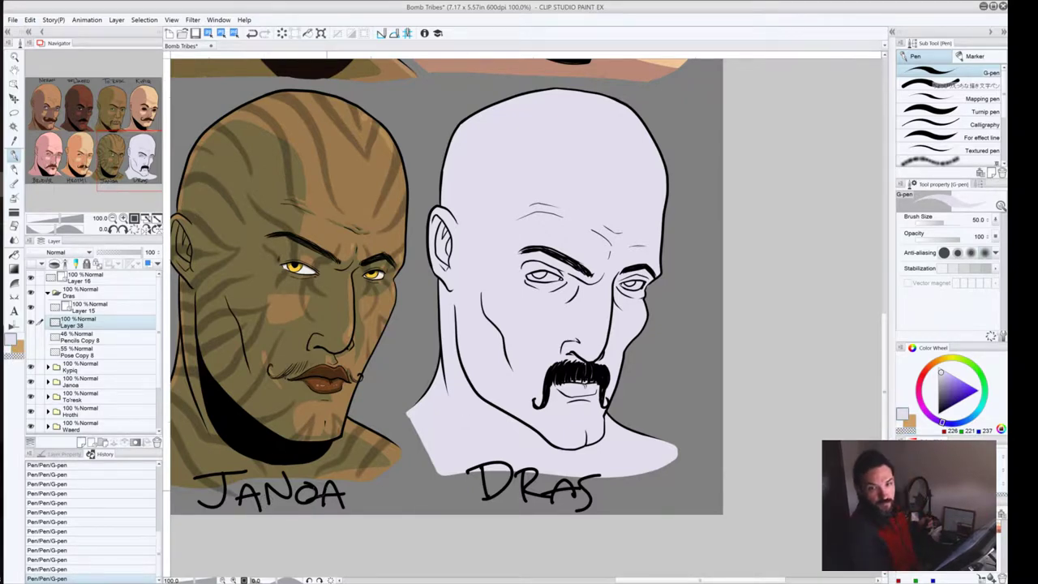
key(space)
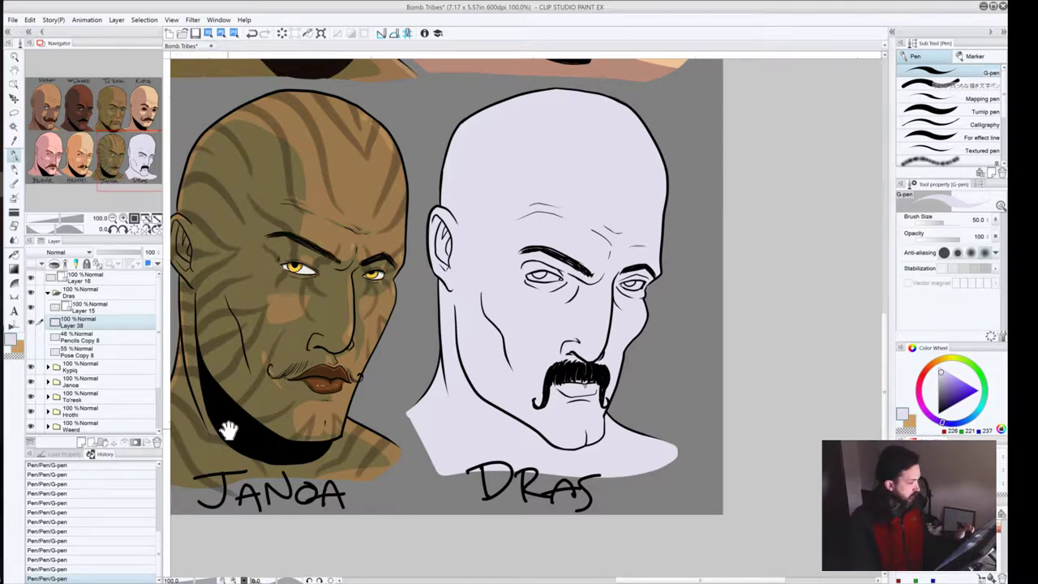
drag(228, 431, 317, 444)
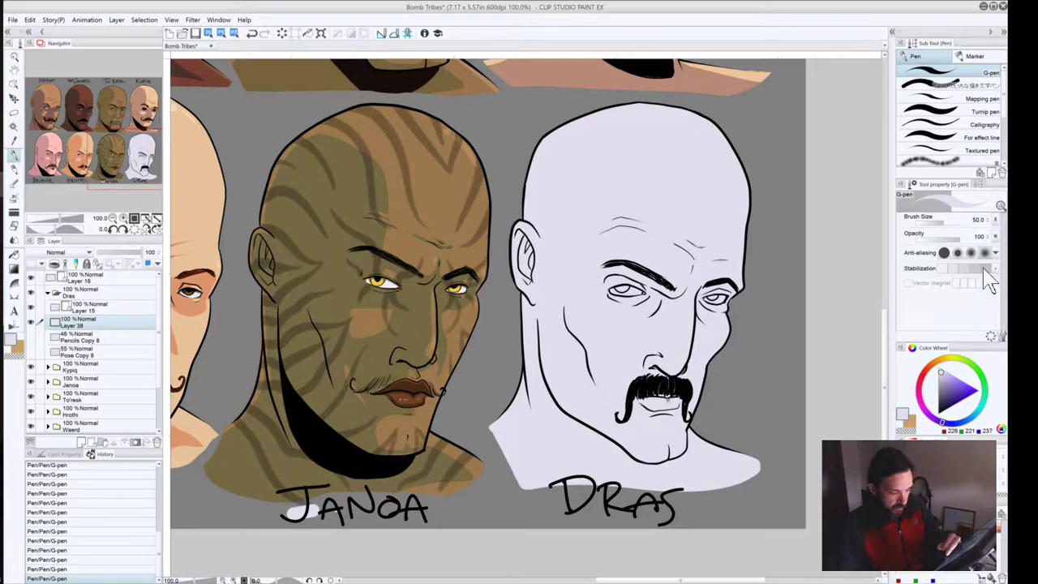
click(947, 359)
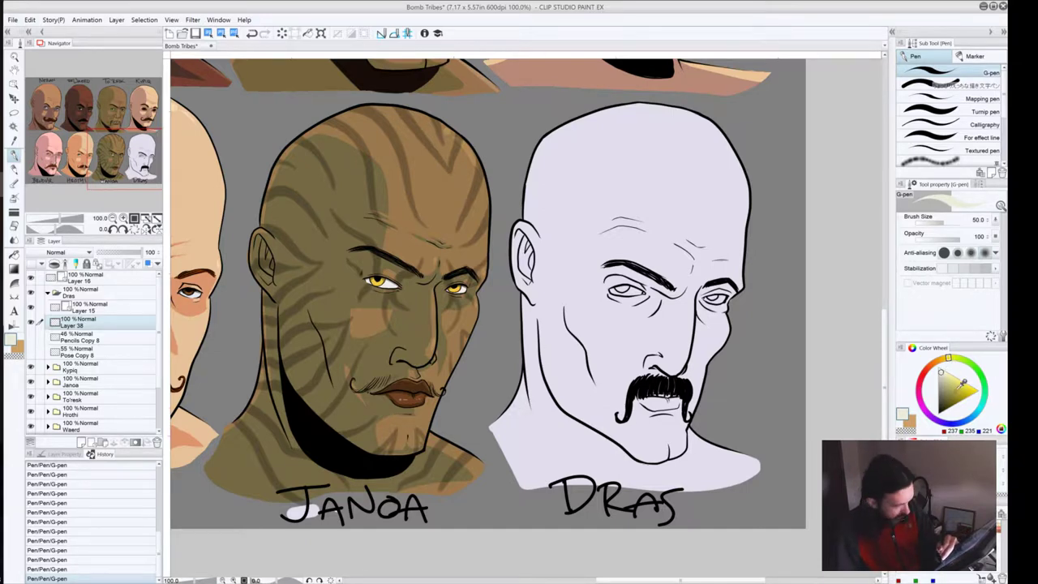
click(123, 219)
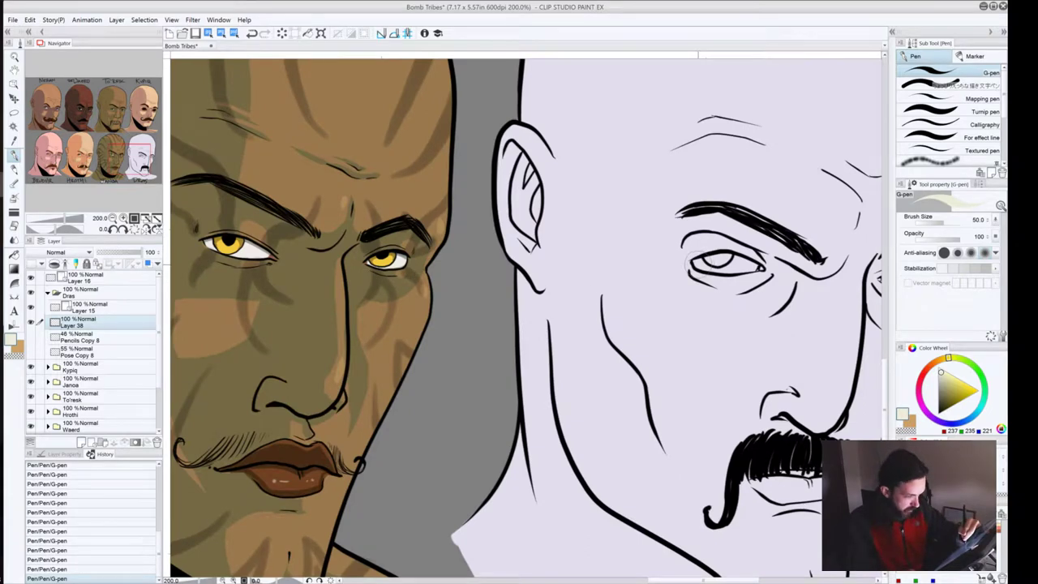
key([)
key([)
key([)
key([)
key([)
drag(699, 262, 705, 269)
key(ctrl+z)
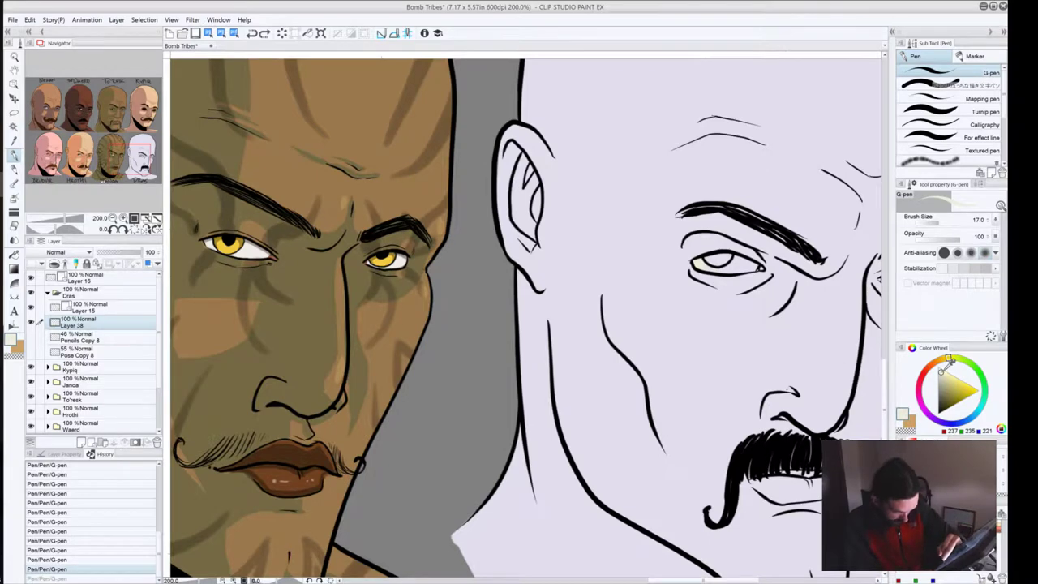
Step: Adjust the drawing colour to cream (RGB 230, 227, 203) and fill both of Dras's eyes with it
click(944, 372)
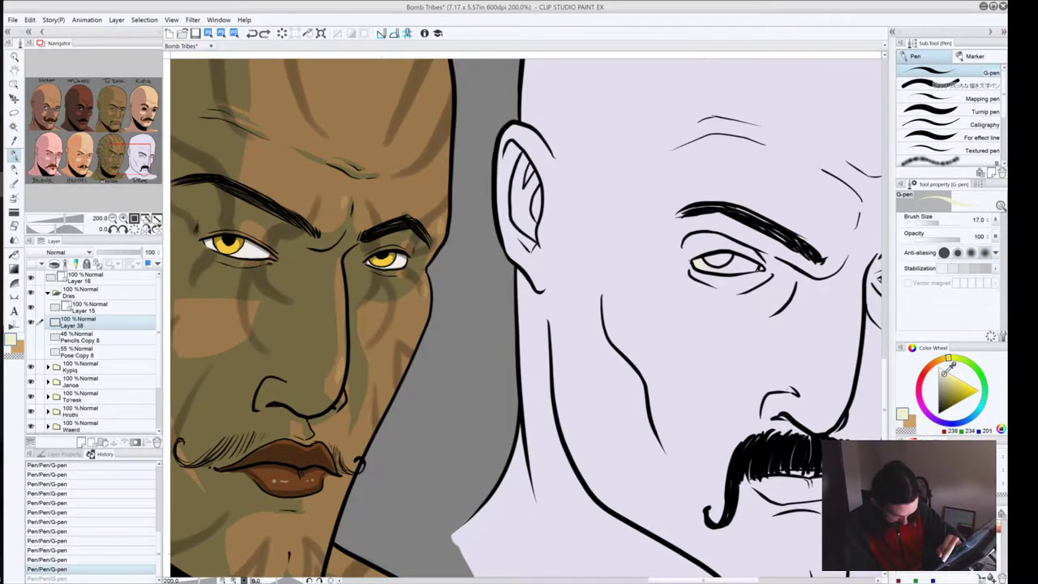
click(942, 374)
drag(695, 263, 733, 267)
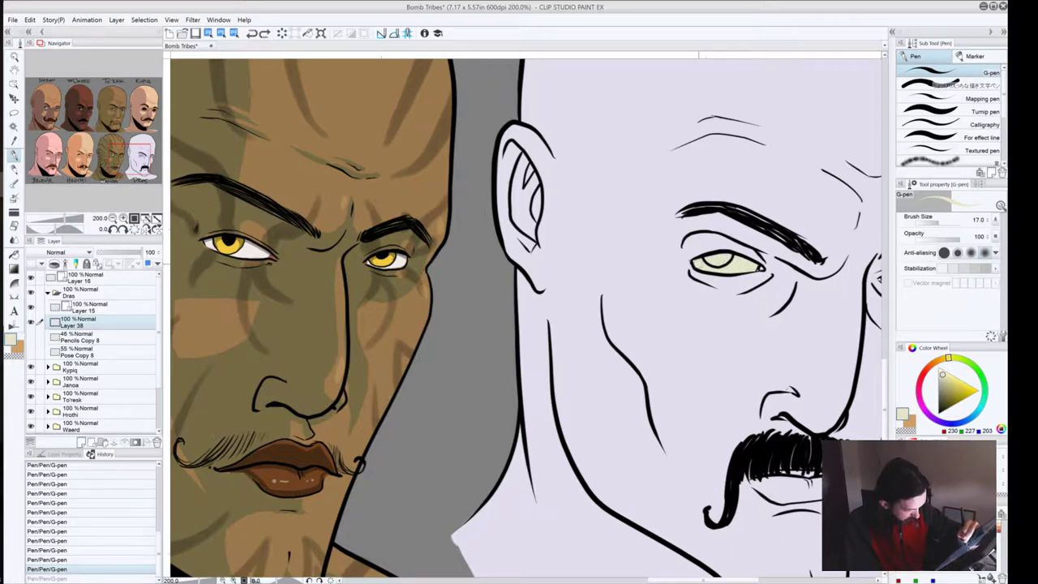
drag(733, 268, 728, 266)
drag(623, 275, 419, 316)
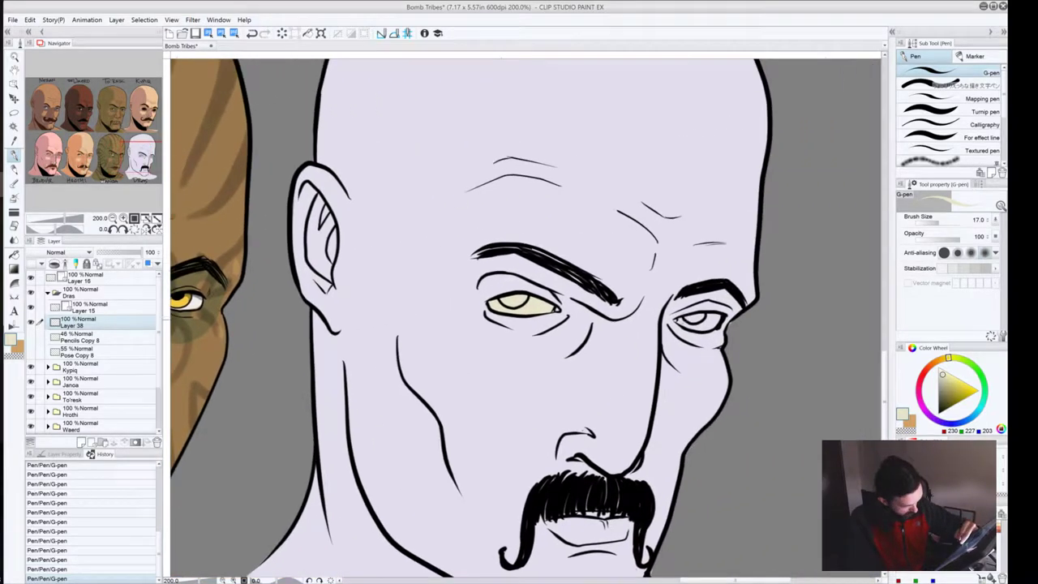
mouse_move(678, 319)
mouse_down()
mouse_move(707, 327)
mouse_move(717, 318)
mouse_up()
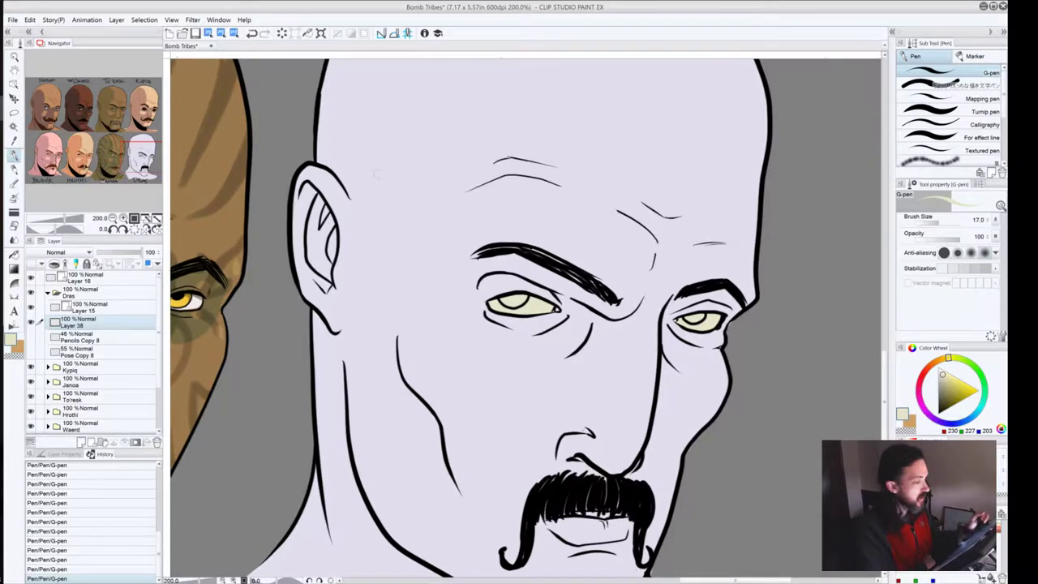
Step: Choose a vivid purple (RGB 148, 0, 211) and paint the irises of both of Dras's eyes
key(ctrl+plus)
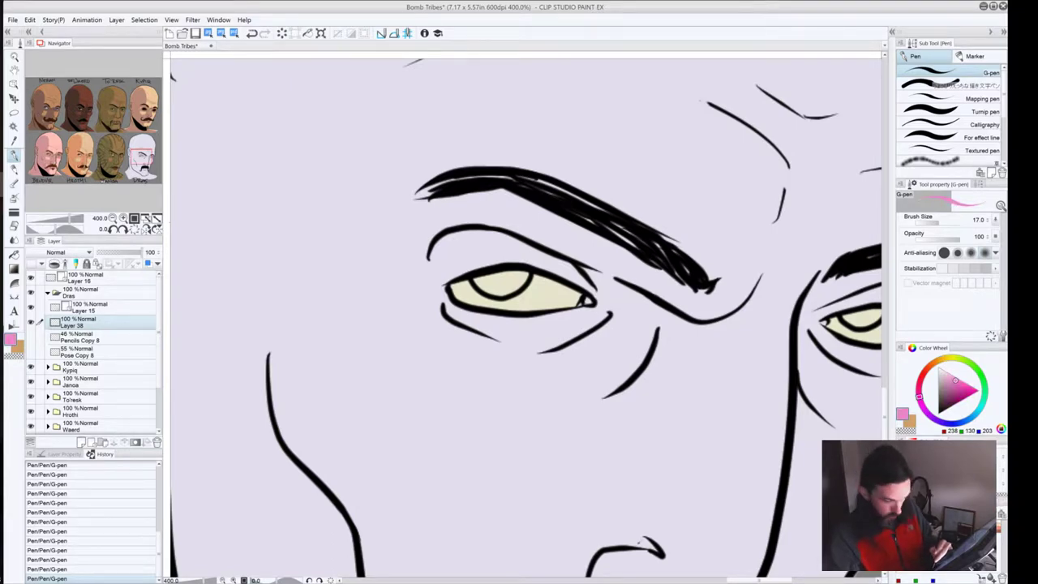
text(238)
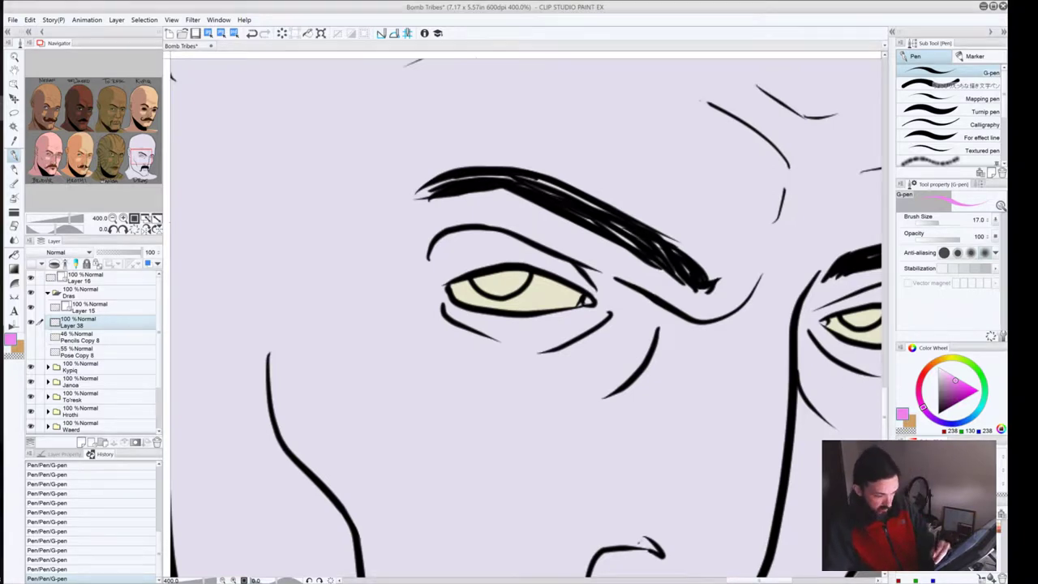
click(945, 424)
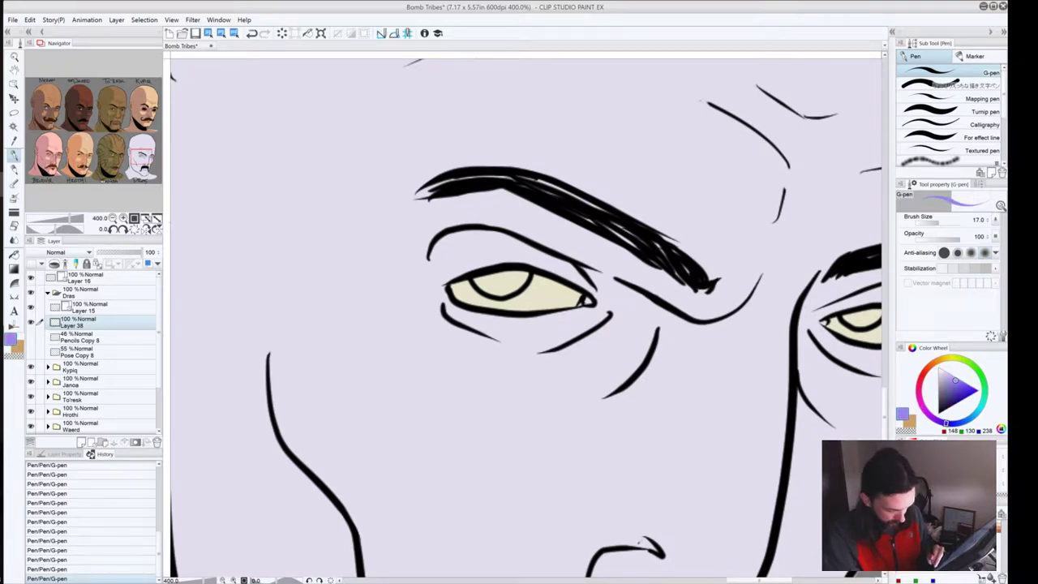
click(975, 391)
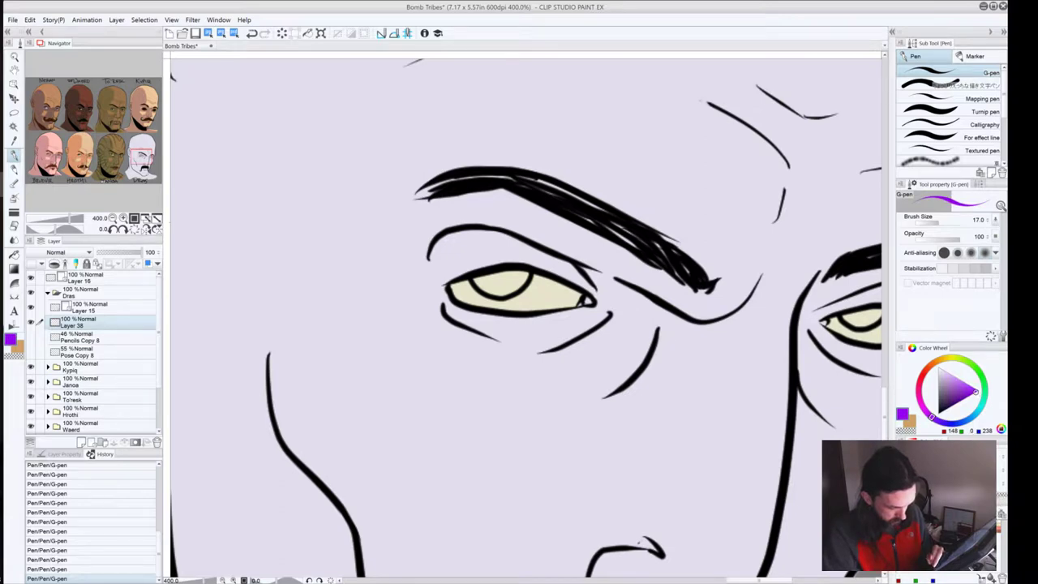
click(967, 486)
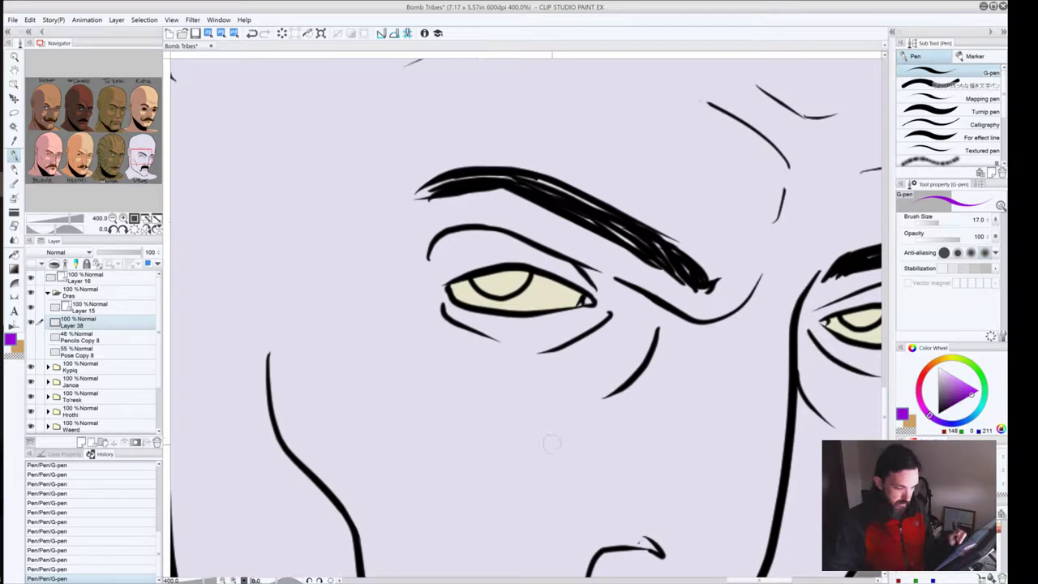
mouse_move(505, 282)
mouse_down()
mouse_move(527, 277)
mouse_move(478, 286)
mouse_move(490, 272)
mouse_up()
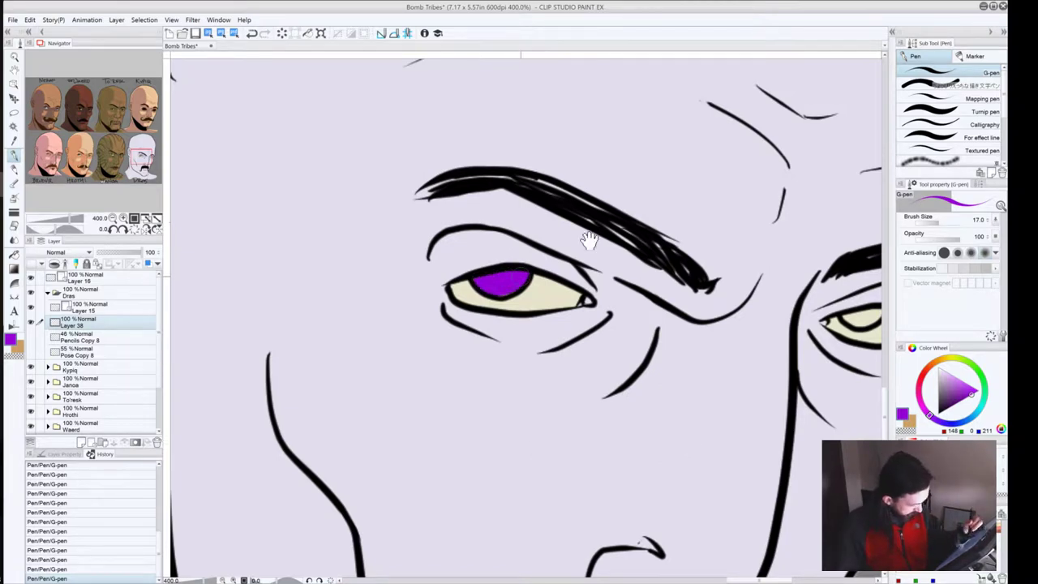
drag(589, 240, 451, 241)
mouse_move(734, 313)
mouse_down()
mouse_move(752, 306)
mouse_move(713, 318)
mouse_up()
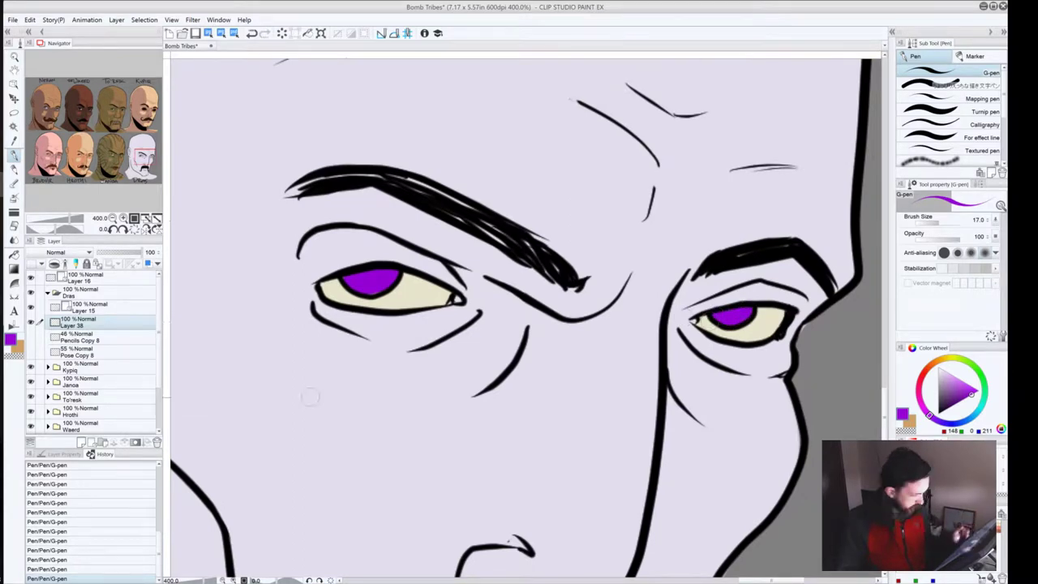
Step: Choose a near-black purple and paint the pupil of Dras's nearer eye on the line art layer, Layer 15
click(14, 356)
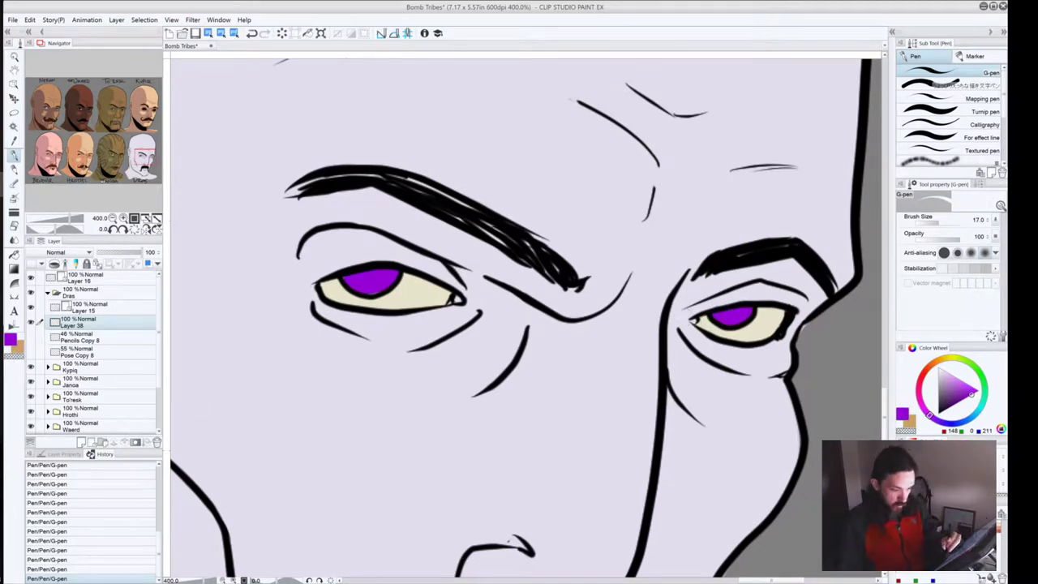
click(941, 410)
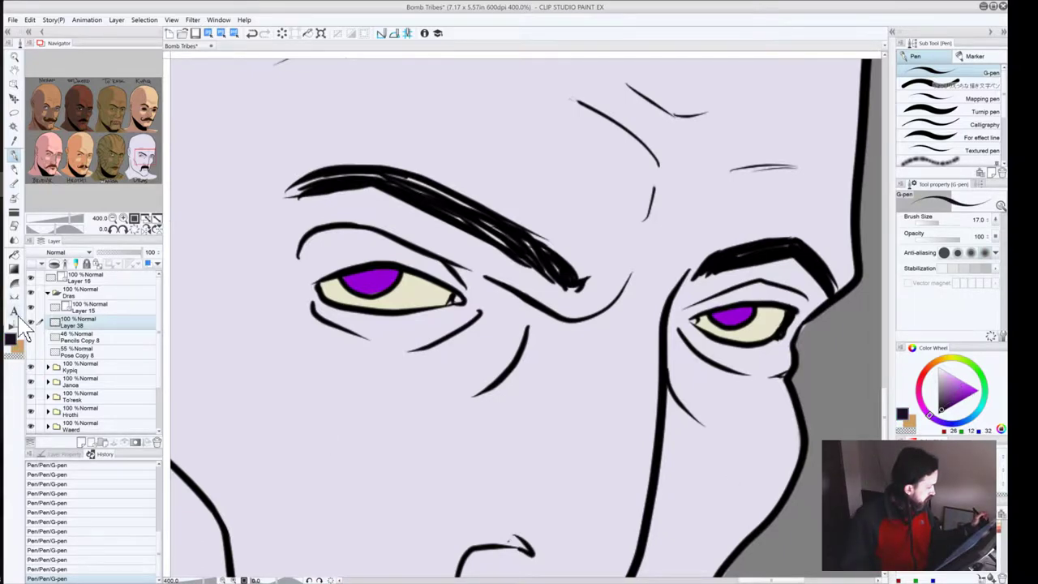
click(91, 308)
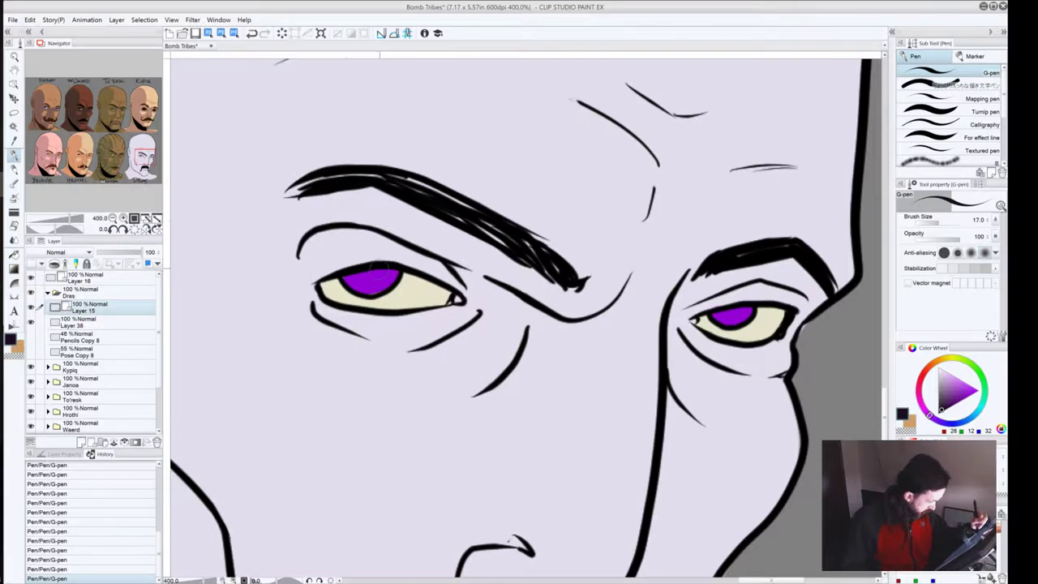
mouse_move(385, 263)
mouse_down()
mouse_move(369, 284)
mouse_move(352, 283)
mouse_move(380, 266)
mouse_up()
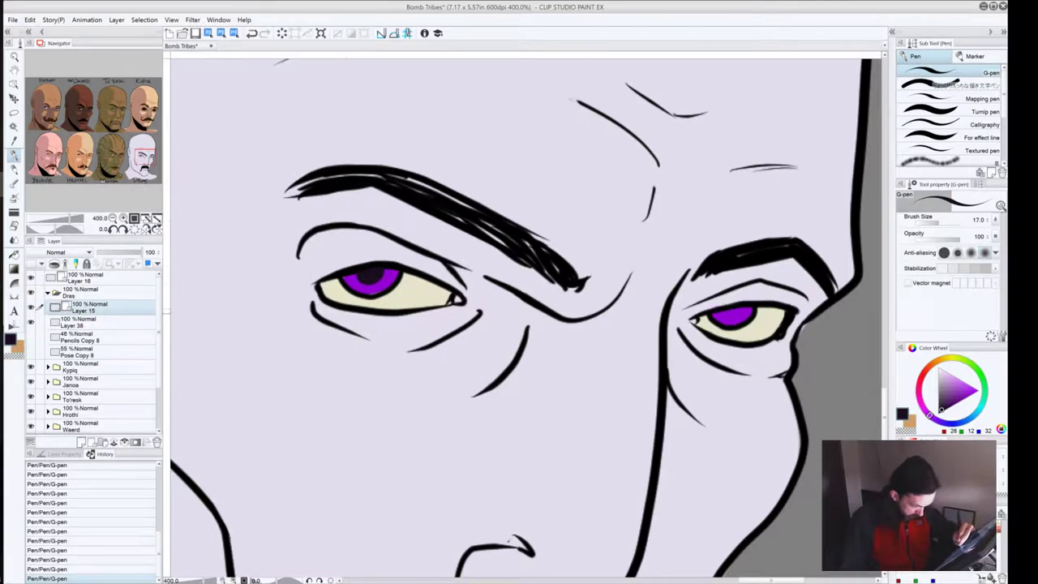
Step: Paint and refine the near-black pupil of Dras's farther eye, and touch up the nearer one to match
drag(743, 301, 714, 316)
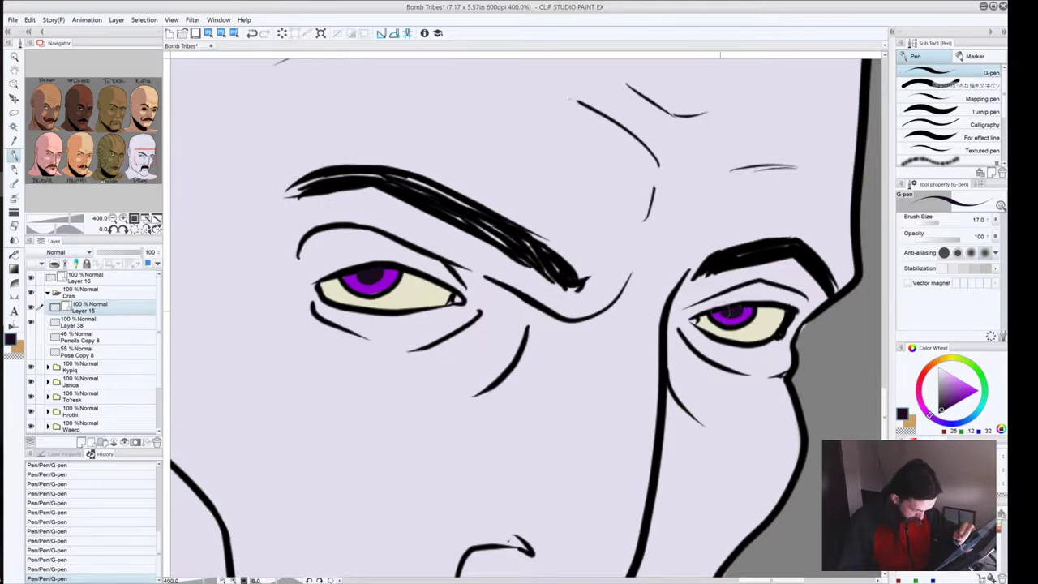
key(ctrl+z)
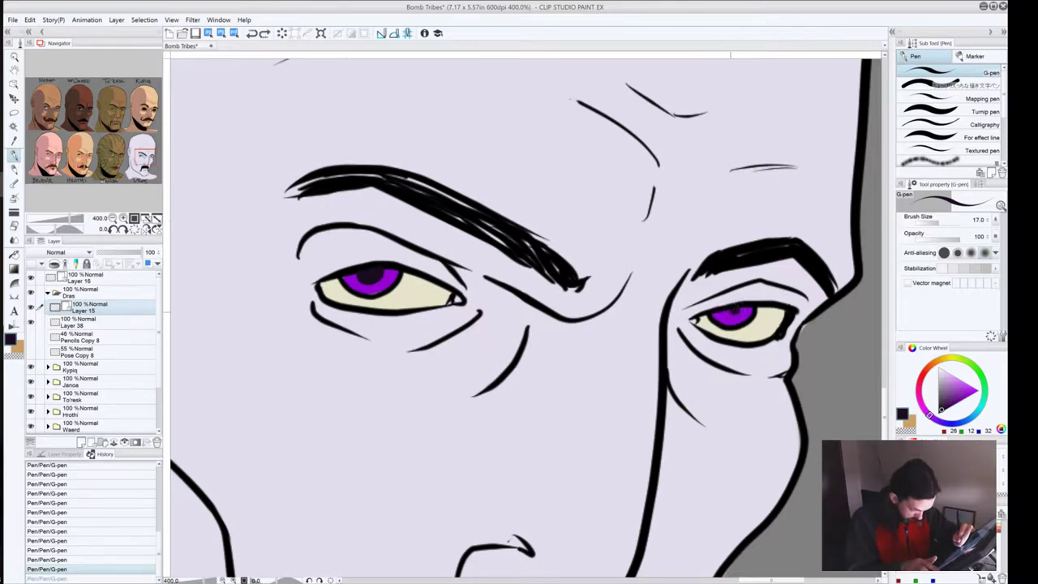
drag(736, 310, 728, 313)
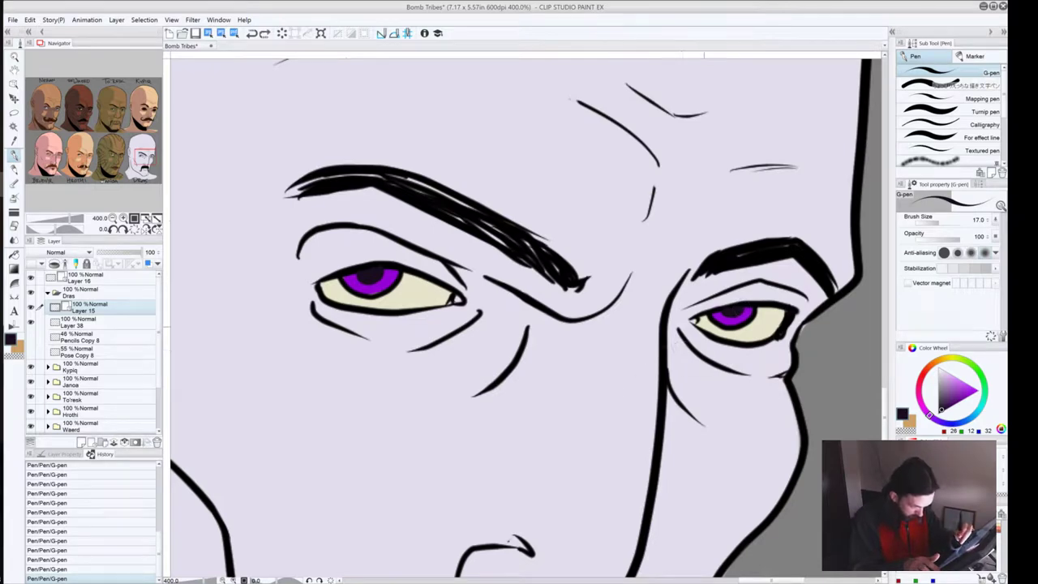
key(ctrl+z)
click(739, 309)
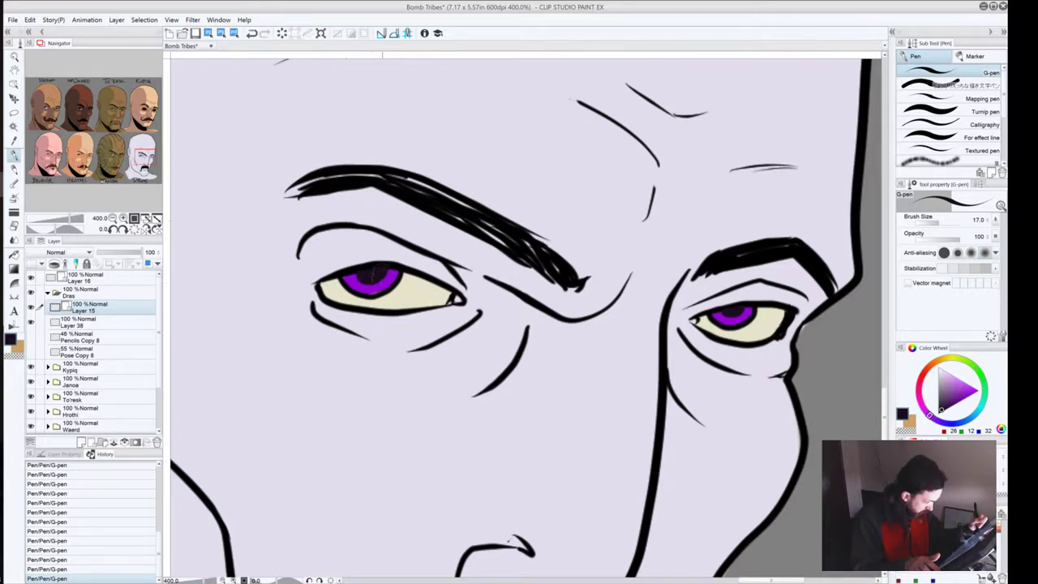
key(ctrl+z)
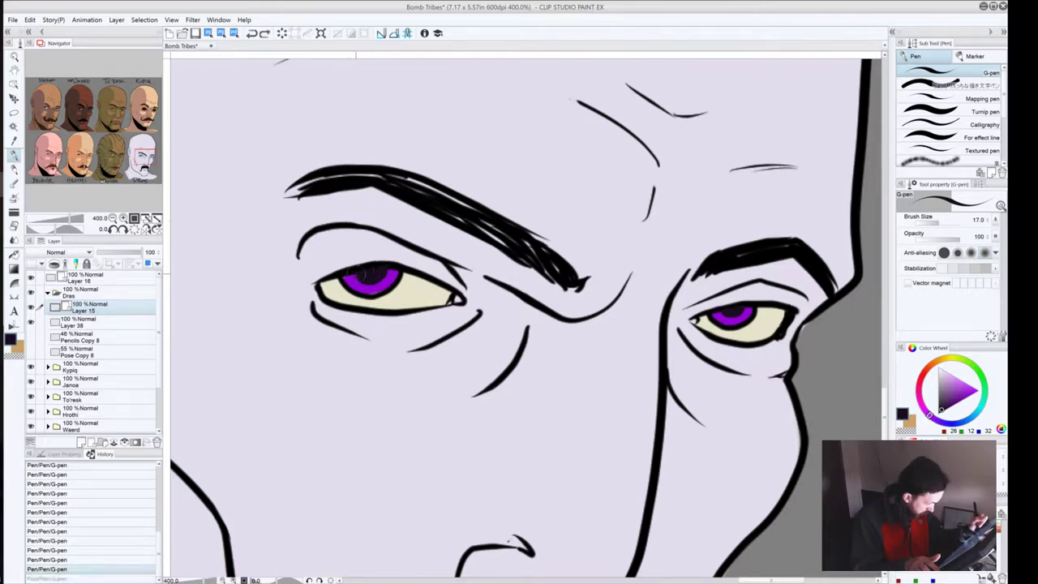
key(ctrl+y)
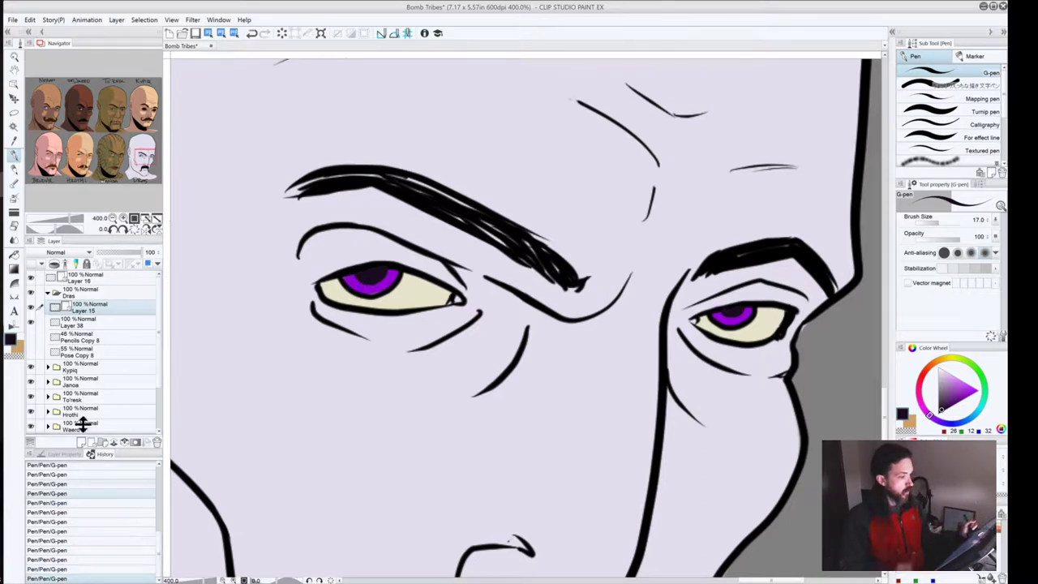
Step: Return to the base colour layer, Layer 38, with Dras's face and shoulders framed at 150% zoom
key(ctrl+minus)
key(ctrl+minus)
key(ctrl+minus)
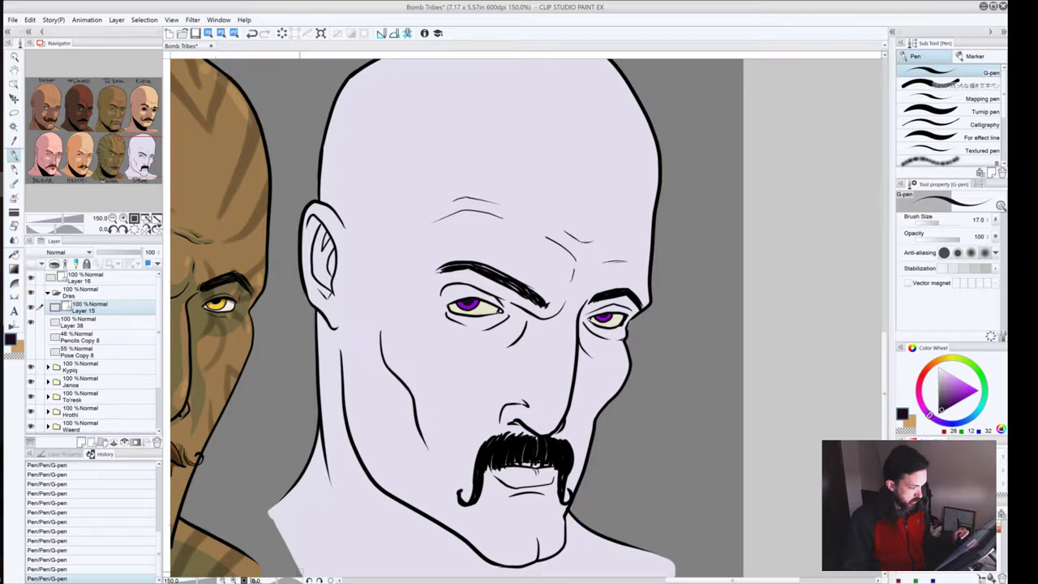
click(81, 323)
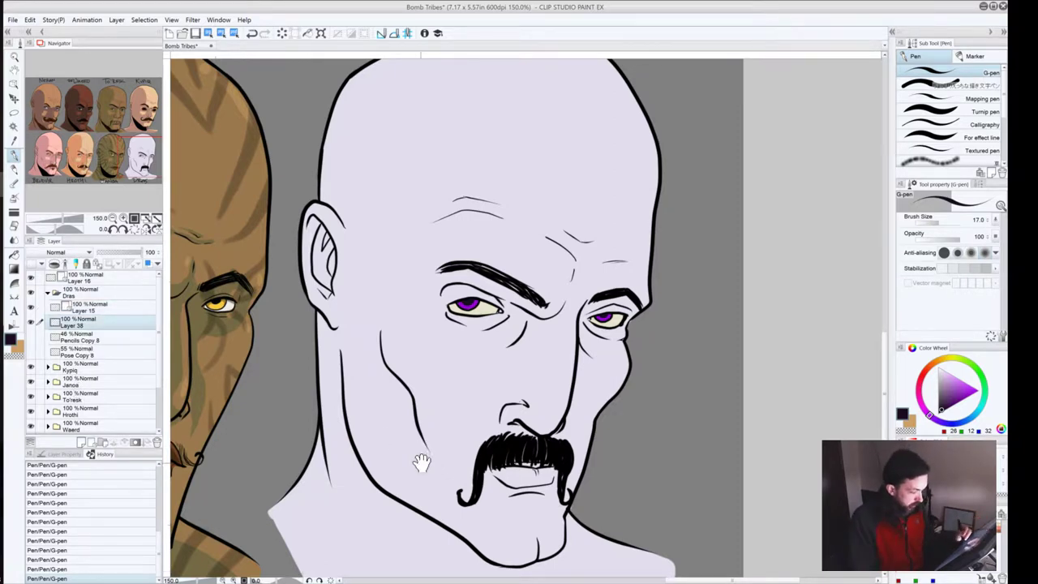
drag(420, 463, 421, 352)
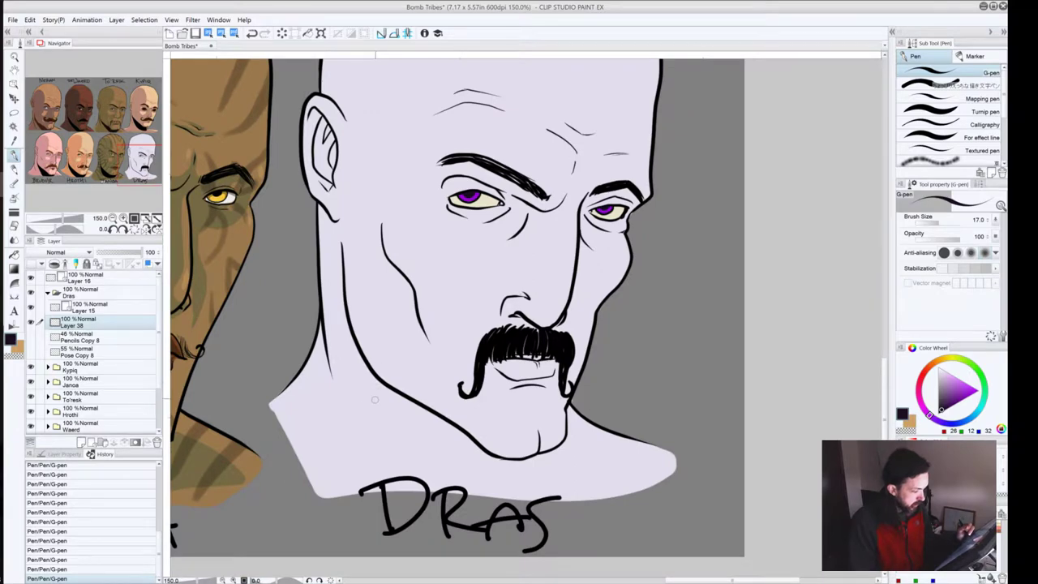
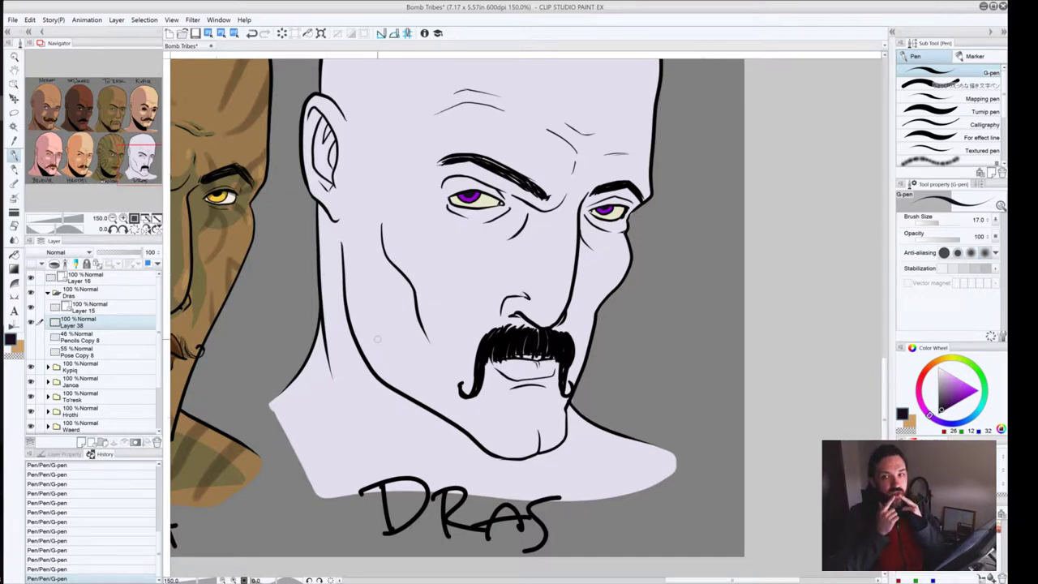
drag(259, 351, 516, 378)
scroll(487, 393, up, 1)
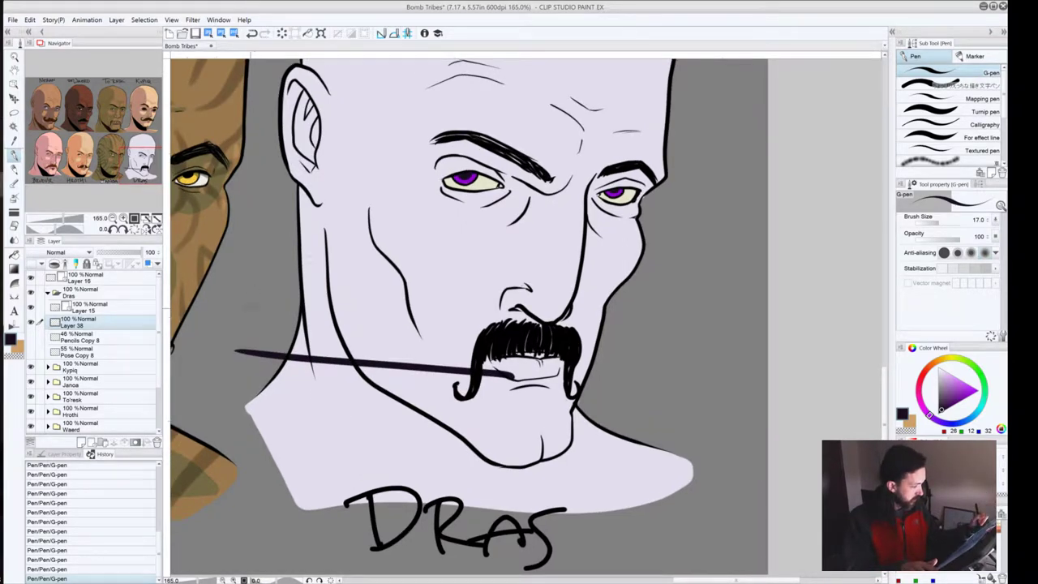
key(ctrl+z)
key(ctrl+z)
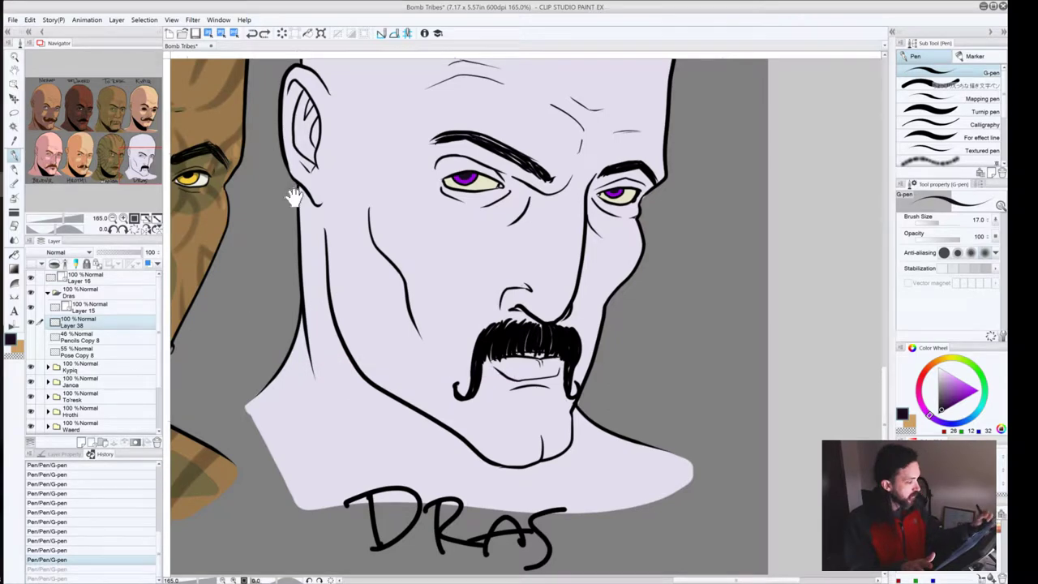
Step: Ink short lashes at the upper lids of Dras's eyes on the line art layer, Layer 15
drag(296, 239, 504, 381)
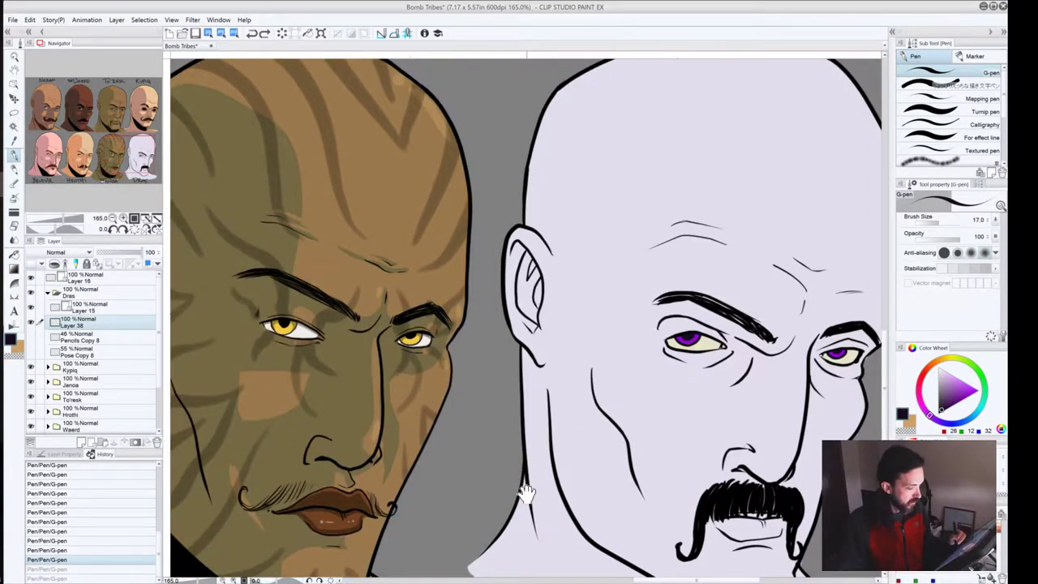
click(87, 308)
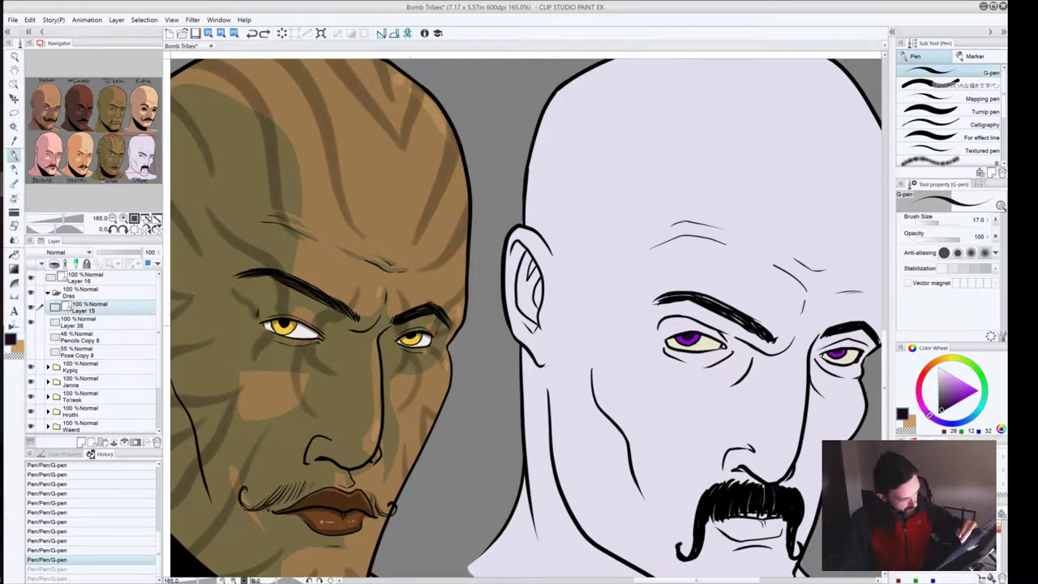
drag(683, 334, 659, 339)
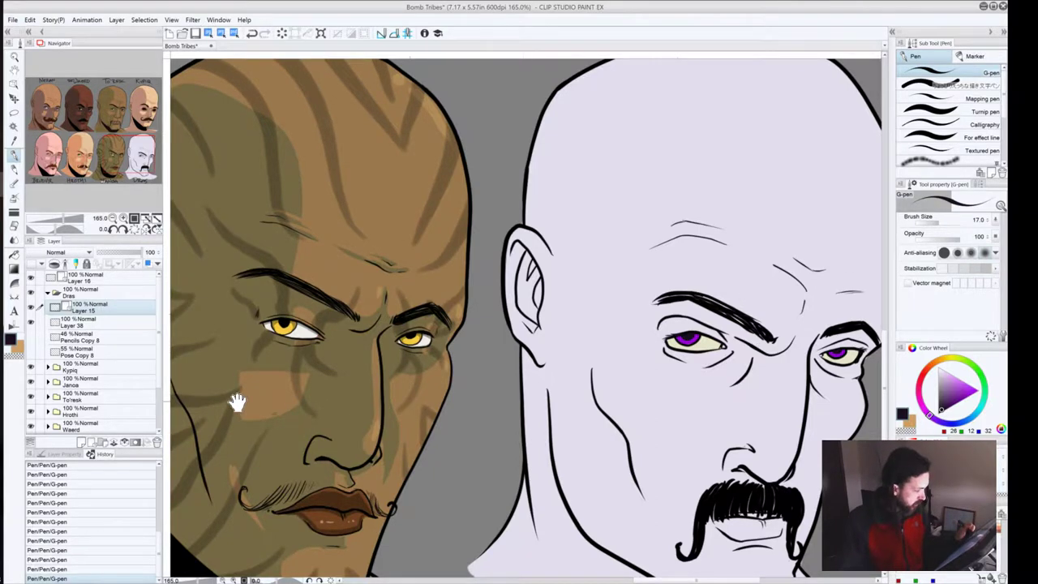
drag(347, 439, 189, 355)
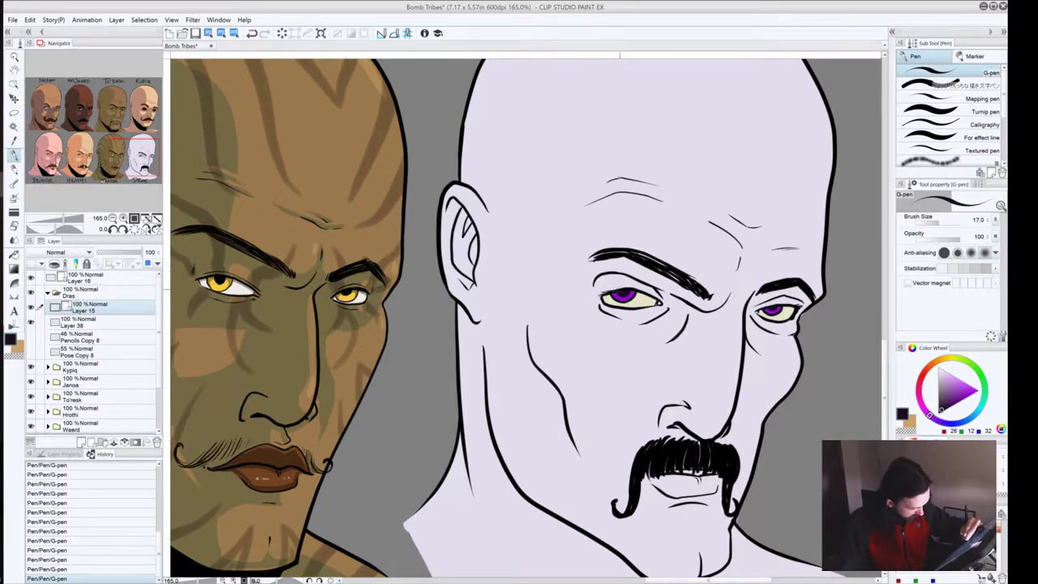
key(ctrl+z)
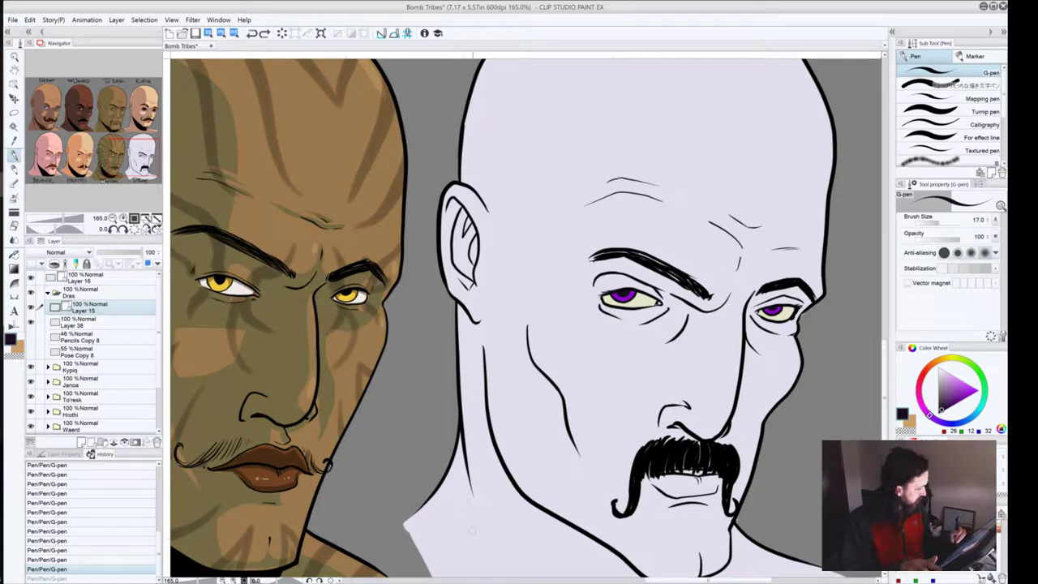
key(ctrl+y)
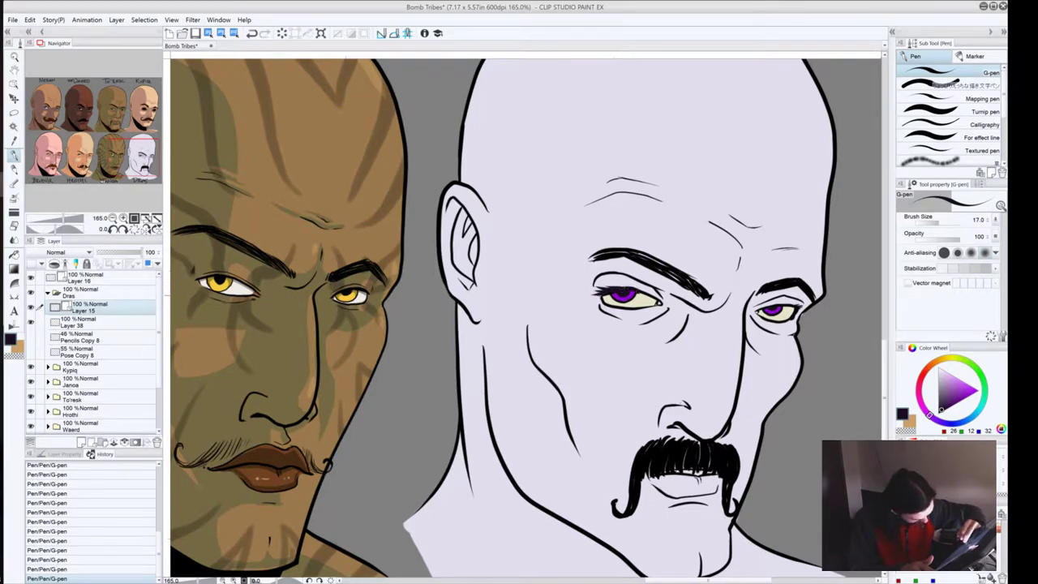
key(ctrl+z)
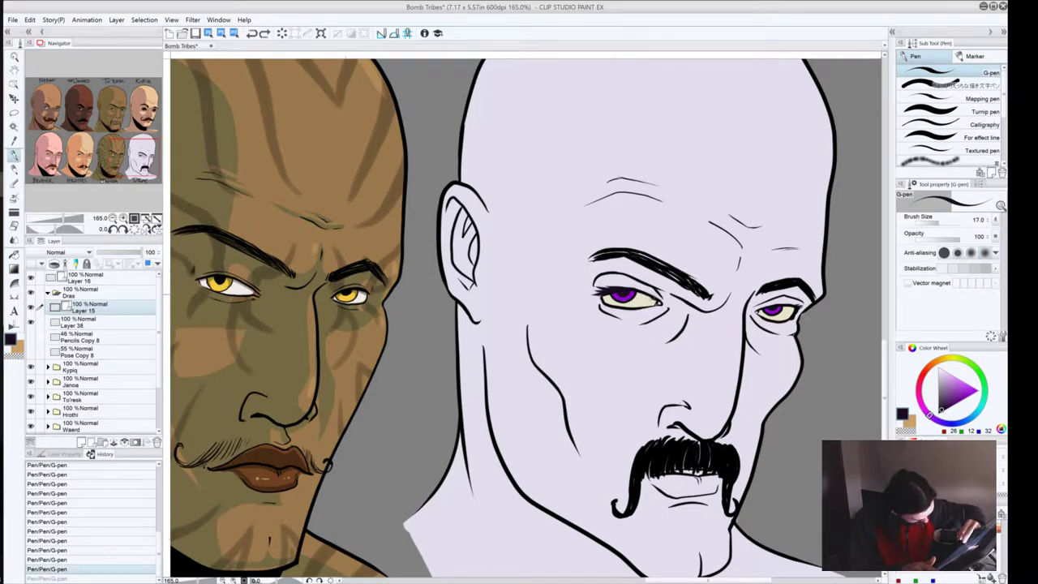
drag(621, 288, 656, 300)
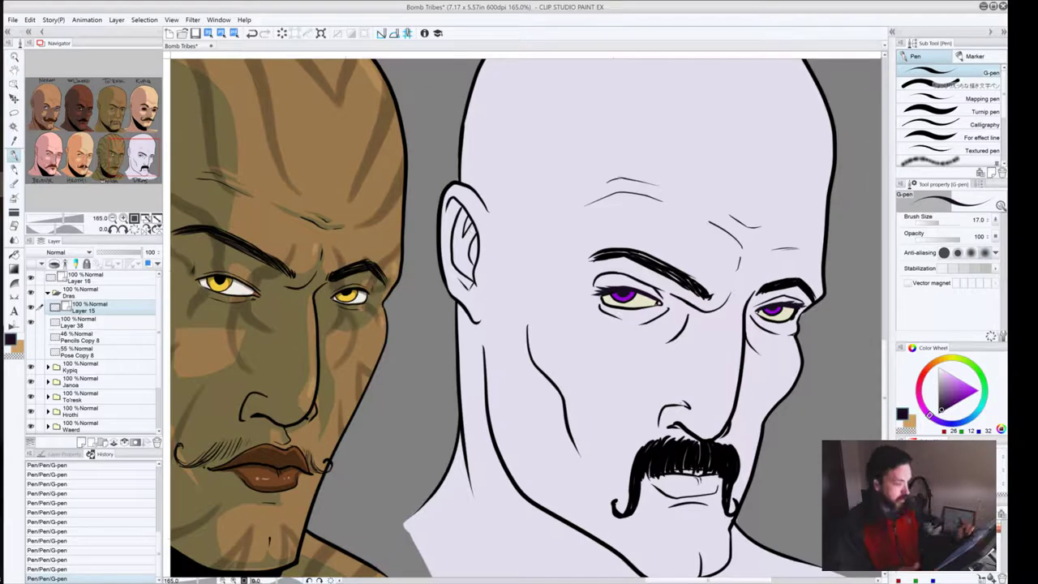
click(113, 219)
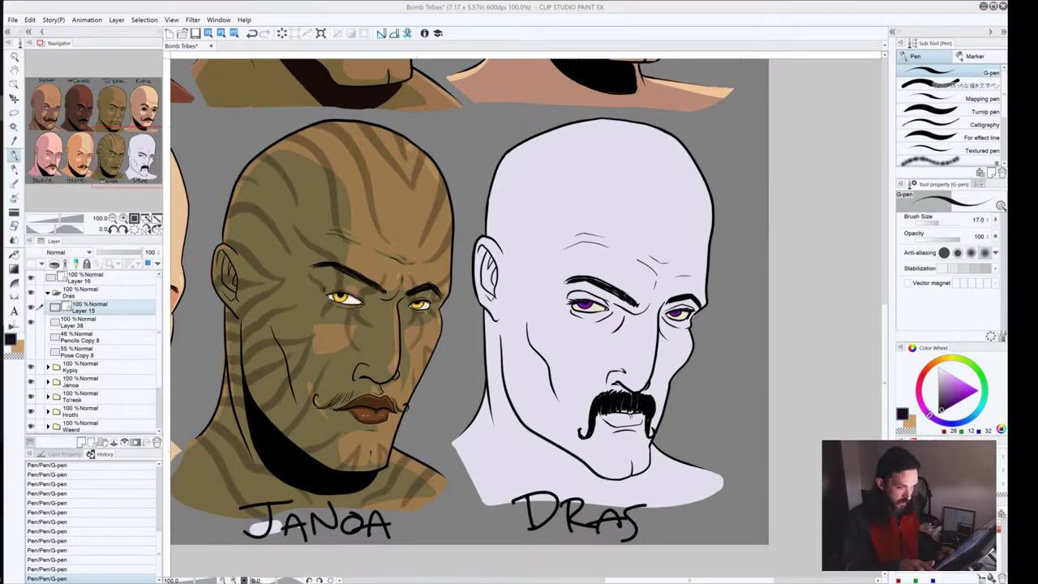
double_click(535, 12)
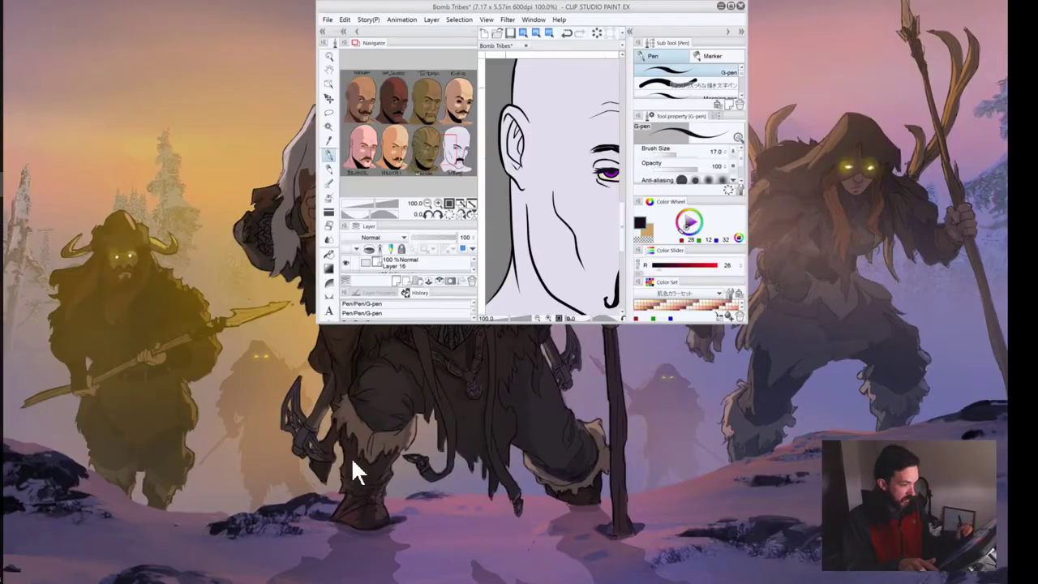
mouse_move(652, 4)
mouse_down()
mouse_move(651, 16)
mouse_move(657, 0)
mouse_up()
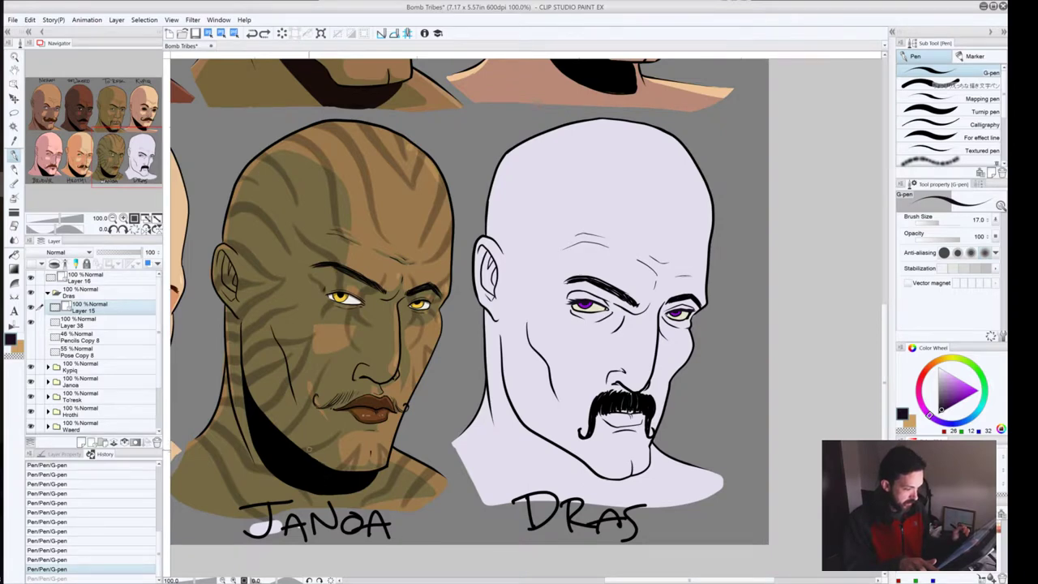
Step: Undo the recent lash strokes on Dras's eyes, stepping back through the earlier pen strokes
key(ctrl+y)
click(30, 567)
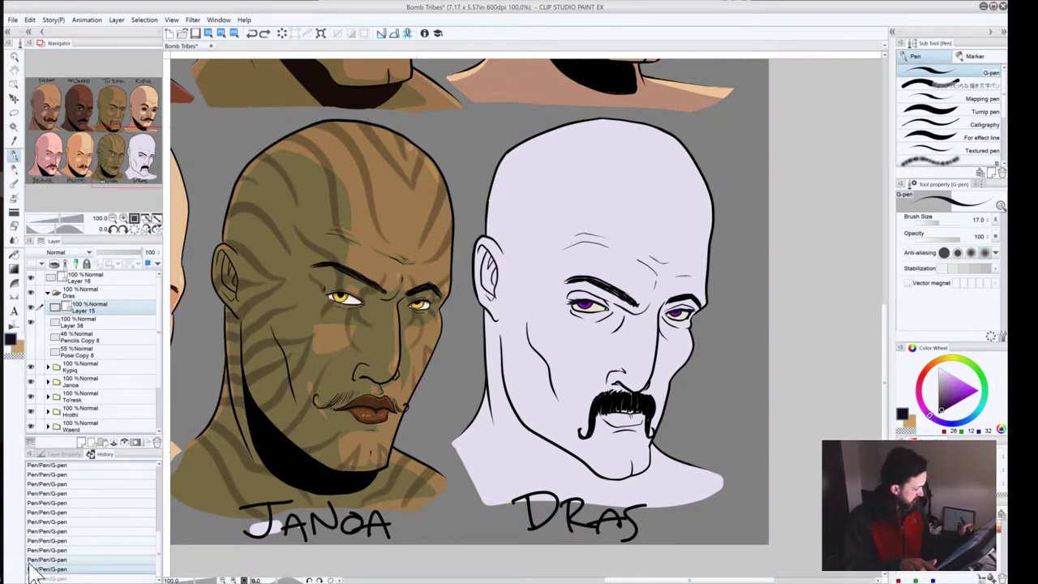
key(ctrl+z)
key(ctrl+z)
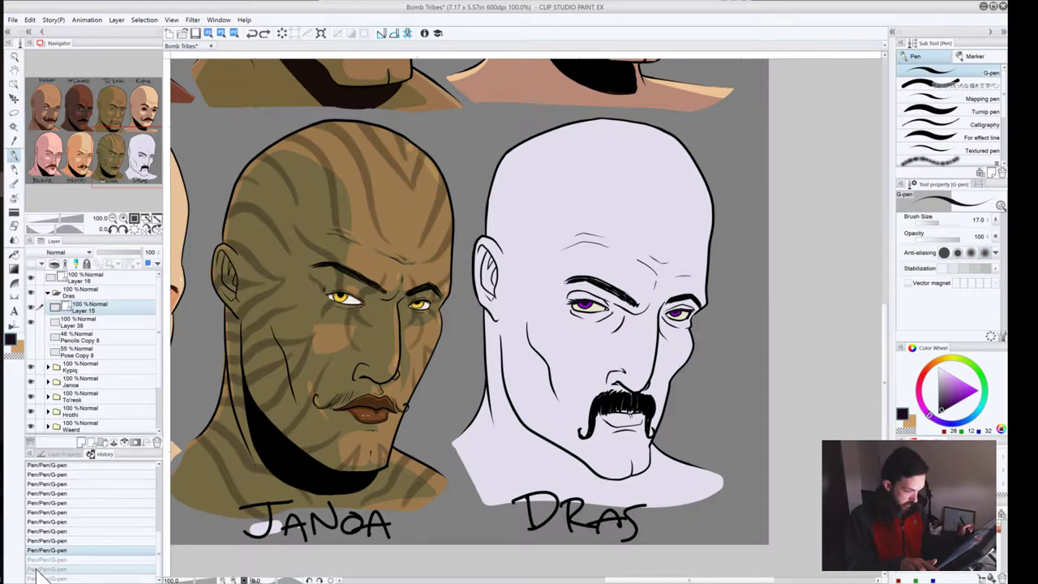
key(ctrl+z)
key(ctrl+z)
key(ctrl+z)
key(ctrl+z)
key(ctrl+z)
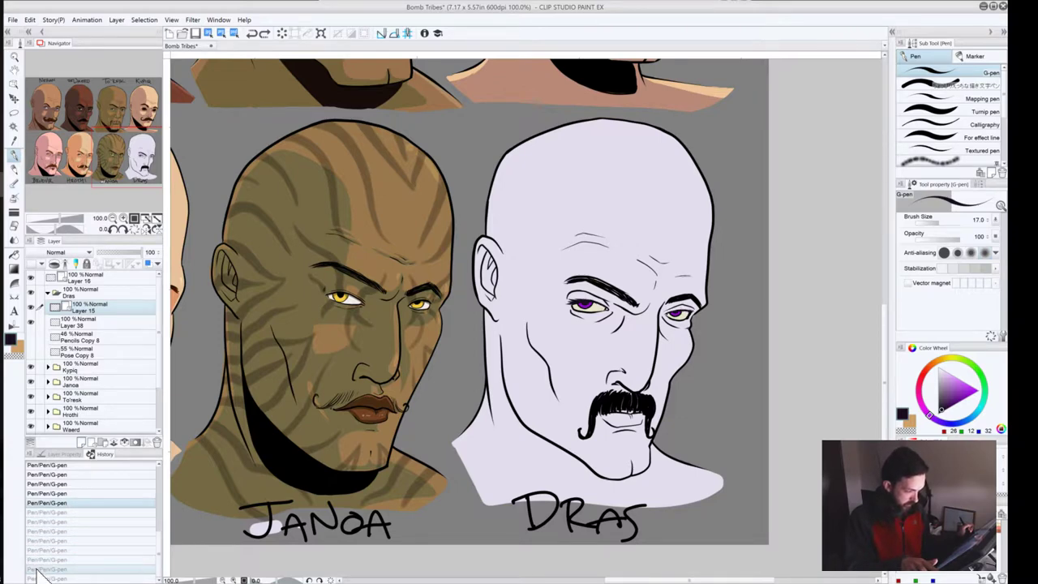
key(ctrl+z)
key(ctrl+z)
key(ctrl+z)
key(ctrl+z)
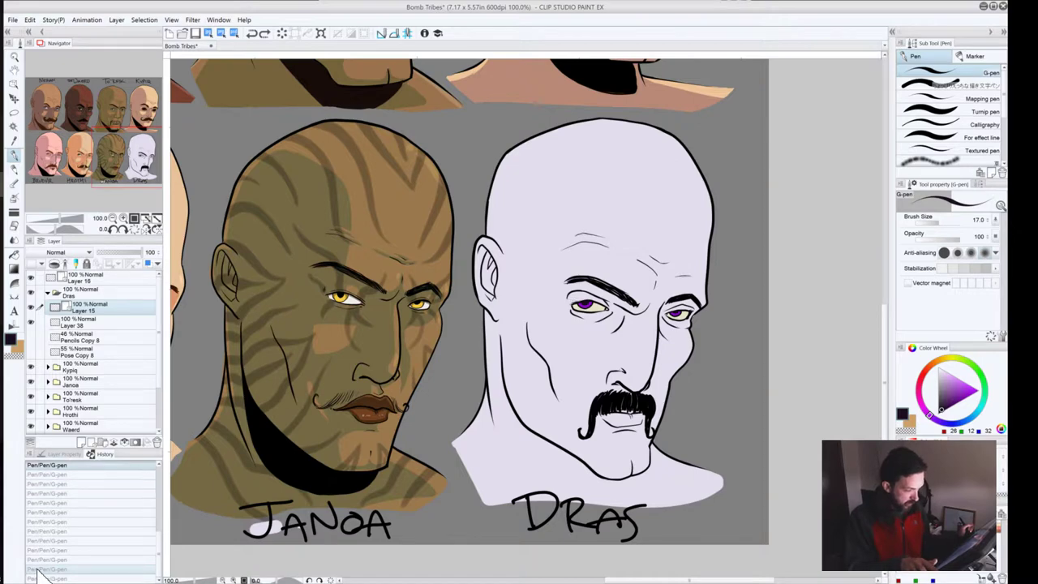
Step: Thin the lower eyelid lines of both of Dras's eyes using Correct line width with the scale-down option
click(123, 219)
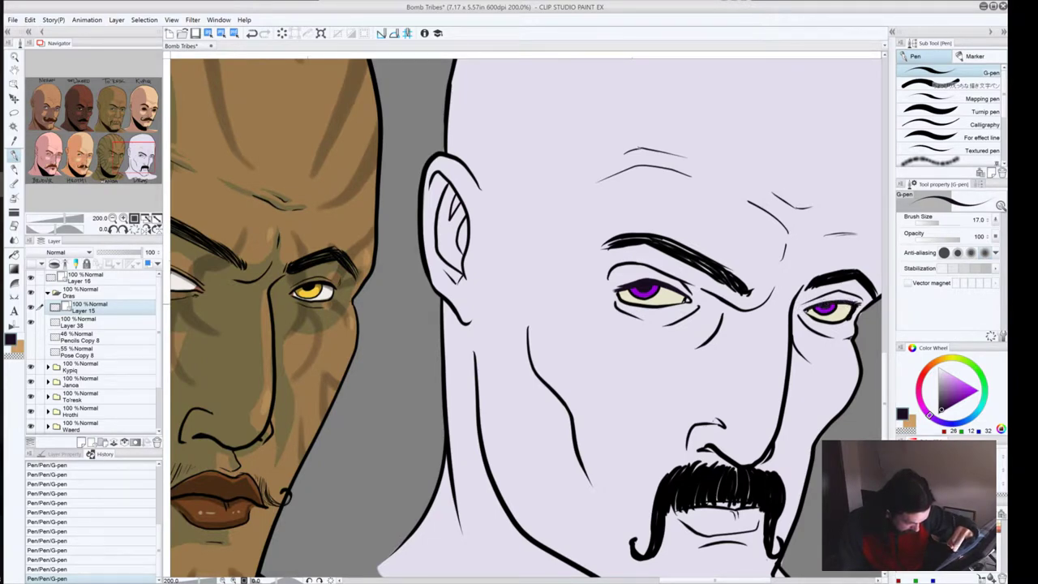
click(14, 324)
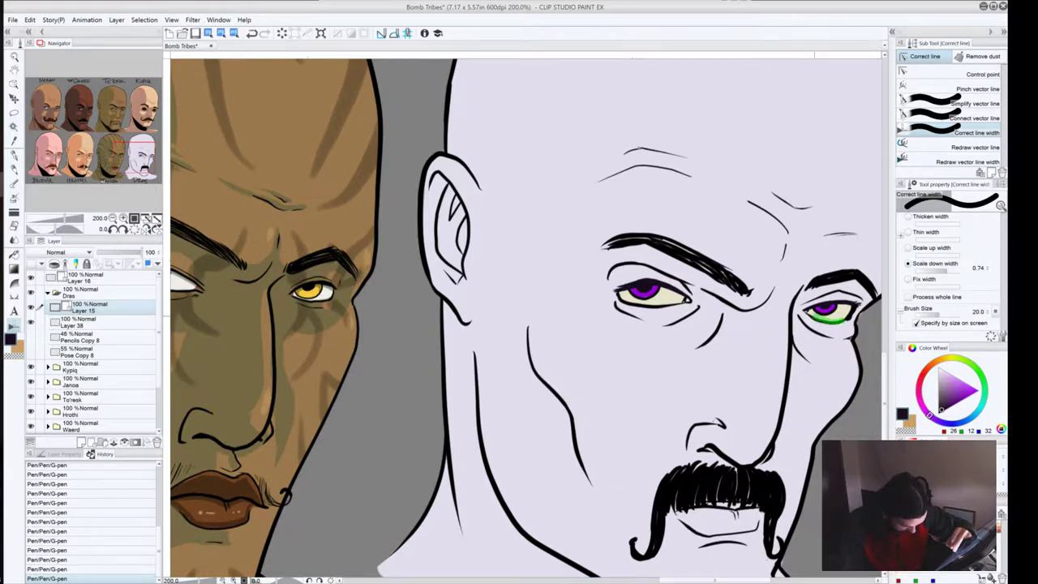
click(827, 320)
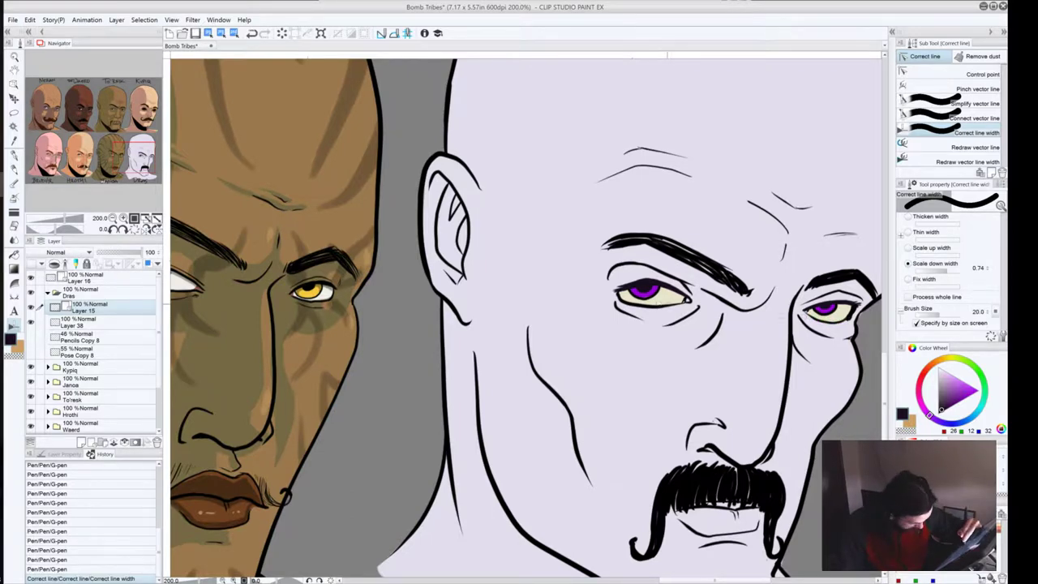
drag(629, 302, 681, 304)
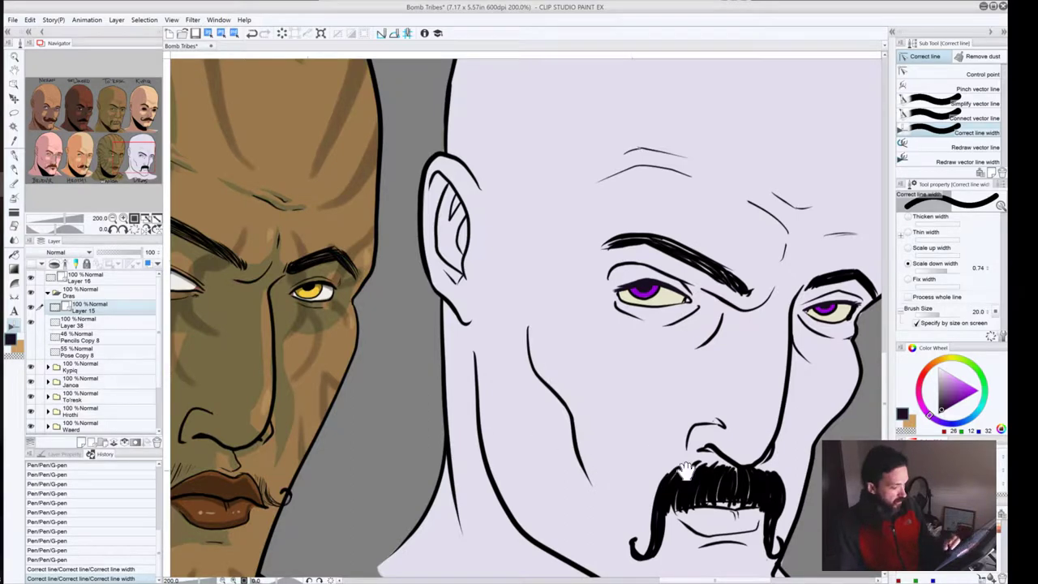
Step: Add a new raster layer directly above Dras's base colour layer, Layer 38, and clip it to the layer below
click(112, 218)
drag(501, 457, 492, 394)
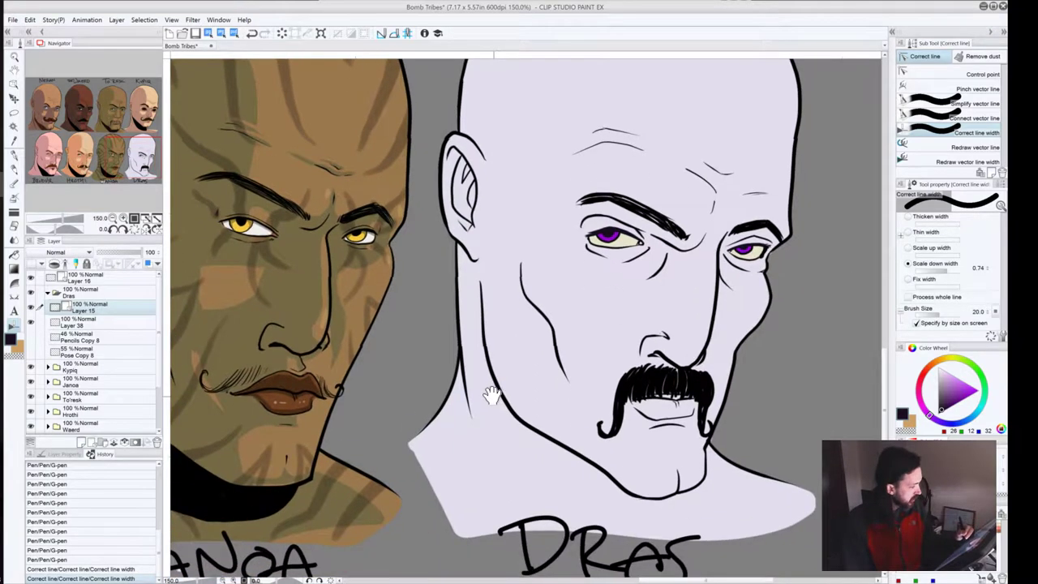
click(74, 326)
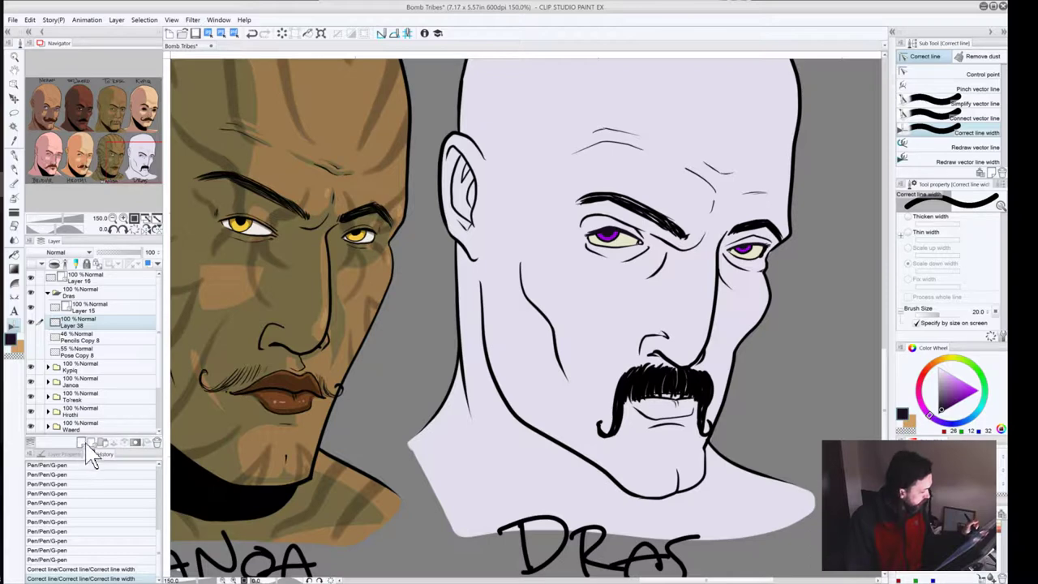
click(81, 442)
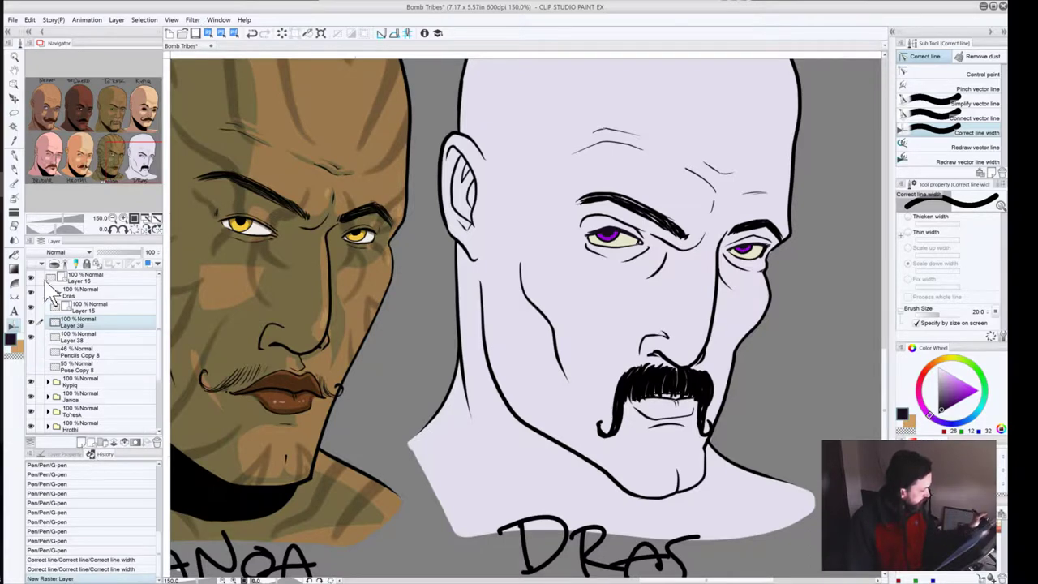
click(54, 264)
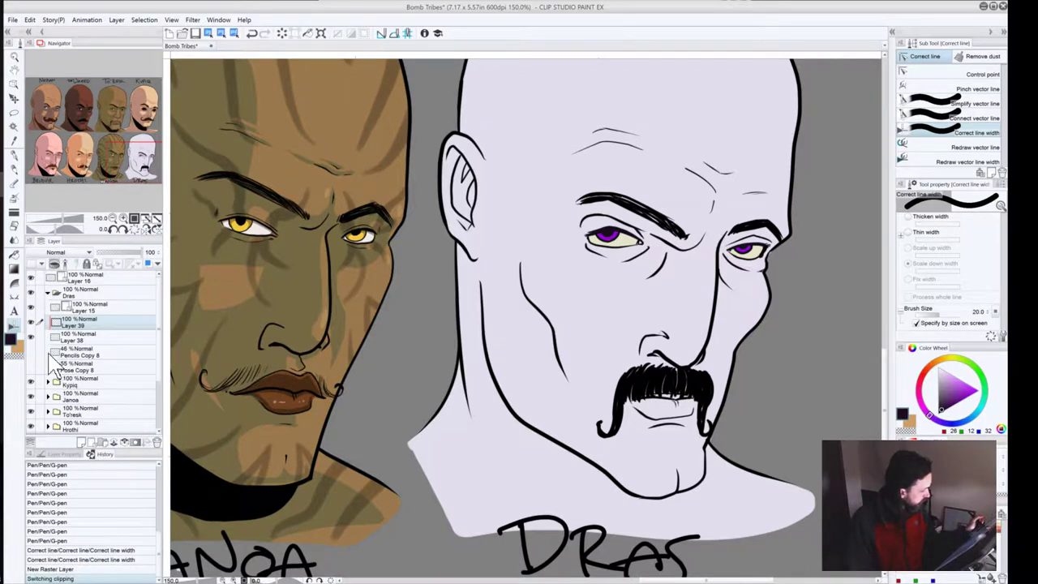
Step: Switch back to the G-pen, sample Dras's pale lavender skin colour from Layer 38, and reselect the clipped layer above it
drag(476, 325, 440, 390)
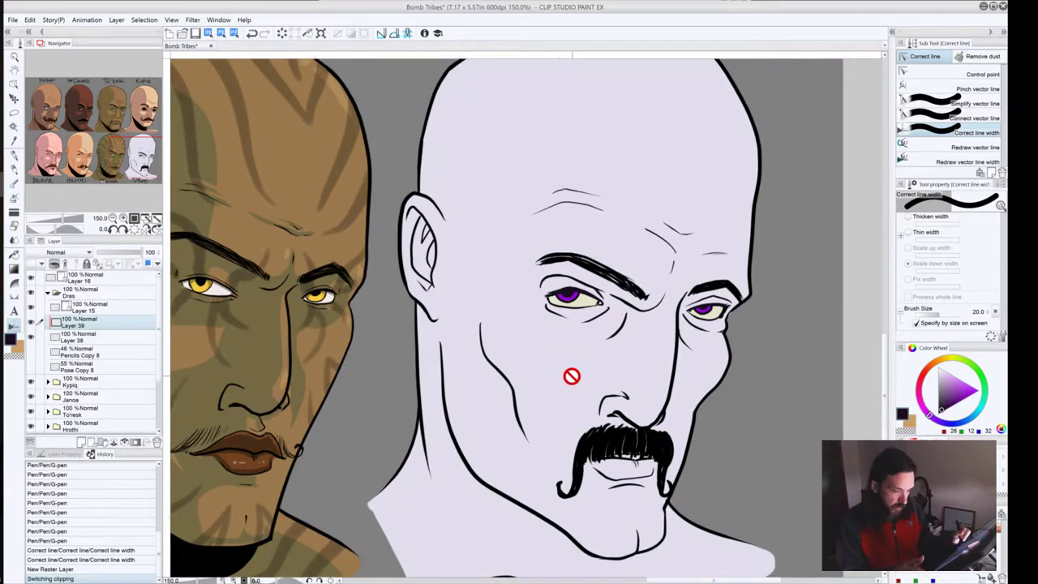
key(alt)
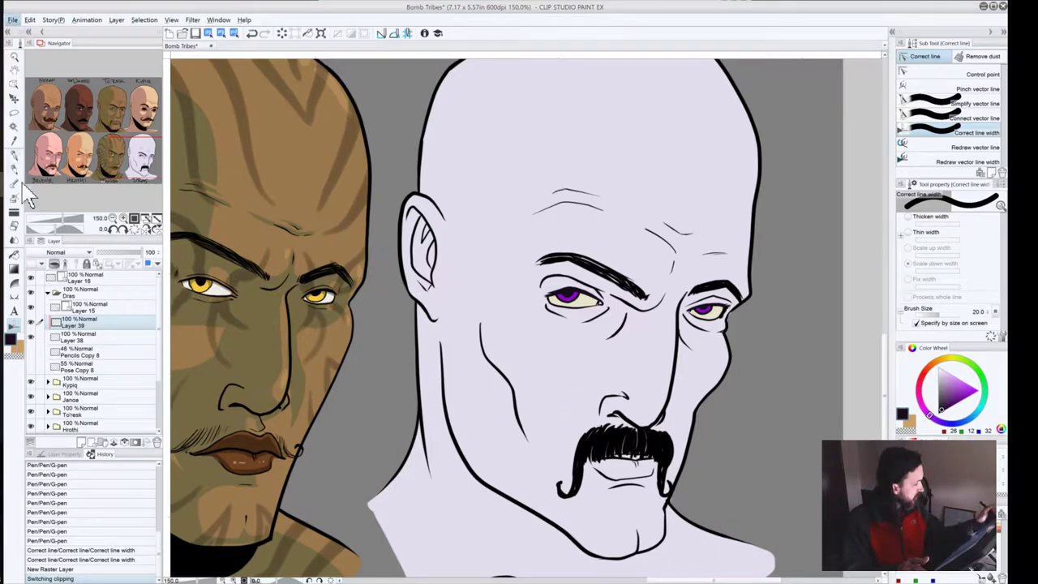
click(15, 160)
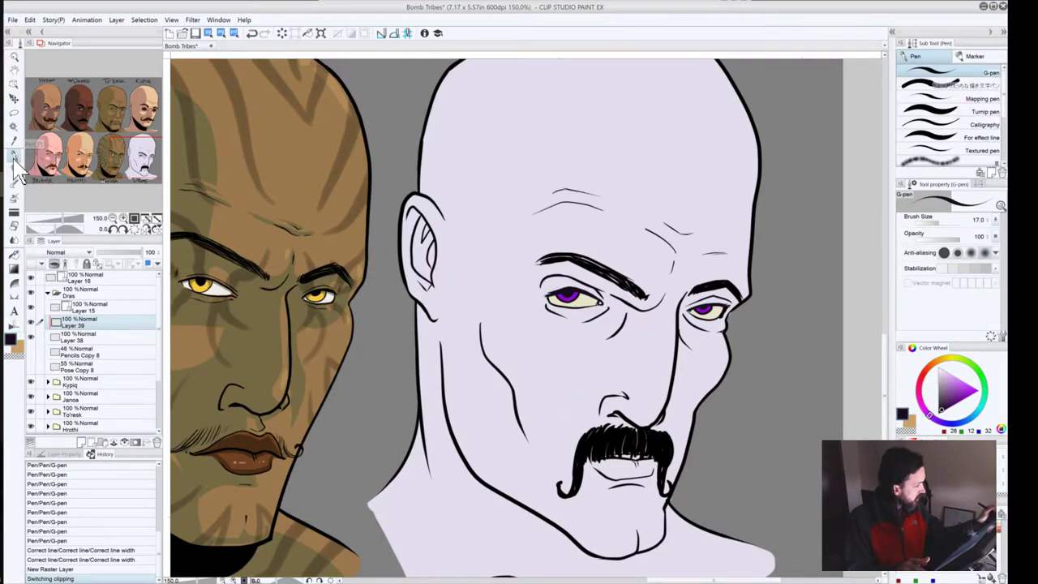
key(alt)
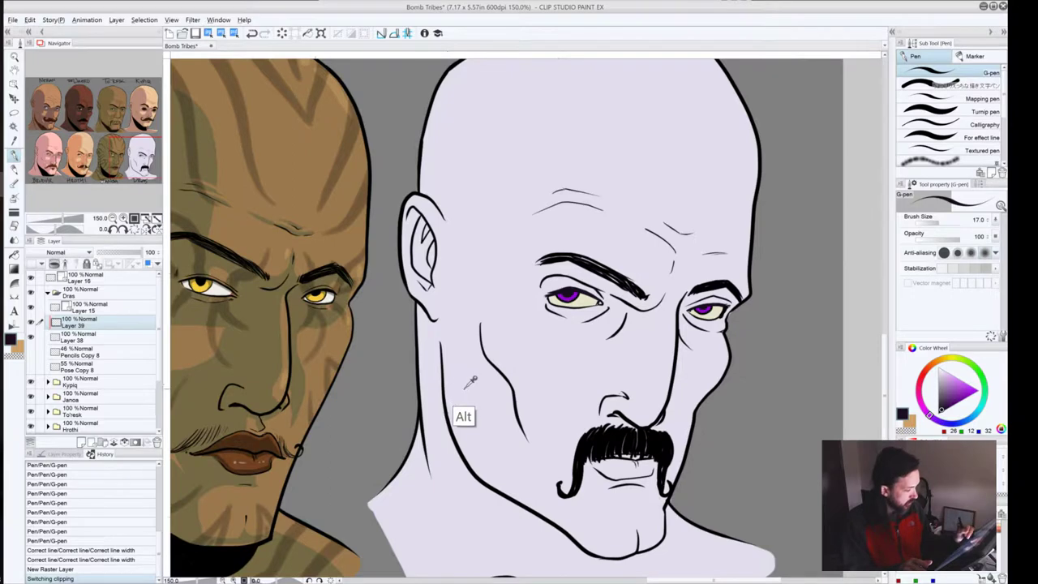
key(c)
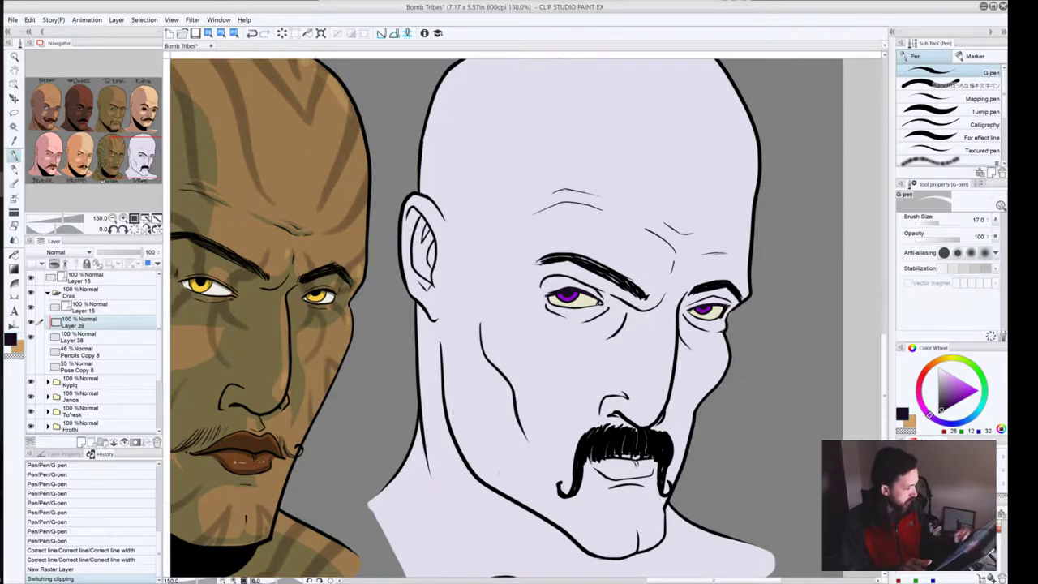
click(77, 337)
key(alt)
alt+click(488, 396)
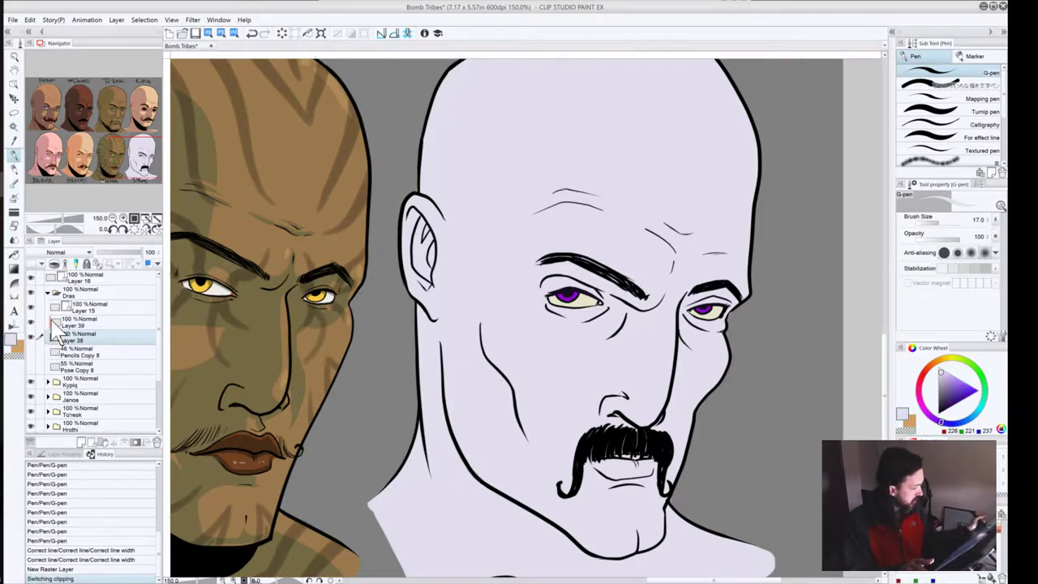
click(77, 322)
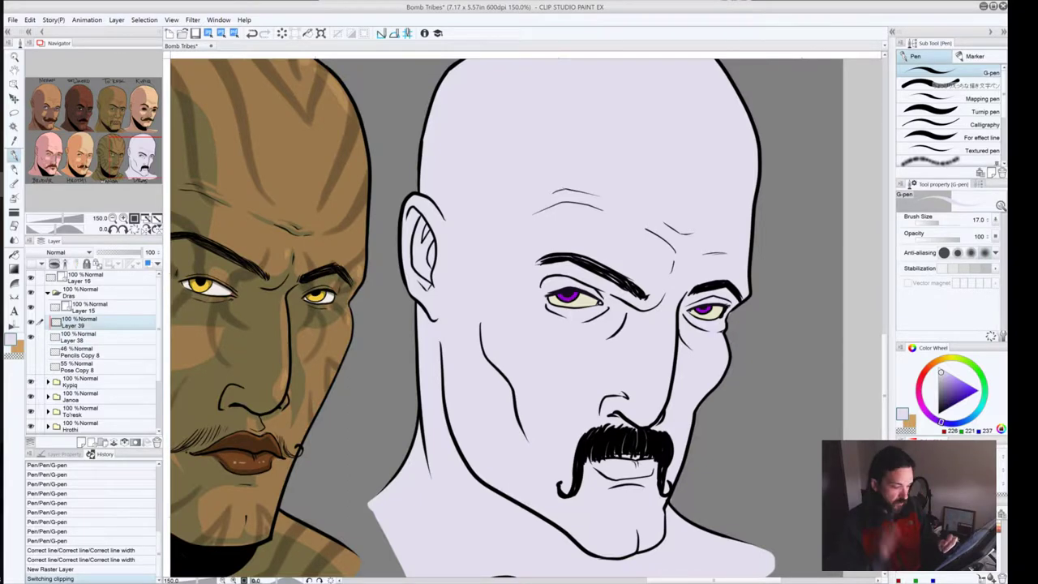
Step: Choose a muted mauve shadow colour (RGB 195, 172, 193) and set the G-pen's brush size to 120
click(945, 373)
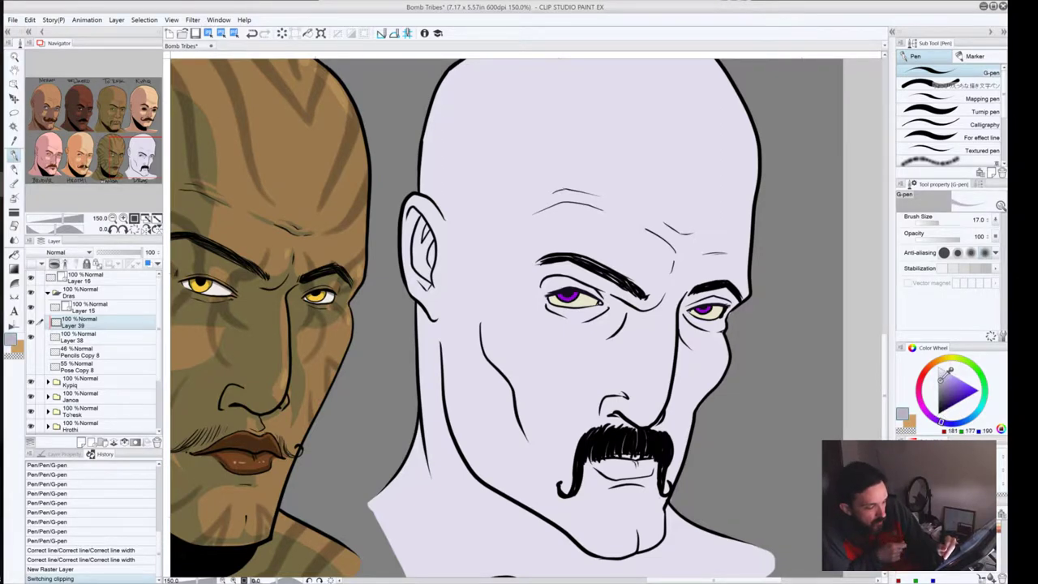
click(928, 413)
mouse_move(921, 408)
mouse_down()
mouse_move(926, 416)
mouse_move(920, 404)
mouse_up()
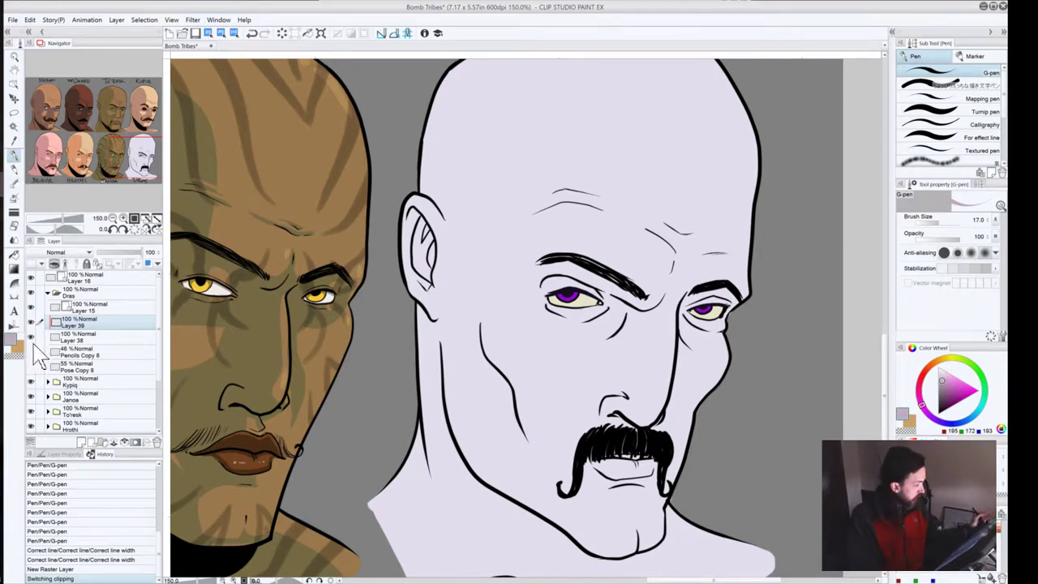
key(bracketright)
key(bracketright)
key(bracketright)
key(bracketright)
key(bracketright)
key(bracketright)
key(bracketright)
key(bracketright)
key(bracketright)
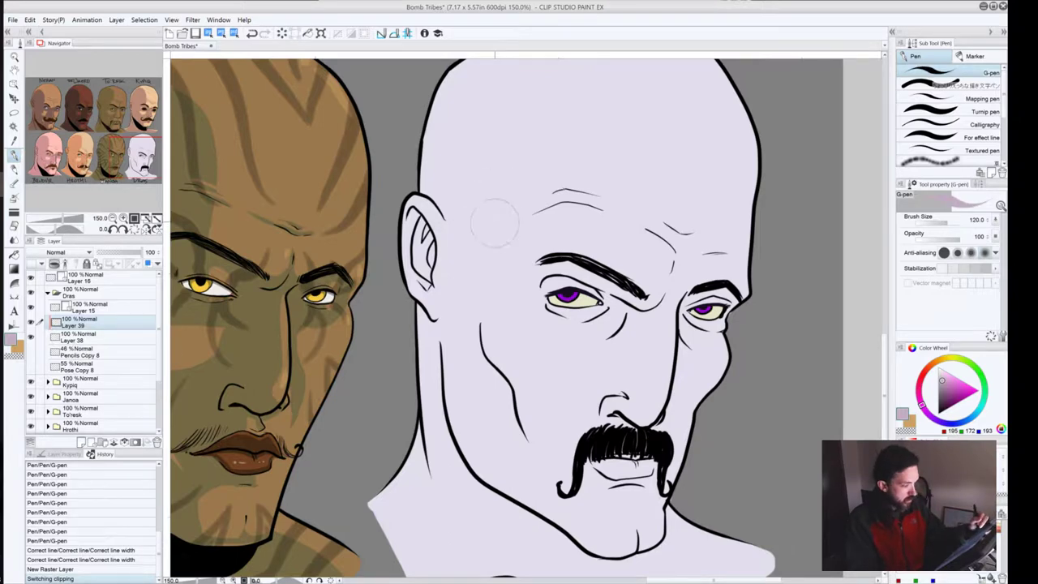
Step: Raise the G-pen's brush size to 150 and paint mauve shadow over Dras's temple, side of the face, neck and both eye areas
key(bracketright)
mouse_move(496, 191)
mouse_down()
mouse_move(493, 158)
mouse_move(519, 237)
mouse_move(468, 226)
mouse_move(467, 487)
mouse_move(451, 345)
mouse_up()
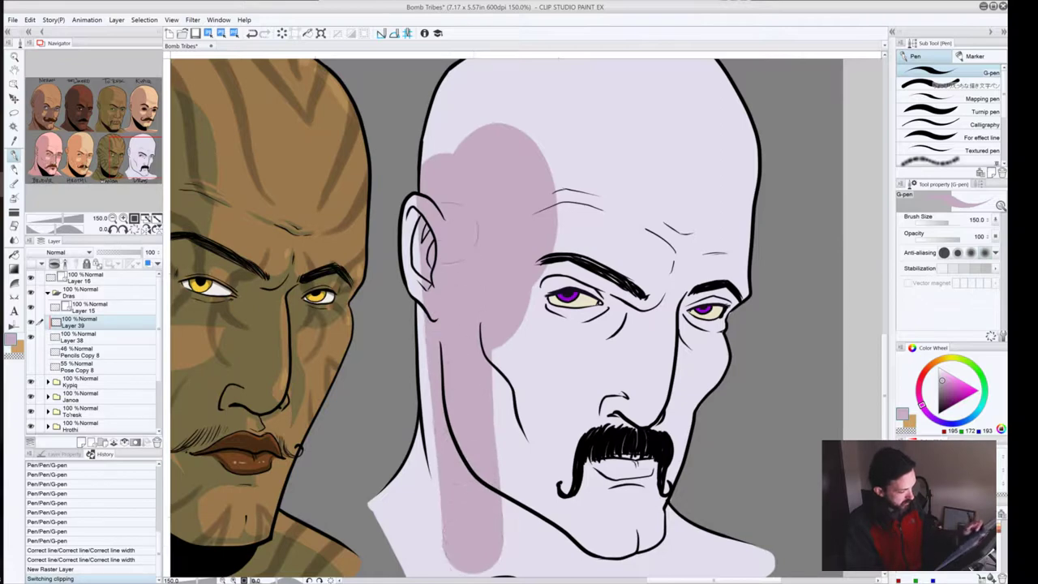
mouse_move(503, 324)
mouse_down()
mouse_move(519, 527)
mouse_move(543, 316)
mouse_move(518, 298)
mouse_move(613, 315)
mouse_move(537, 313)
mouse_up()
mouse_move(702, 313)
mouse_down()
mouse_move(705, 324)
mouse_move(690, 290)
mouse_up()
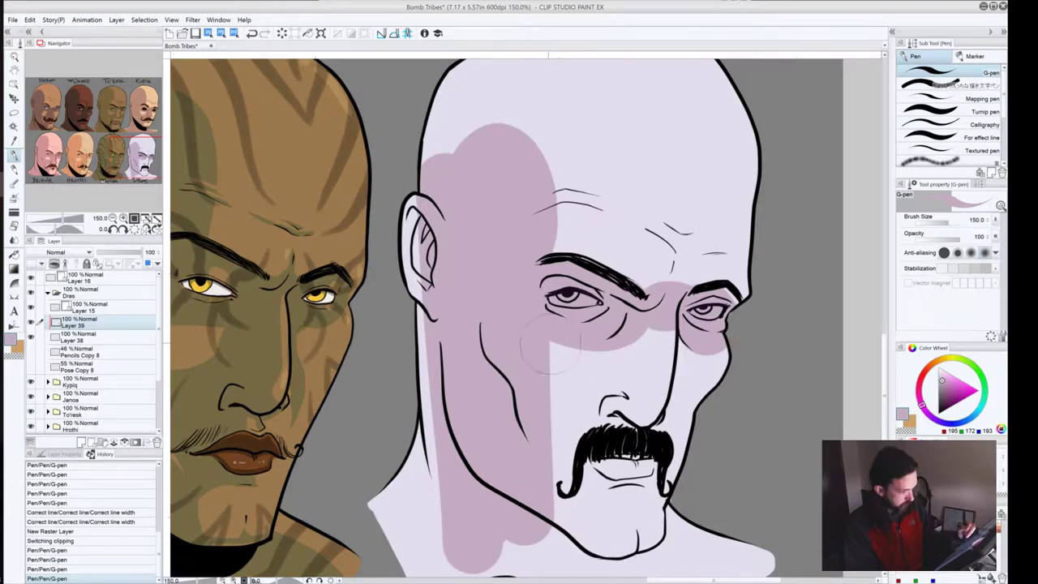
Step: Extend the mauve shadow over the near half of Dras's forehead and skull, and fill in the ear and temple
key(space)
drag(486, 211, 501, 393)
mouse_move(472, 316)
mouse_down()
mouse_move(527, 252)
mouse_move(624, 324)
mouse_move(616, 446)
mouse_move(580, 413)
mouse_up()
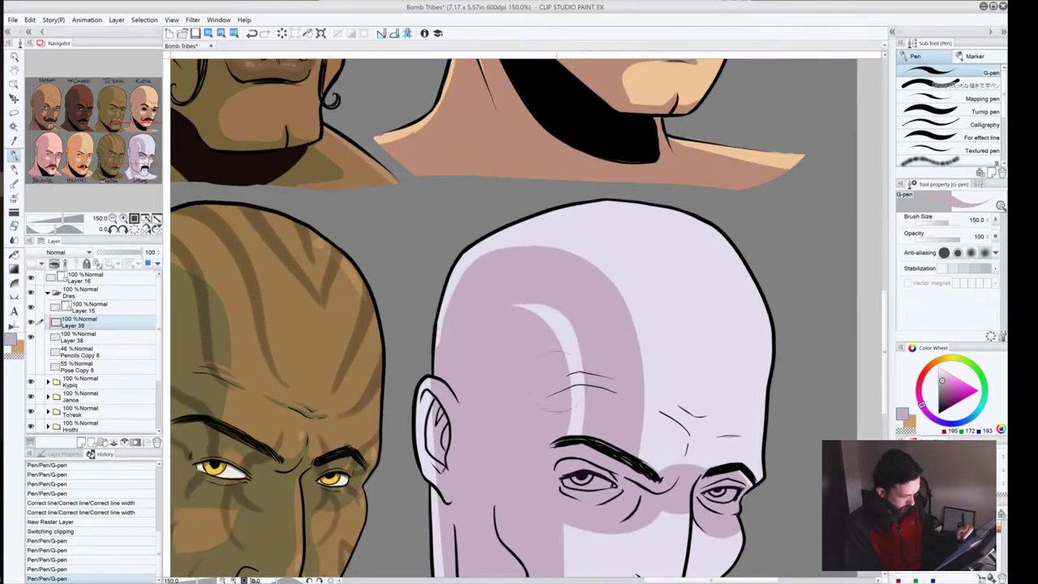
key(ctrl+z)
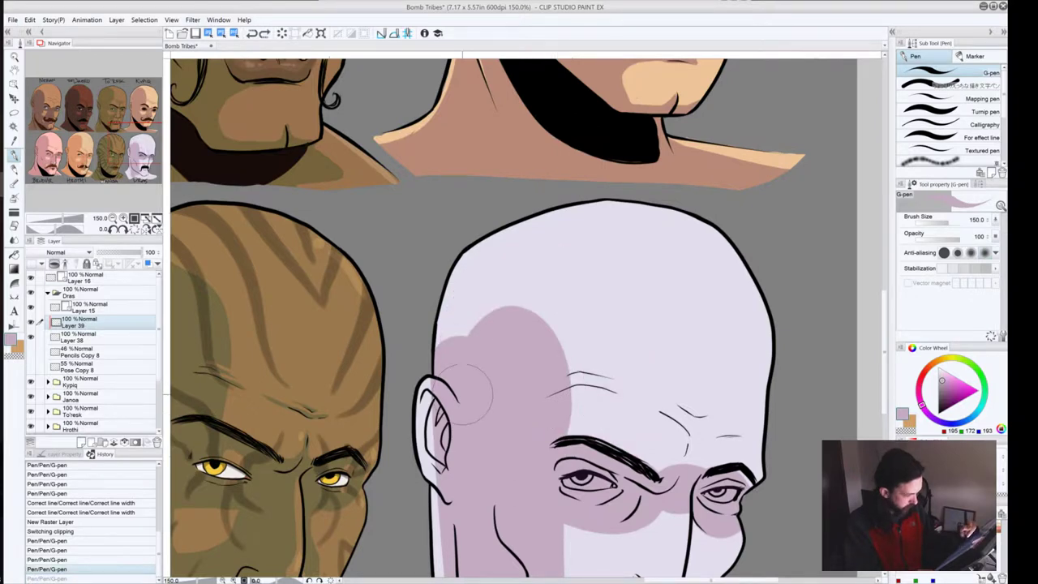
mouse_move(463, 392)
mouse_down()
mouse_move(482, 298)
mouse_move(518, 280)
mouse_move(567, 294)
mouse_move(591, 318)
mouse_move(579, 414)
mouse_up()
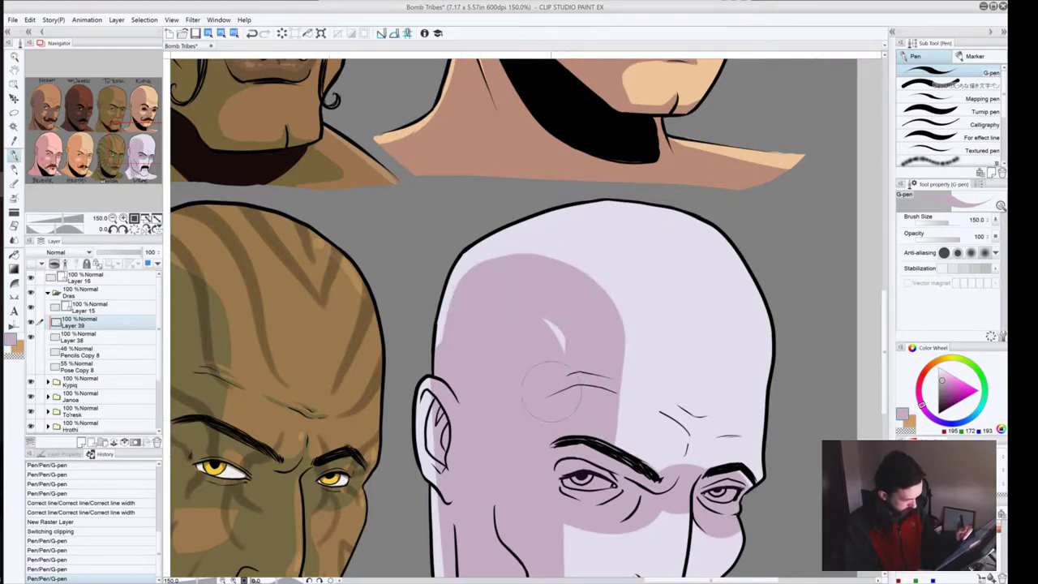
mouse_move(556, 356)
mouse_down()
mouse_move(533, 319)
mouse_move(487, 334)
mouse_move(477, 217)
mouse_up()
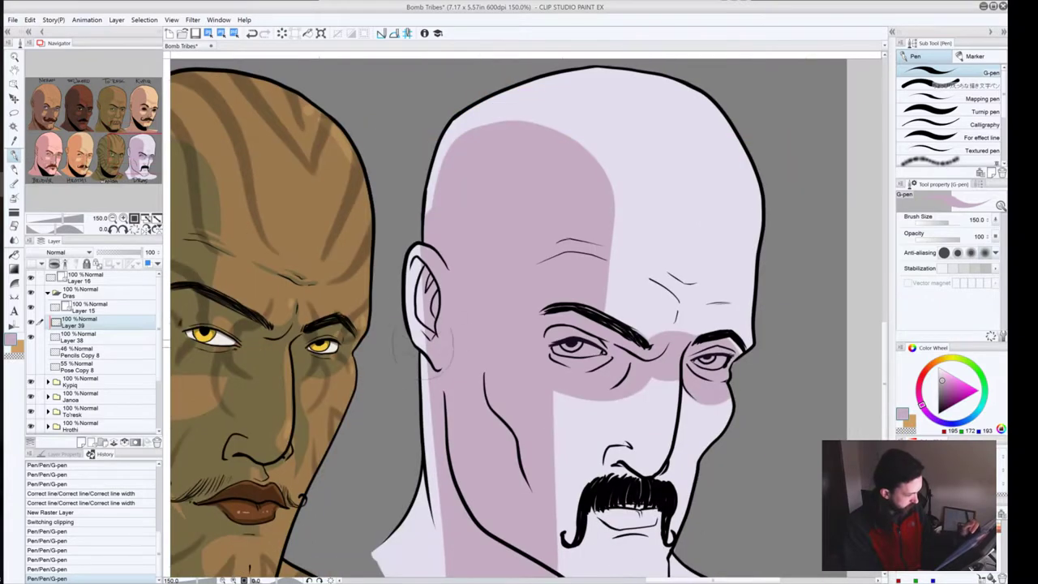
drag(425, 271, 431, 332)
mouse_move(466, 229)
mouse_down()
mouse_move(438, 190)
mouse_move(455, 166)
mouse_move(449, 177)
mouse_move(546, 186)
mouse_move(527, 292)
mouse_up()
mouse_move(498, 155)
mouse_down()
mouse_move(544, 161)
mouse_move(553, 222)
mouse_up()
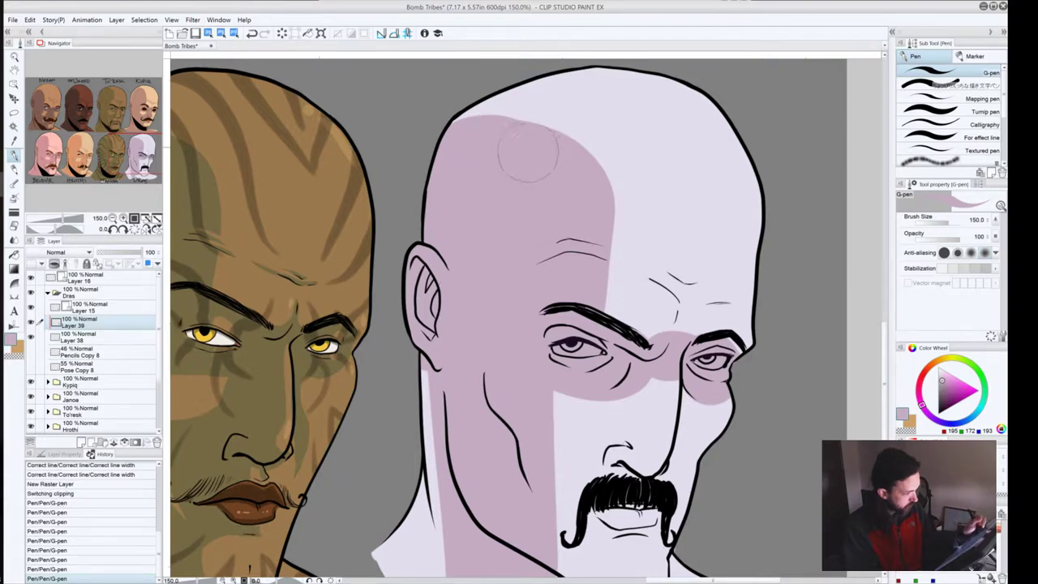
Step: Reduce the G-pen's brush size to 50 and smooth the upper edge of the forehead shadow
mouse_move(528, 155)
mouse_down()
mouse_move(479, 147)
mouse_move(486, 187)
mouse_move(468, 144)
mouse_move(525, 142)
mouse_move(543, 154)
mouse_move(503, 143)
mouse_move(545, 149)
mouse_move(522, 135)
mouse_move(554, 150)
mouse_move(513, 133)
mouse_move(550, 144)
mouse_move(522, 138)
mouse_move(530, 124)
mouse_move(513, 122)
mouse_move(547, 127)
mouse_move(593, 167)
mouse_up()
key(ctrl+z)
key(ctrl+z)
key(ctrl+z)
key(bracketleft)
key(bracketleft)
key(bracketleft)
key(bracketleft)
key(bracketleft)
key(bracketleft)
key(ctrl+z)
mouse_move(523, 120)
mouse_down()
mouse_move(617, 193)
mouse_move(529, 155)
mouse_move(522, 140)
mouse_move(543, 127)
mouse_up()
key(ctrl+z)
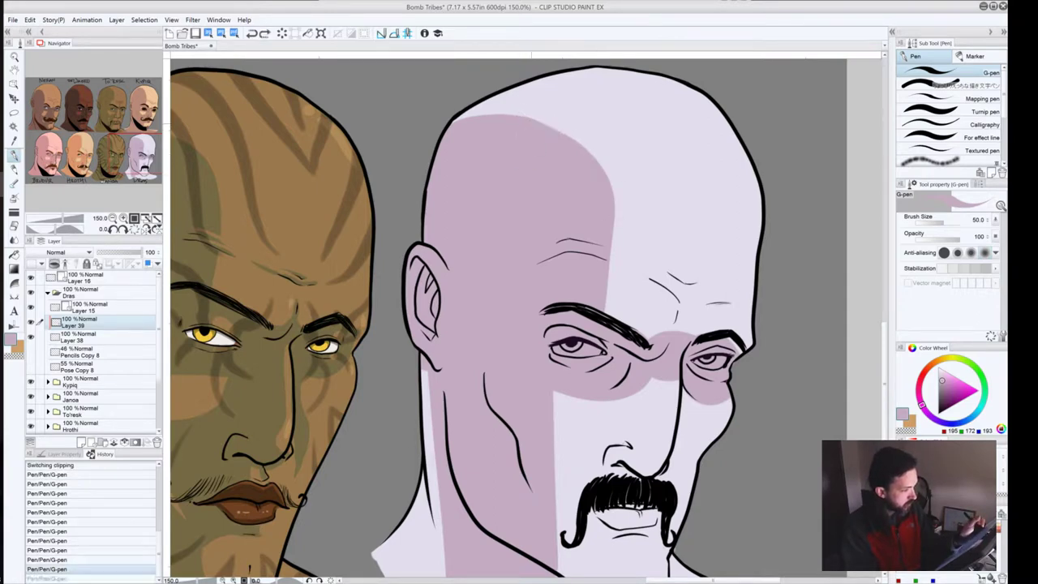
key(ctrl+y)
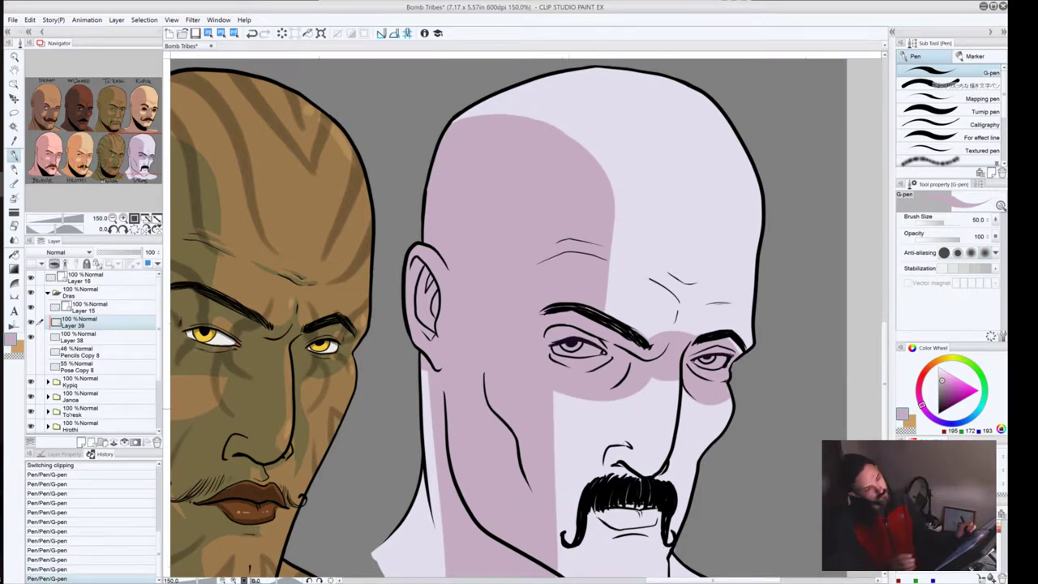
Step: Paint mauve shadow down Dras's neck and across the far shoulder with the G-pen at brush size 120
mouse_move(440, 343)
mouse_down()
mouse_move(433, 167)
mouse_move(469, 363)
mouse_up()
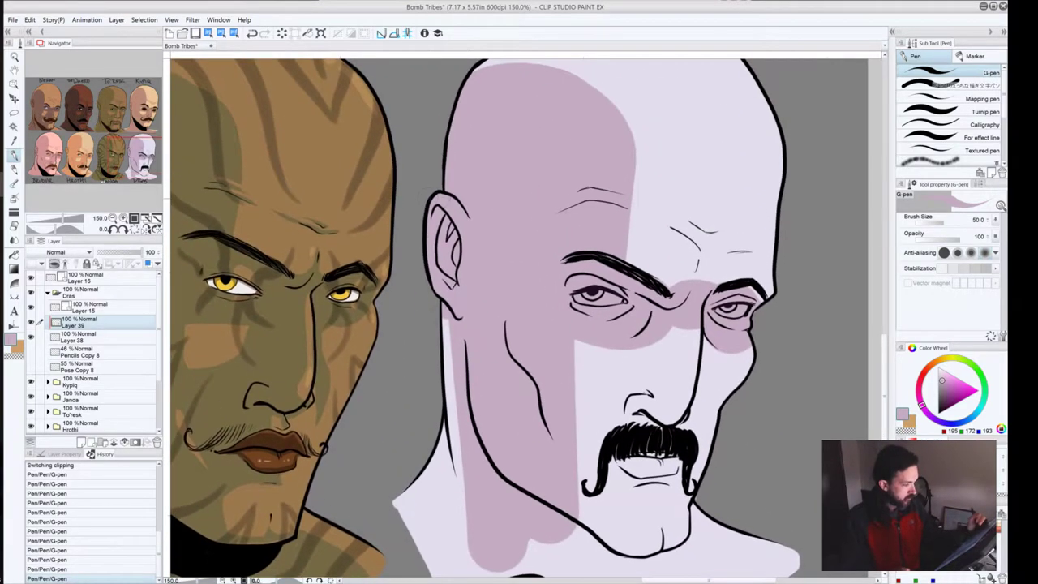
mouse_move(448, 318)
mouse_down()
mouse_move(448, 487)
mouse_move(487, 552)
mouse_move(506, 375)
mouse_up()
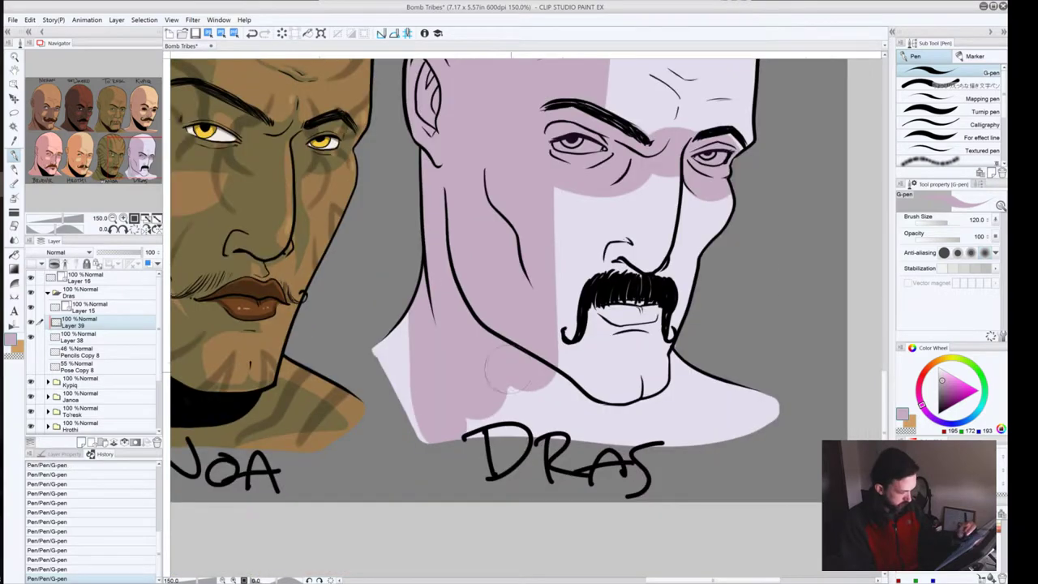
mouse_move(736, 411)
mouse_down()
mouse_move(634, 367)
mouse_move(727, 410)
mouse_move(552, 427)
mouse_up()
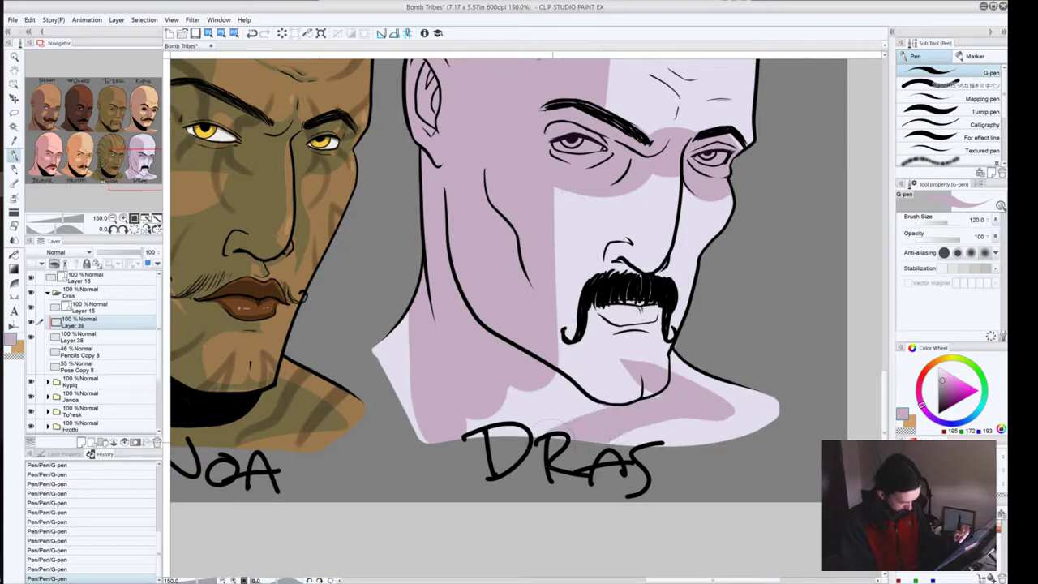
Step: Shade Dras's chin, jaw, near cheek and side of the nose in mauve, leaving a light patch on the chin
mouse_move(627, 416)
mouse_down()
mouse_move(590, 408)
mouse_move(638, 388)
mouse_move(628, 406)
mouse_move(490, 382)
mouse_move(586, 397)
mouse_move(535, 345)
mouse_move(583, 387)
mouse_move(573, 359)
mouse_move(602, 335)
mouse_move(645, 328)
mouse_up()
mouse_move(597, 351)
mouse_down()
mouse_move(535, 253)
mouse_move(612, 361)
mouse_move(565, 300)
mouse_move(554, 197)
mouse_move(591, 193)
mouse_move(578, 237)
mouse_move(629, 193)
mouse_move(646, 236)
mouse_move(622, 231)
mouse_move(609, 251)
mouse_move(606, 322)
mouse_move(580, 316)
mouse_move(582, 284)
mouse_up()
mouse_move(599, 364)
mouse_down()
mouse_move(610, 393)
mouse_move(622, 356)
mouse_up()
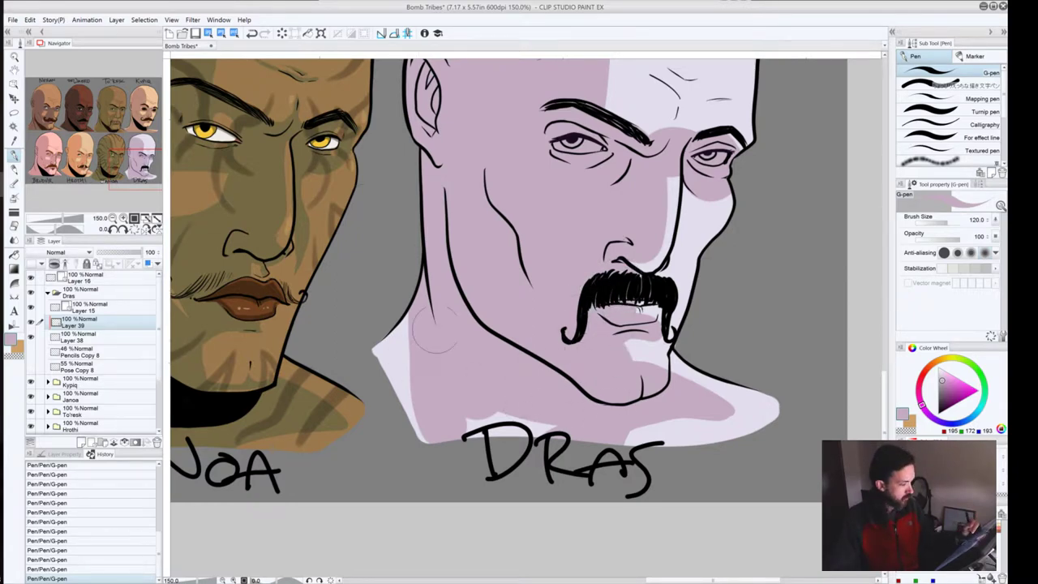
Step: Fill the rest of the near shoulder and neck with mauve and shade part of the far cheek
drag(417, 320, 389, 381)
mouse_move(462, 442)
mouse_down()
mouse_move(510, 408)
mouse_move(547, 415)
mouse_up()
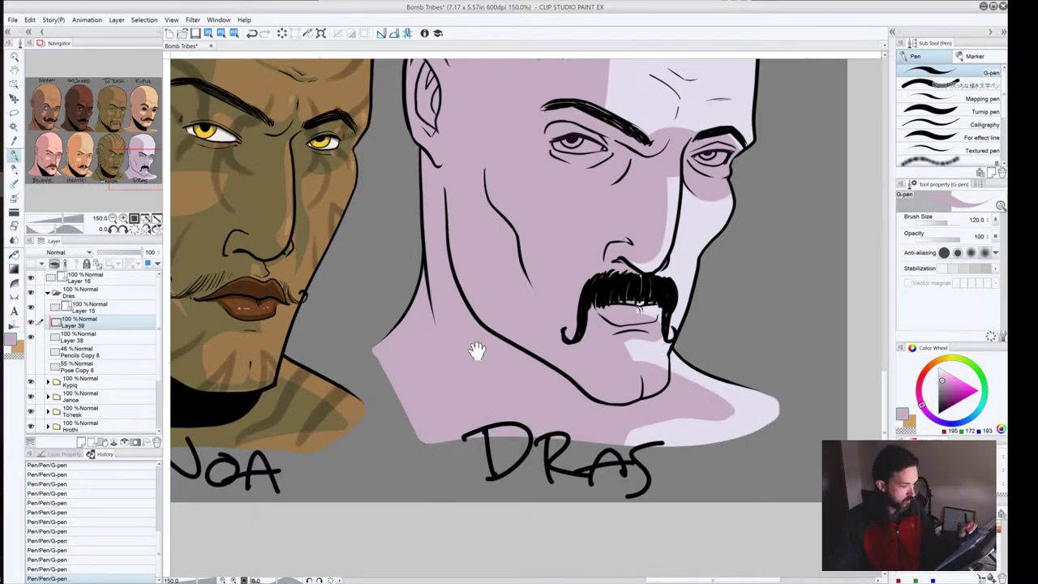
drag(476, 350, 370, 476)
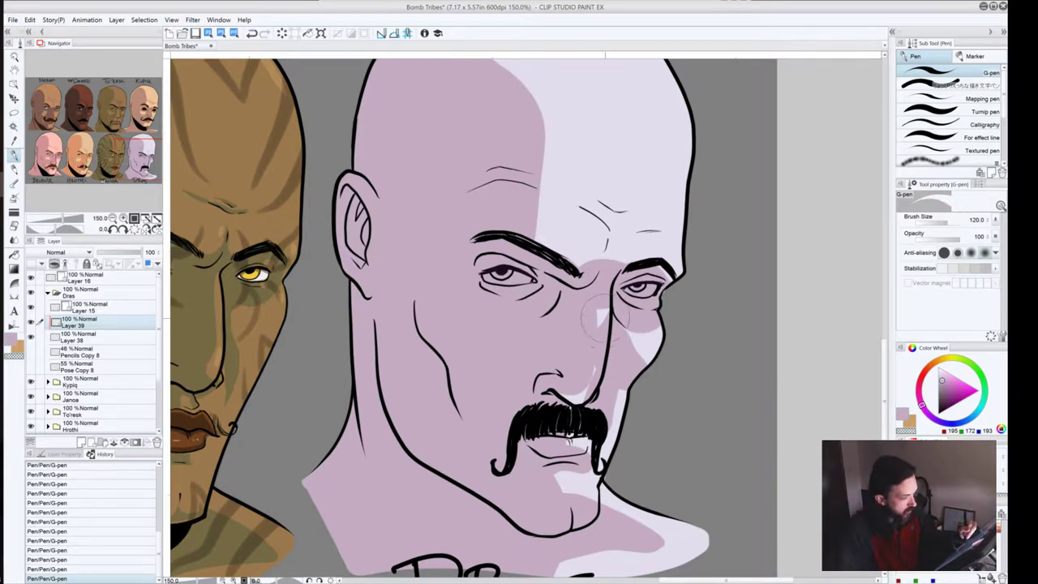
Step: Set the G-pen's brush size to 50 and fill the light gaps on Dras's nose and mouth with mauve
key(bracketleft)
key(bracketleft)
key(bracketleft)
key(bracketleft)
key(bracketleft)
key(bracketleft)
key(bracketleft)
key(bracketleft)
key(bracketleft)
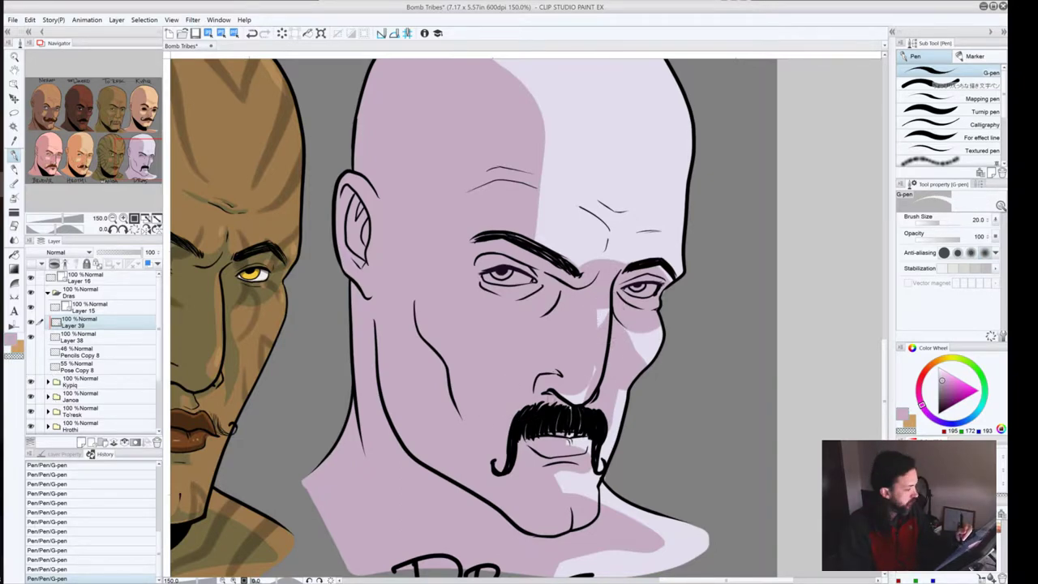
key(bracketright)
key(bracketright)
key(bracketright)
key(bracketright)
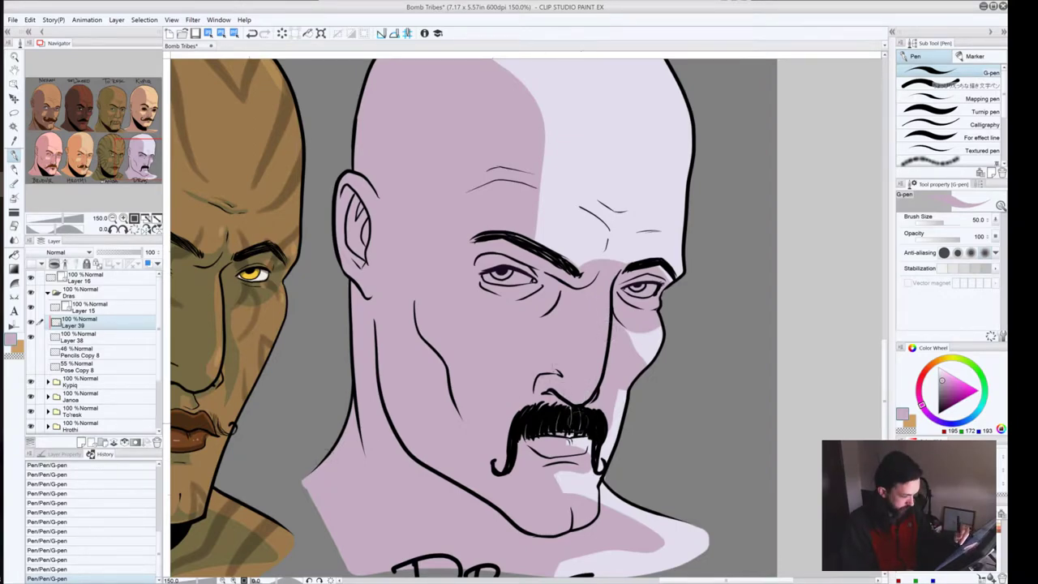
mouse_move(596, 430)
mouse_down()
mouse_move(582, 472)
mouse_move(562, 439)
mouse_up()
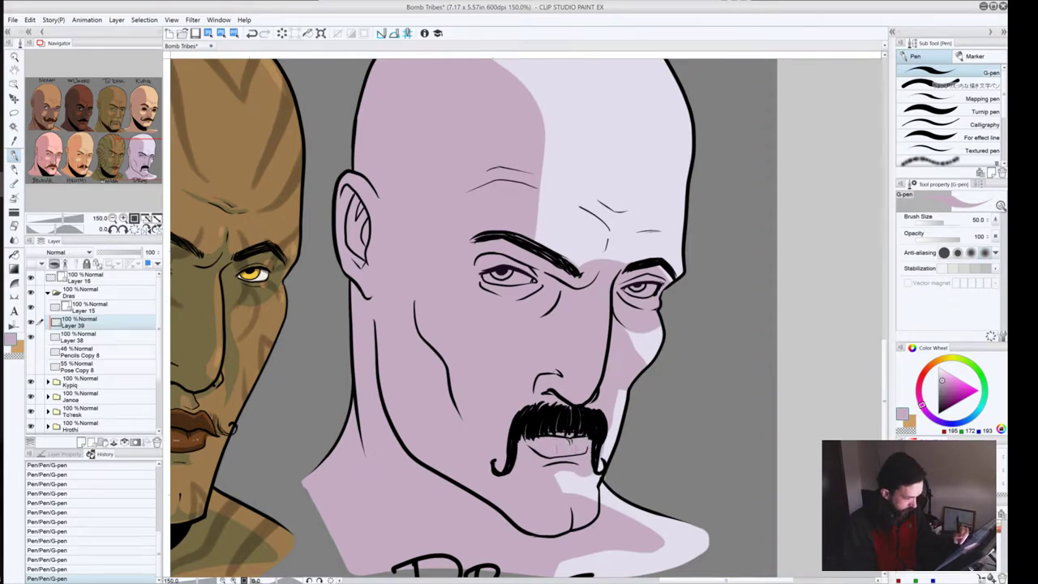
Step: Switch to the transparent colour at brush size 70 and trim the shadow's edge between Dras's brows, comparing it with the previous state
click(14, 356)
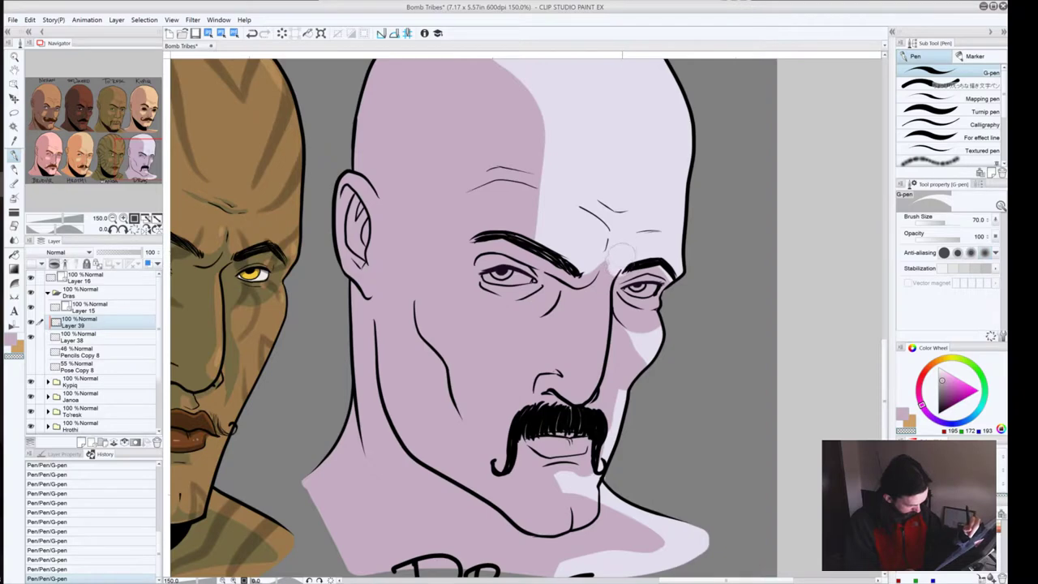
key(ctrl+z)
key(ctrl+z)
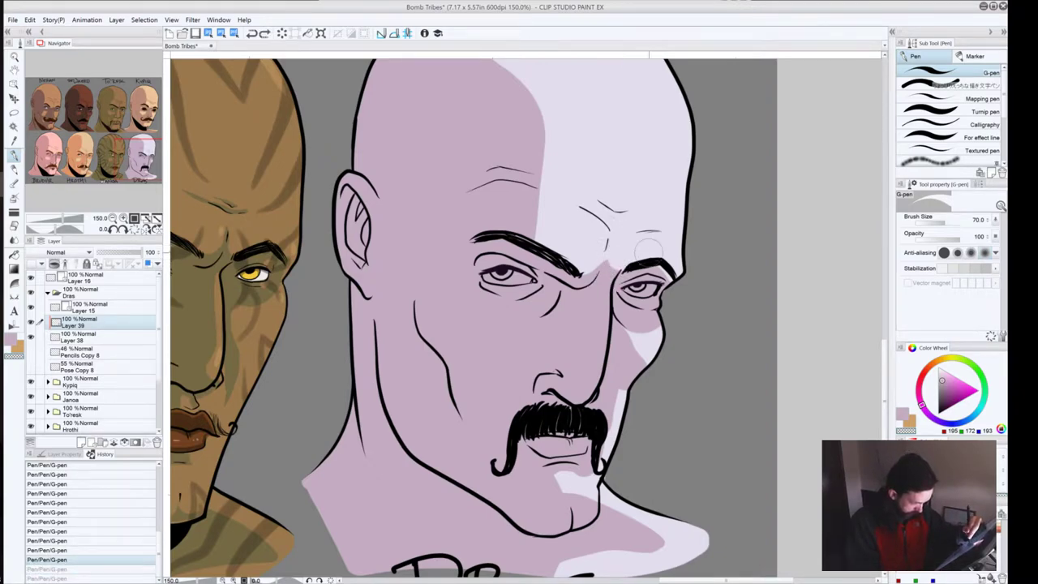
key(ctrl+y)
key(ctrl+y)
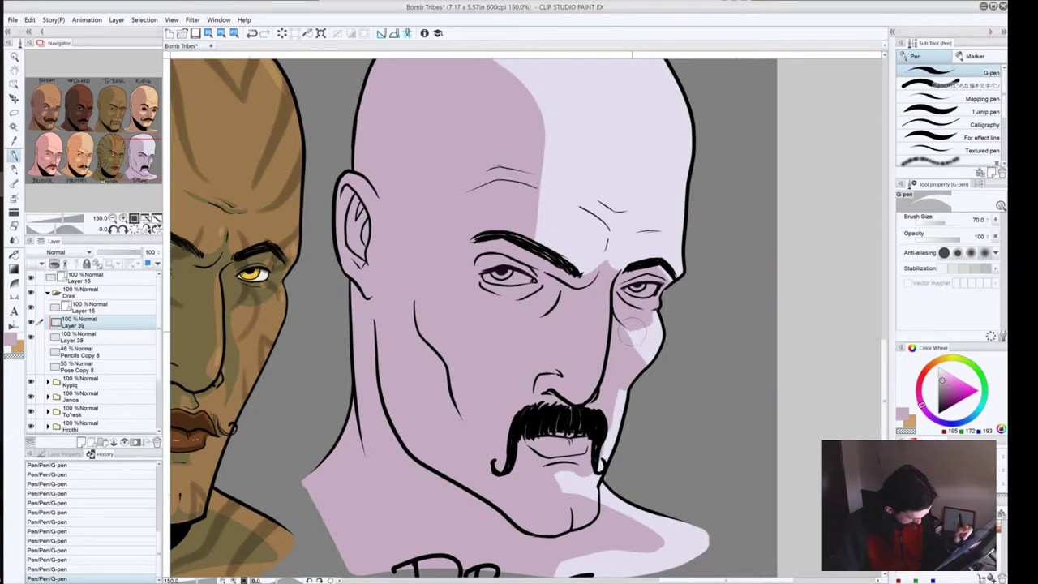
Step: Switch back to the mauve colour and rework the shadow beneath Dras's far eye
click(11, 340)
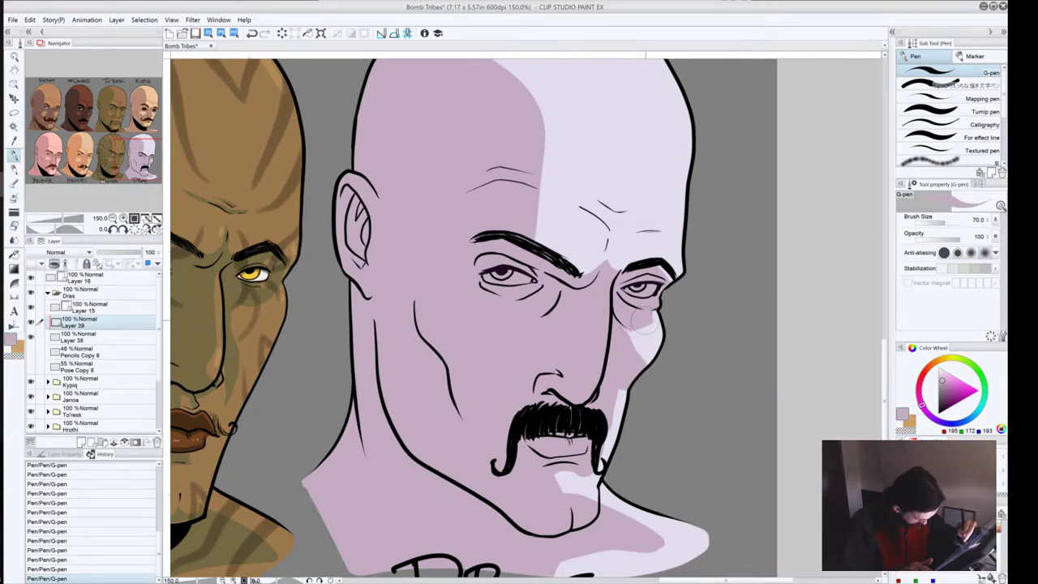
key(ctrl+z)
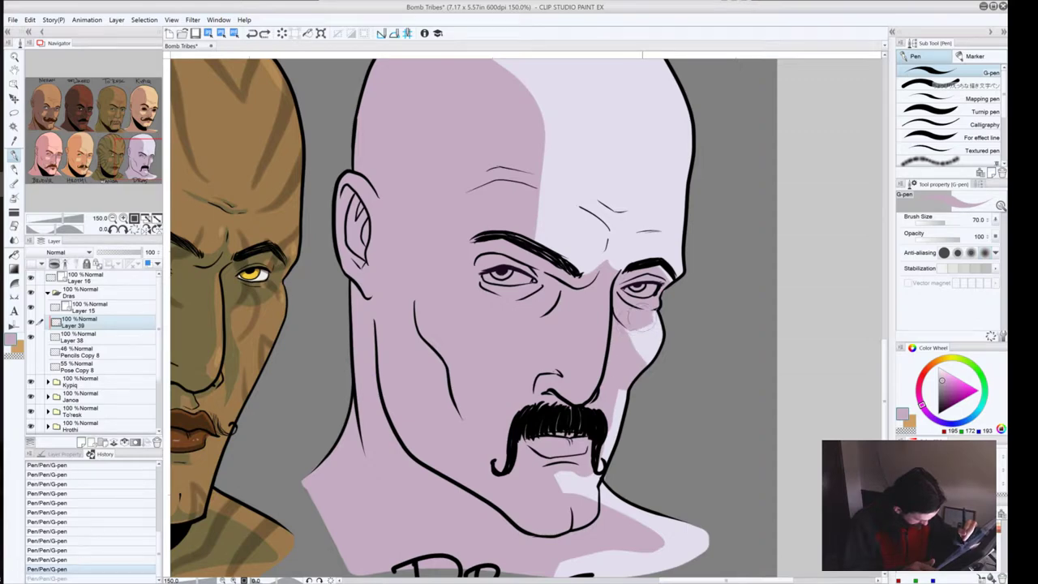
drag(646, 311, 637, 326)
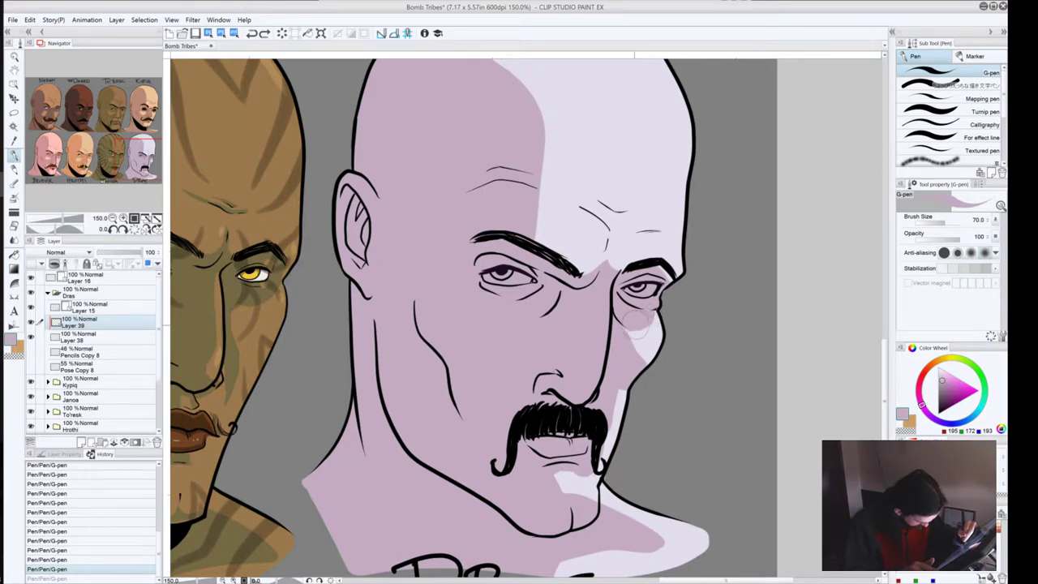
drag(637, 324, 640, 328)
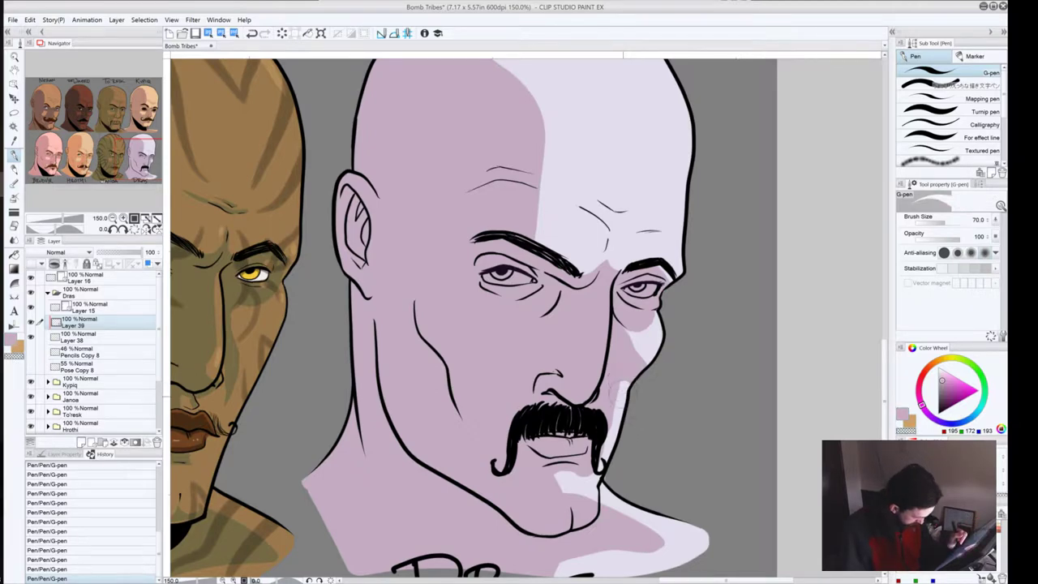
Step: Erase light patches between the far cheek and moustache and a thin highlight along the nose ridge using the transparent colour
key(ctrl+z)
drag(622, 391, 614, 362)
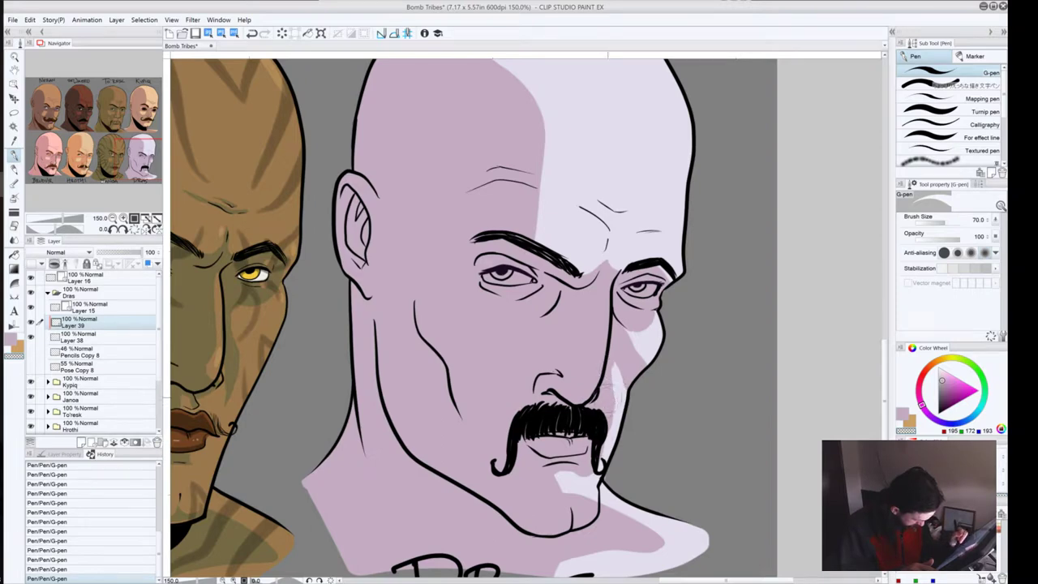
key(ctrl+z)
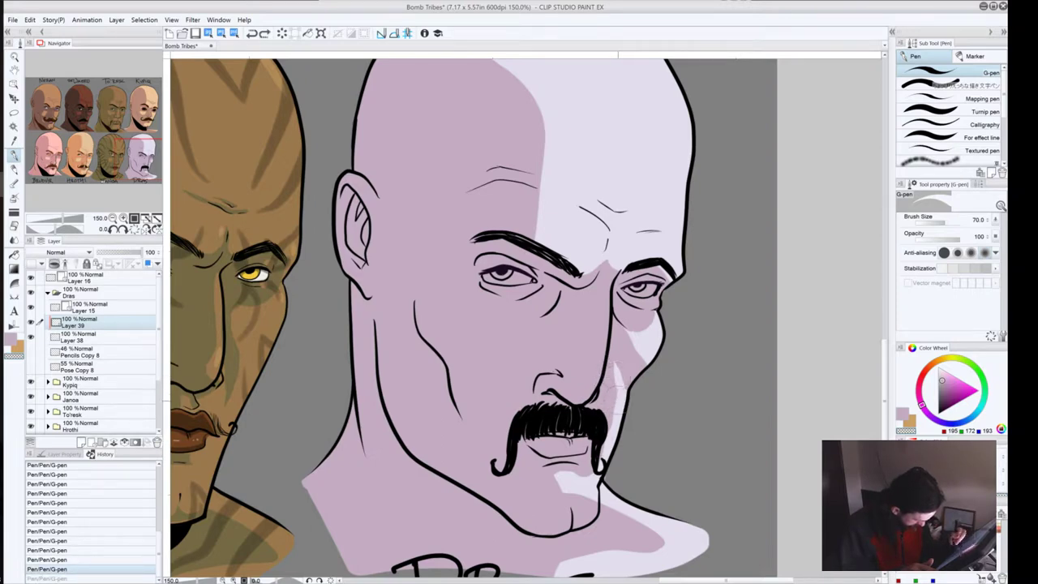
drag(617, 400, 612, 410)
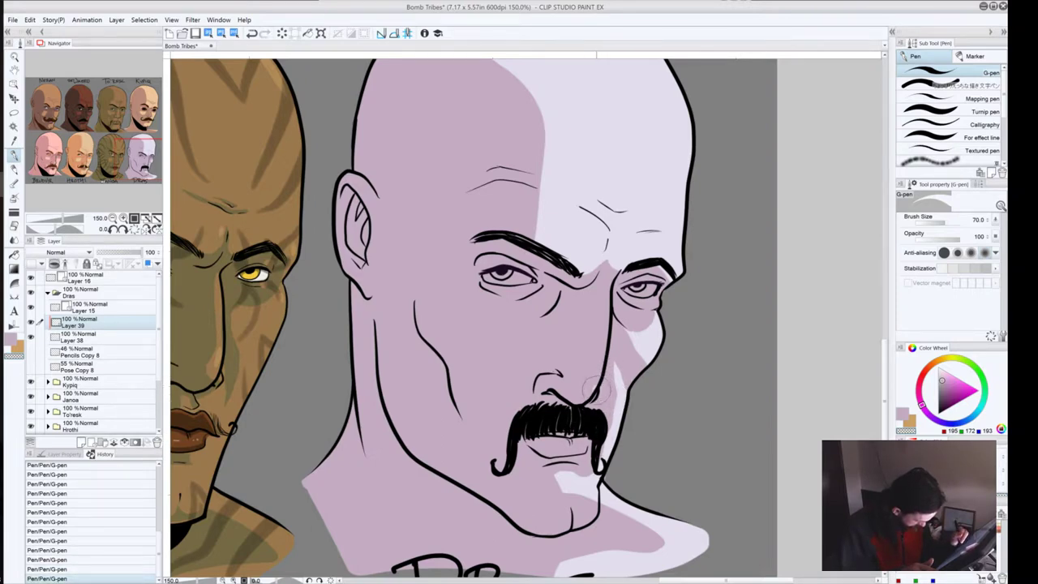
key(ctrl+z)
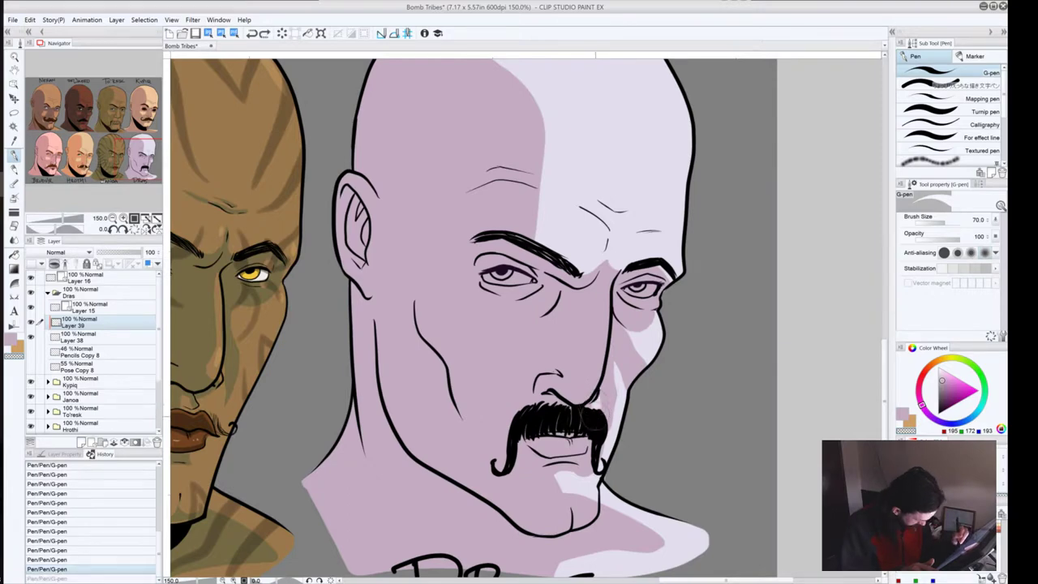
drag(607, 402, 590, 417)
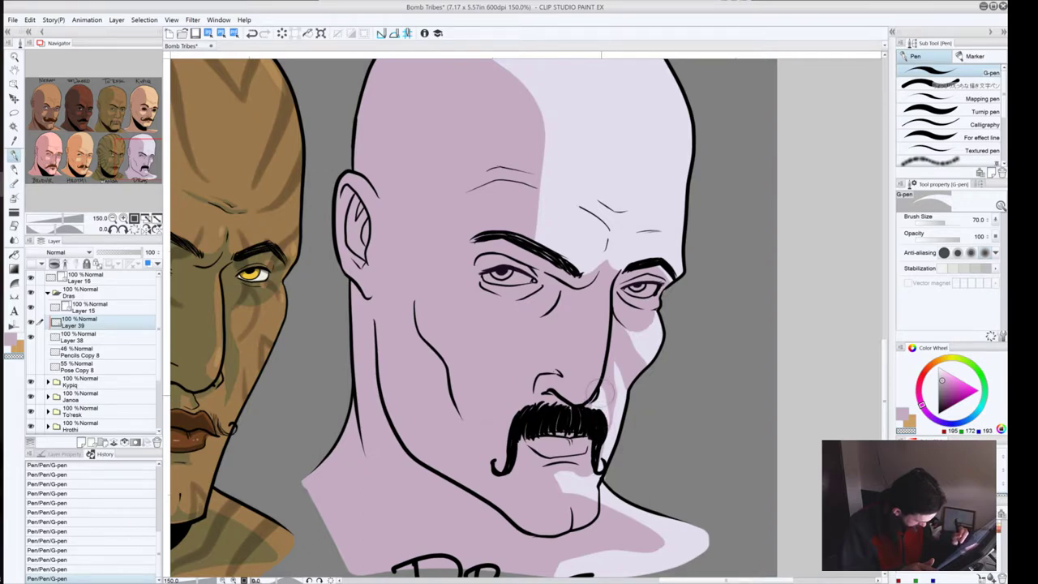
drag(599, 393, 597, 412)
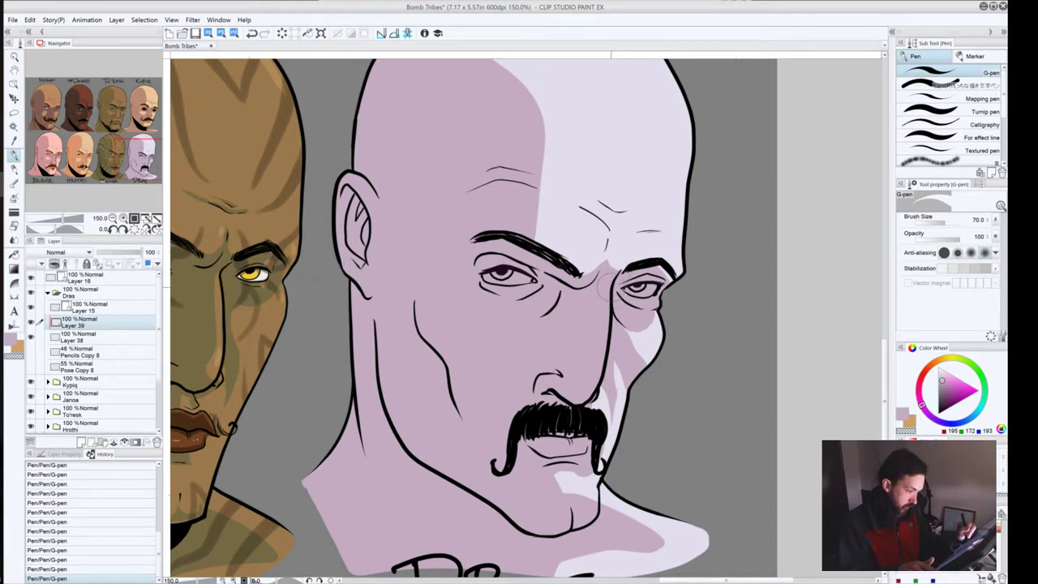
mouse_move(610, 292)
mouse_down()
mouse_move(598, 367)
mouse_move(574, 392)
mouse_move(578, 404)
mouse_up()
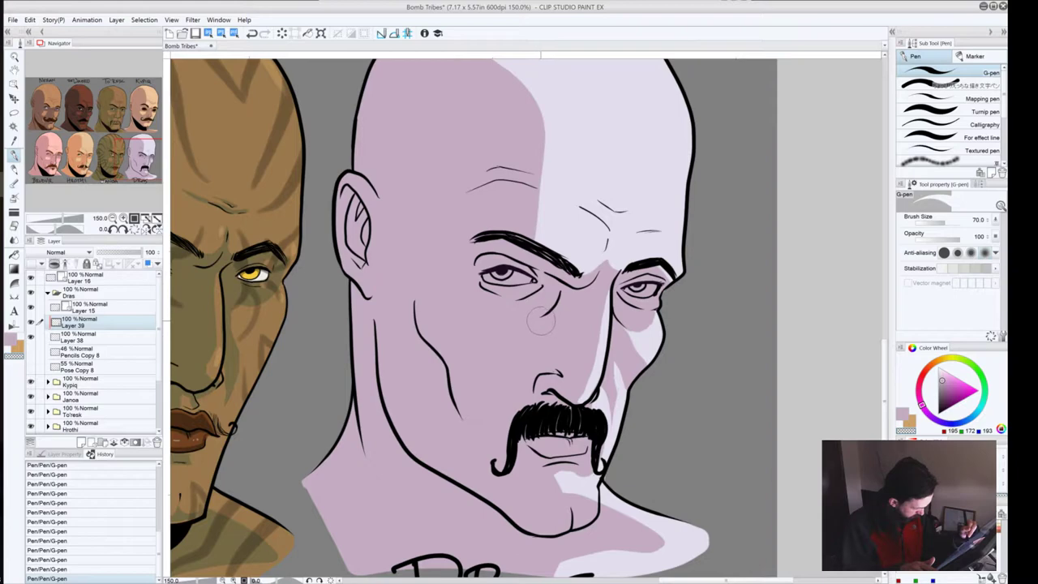
Step: Erase a four-sided light patch on Dras's near cheek below the eye, redoing its outline and clearing the inside with the transparent colour
mouse_move(539, 323)
mouse_down()
mouse_move(511, 351)
mouse_move(450, 355)
mouse_up()
drag(531, 318, 469, 307)
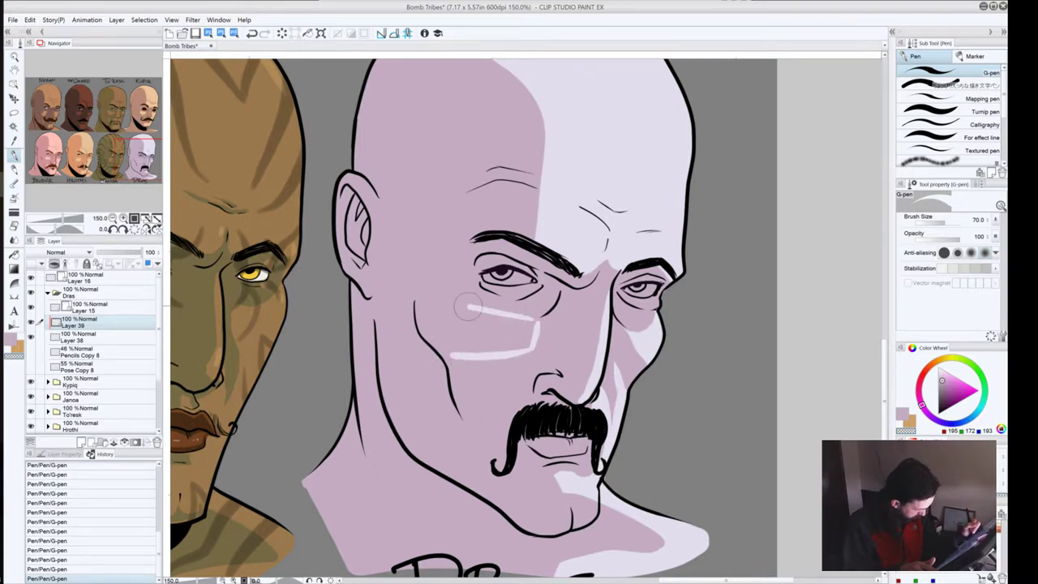
key(ctrl+z)
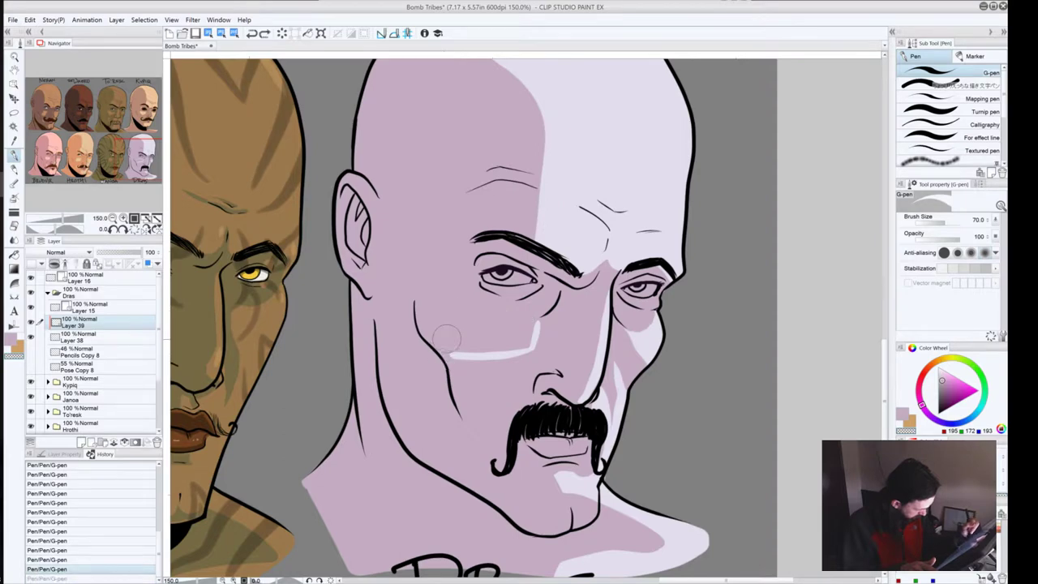
mouse_move(451, 351)
mouse_down()
mouse_move(458, 306)
mouse_move(535, 347)
mouse_up()
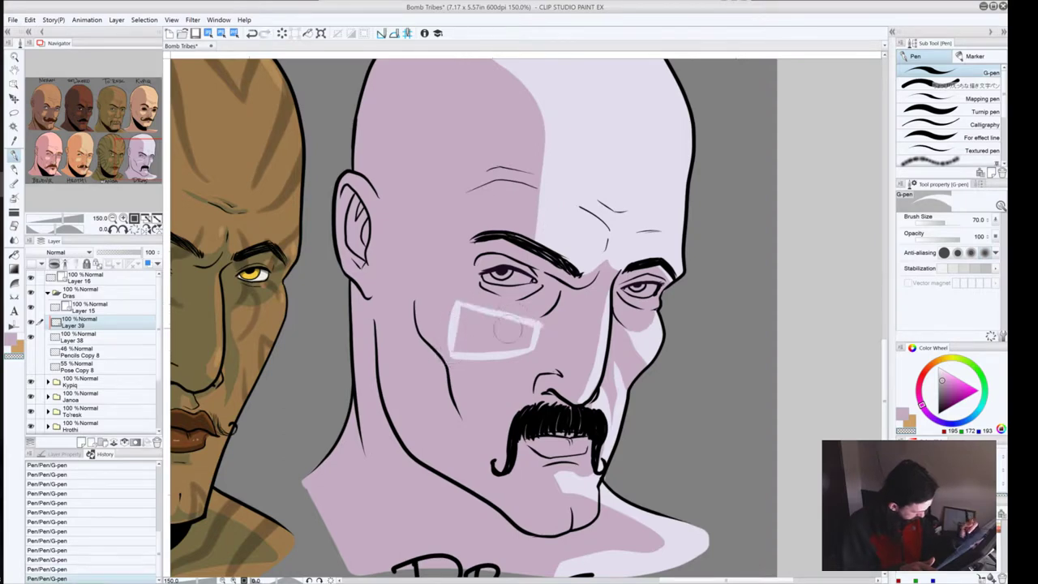
key(ctrl+z)
mouse_move(457, 304)
mouse_down()
mouse_move(533, 321)
mouse_move(493, 319)
mouse_move(445, 295)
mouse_move(456, 355)
mouse_up()
key(ctrl+z)
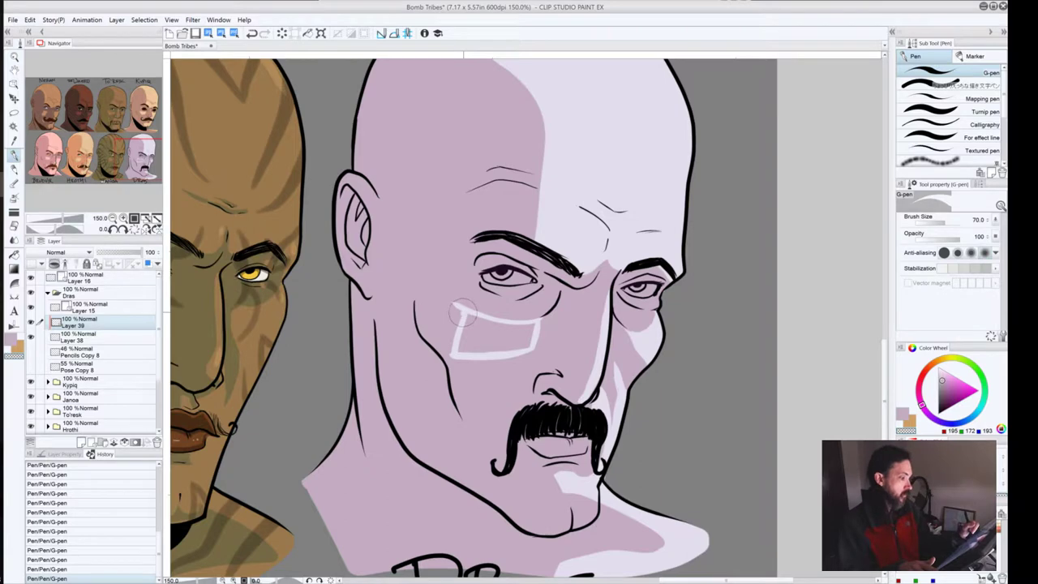
mouse_move(462, 311)
mouse_down()
mouse_move(487, 337)
mouse_move(470, 341)
mouse_move(483, 321)
mouse_move(530, 335)
mouse_move(459, 349)
mouse_move(516, 336)
mouse_up()
Step: Set the brush size to 30 and trim the edges of the near cheek's light patch with mauve, narrowing it on the nose side
key(bracketleft)
key(bracketleft)
key(bracketleft)
key(bracketleft)
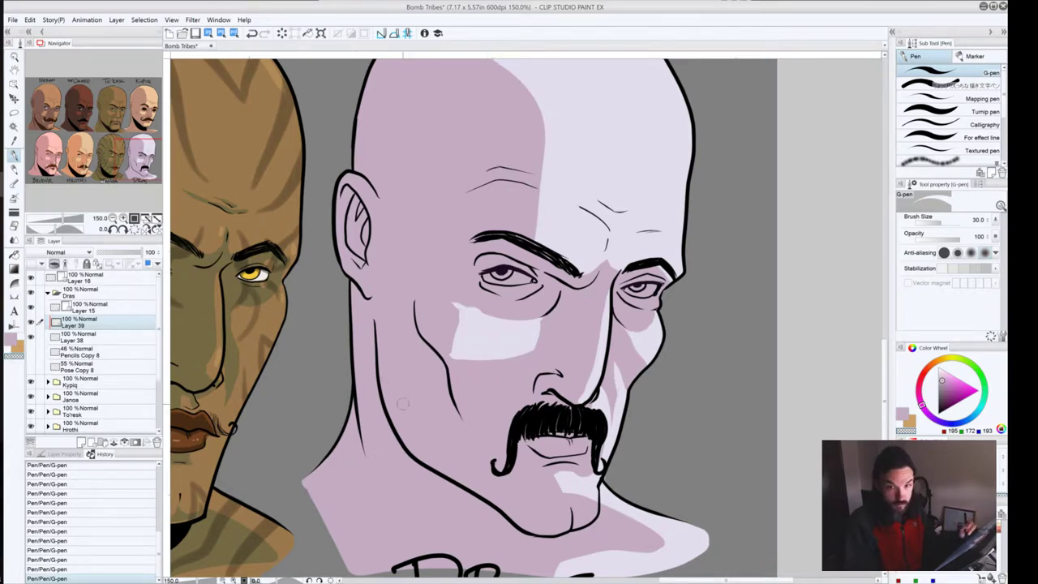
click(12, 351)
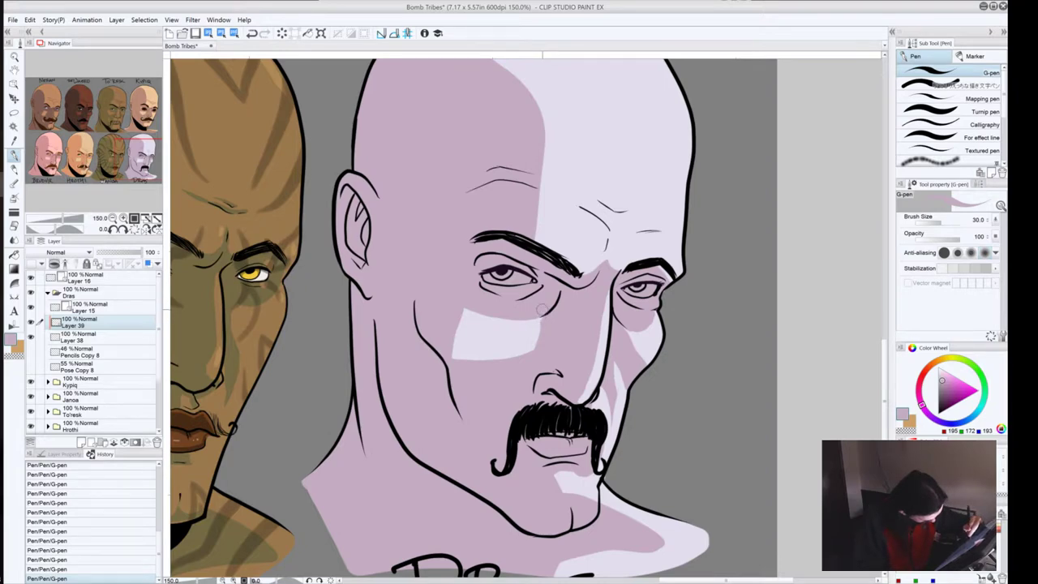
drag(540, 312, 532, 349)
key(ctrl+z)
drag(536, 311, 526, 358)
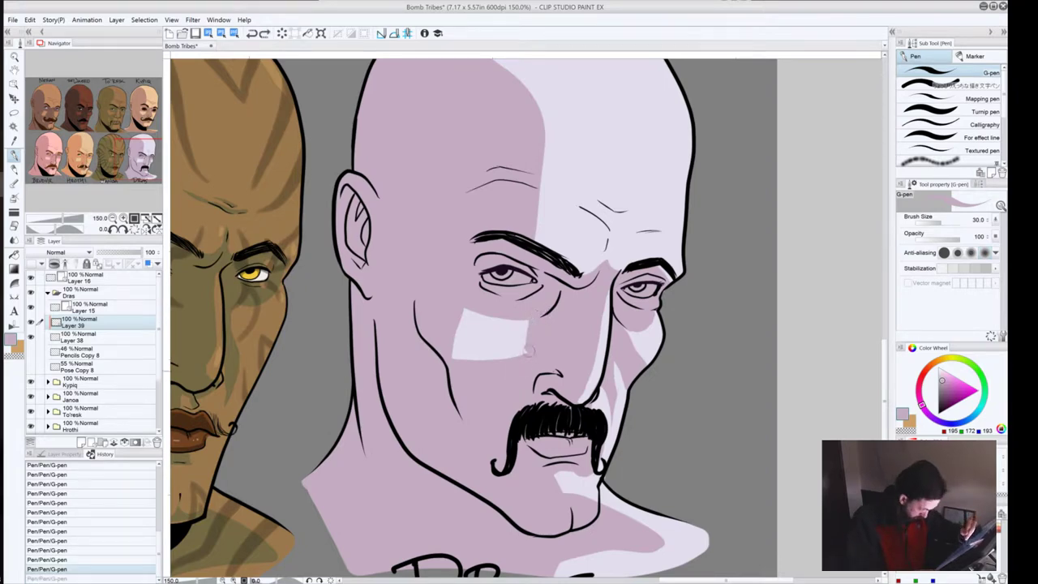
drag(531, 316, 508, 378)
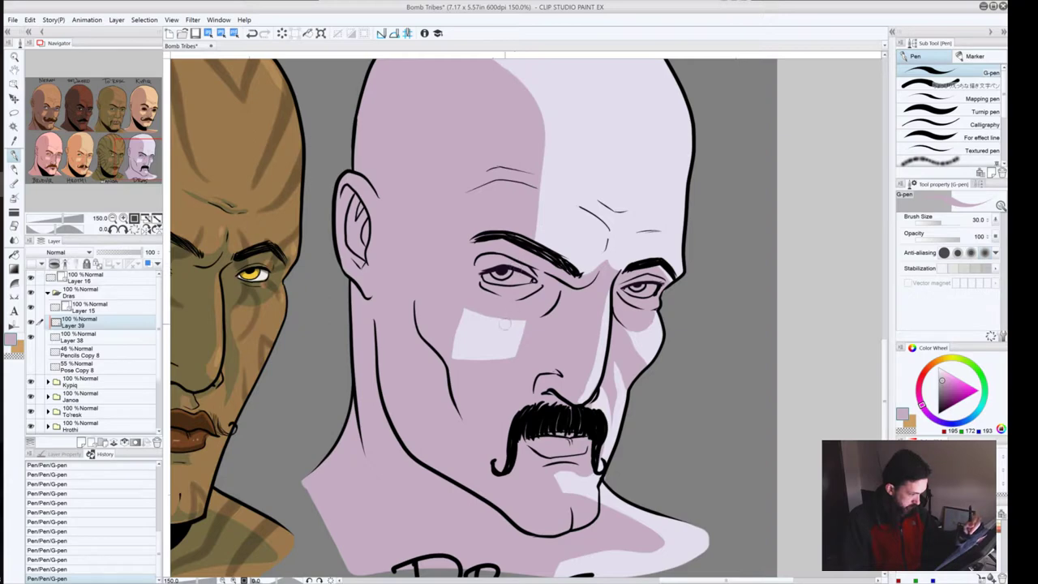
drag(535, 248, 543, 96)
drag(534, 165, 527, 176)
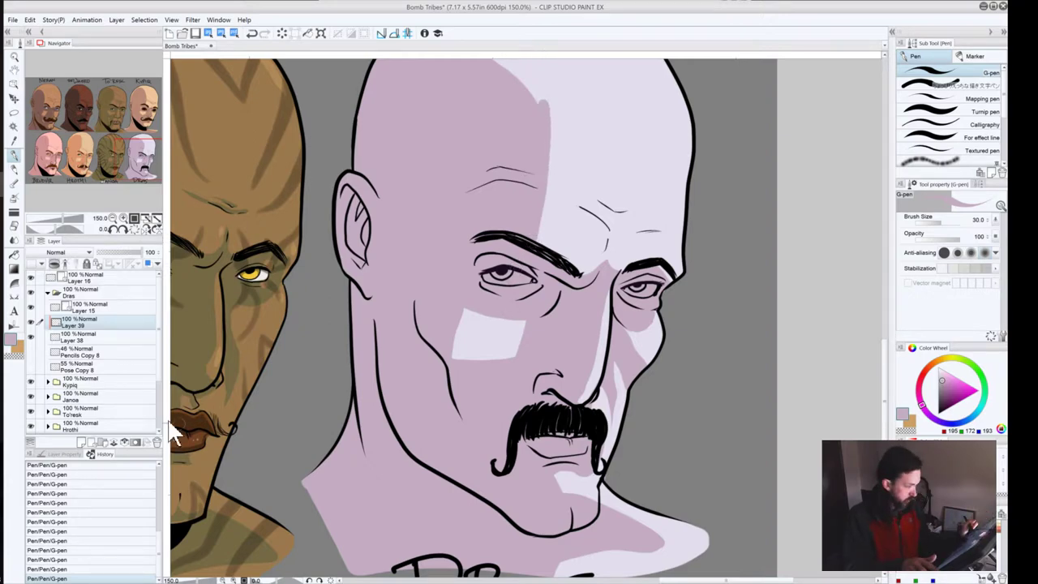
key(ctrl+z)
Step: Erase a strip of the forehead shadow above the near brow with the transparent colour, moving its vertical edge back towards the ear
scroll(440, 190, up, 3)
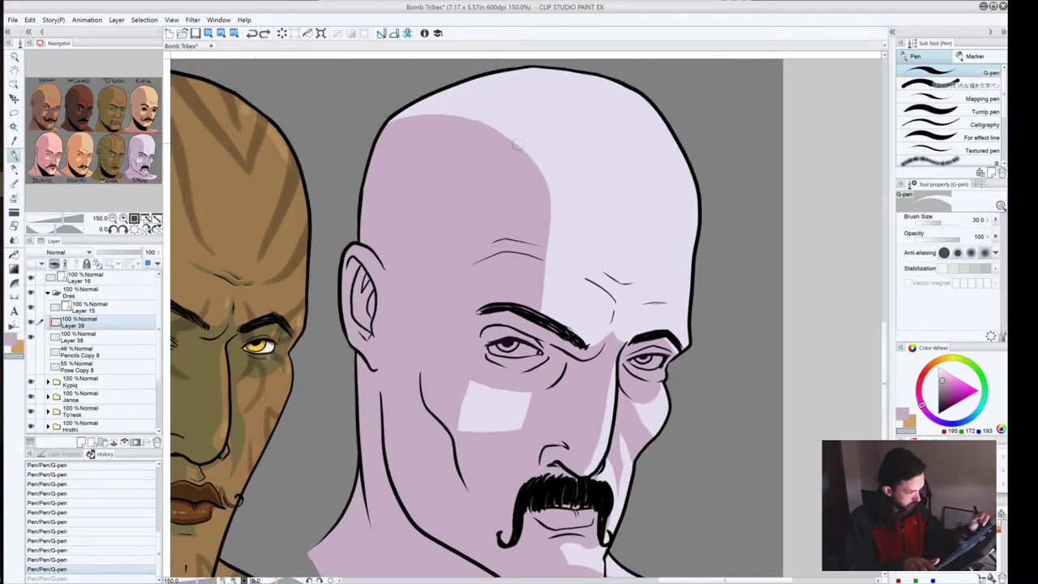
mouse_move(519, 148)
mouse_down()
mouse_move(527, 174)
mouse_move(513, 312)
mouse_up()
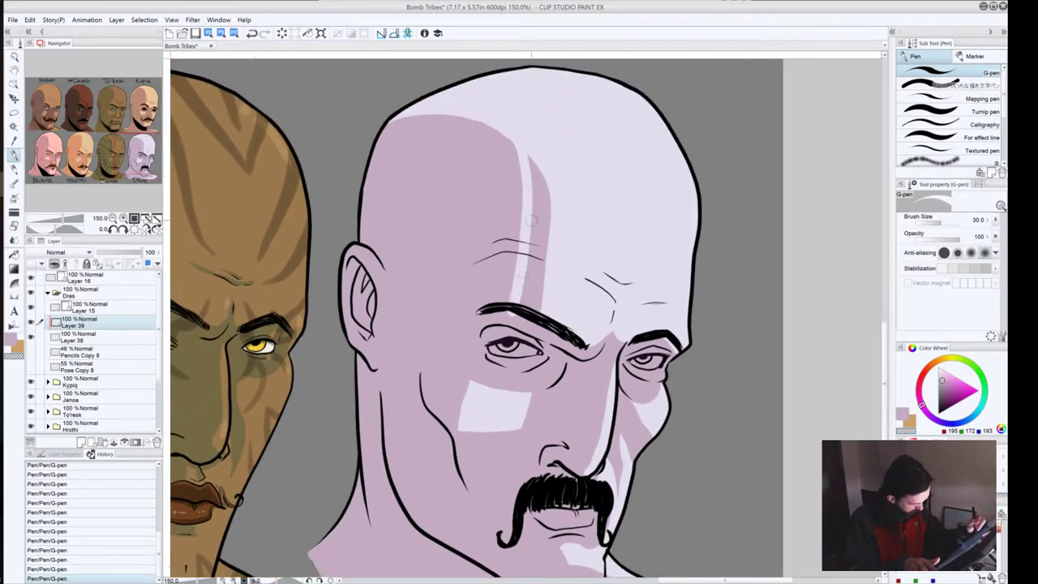
key(ctrl+z)
mouse_move(516, 146)
mouse_down()
mouse_move(527, 199)
mouse_move(522, 302)
mouse_up()
drag(528, 162, 525, 305)
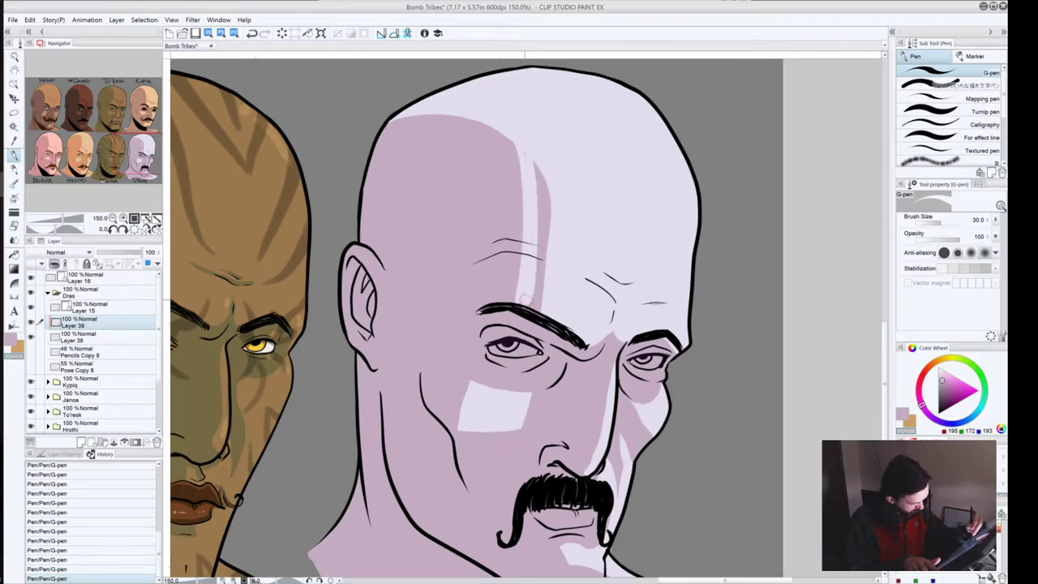
mouse_move(537, 219)
mouse_down()
mouse_move(531, 149)
mouse_move(533, 302)
mouse_move(542, 171)
mouse_move(538, 306)
mouse_up()
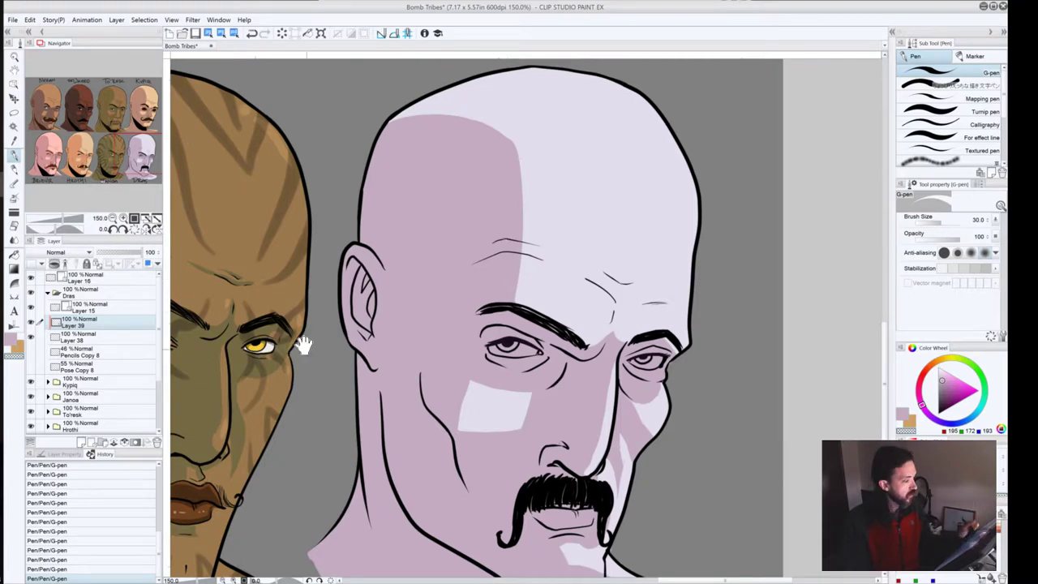
Step: Narrow the near cheek's light patch on the ear side and round its lower edge with mauve, retouching the far cheek's patch between
mouse_move(301, 343)
mouse_down()
mouse_move(526, 378)
mouse_move(531, 391)
mouse_move(381, 382)
mouse_up()
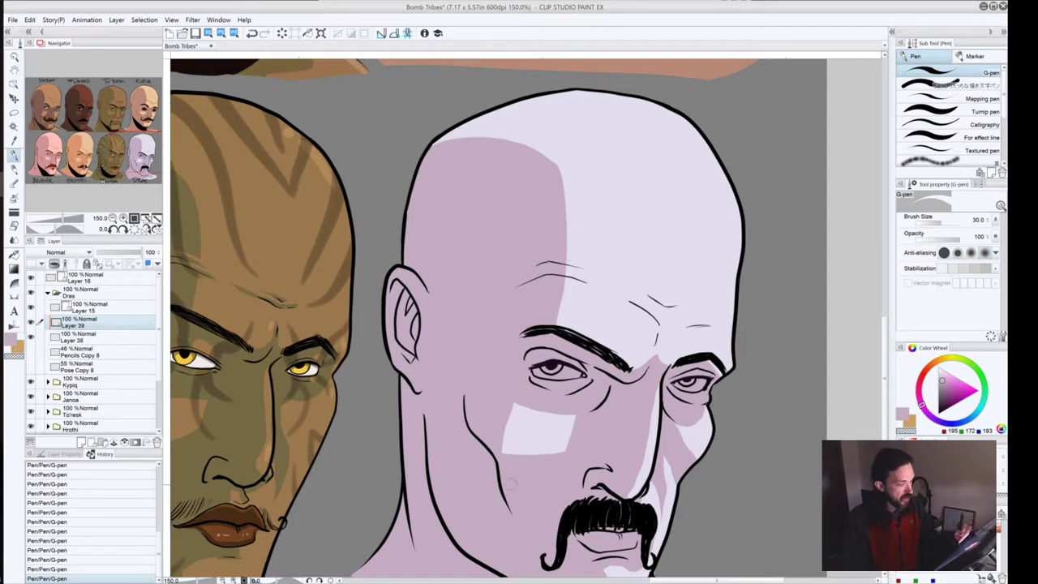
click(9, 338)
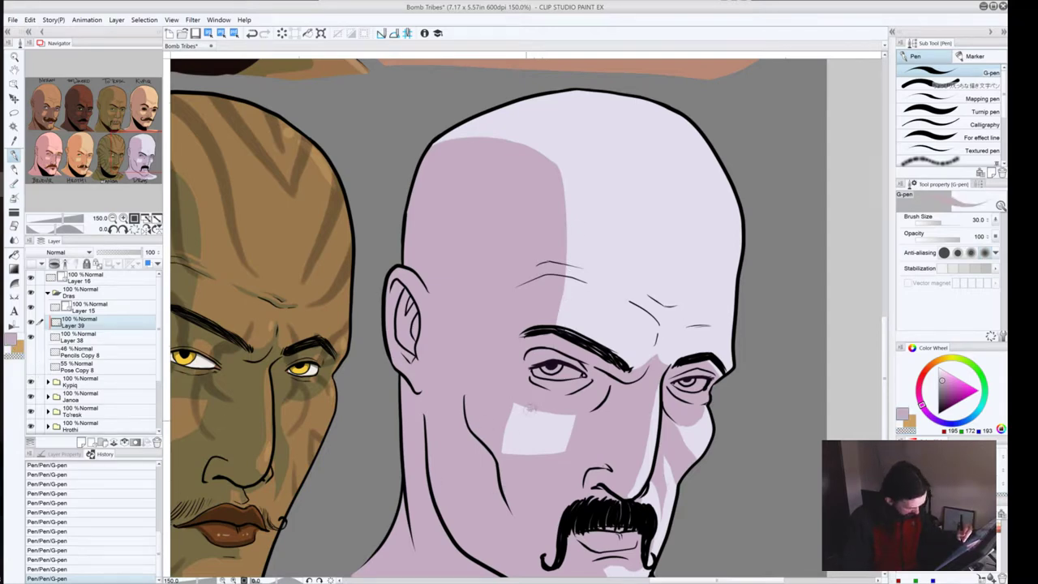
mouse_move(529, 409)
mouse_down()
mouse_move(509, 470)
mouse_move(516, 402)
mouse_move(506, 441)
mouse_up()
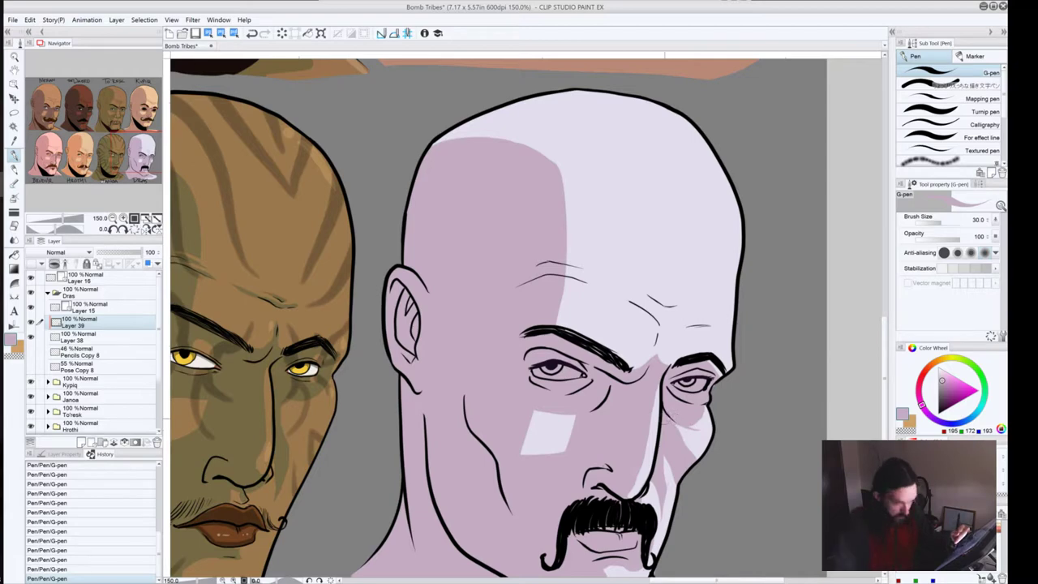
key(ctrl+z)
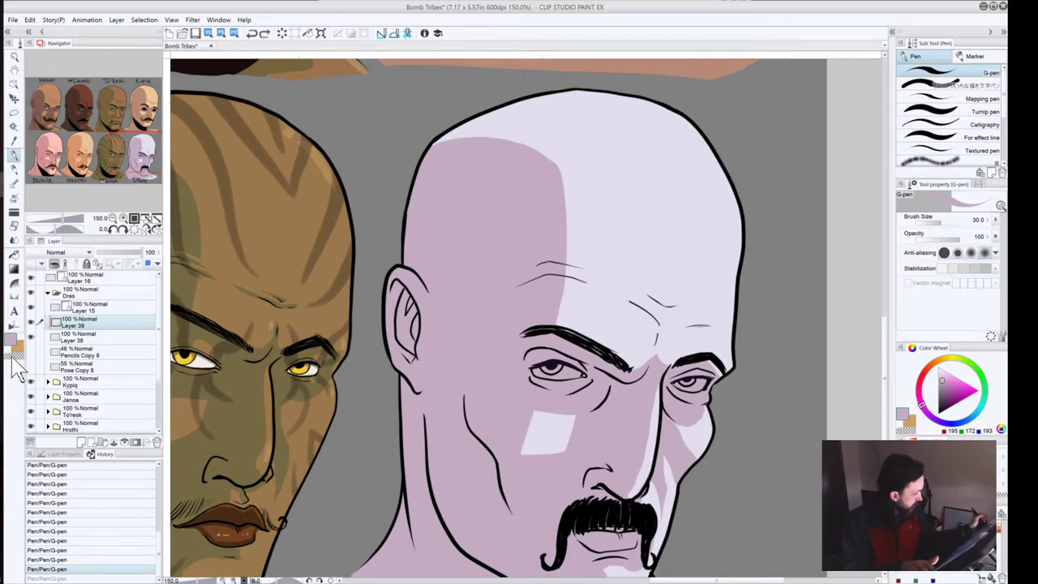
drag(662, 406, 687, 426)
key(ctrl+z)
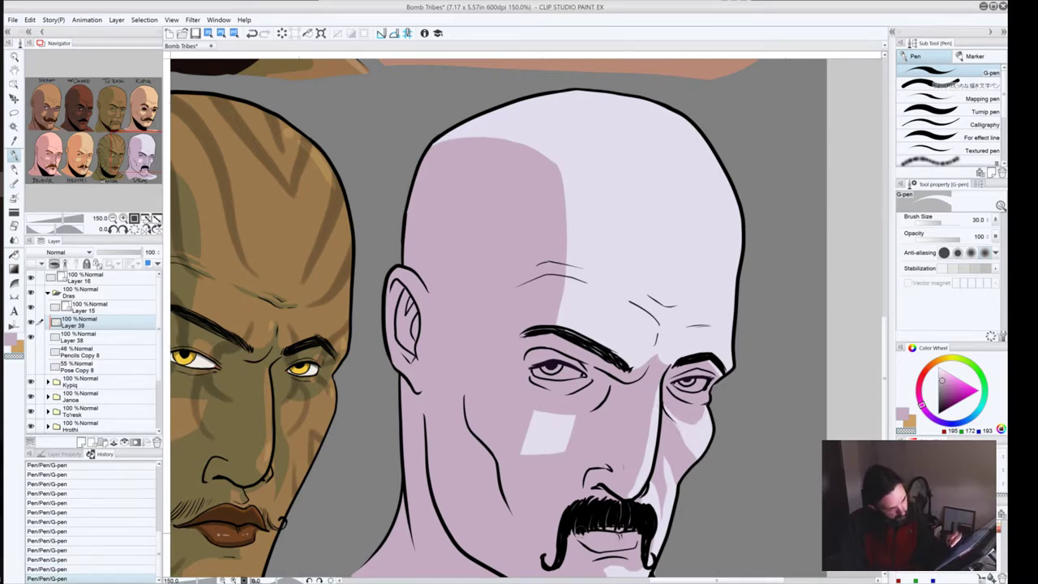
click(11, 340)
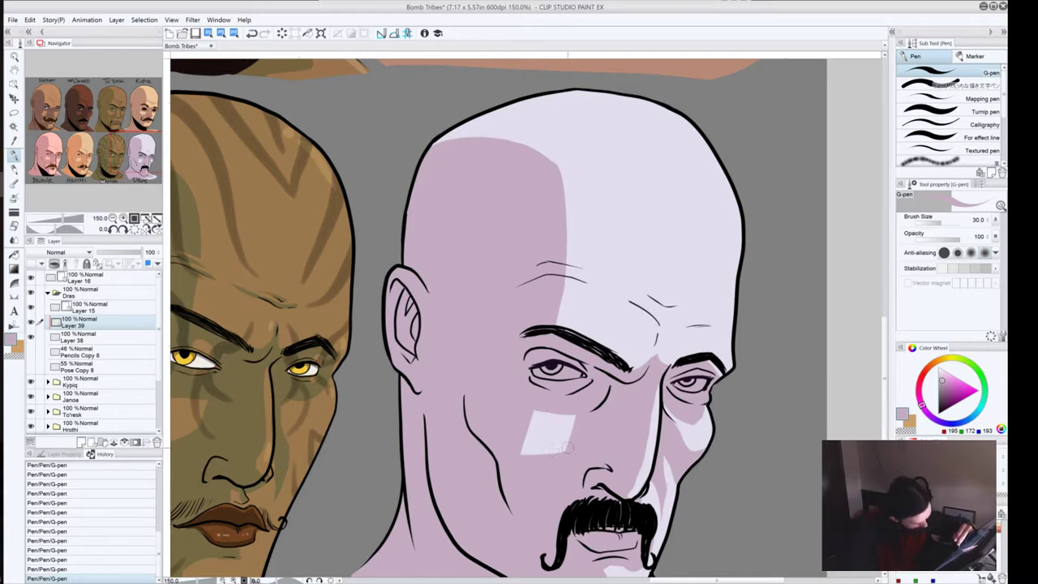
drag(514, 443, 571, 436)
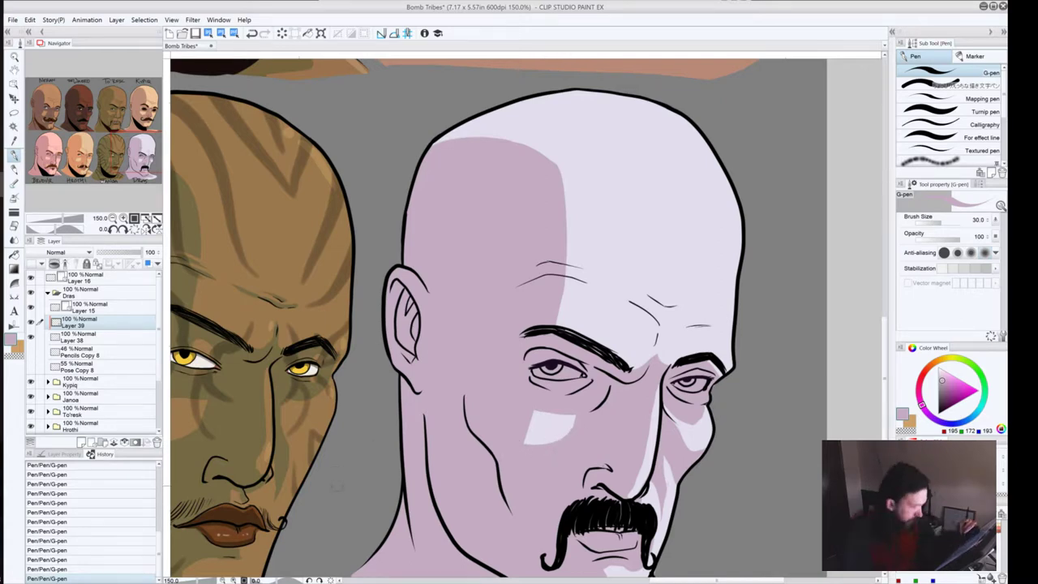
Step: Erase a thin curved highlight on the cheek beside the moustache and a highlight on the lower lip using the transparent colour
drag(509, 473, 492, 418)
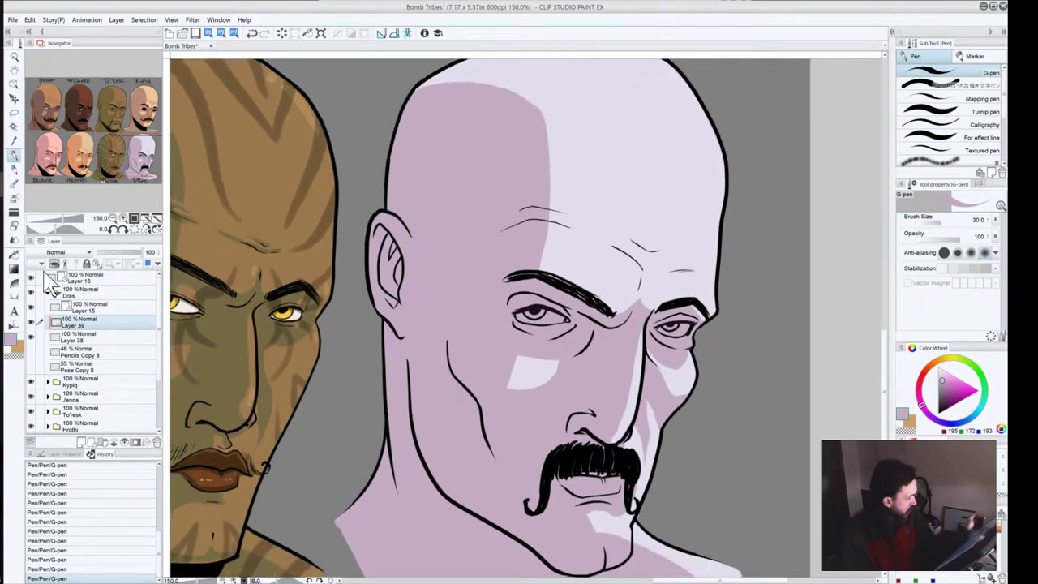
click(14, 356)
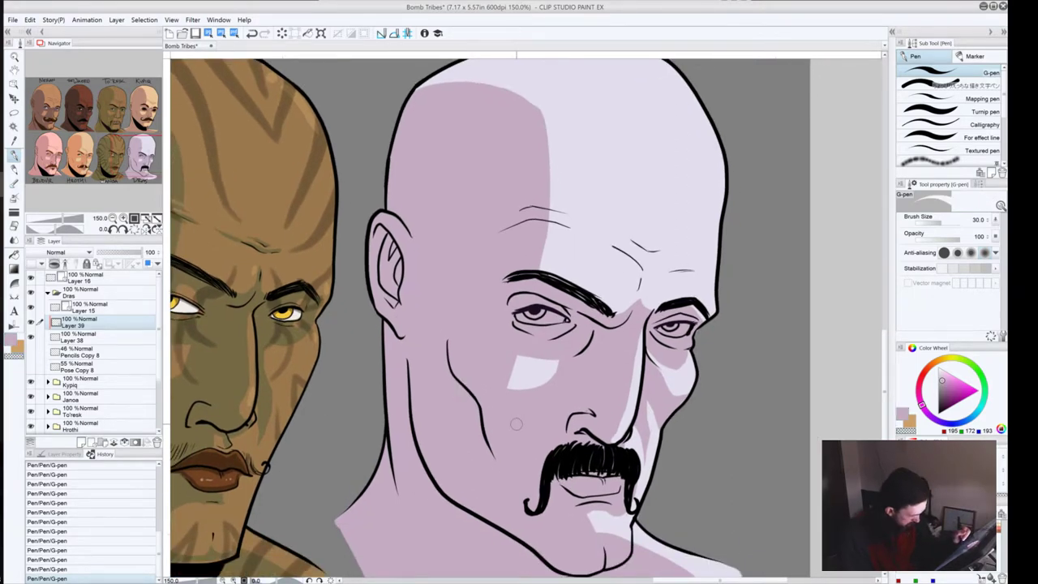
drag(511, 420, 527, 487)
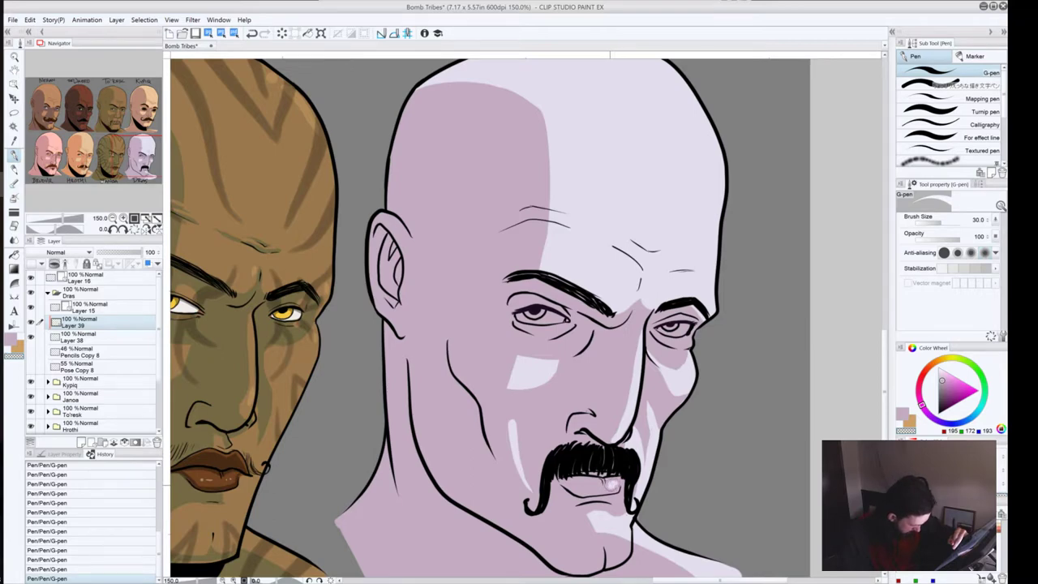
drag(604, 484, 582, 486)
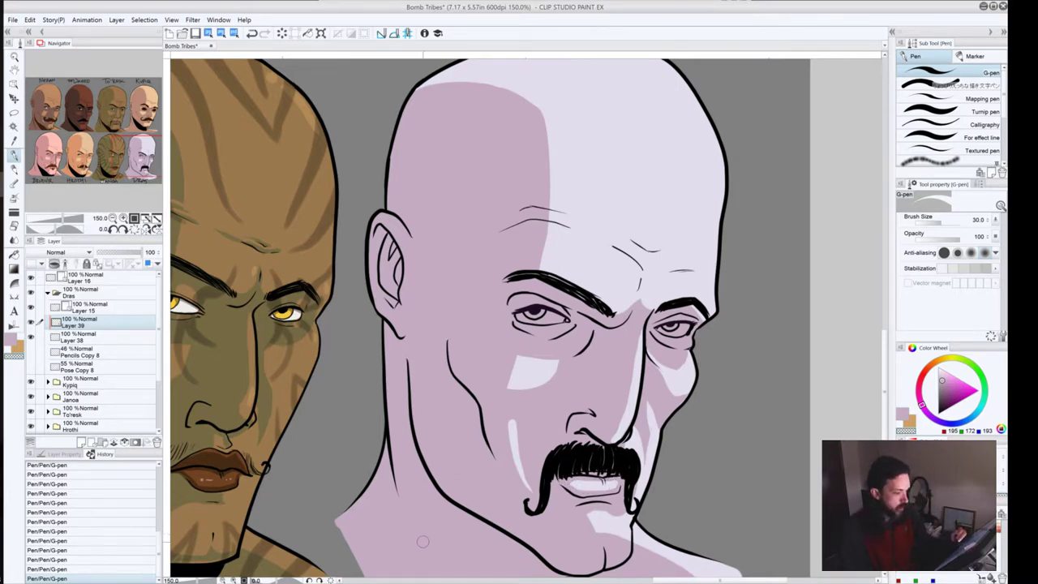
Step: Erase a rounded light patch over Dras's chin and a thin rim light along the back of the neck, shoulder, ear and head
drag(551, 498, 511, 421)
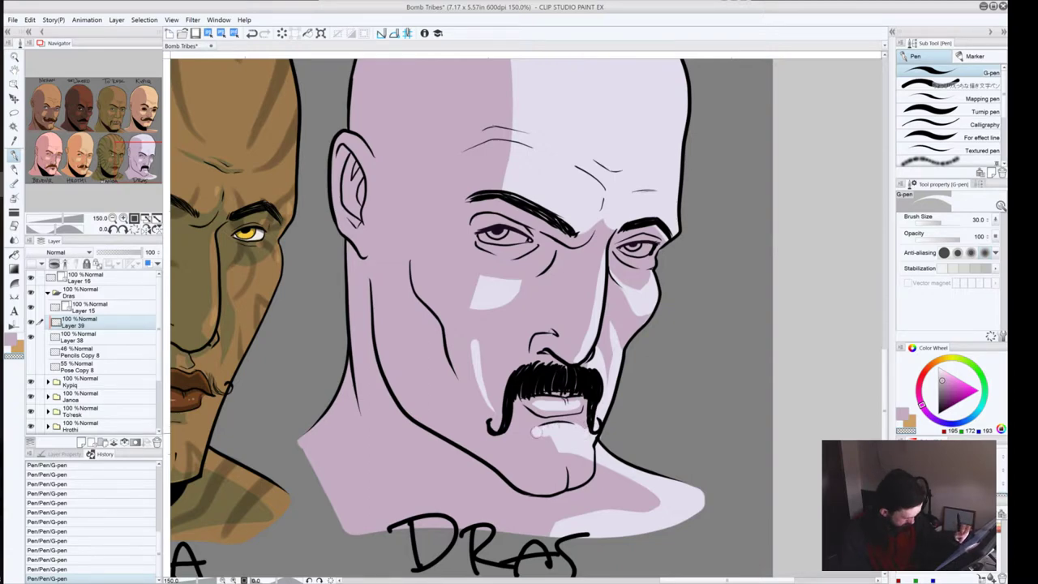
mouse_move(528, 440)
mouse_down()
mouse_move(525, 471)
mouse_move(551, 480)
mouse_move(566, 477)
mouse_move(545, 450)
mouse_move(539, 467)
mouse_move(537, 451)
mouse_move(563, 454)
mouse_move(575, 472)
mouse_move(588, 454)
mouse_up()
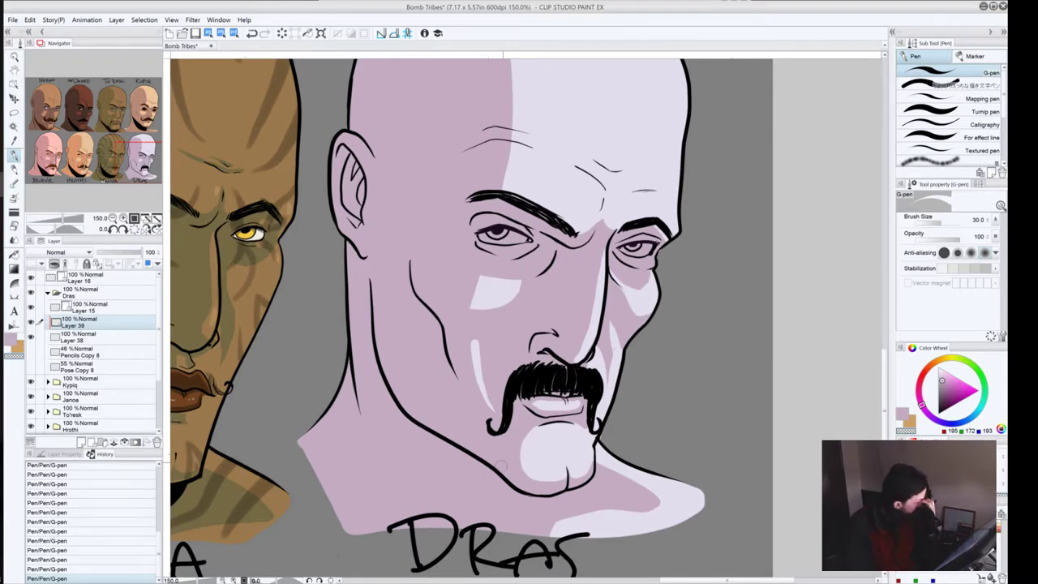
drag(297, 340, 292, 375)
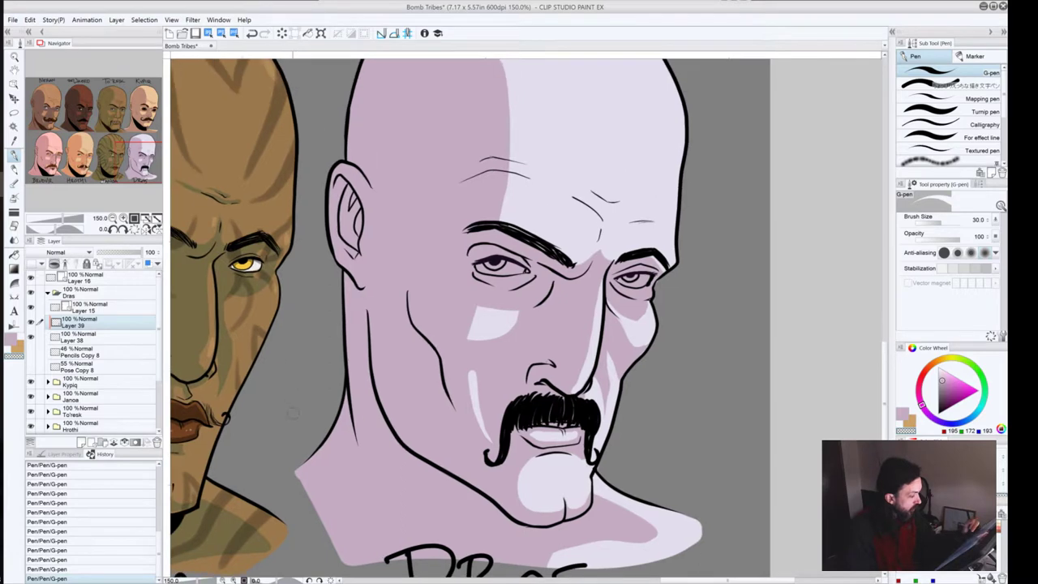
drag(344, 271, 350, 426)
mouse_move(345, 390)
mouse_down()
mouse_move(347, 415)
mouse_move(296, 473)
mouse_up()
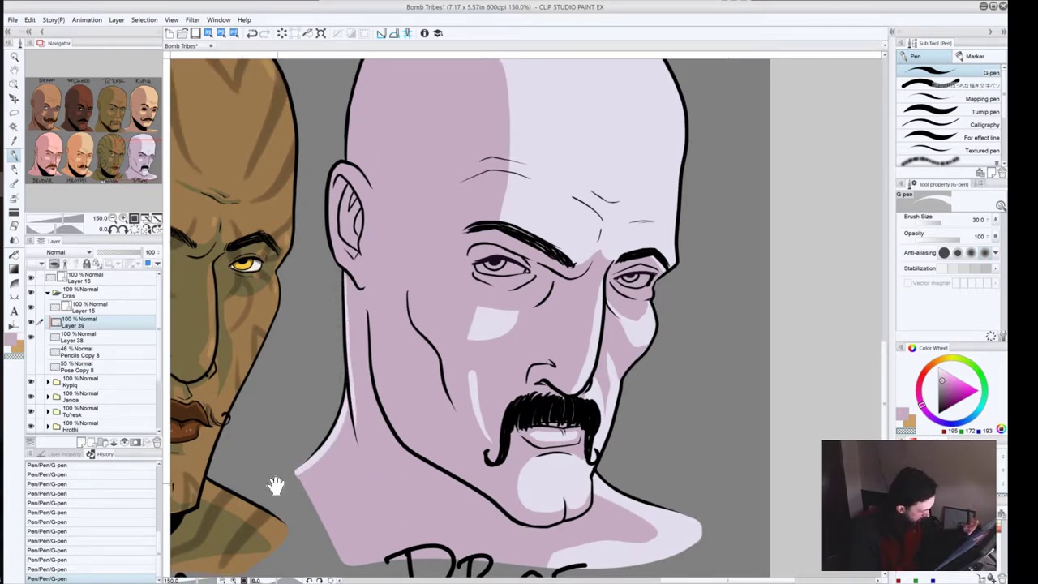
drag(345, 203, 360, 276)
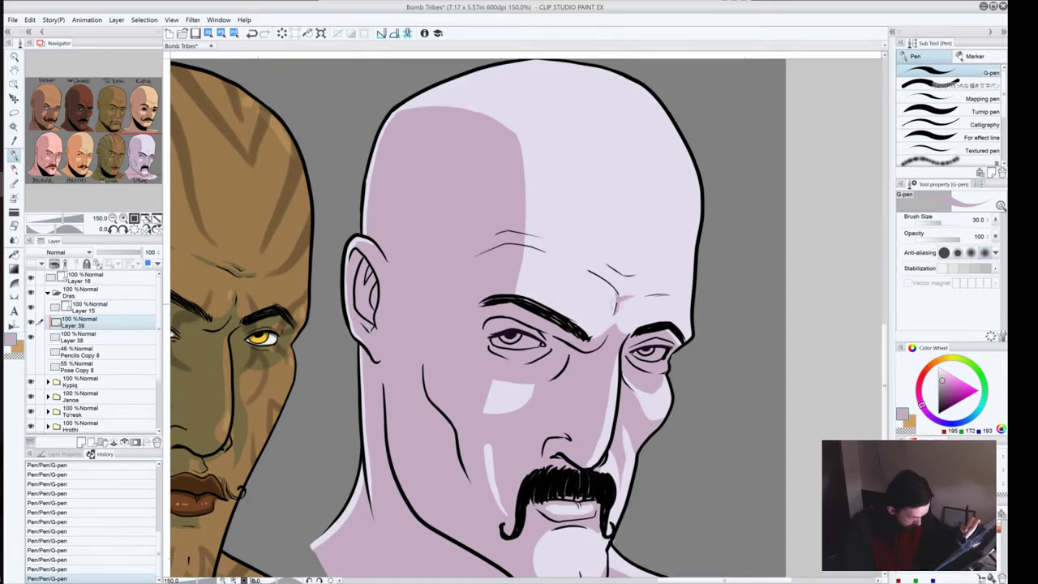
Step: Paint thin mauve shadow lines along the crease above the far brow and the forehead wrinkles, undoing the strokes that miss
drag(668, 294, 641, 295)
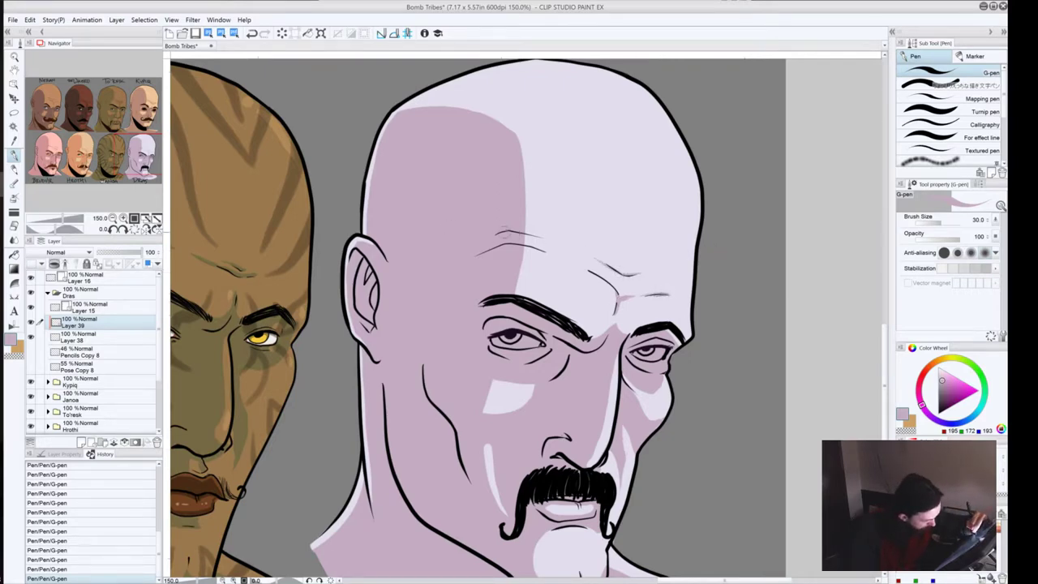
drag(496, 233, 573, 248)
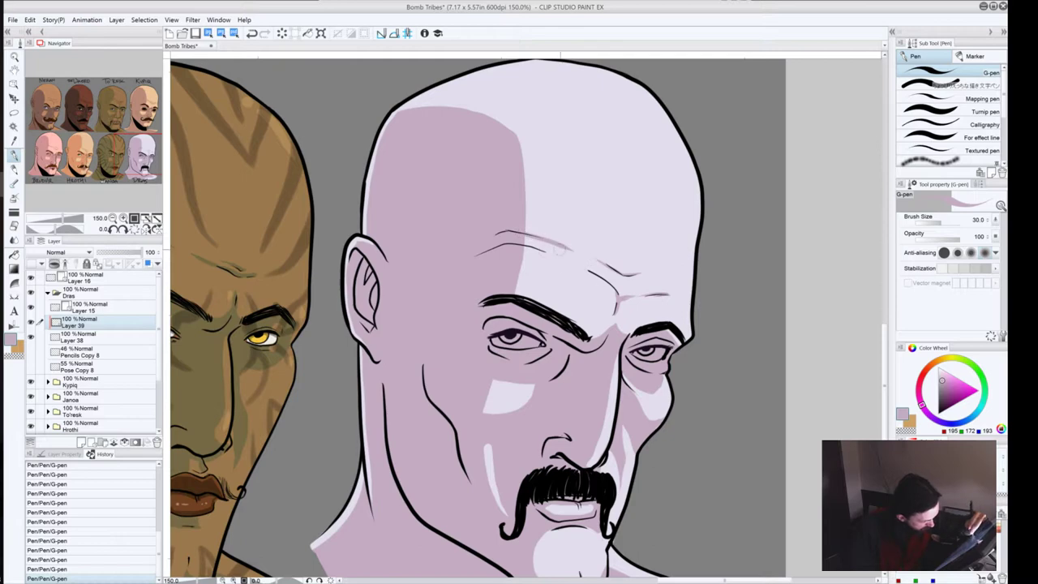
key(ctrl+z)
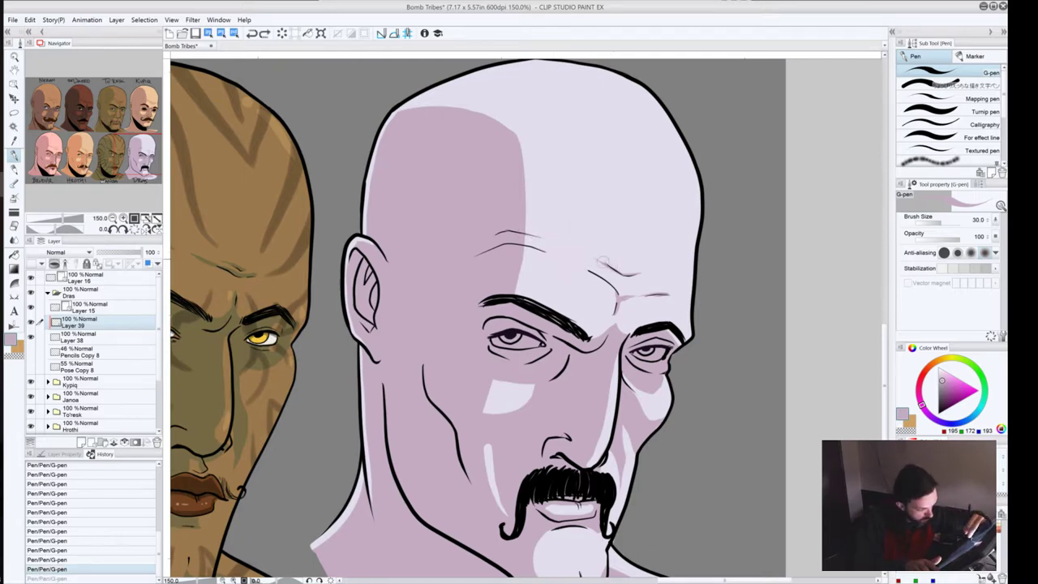
drag(606, 262, 525, 234)
key(ctrl+z)
key(ctrl+z)
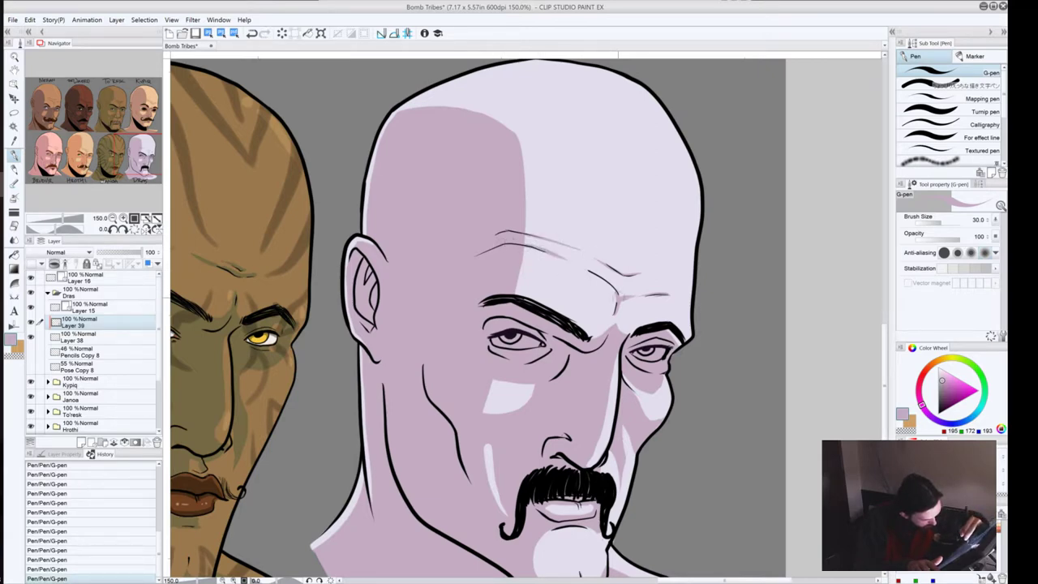
key(ctrl+z)
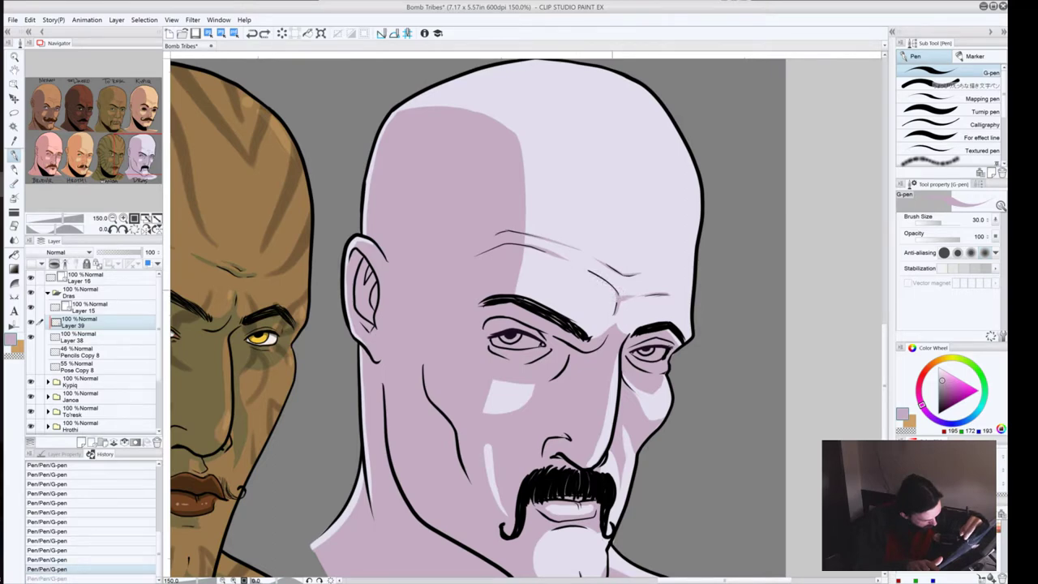
drag(617, 294, 565, 261)
key(ctrl+z)
key(ctrl+z)
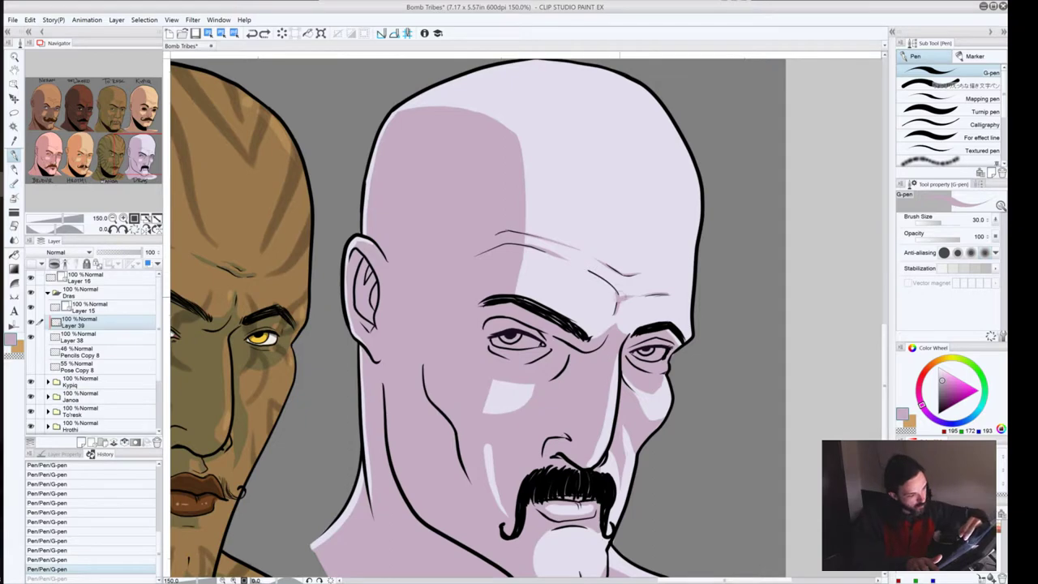
Step: Refine the thin shadow and light lines along Dras's forehead wrinkles, comparing the last stroke by undoing and redoing it
key(ctrl+y)
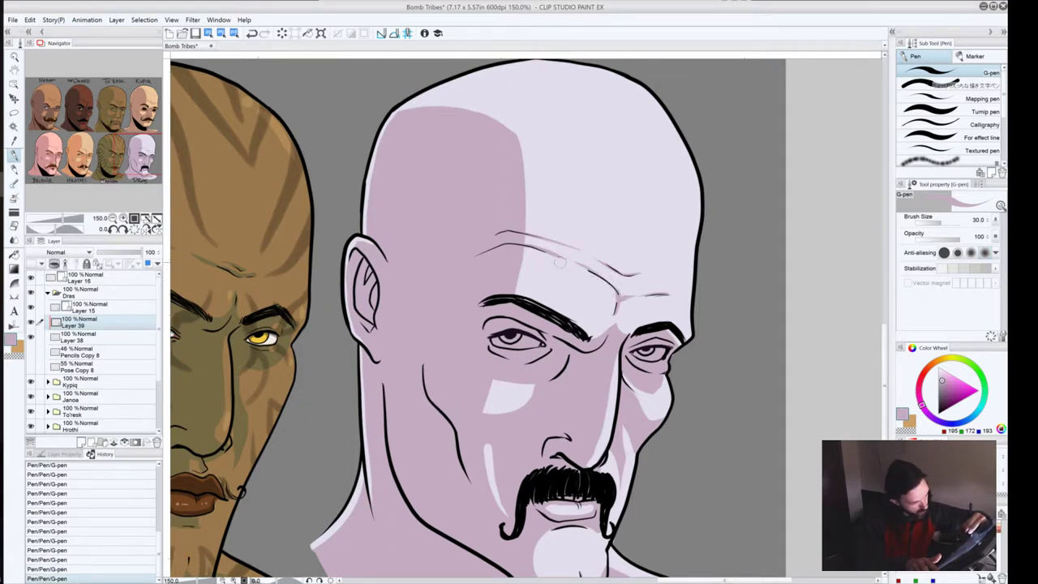
key(ctrl+z)
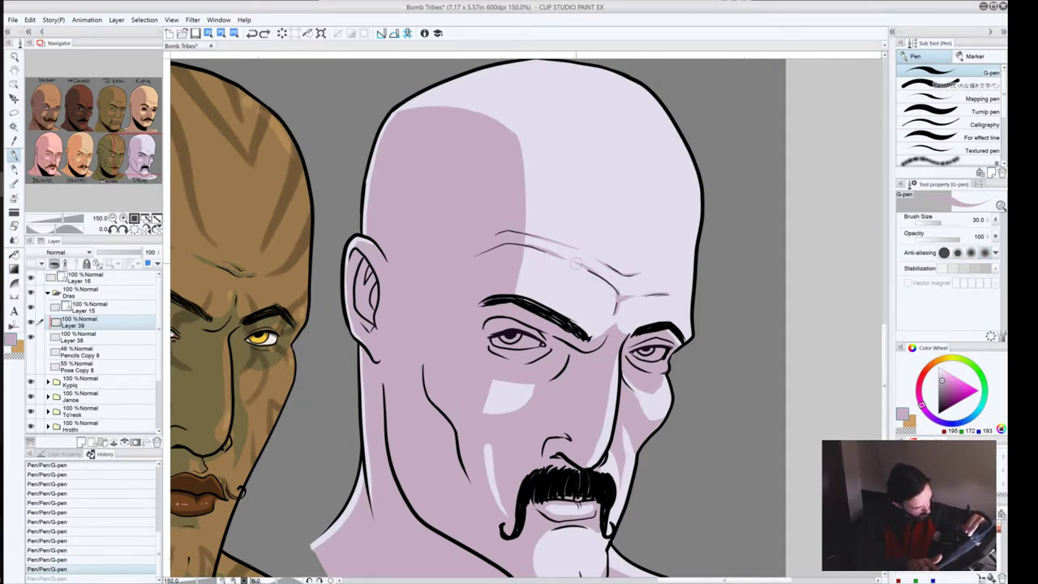
key(ctrl+y)
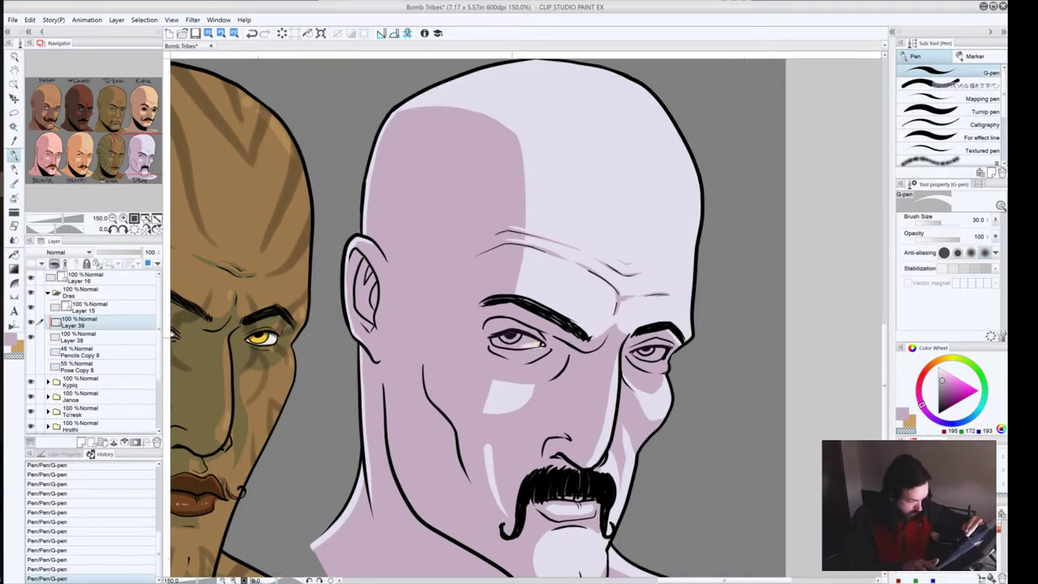
Step: Erase the mauve shading over the whites and irises of both of Dras's eyes using the transparent colour
key(ctrl+z)
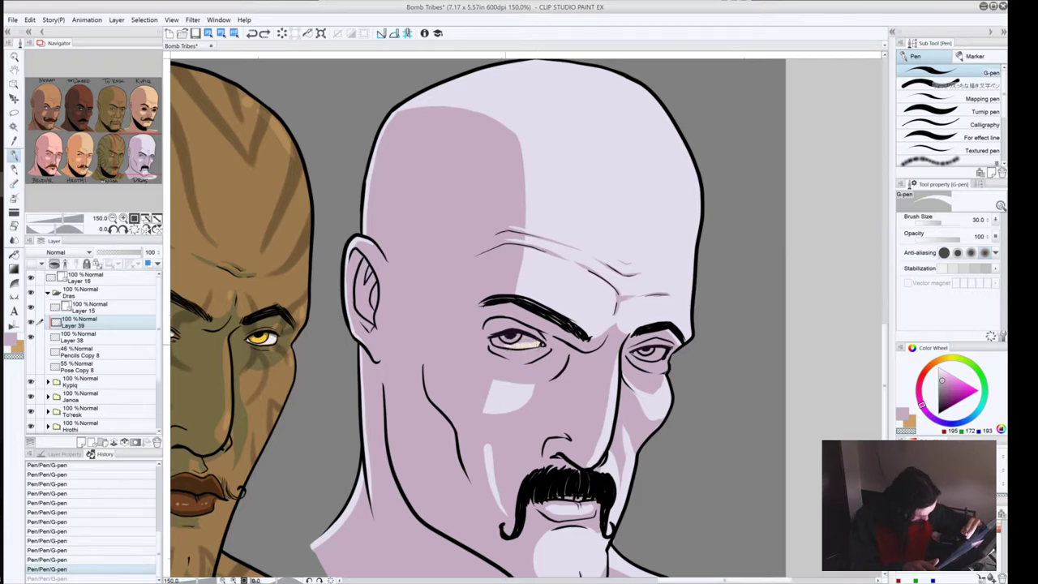
mouse_move(514, 346)
mouse_down()
mouse_move(494, 343)
mouse_move(535, 342)
mouse_move(498, 341)
mouse_up()
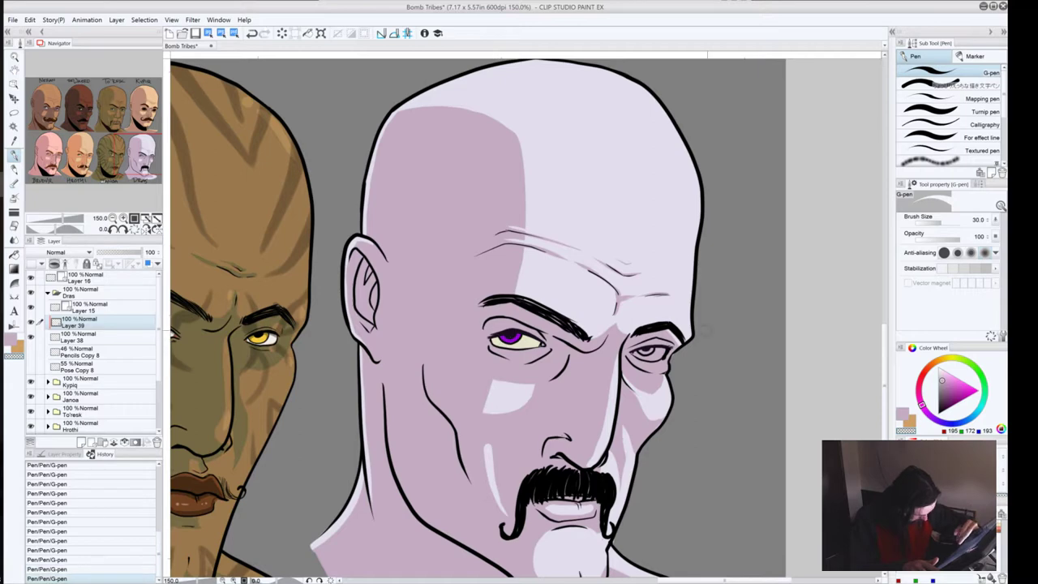
mouse_move(629, 357)
mouse_down()
mouse_move(665, 355)
mouse_move(639, 352)
mouse_up()
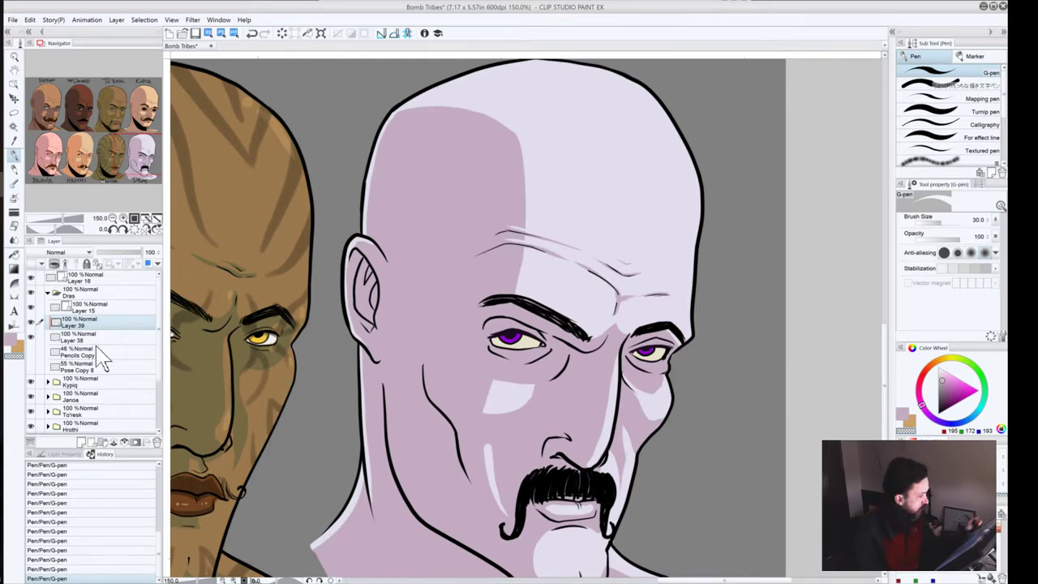
Step: Set the drawing colour to white and paint a small highlight spot near the top of Dras's head
click(112, 218)
click(113, 219)
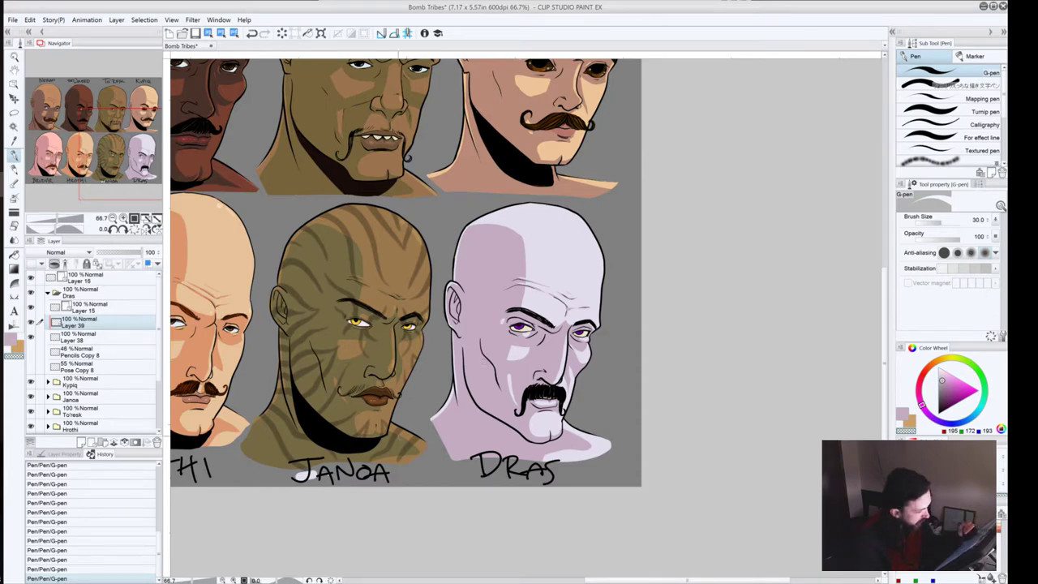
drag(219, 429, 388, 462)
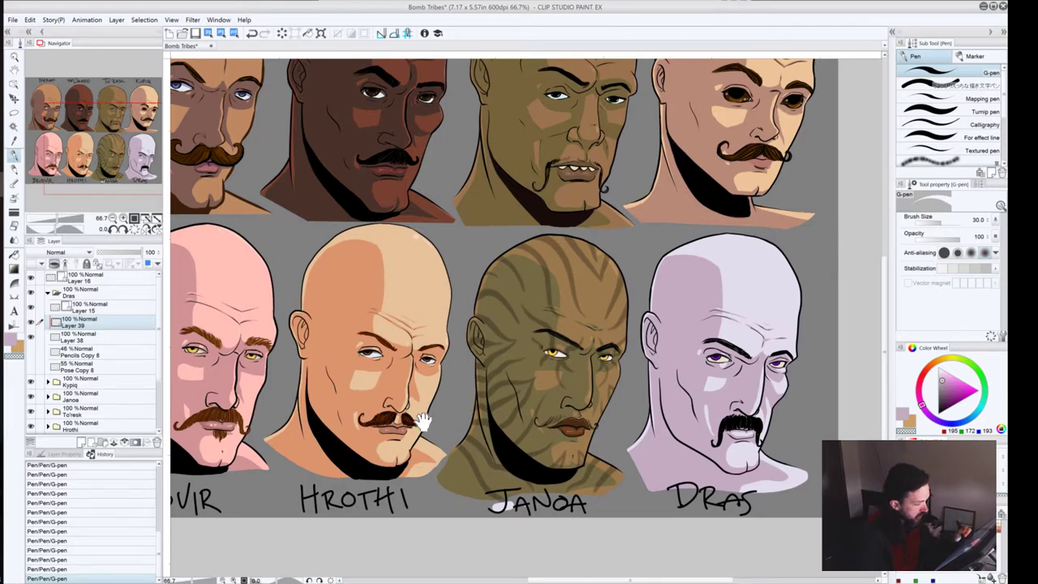
drag(528, 300, 434, 306)
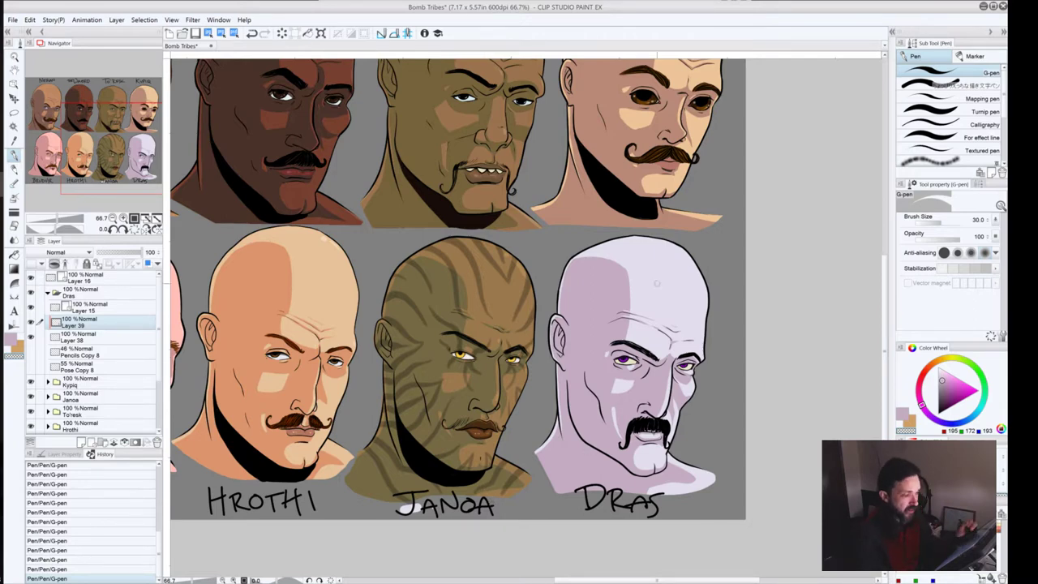
double_click(12, 337)
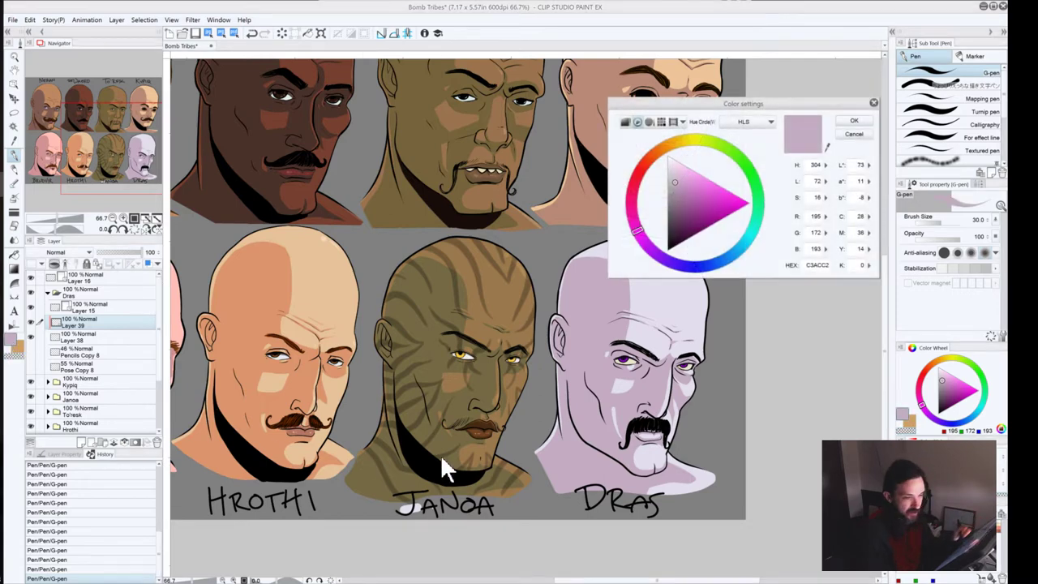
click(669, 157)
click(856, 121)
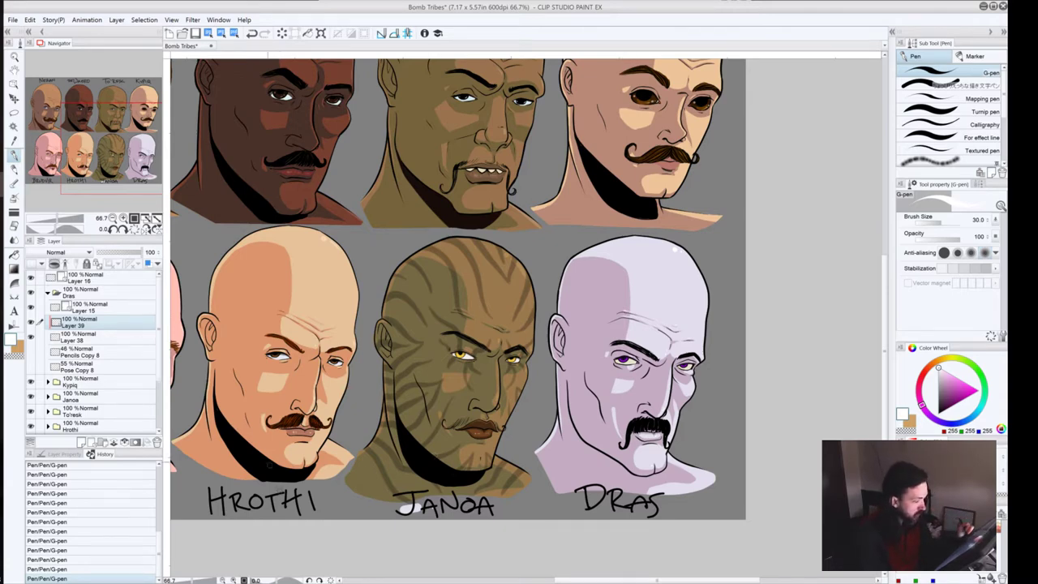
Step: Toggle the visibility of layers in the Janoa group to find which one holds the stray pale mark near the JANOA lettering
click(113, 218)
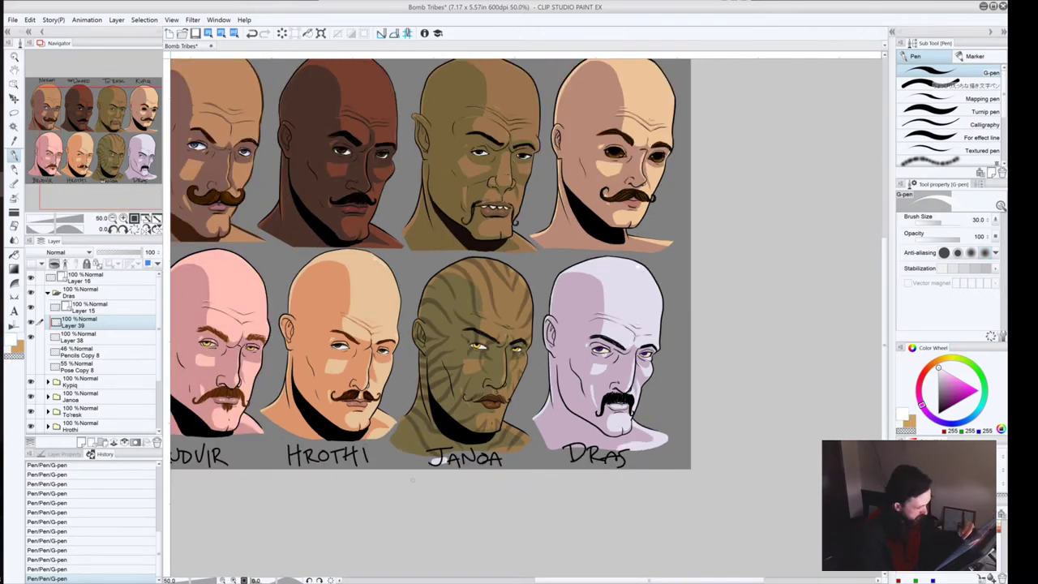
click(70, 399)
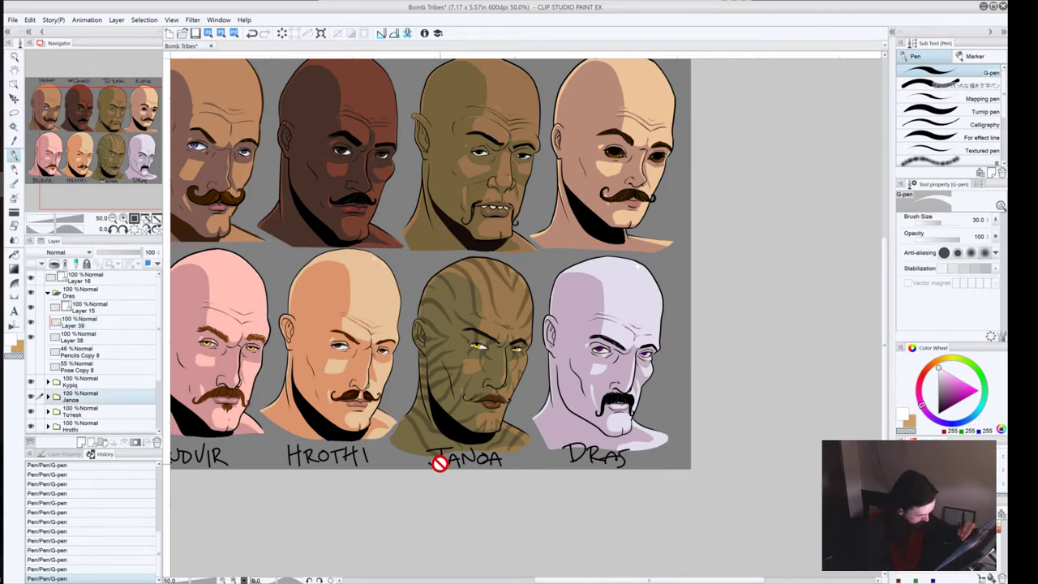
click(46, 397)
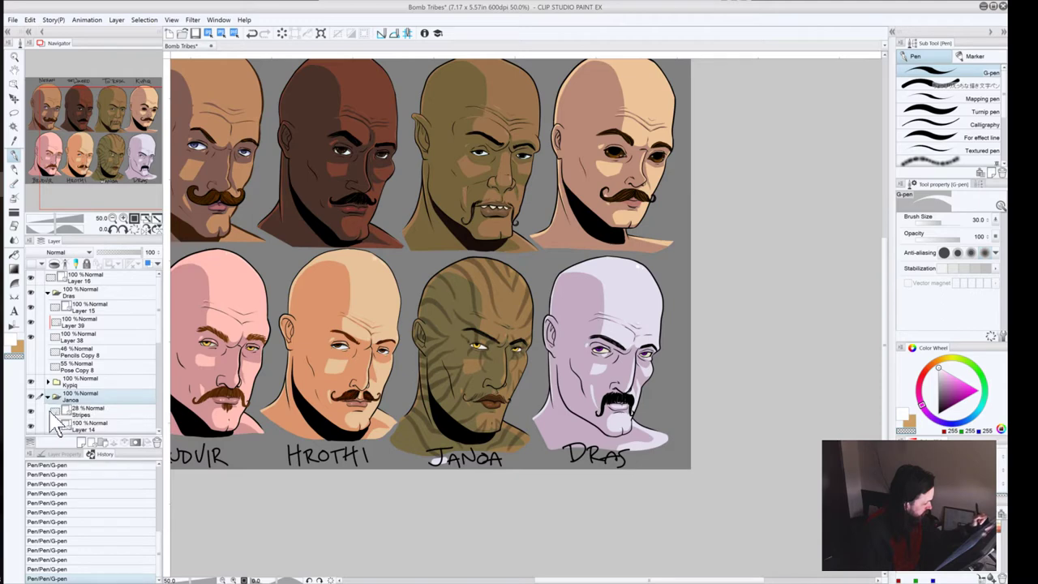
click(31, 412)
click(31, 412)
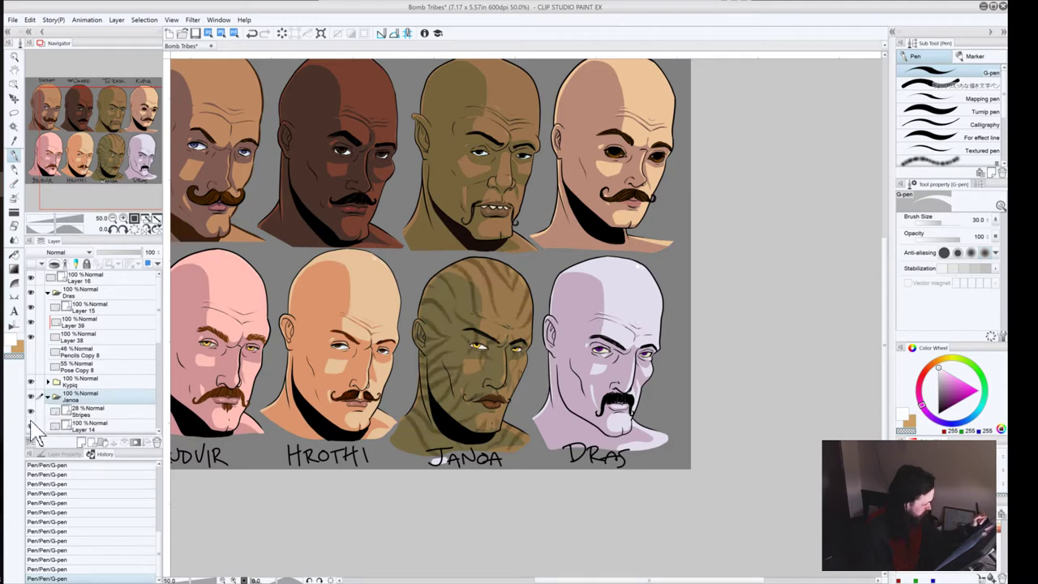
scroll(161, 349, down, 2)
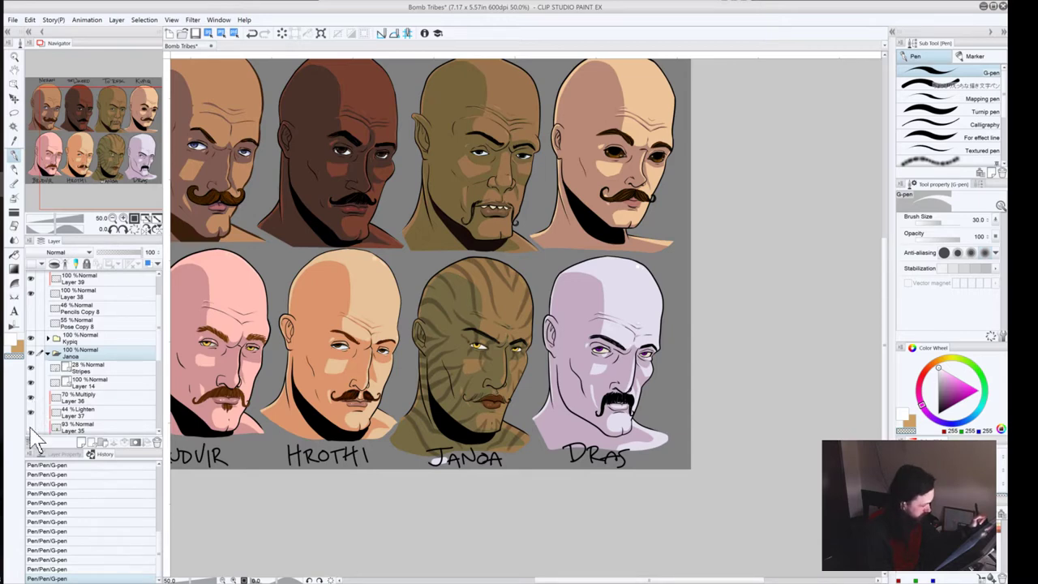
click(31, 426)
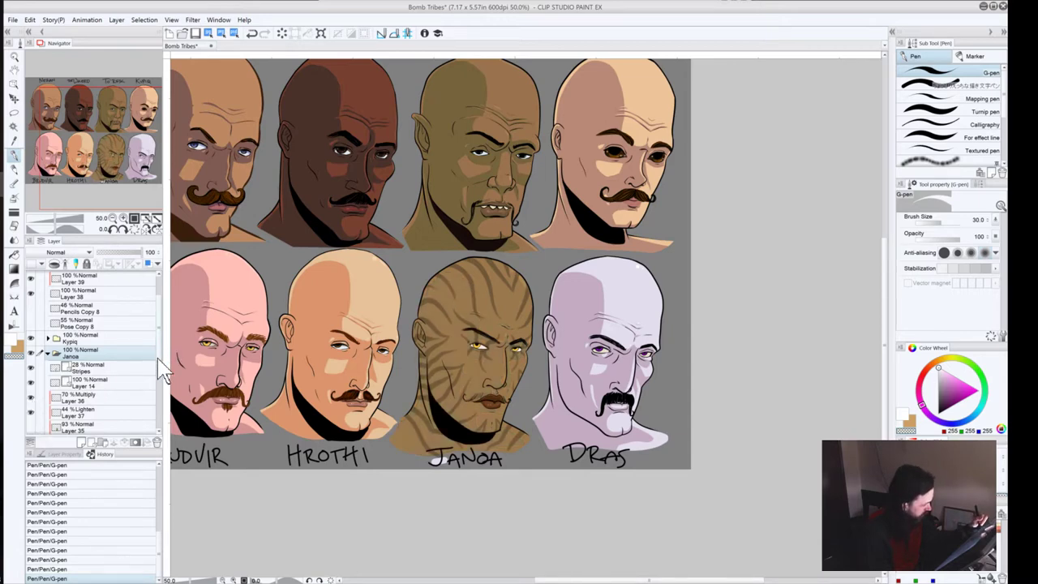
scroll(162, 356, down, 3)
click(31, 395)
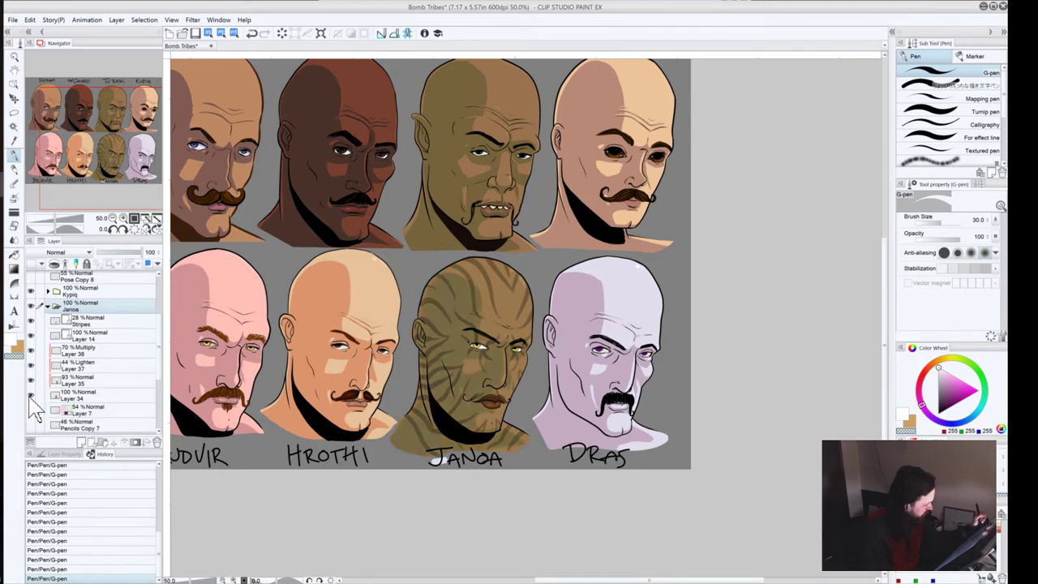
click(31, 396)
click(30, 395)
click(47, 306)
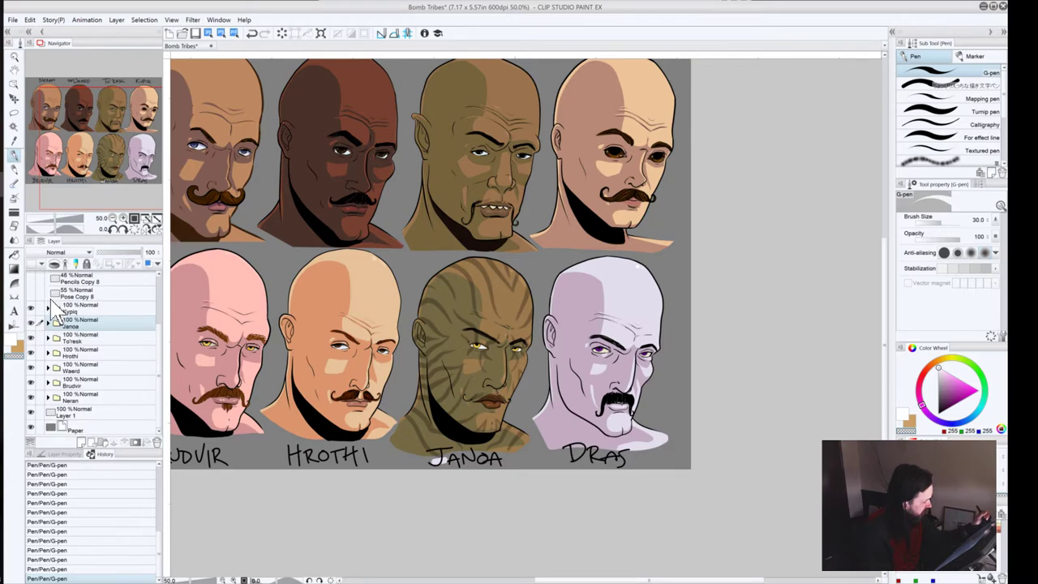
drag(158, 332, 150, 274)
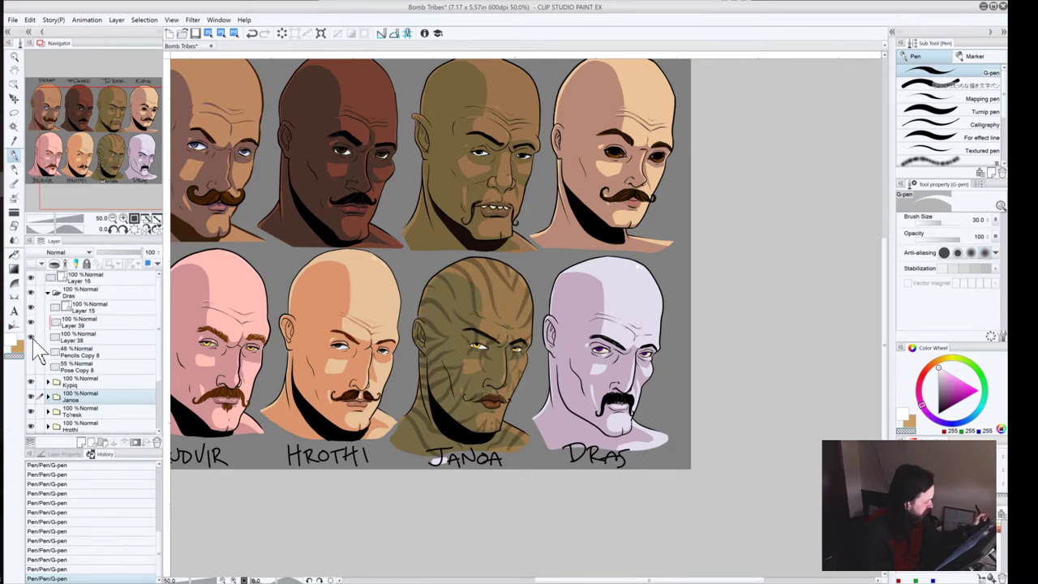
Step: Check Layer 38 in the Dras group and erase the stray pale marks around the JANOA lettering with the hard eraser
click(32, 338)
click(32, 338)
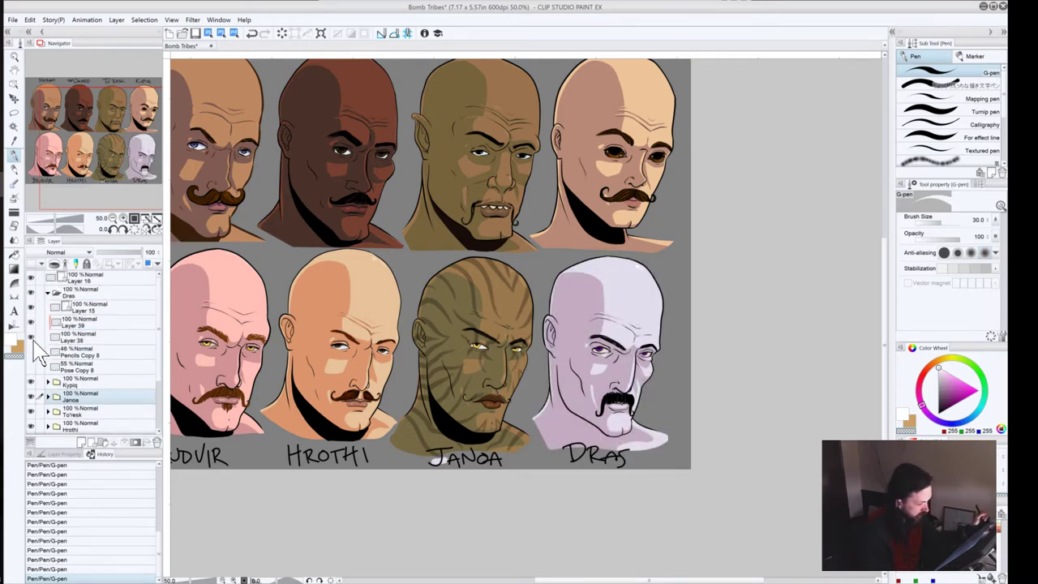
click(77, 337)
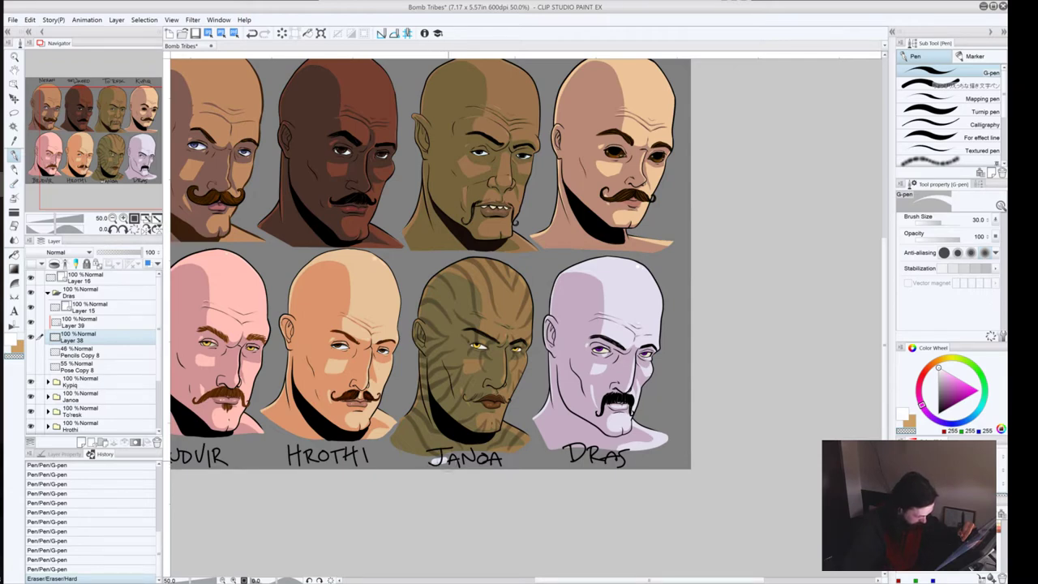
drag(449, 466, 413, 462)
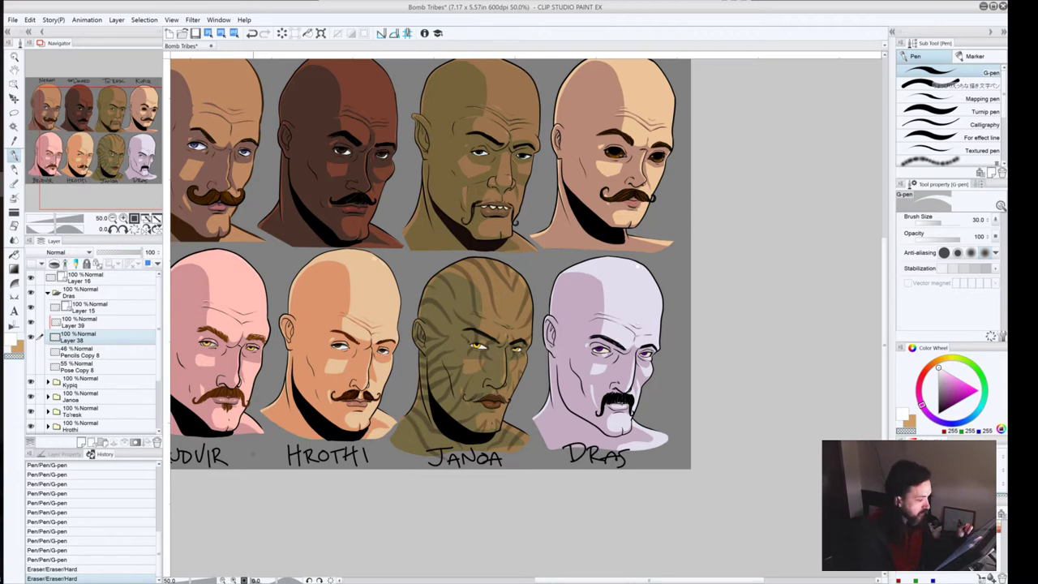
key(ctrl+0)
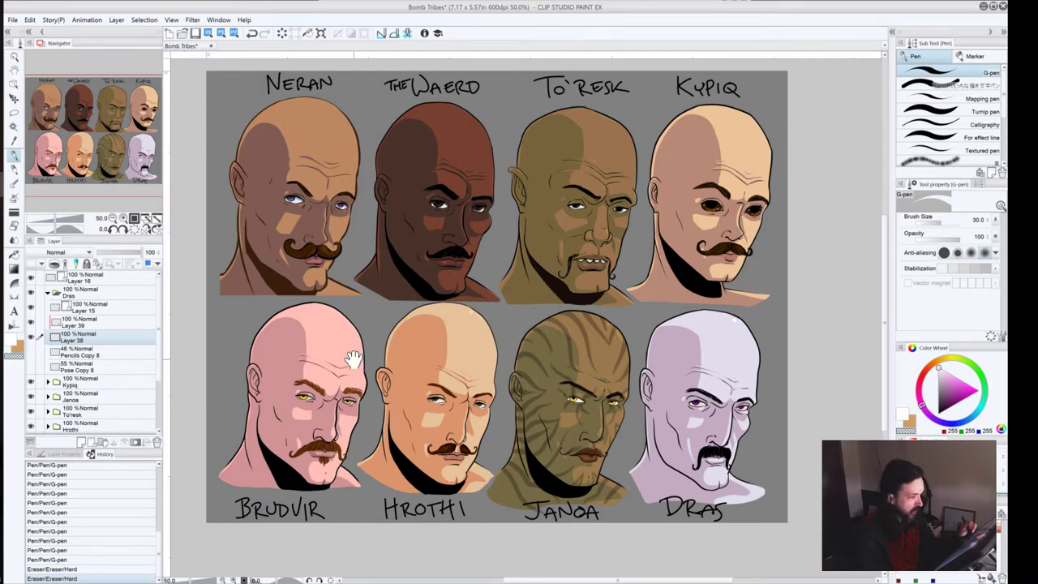
drag(337, 384, 359, 408)
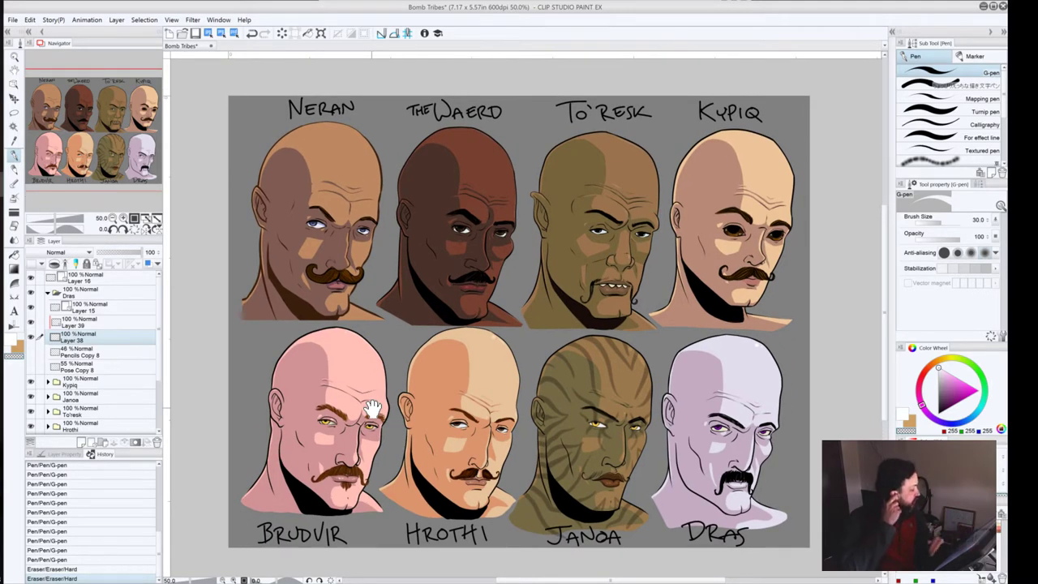